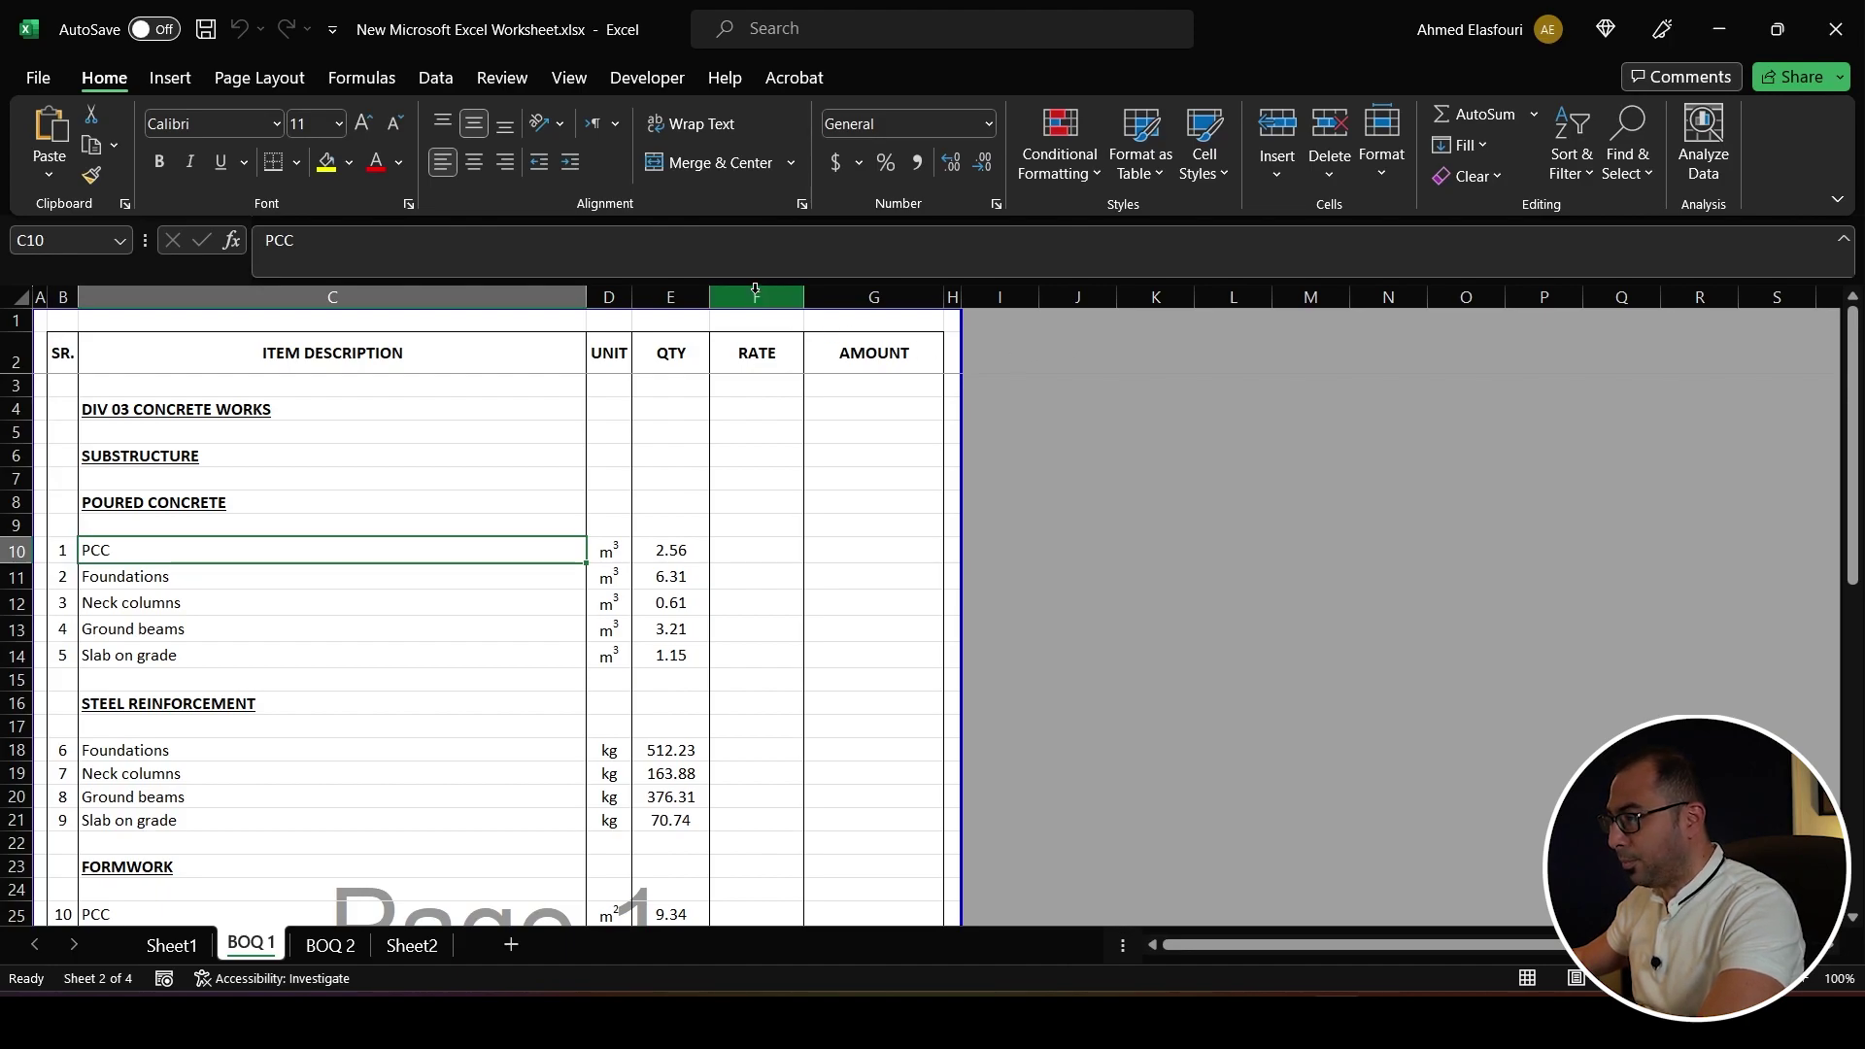
# - Copy the RATE and AMOUNT columns F:G into columns J:K
pyautogui.moveTo(756, 289); pyautogui.dragTo(874, 296)
pyautogui.hotkey('ctrl', 'c')
pyautogui.click(1078, 296)
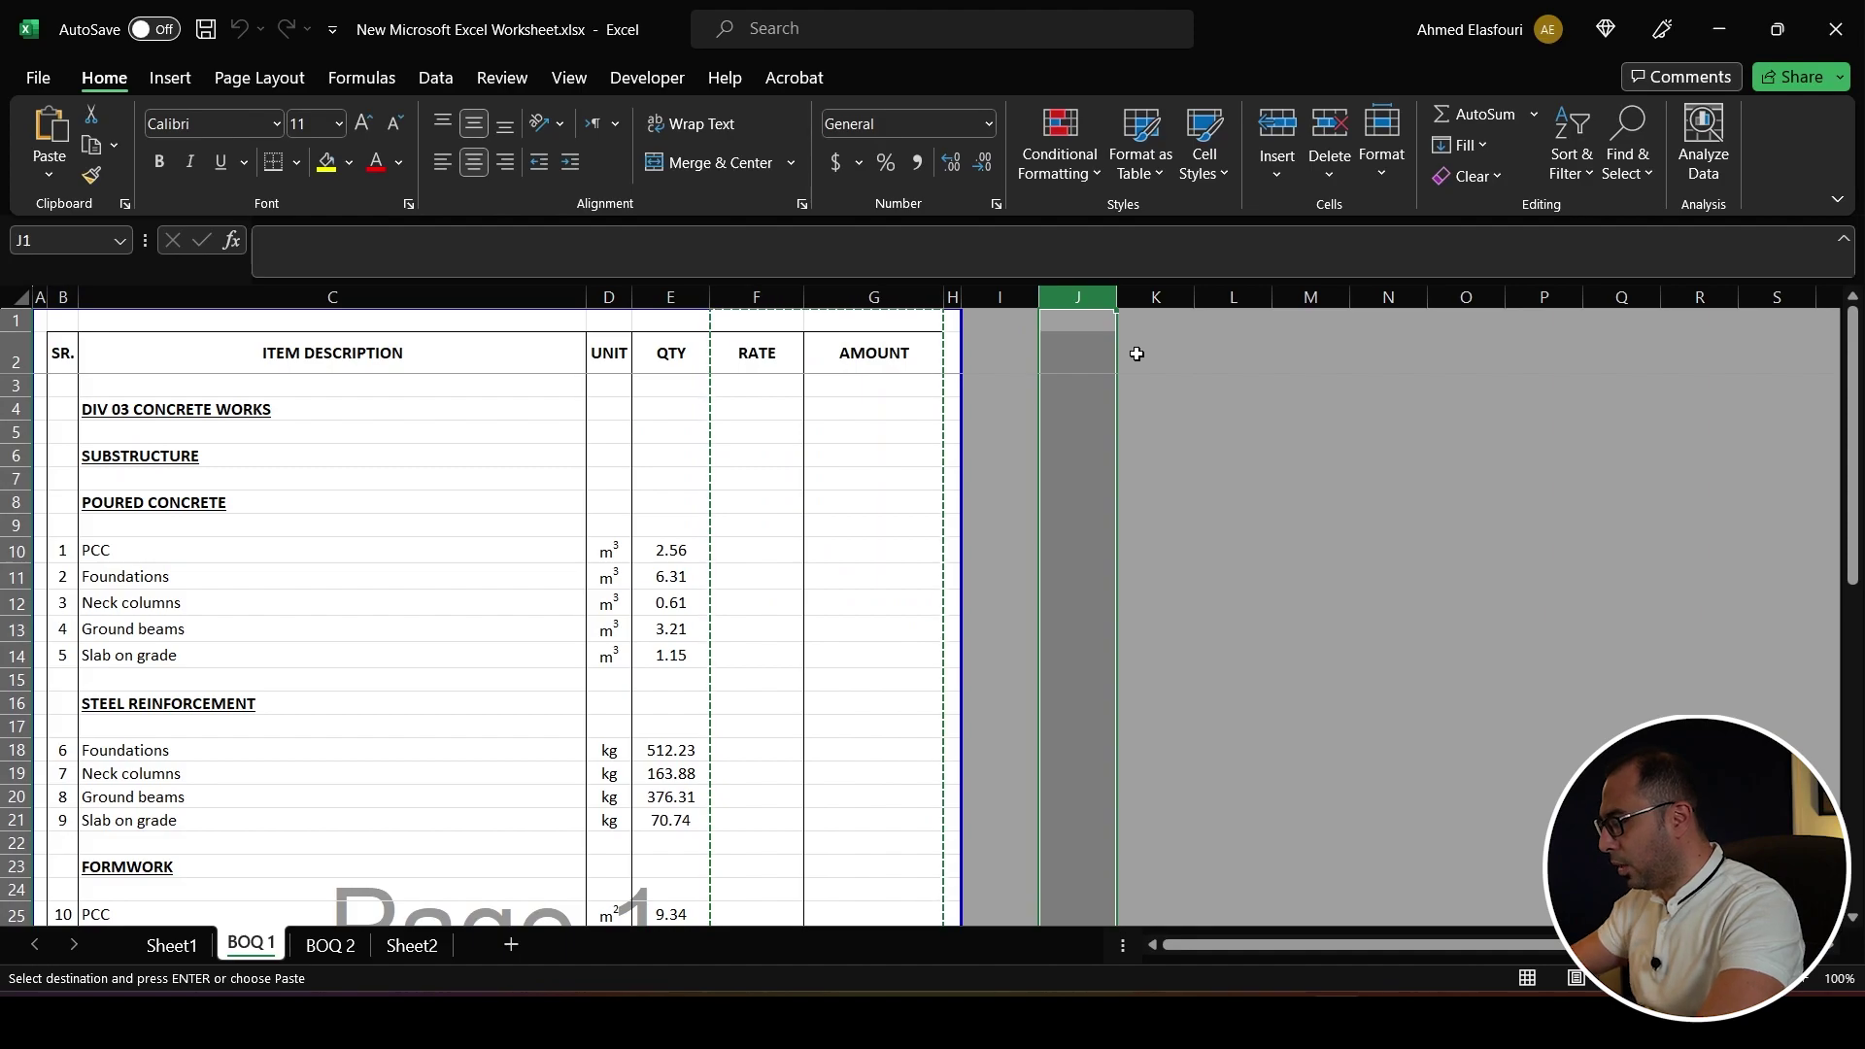
pyautogui.press('Return')
# - Merge J1:K1 above the copied columns and enter MATERIALS as a bold heading
pyautogui.moveTo(1117, 320); pyautogui.dragTo(1174, 324)
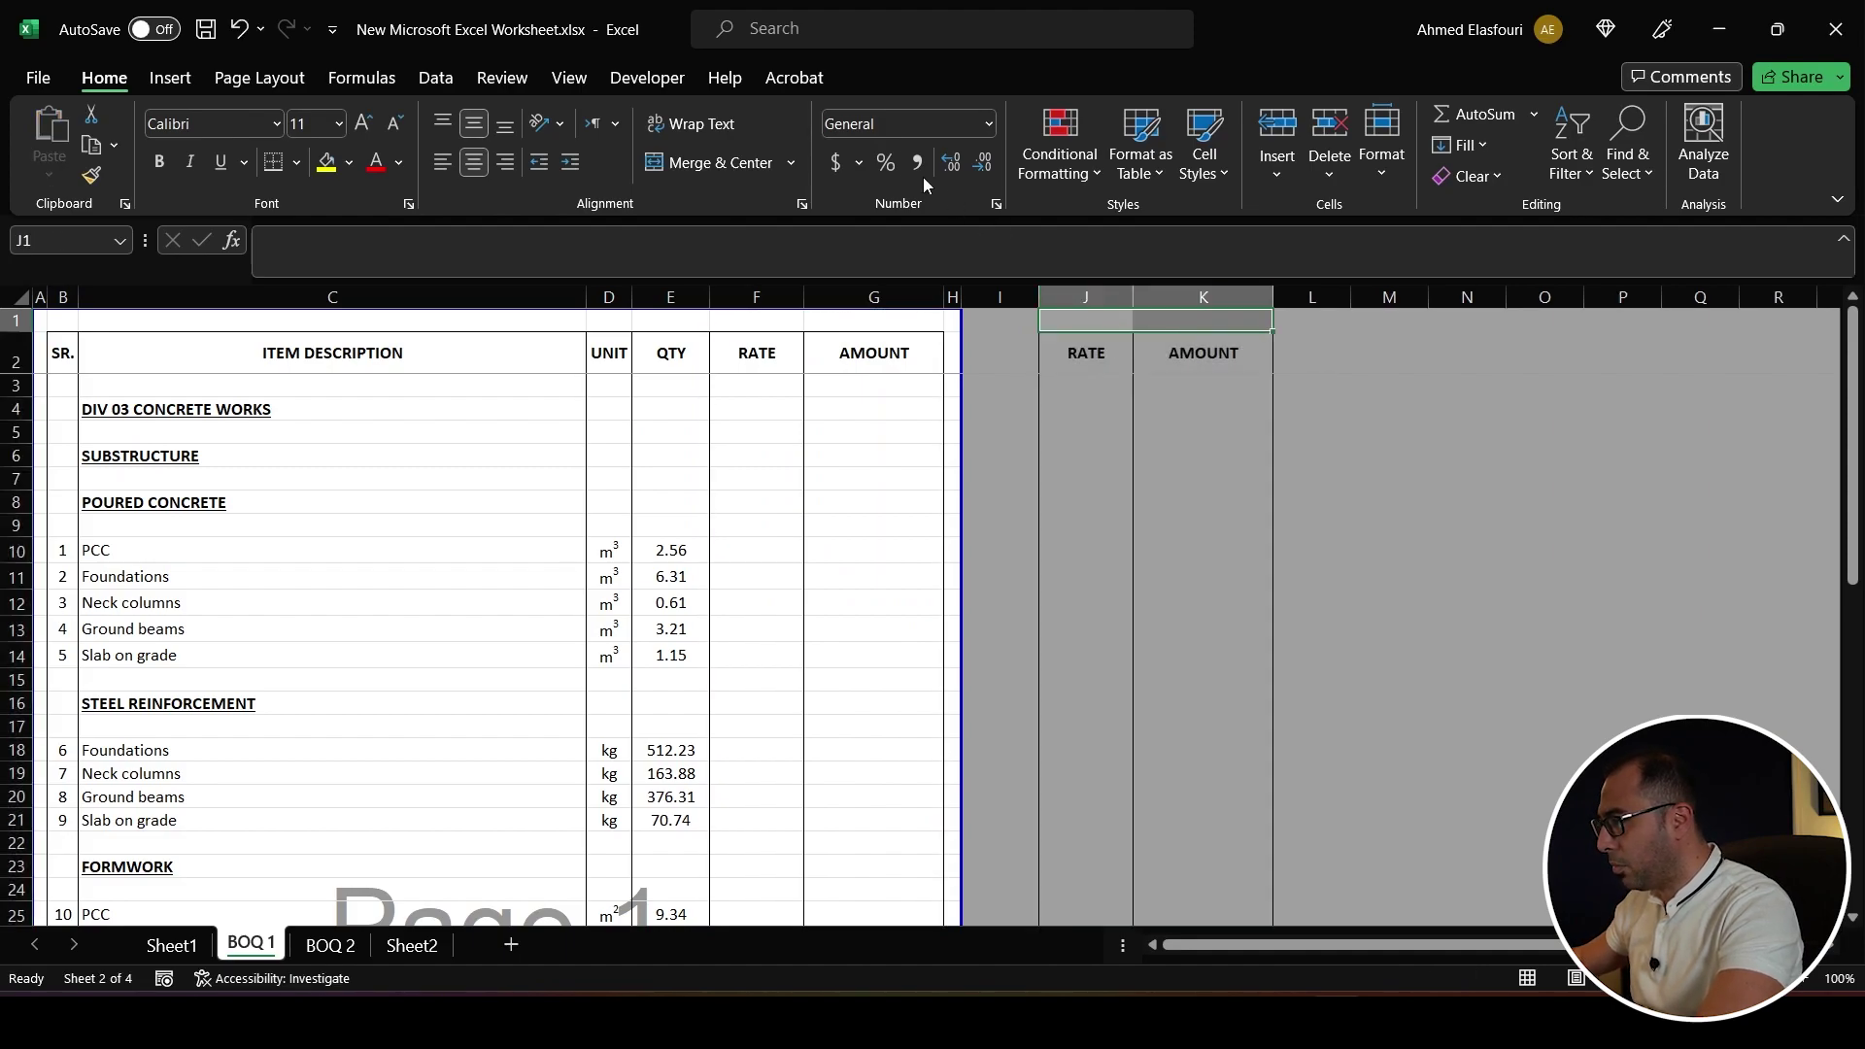
pyautogui.click(740, 167)
pyautogui.write('MA')
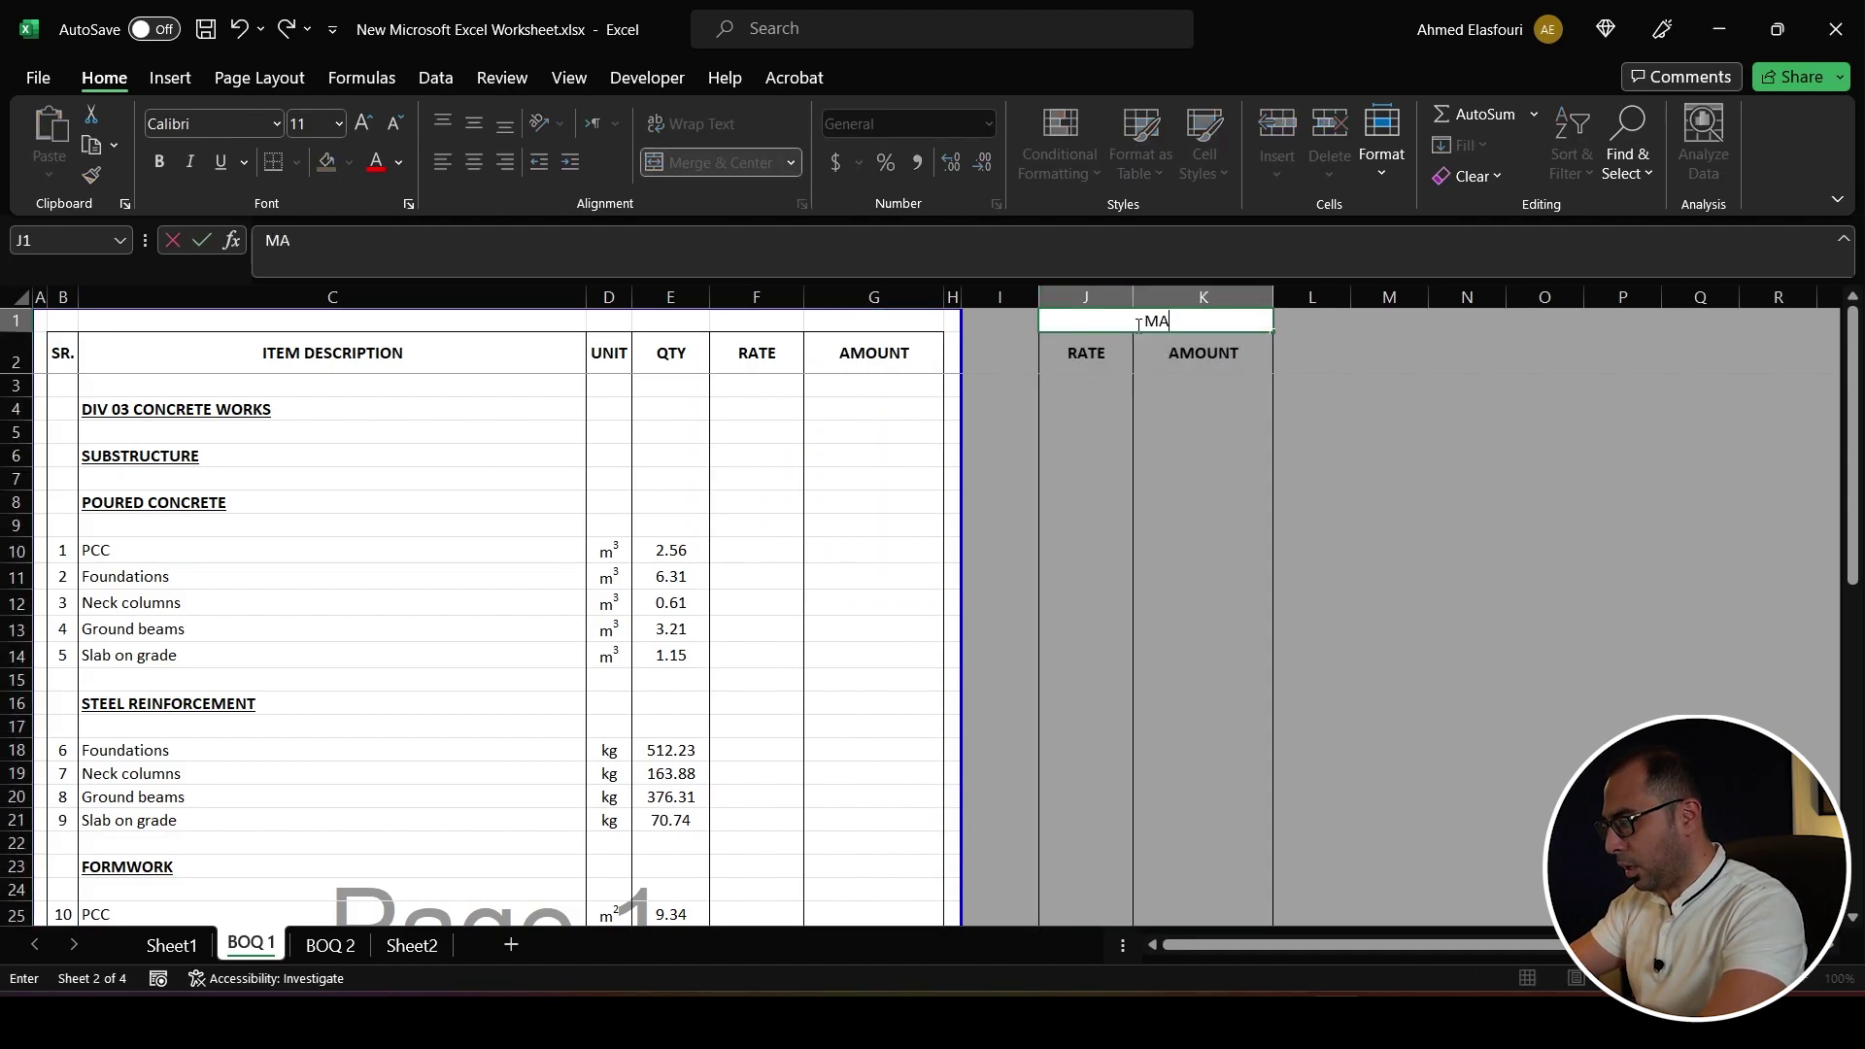
pyautogui.write('TERIALS')
pyautogui.press('Return')
pyautogui.click(8, 322)
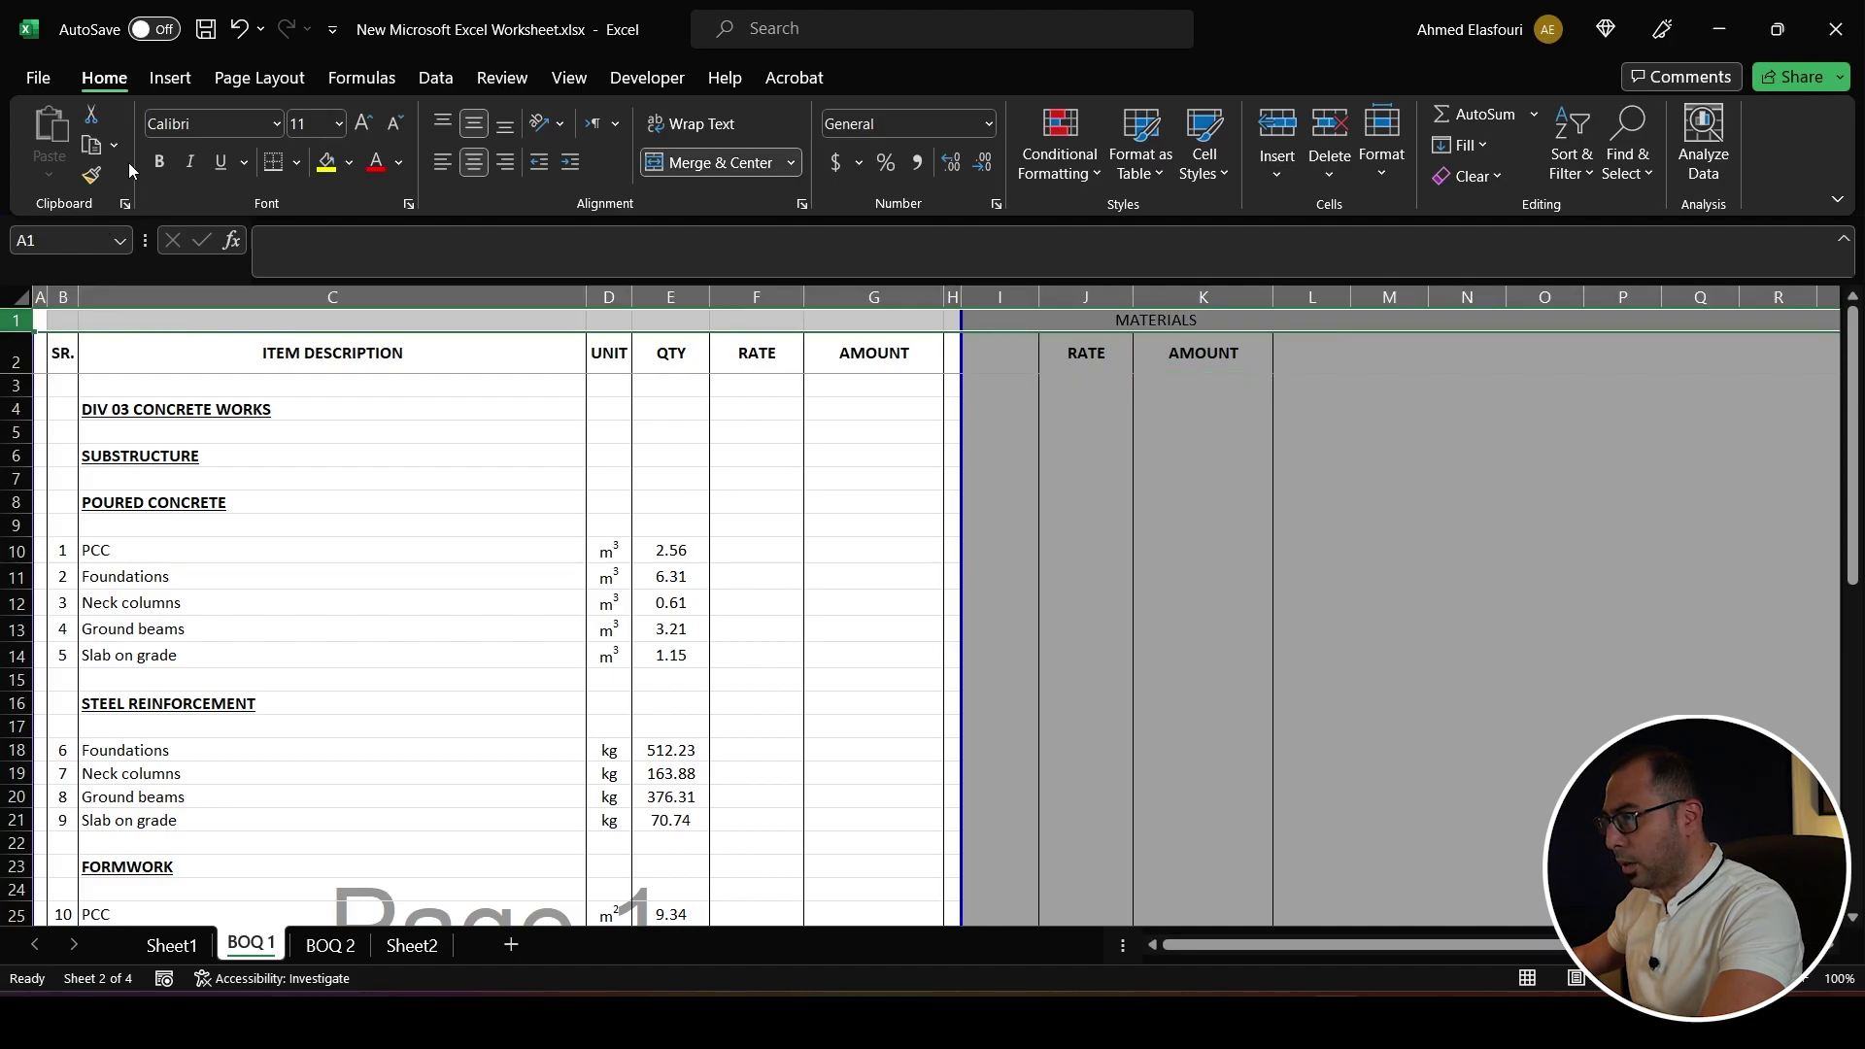
# - Copy the MATERIALS columns J:K into L:M and retitle the copied heading EQUIPMENT
pyautogui.moveTo(1086, 296); pyautogui.dragTo(1203, 296)
pyautogui.hotkey('ctrl', 'c')
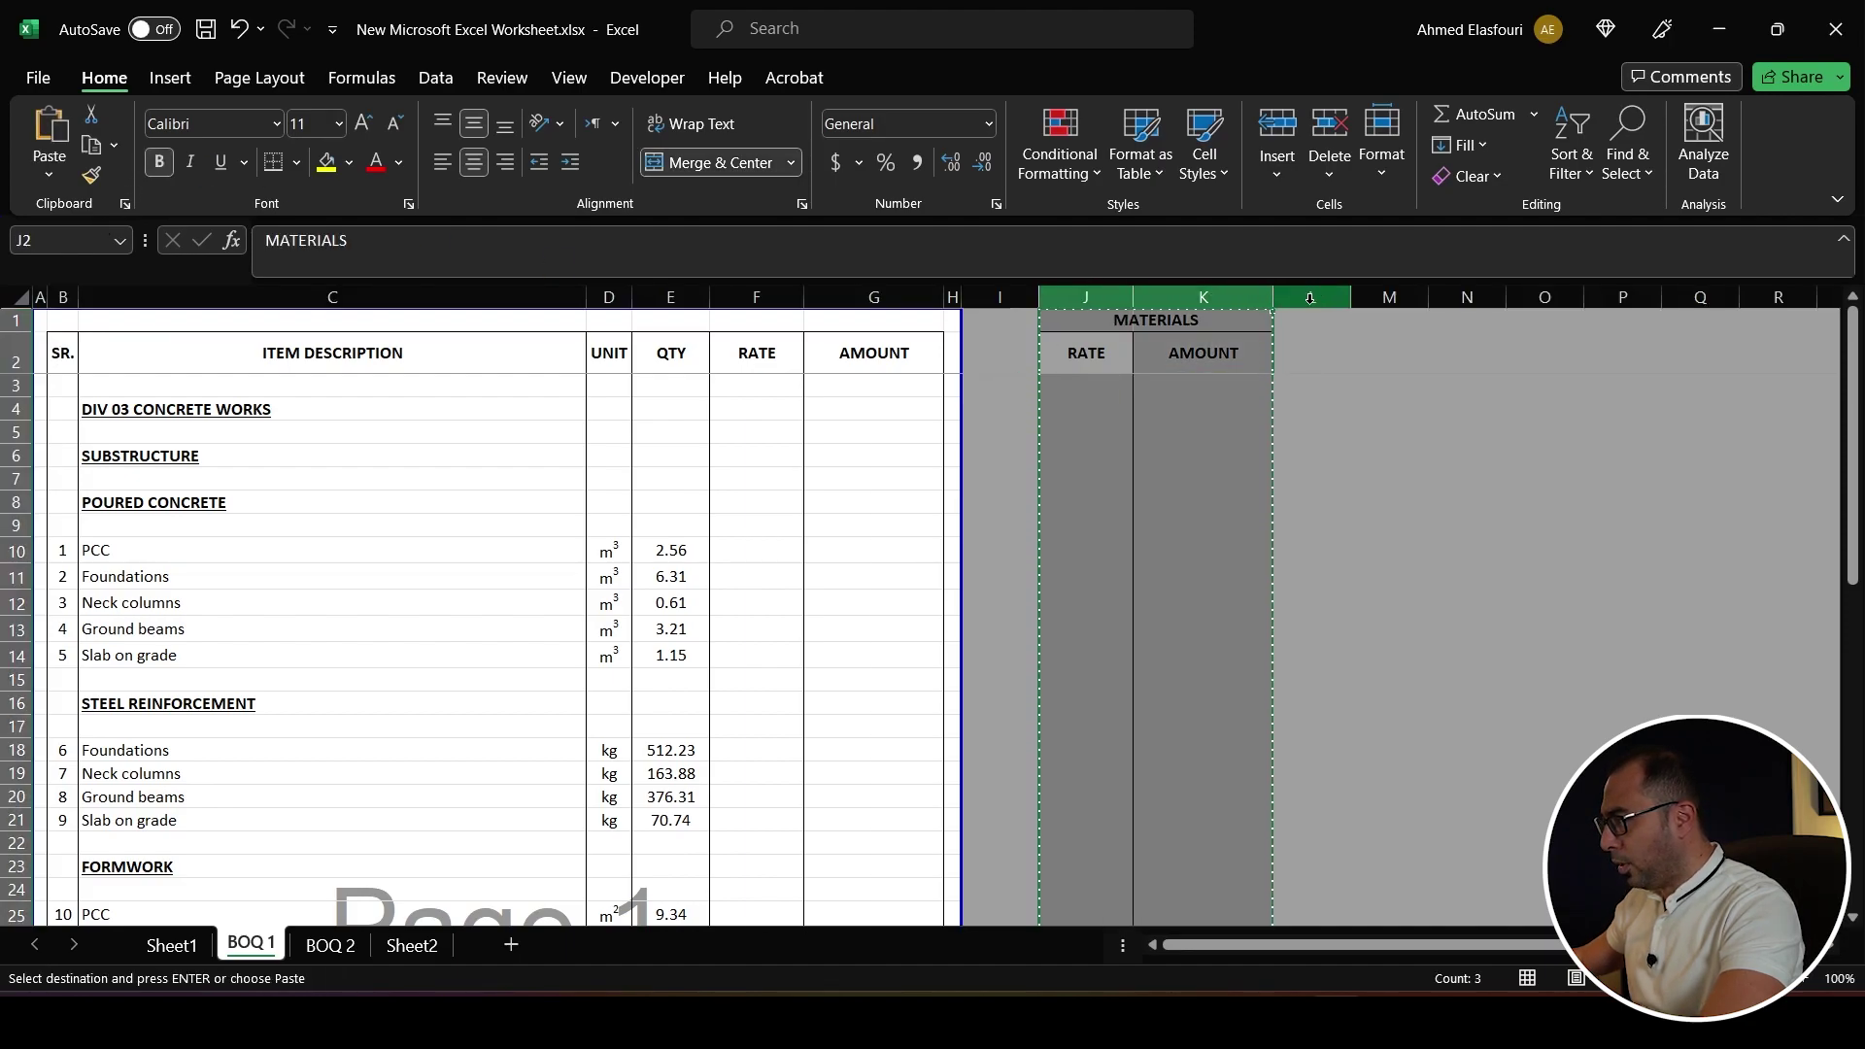
pyautogui.click(1311, 297)
pyautogui.press('Return')
pyautogui.click(1336, 324)
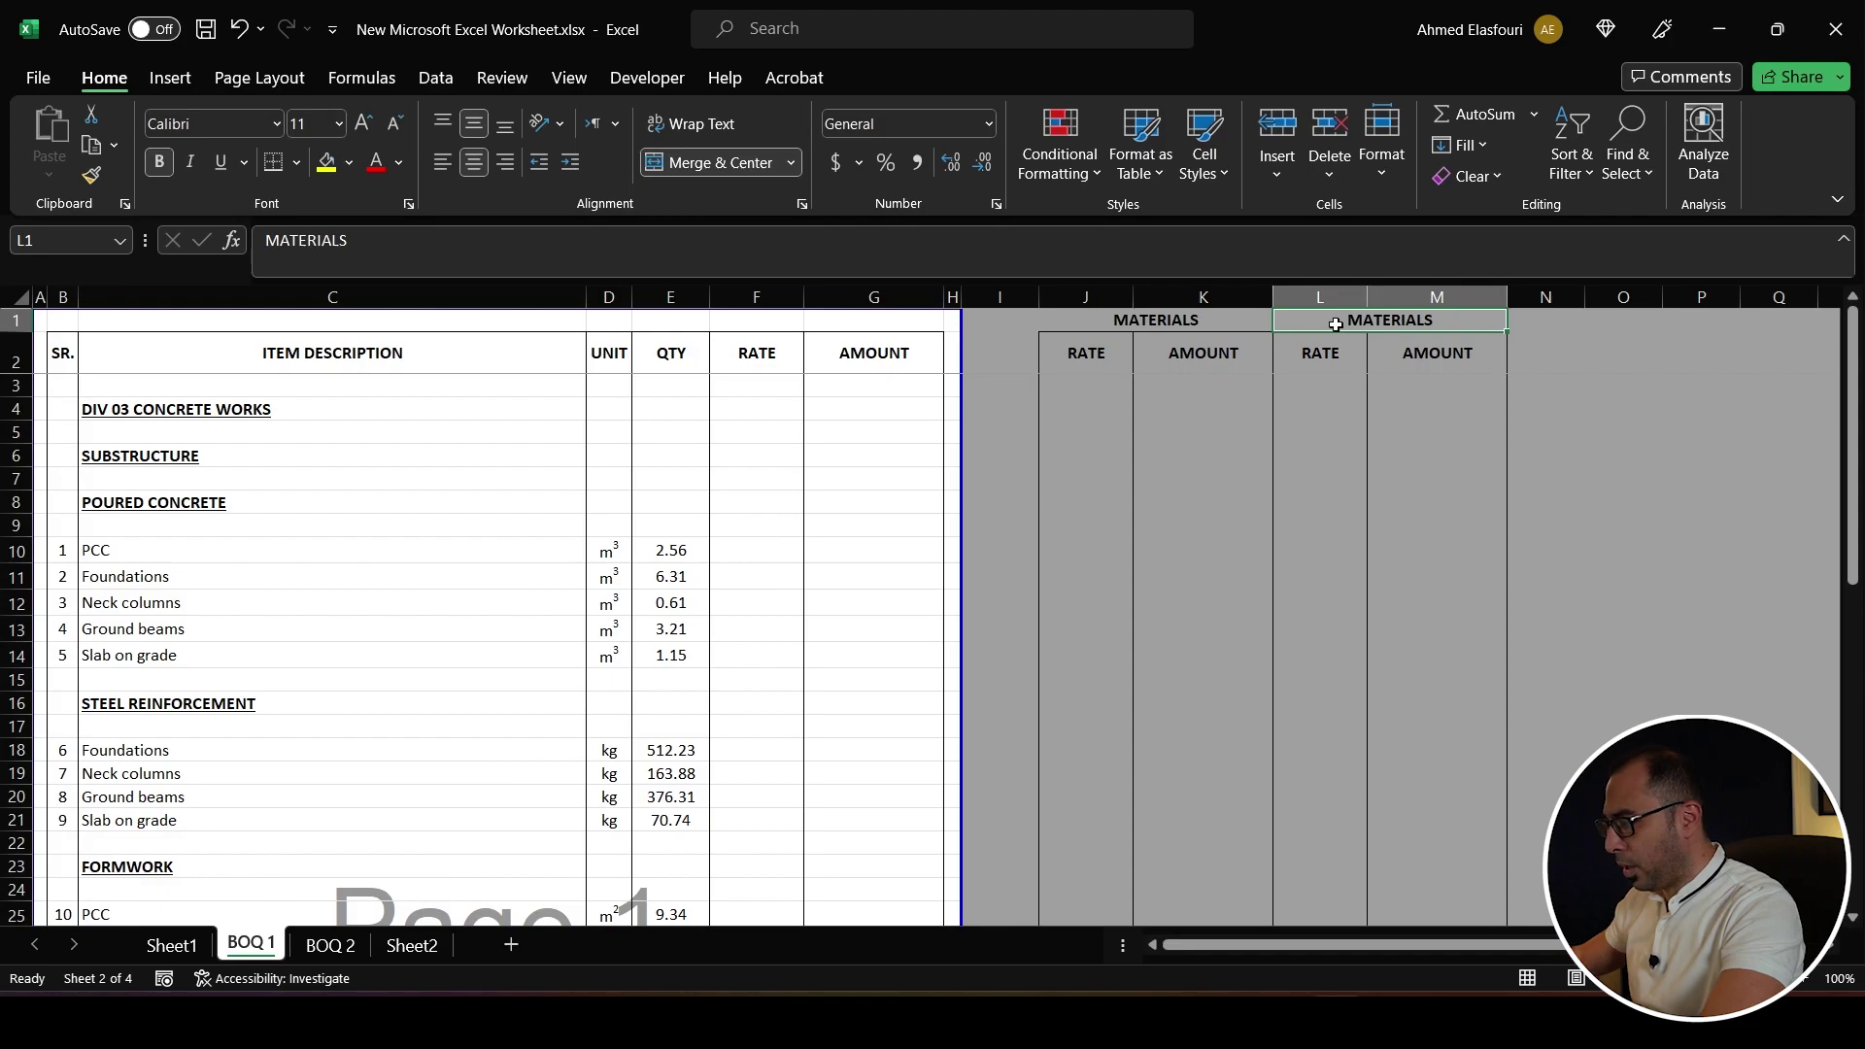
pyautogui.write('EQUIPMENT')
pyautogui.press('Return')
# - Copy the EQUIPMENT columns L:M into N:O and retitle the copied heading MANPOWER
pyautogui.moveTo(1321, 296); pyautogui.dragTo(1379, 288)
pyautogui.hotkey('ctrl', 'c')
pyautogui.click(1547, 325)
pyautogui.press('Return')
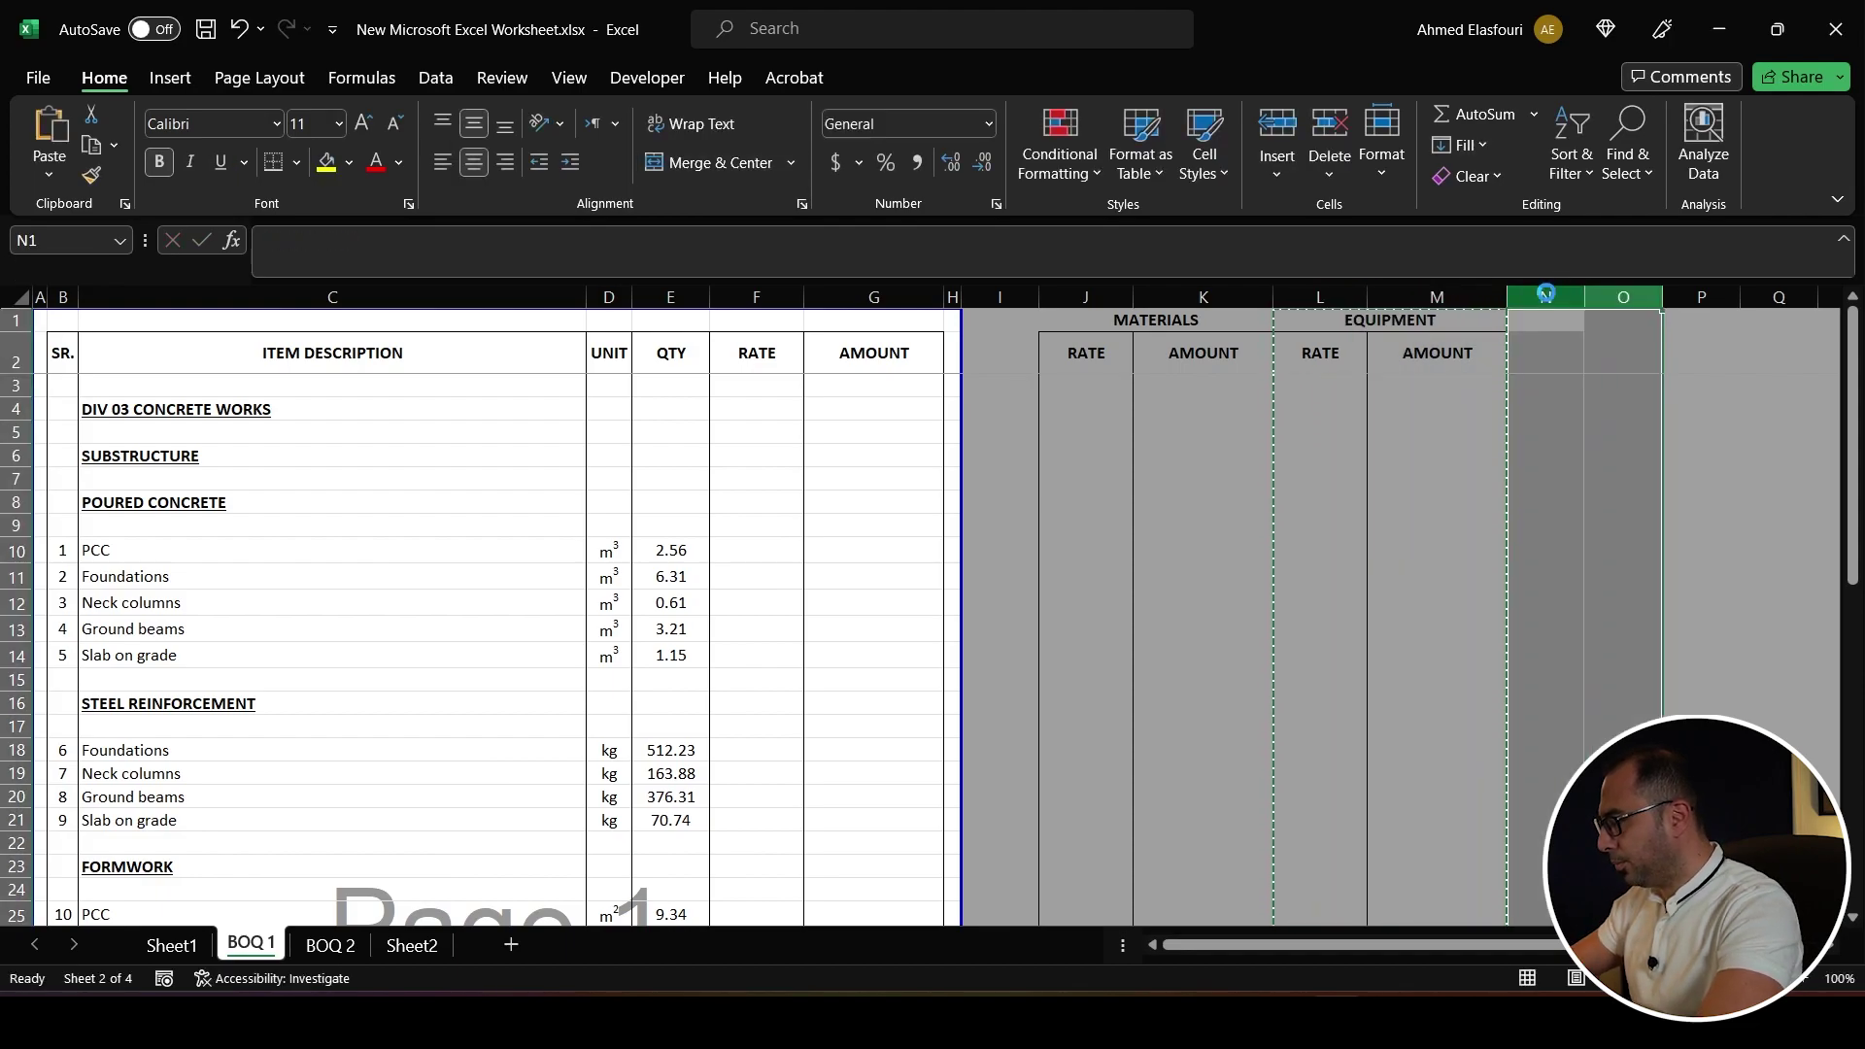
pyautogui.click(1546, 332)
pyautogui.write('MANPOWER')
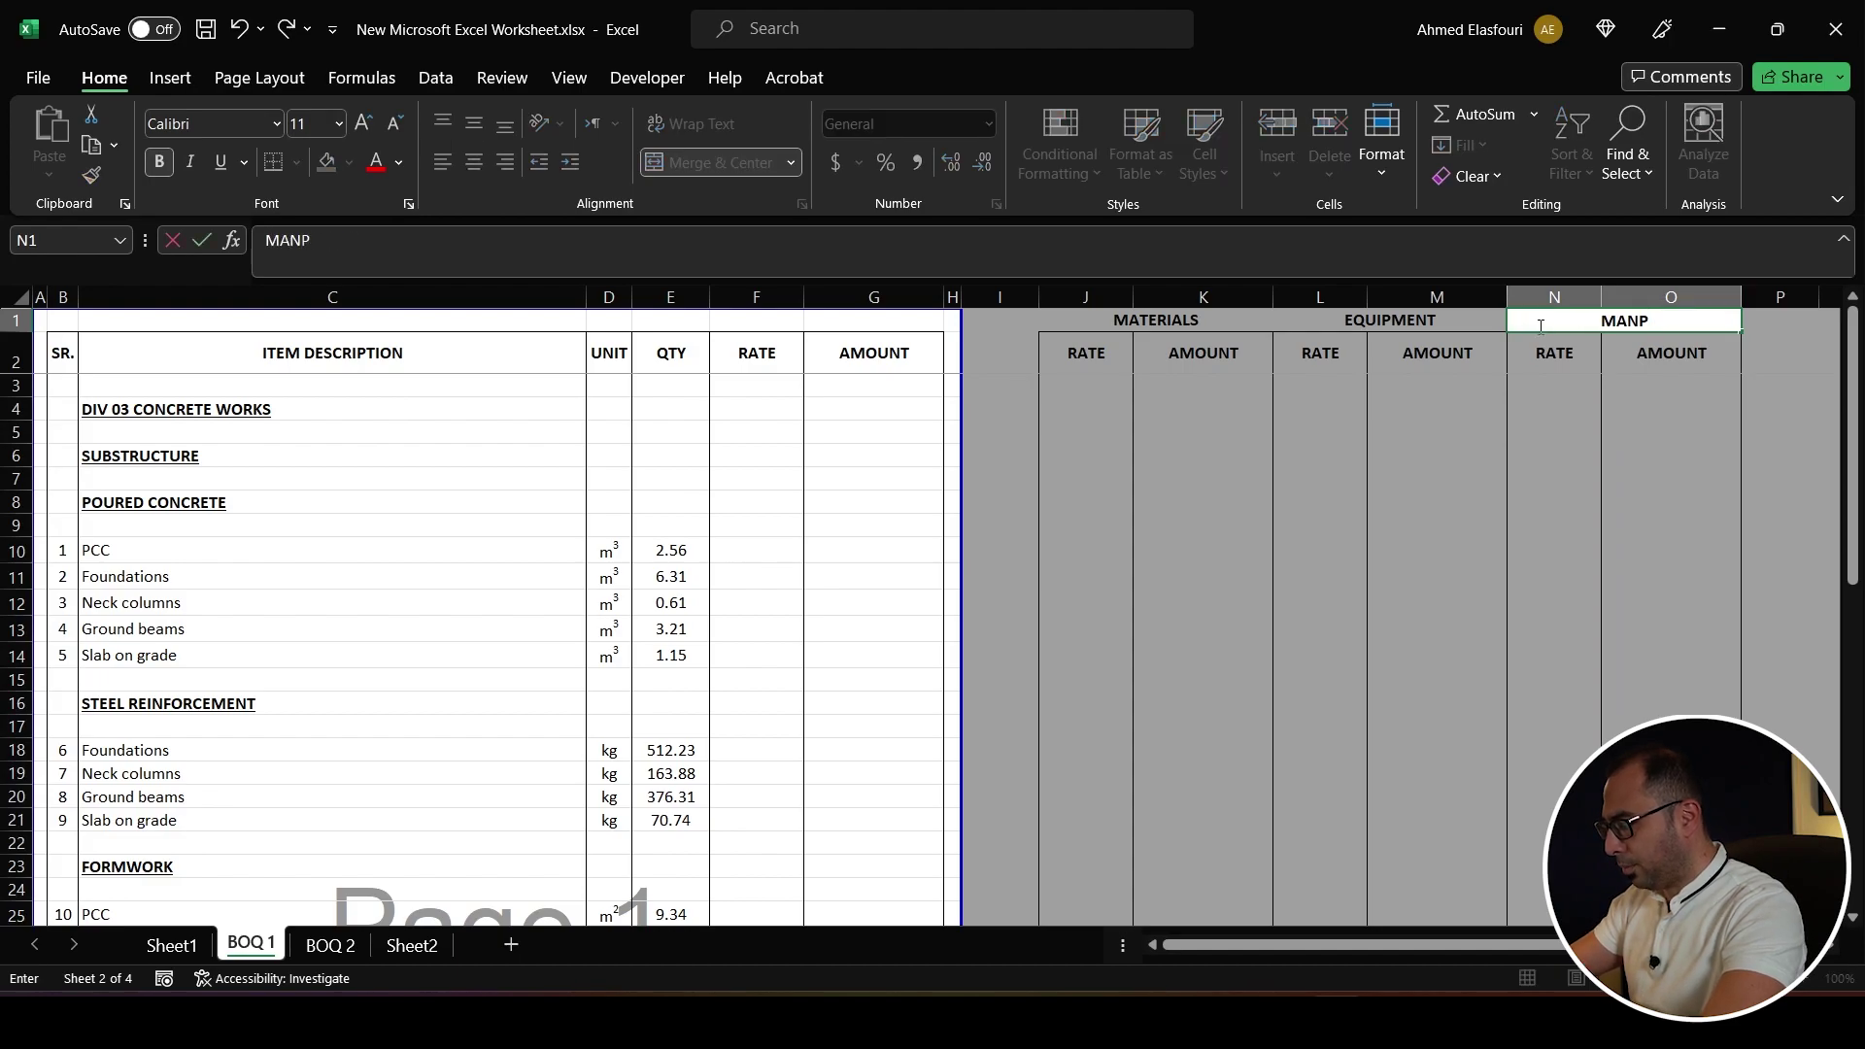
# - Autofit the widths of columns J to O to their contents
pyautogui.moveTo(1086, 296); pyautogui.dragTo(1671, 296)
pyautogui.moveTo(1601, 295); pyautogui.dragTo(1599, 290)
pyautogui.doubleClick(1598, 290)
# - Copy the MANPOWER columns N:O into P:Q, retitle the heading SUBCONTRACTOR, and widen column Q to fit it
pyautogui.moveTo(1312, 296); pyautogui.dragTo(1376, 297)
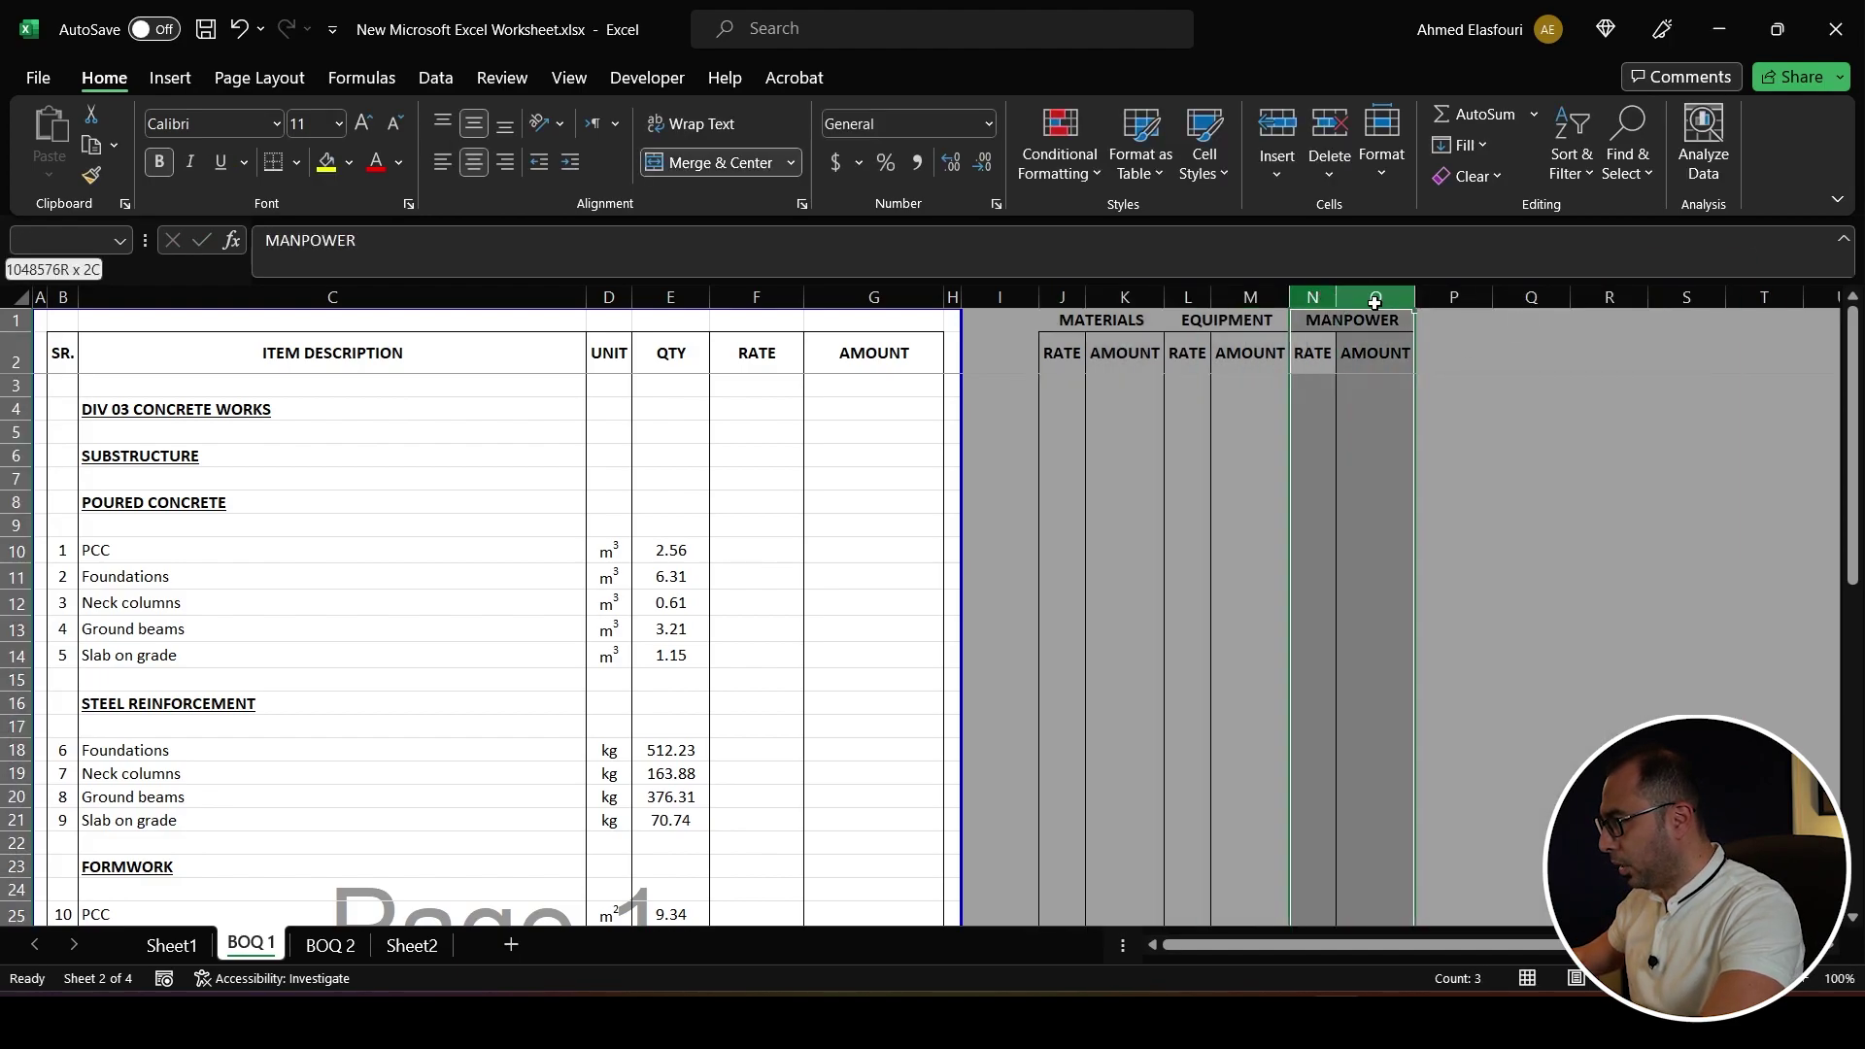
pyautogui.hotkey('ctrl', 'c')
pyautogui.click(1454, 296)
pyautogui.press('Return')
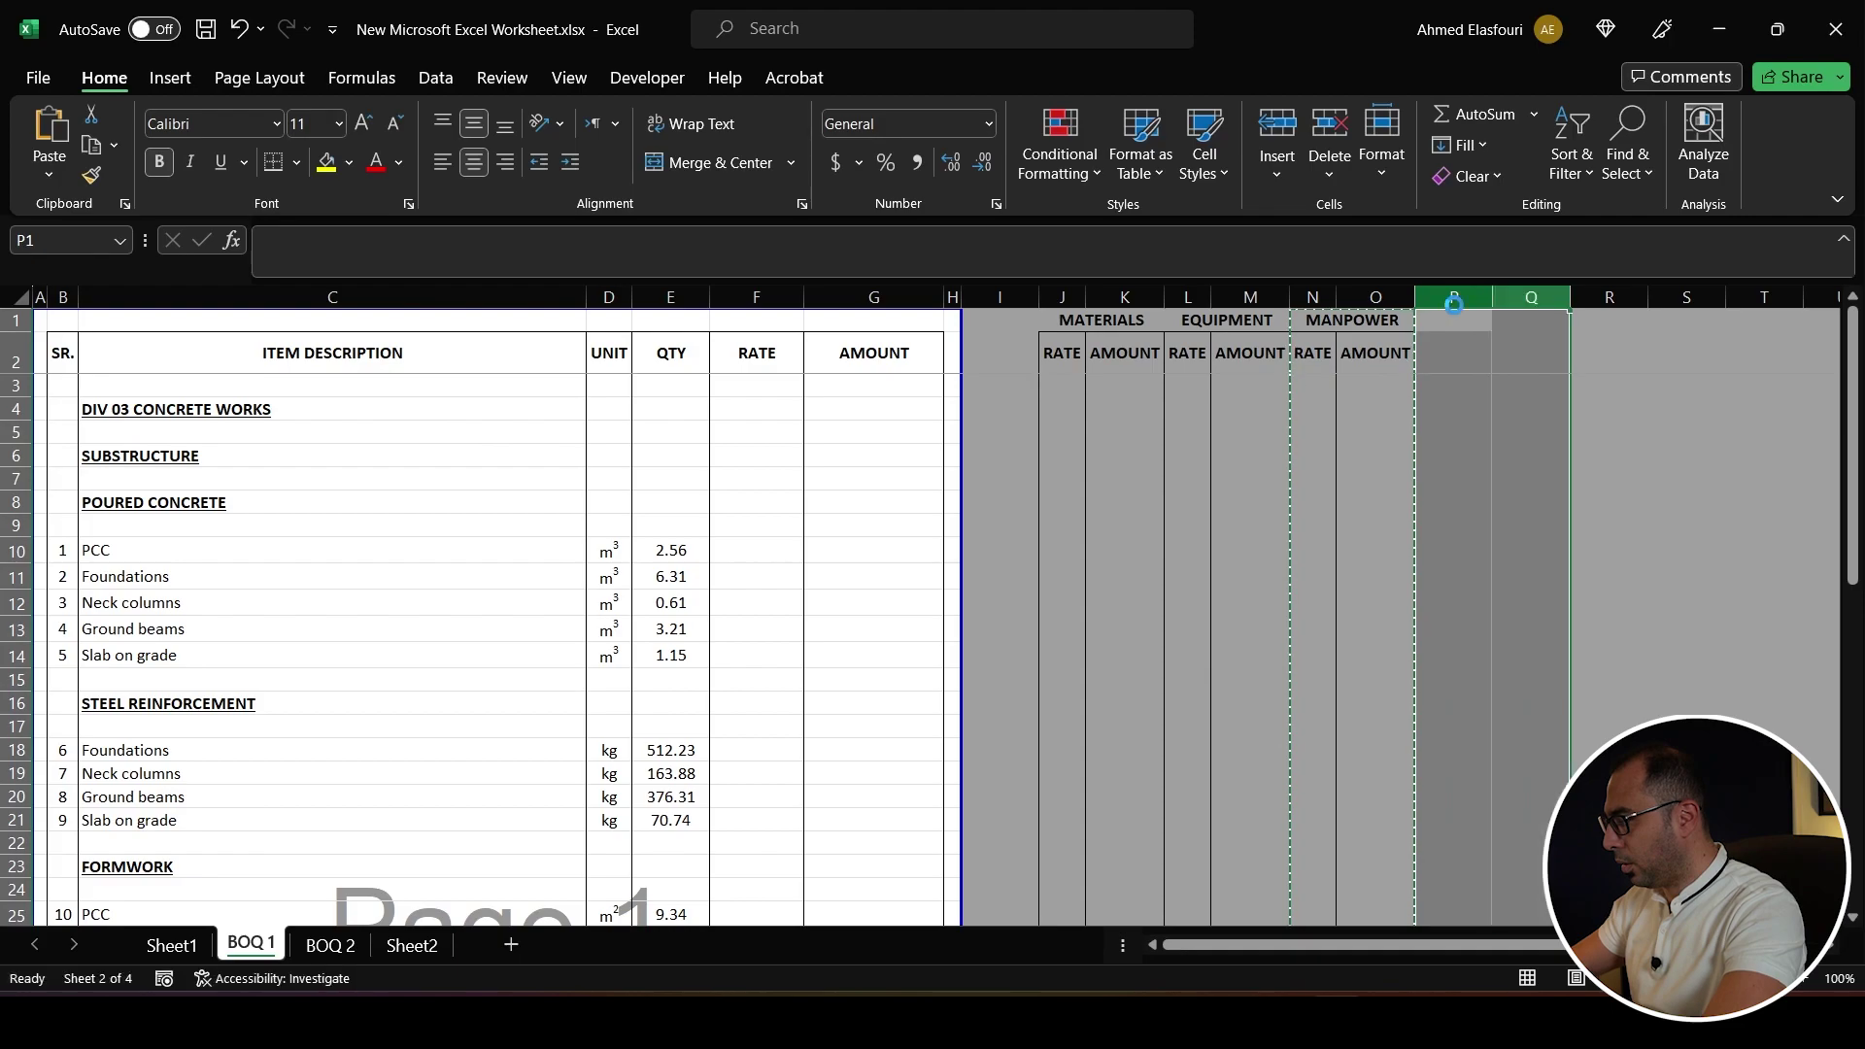
pyautogui.click(1441, 319)
pyautogui.write('SUBCO')
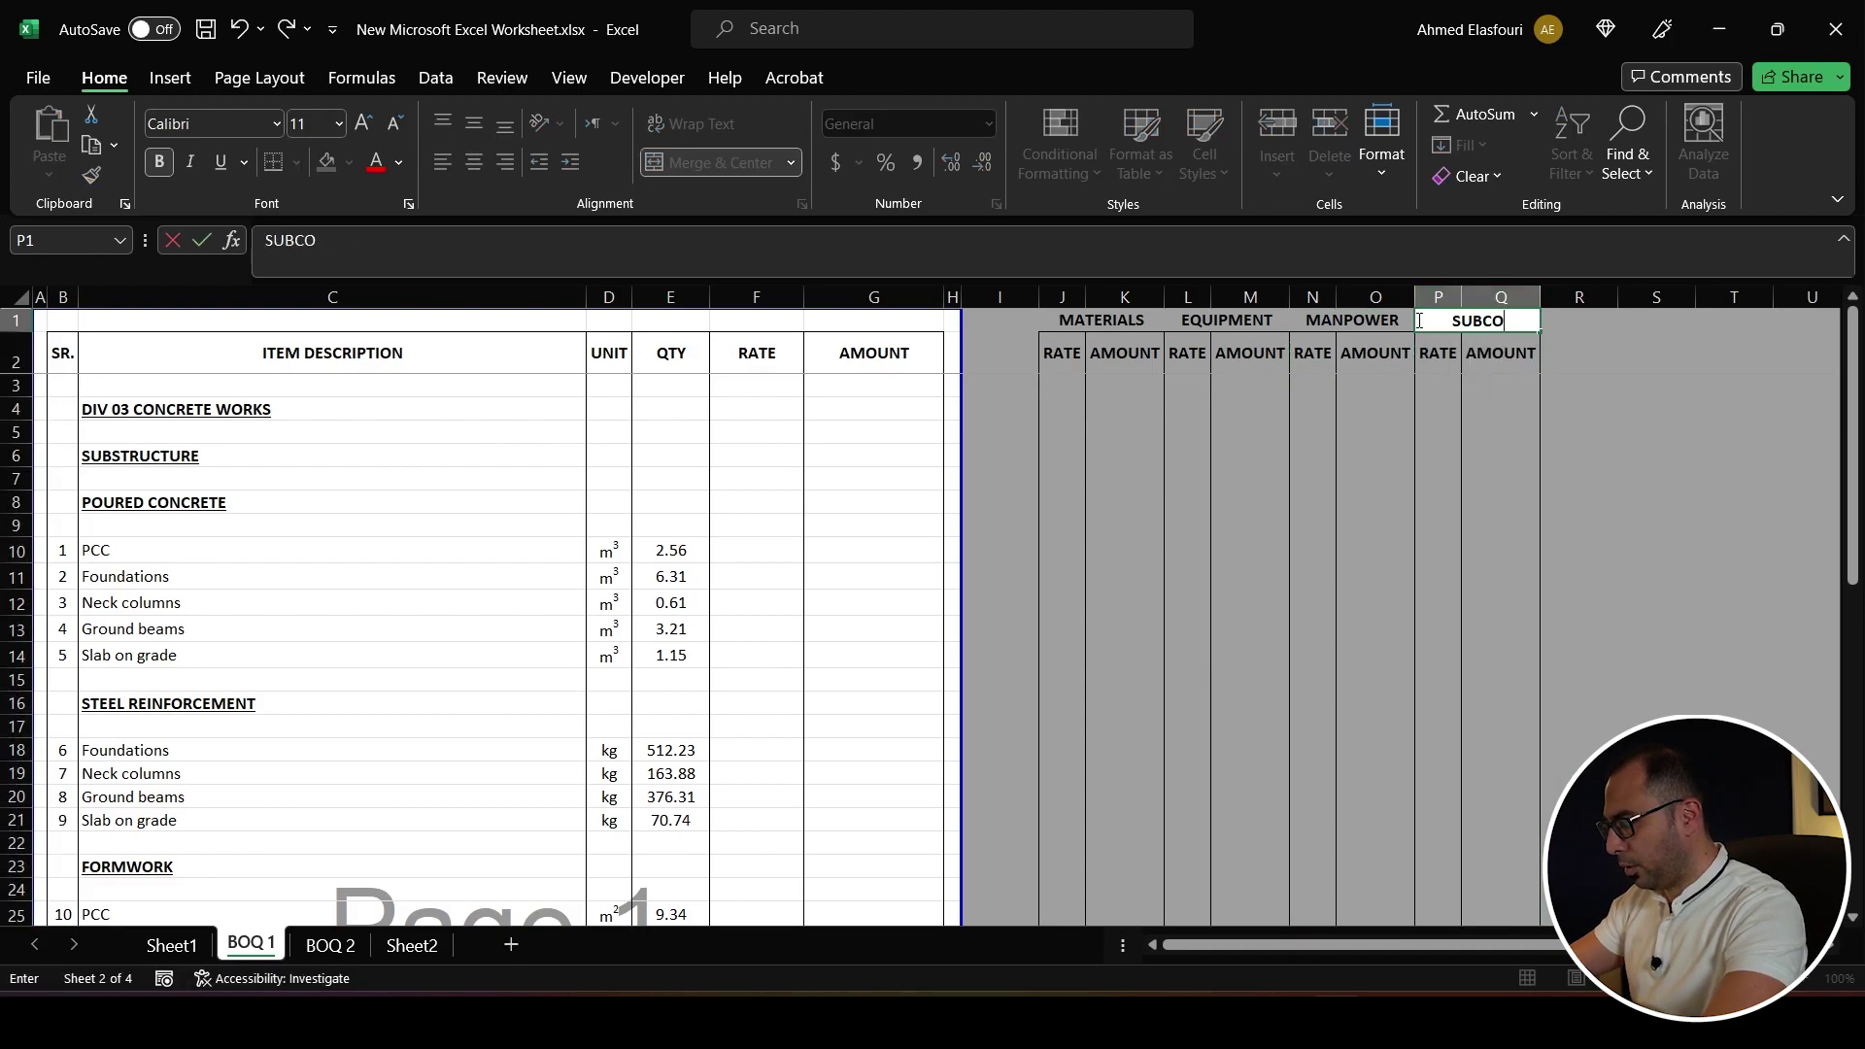
pyautogui.write('NTRACTOR')
pyautogui.press('Return')
pyautogui.moveTo(1540, 296); pyautogui.dragTo(1561, 296)
# - Copy the SUBCONTRACTOR columns P:Q into R:S and retitle the copied heading TOTAL COST
pyautogui.moveTo(1439, 296); pyautogui.dragTo(1483, 298)
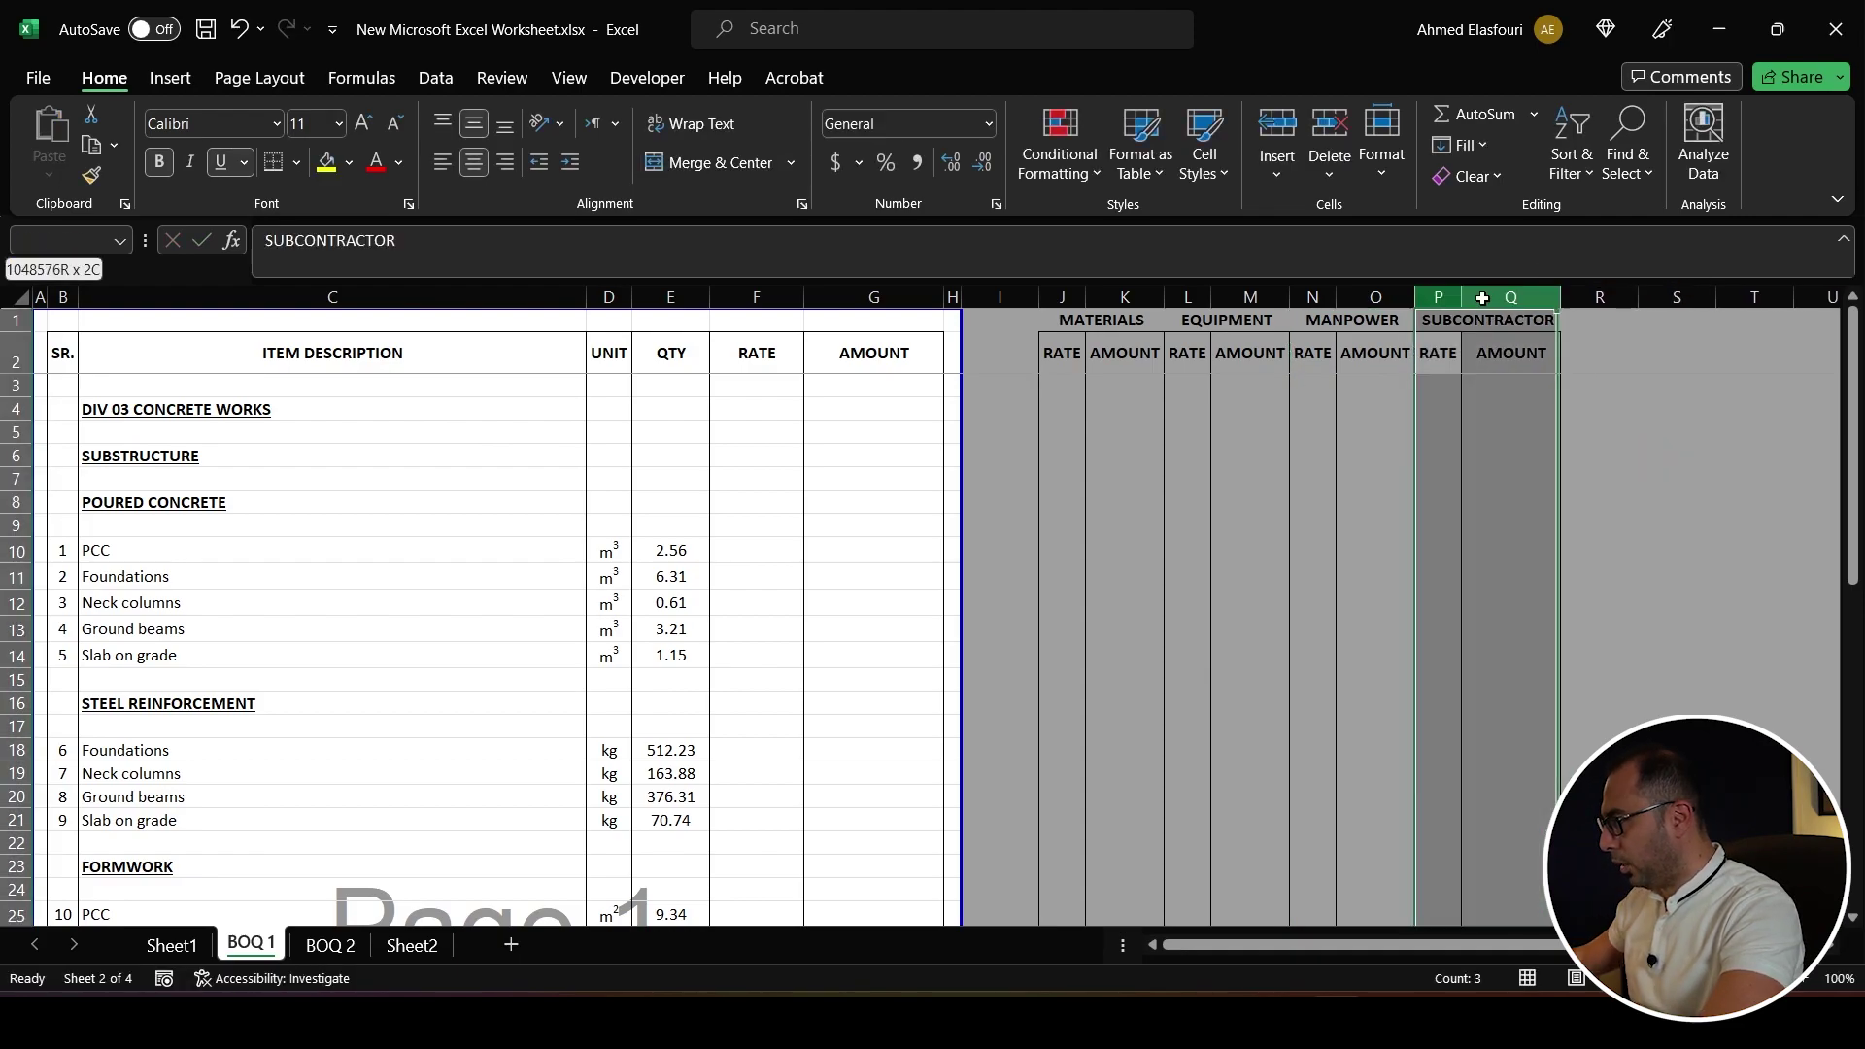
pyautogui.hotkey('ctrl', 'c')
pyautogui.click(1588, 297)
pyautogui.press('Return')
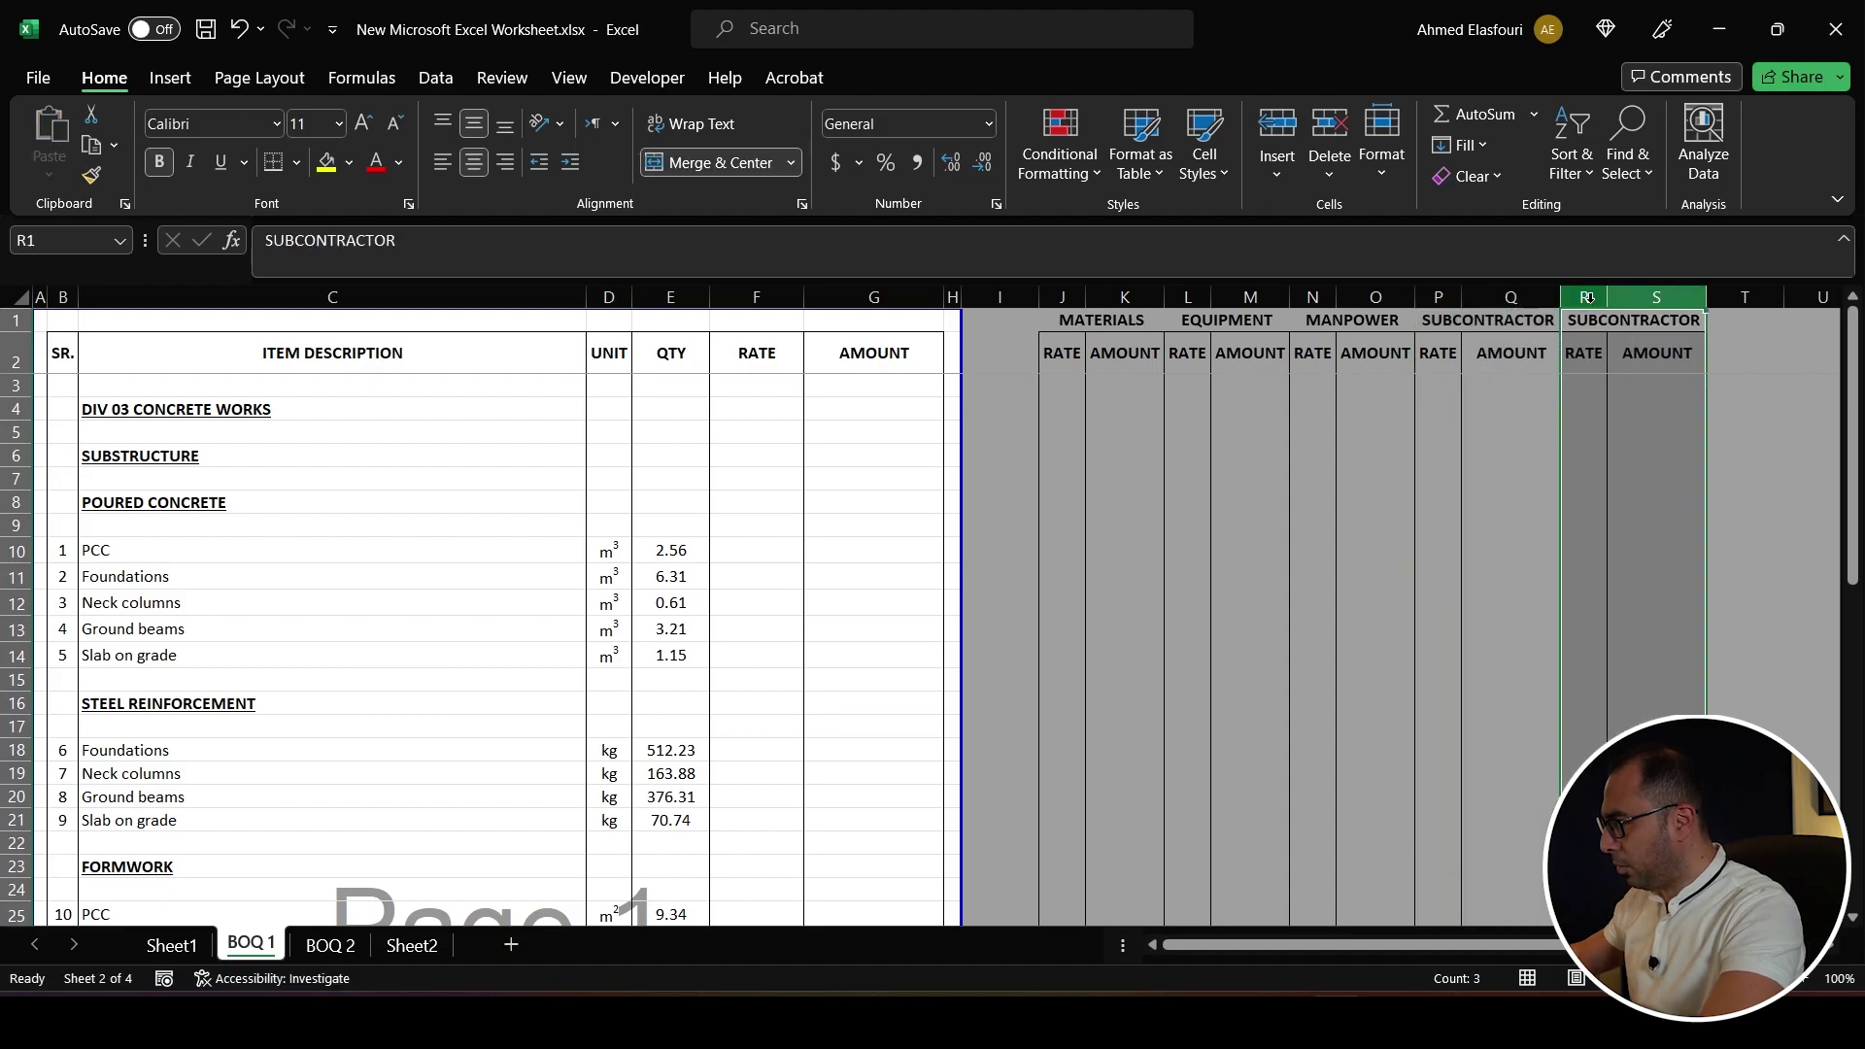
pyautogui.click(1591, 320)
pyautogui.write('TOTAL C')
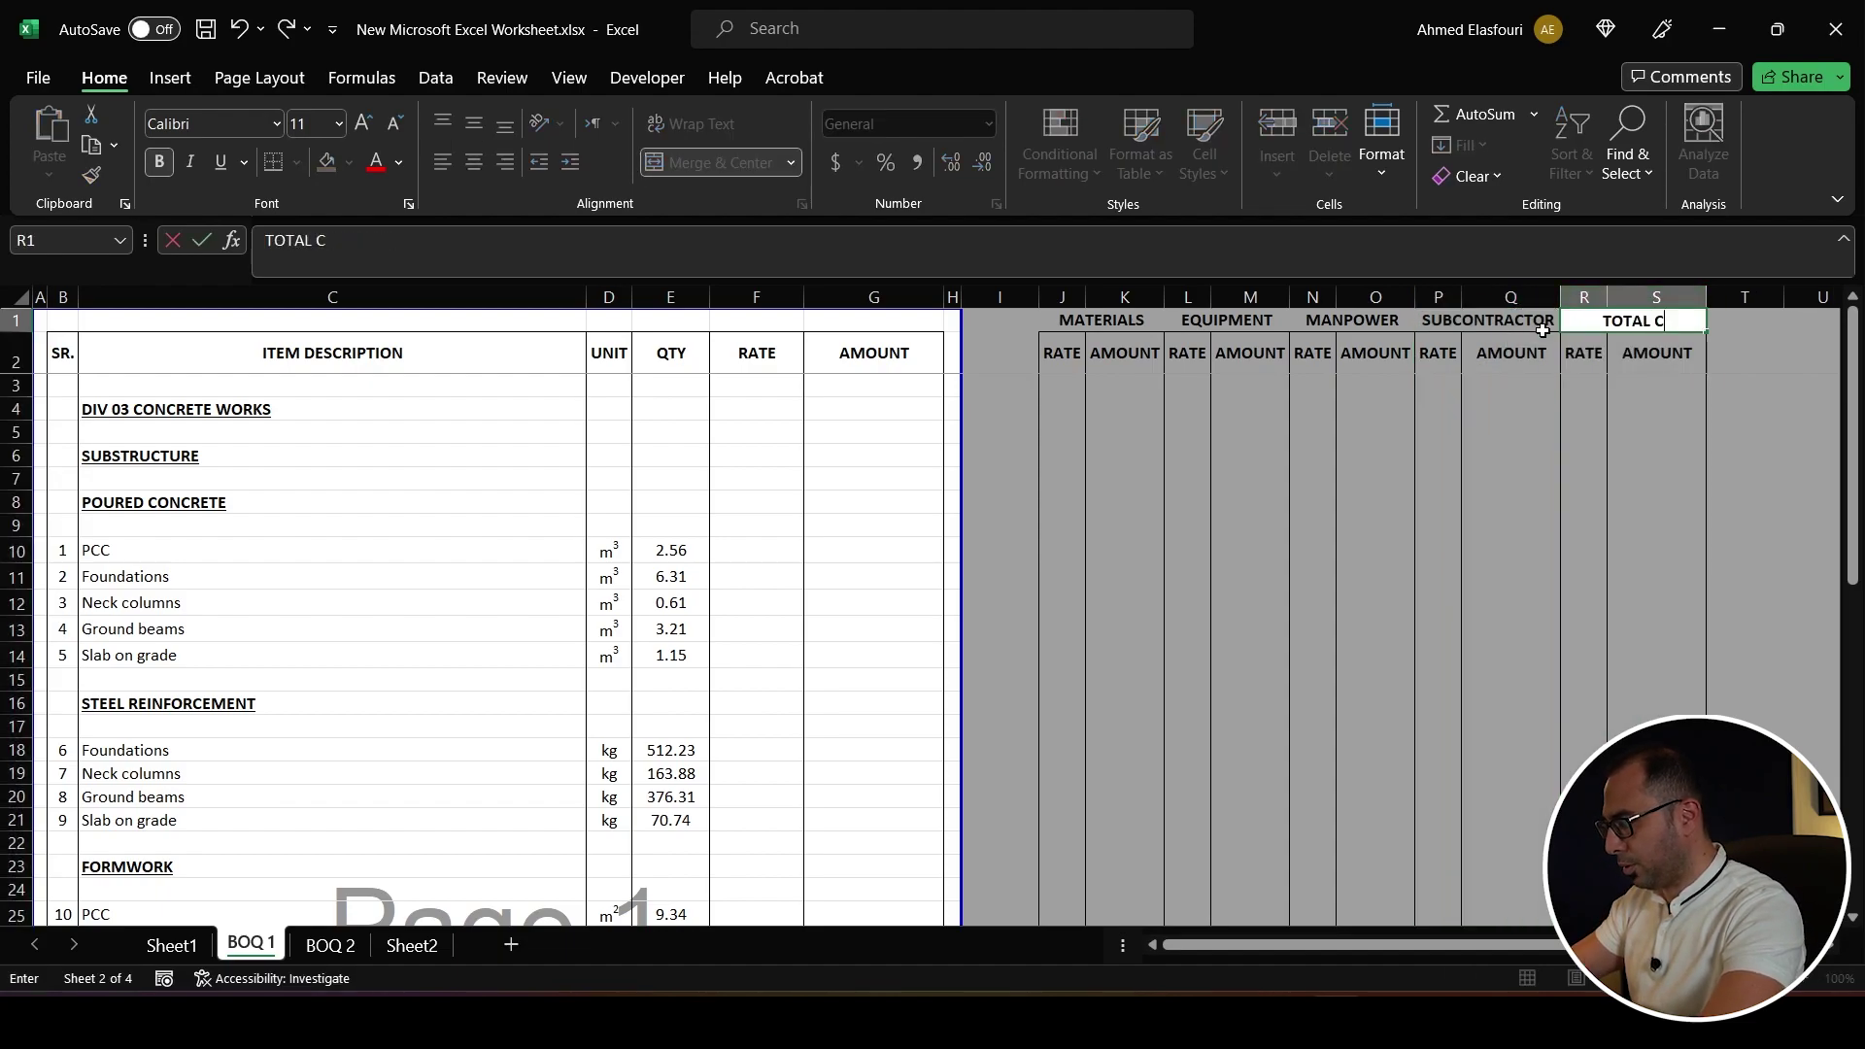
pyautogui.write('OST')
pyautogui.click(1542, 340)
# - Apply all borders to the cost heading cells J1:S2
pyautogui.moveTo(1061, 321); pyautogui.dragTo(1630, 340)
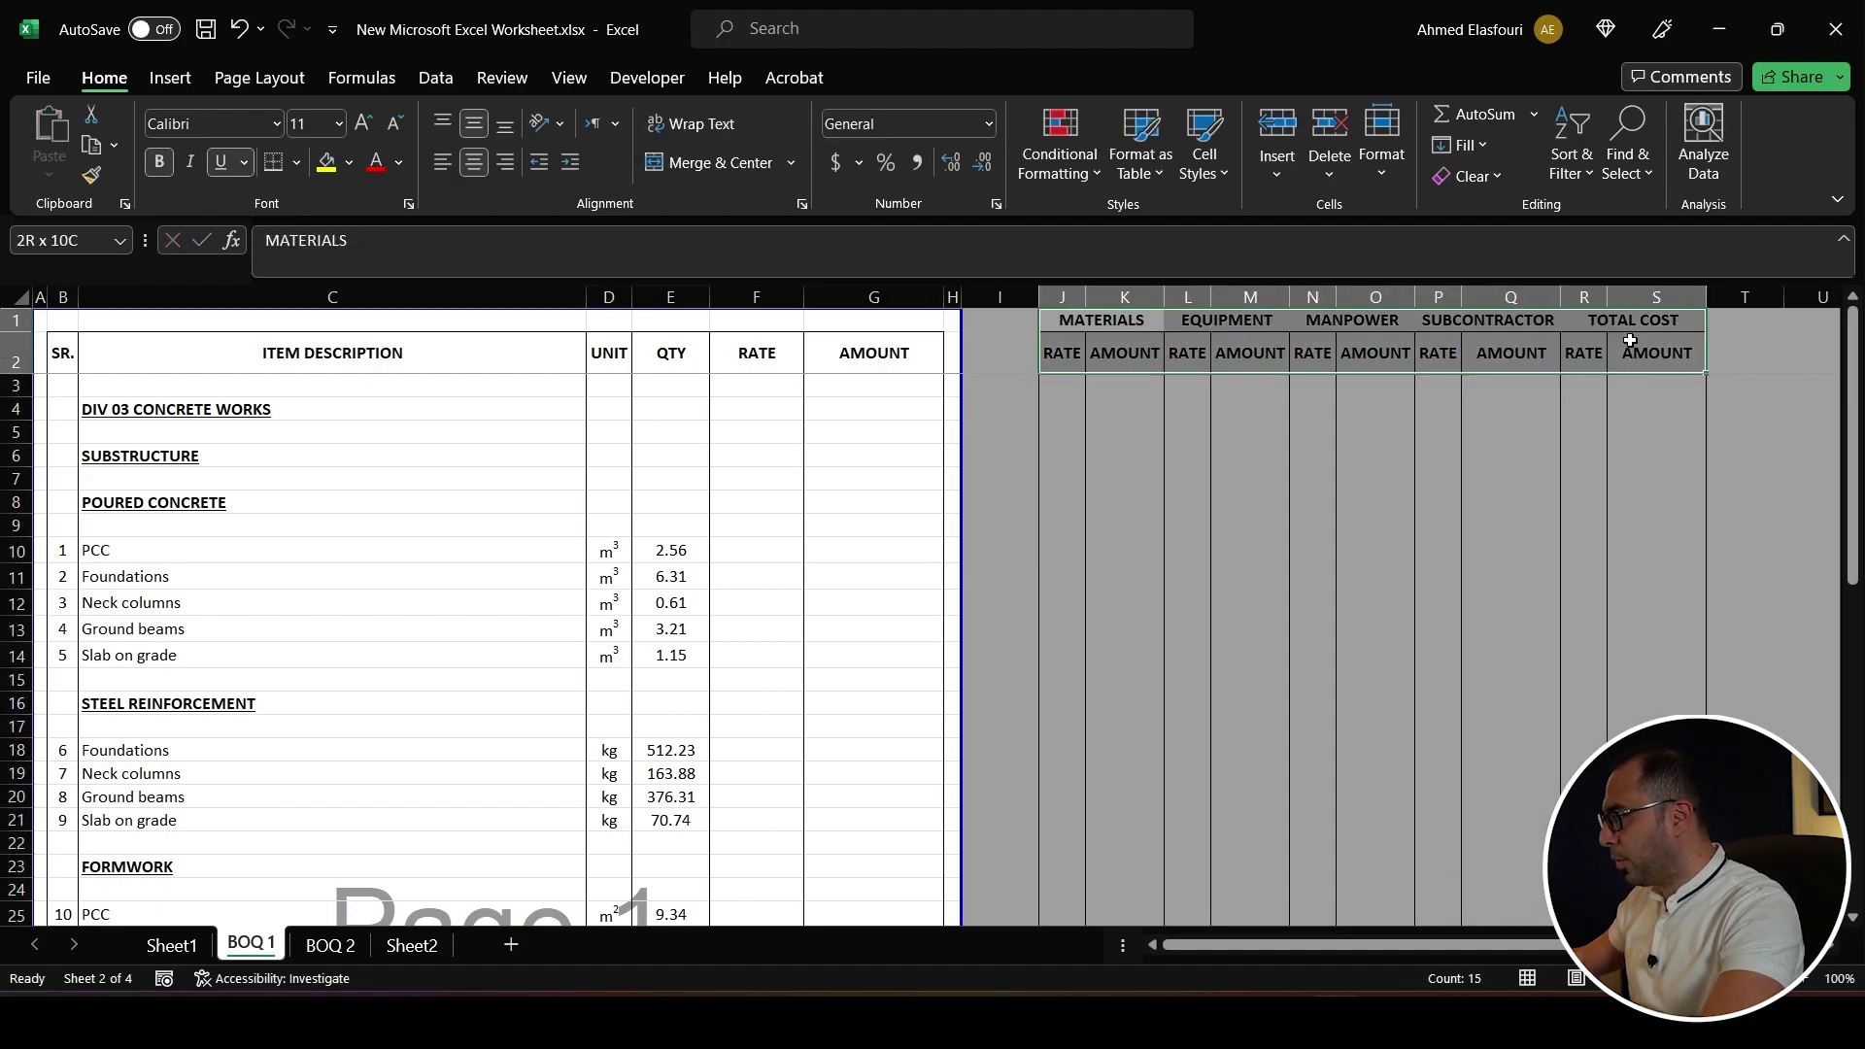
pyautogui.click(297, 162)
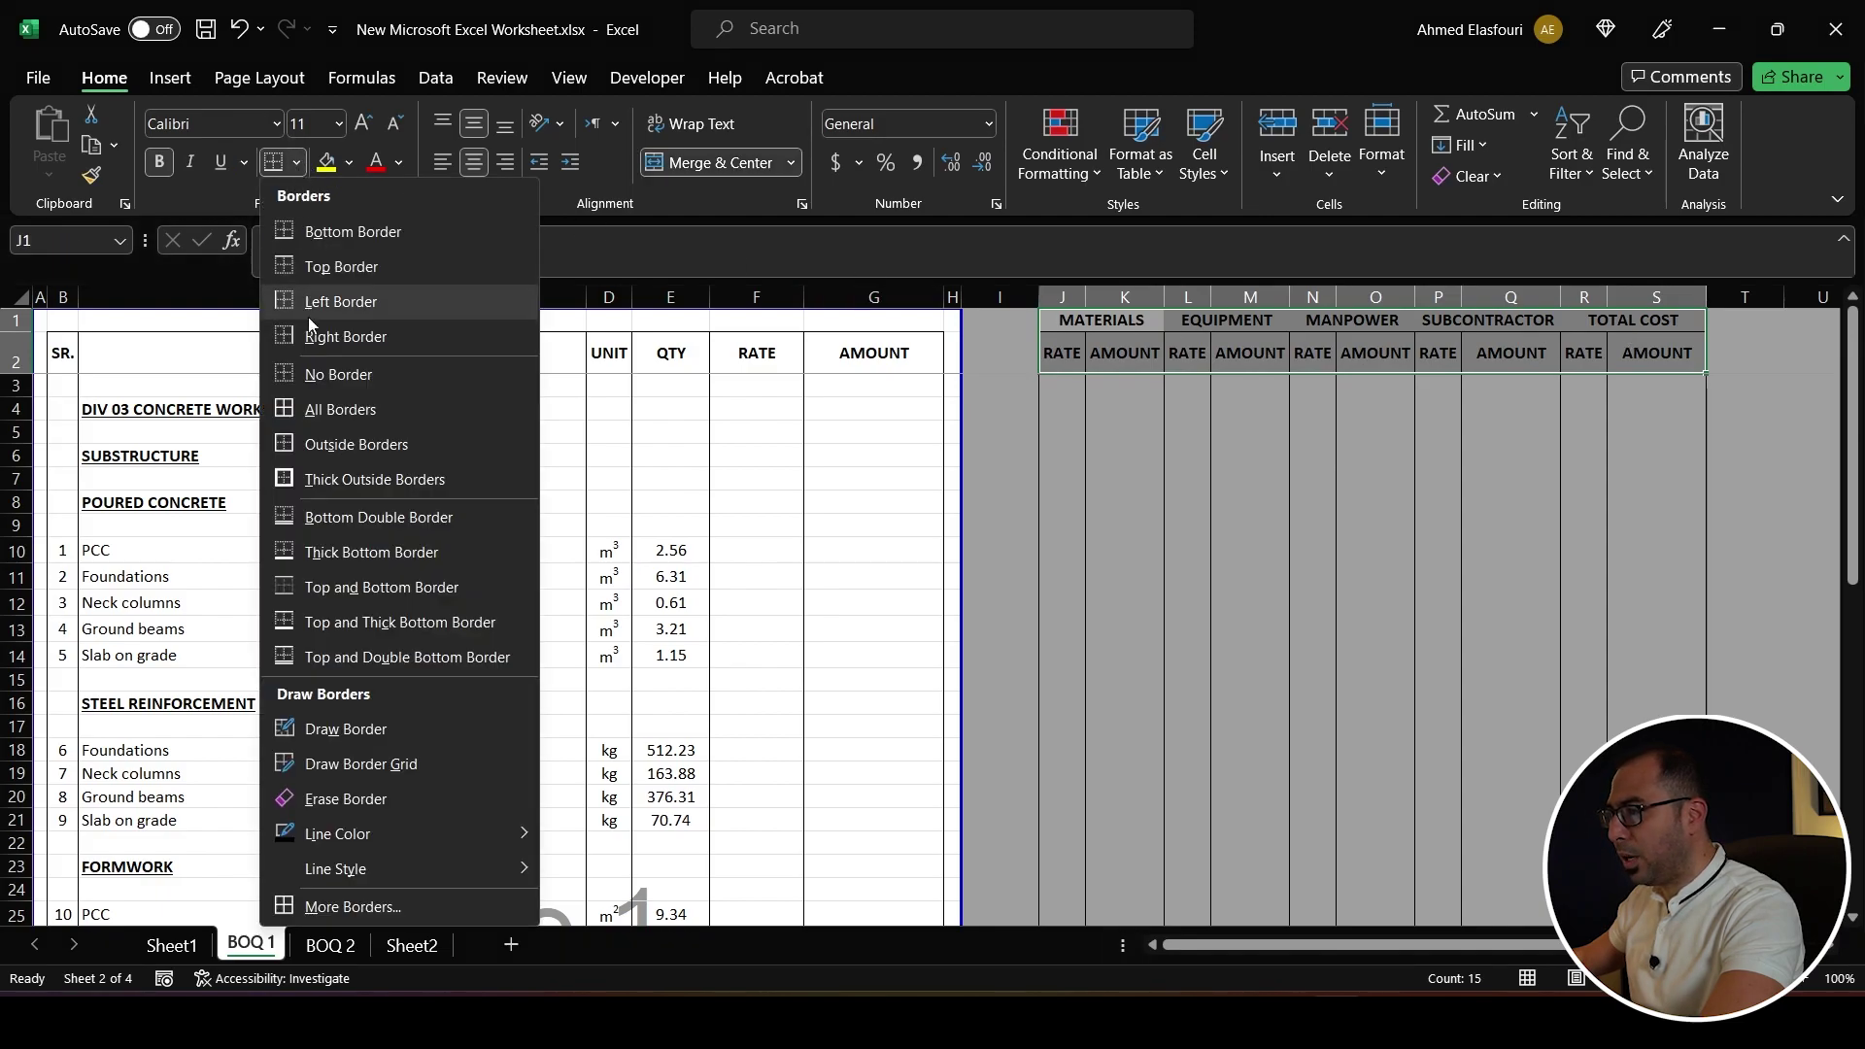
pyautogui.click(322, 410)
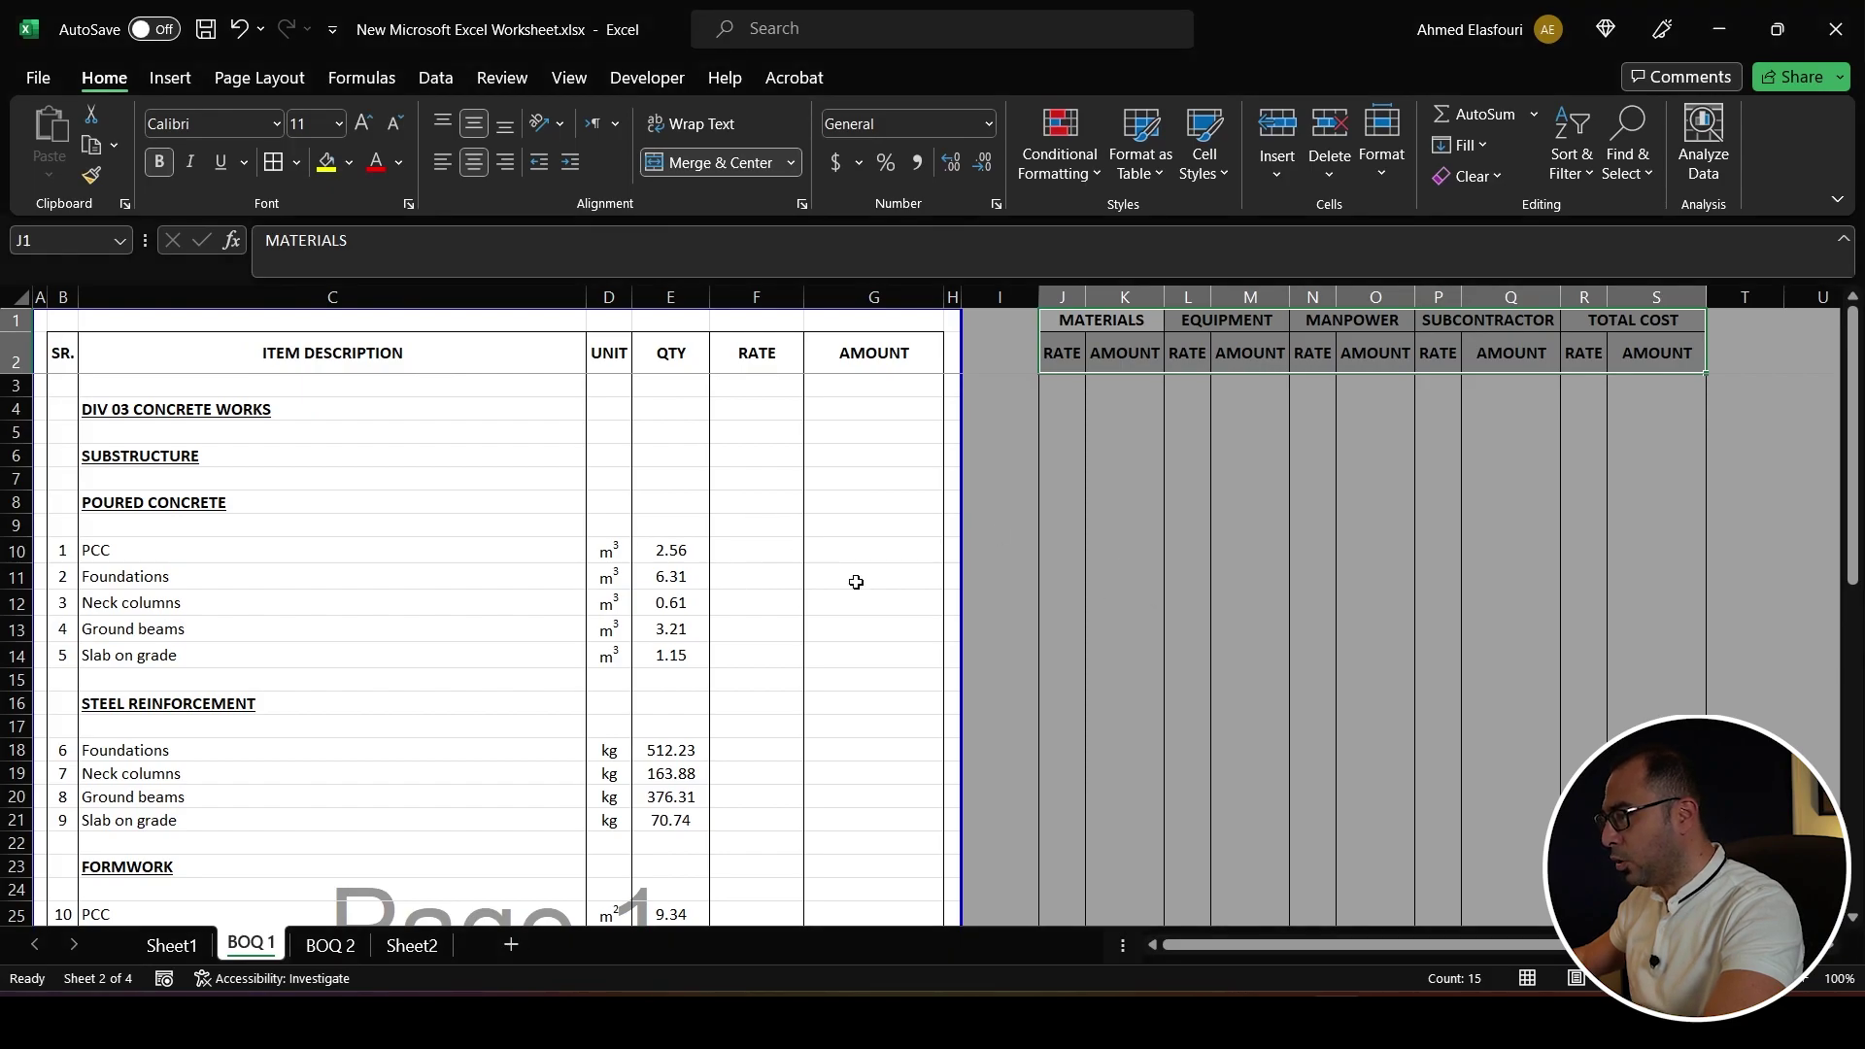
pyautogui.click(1057, 545)
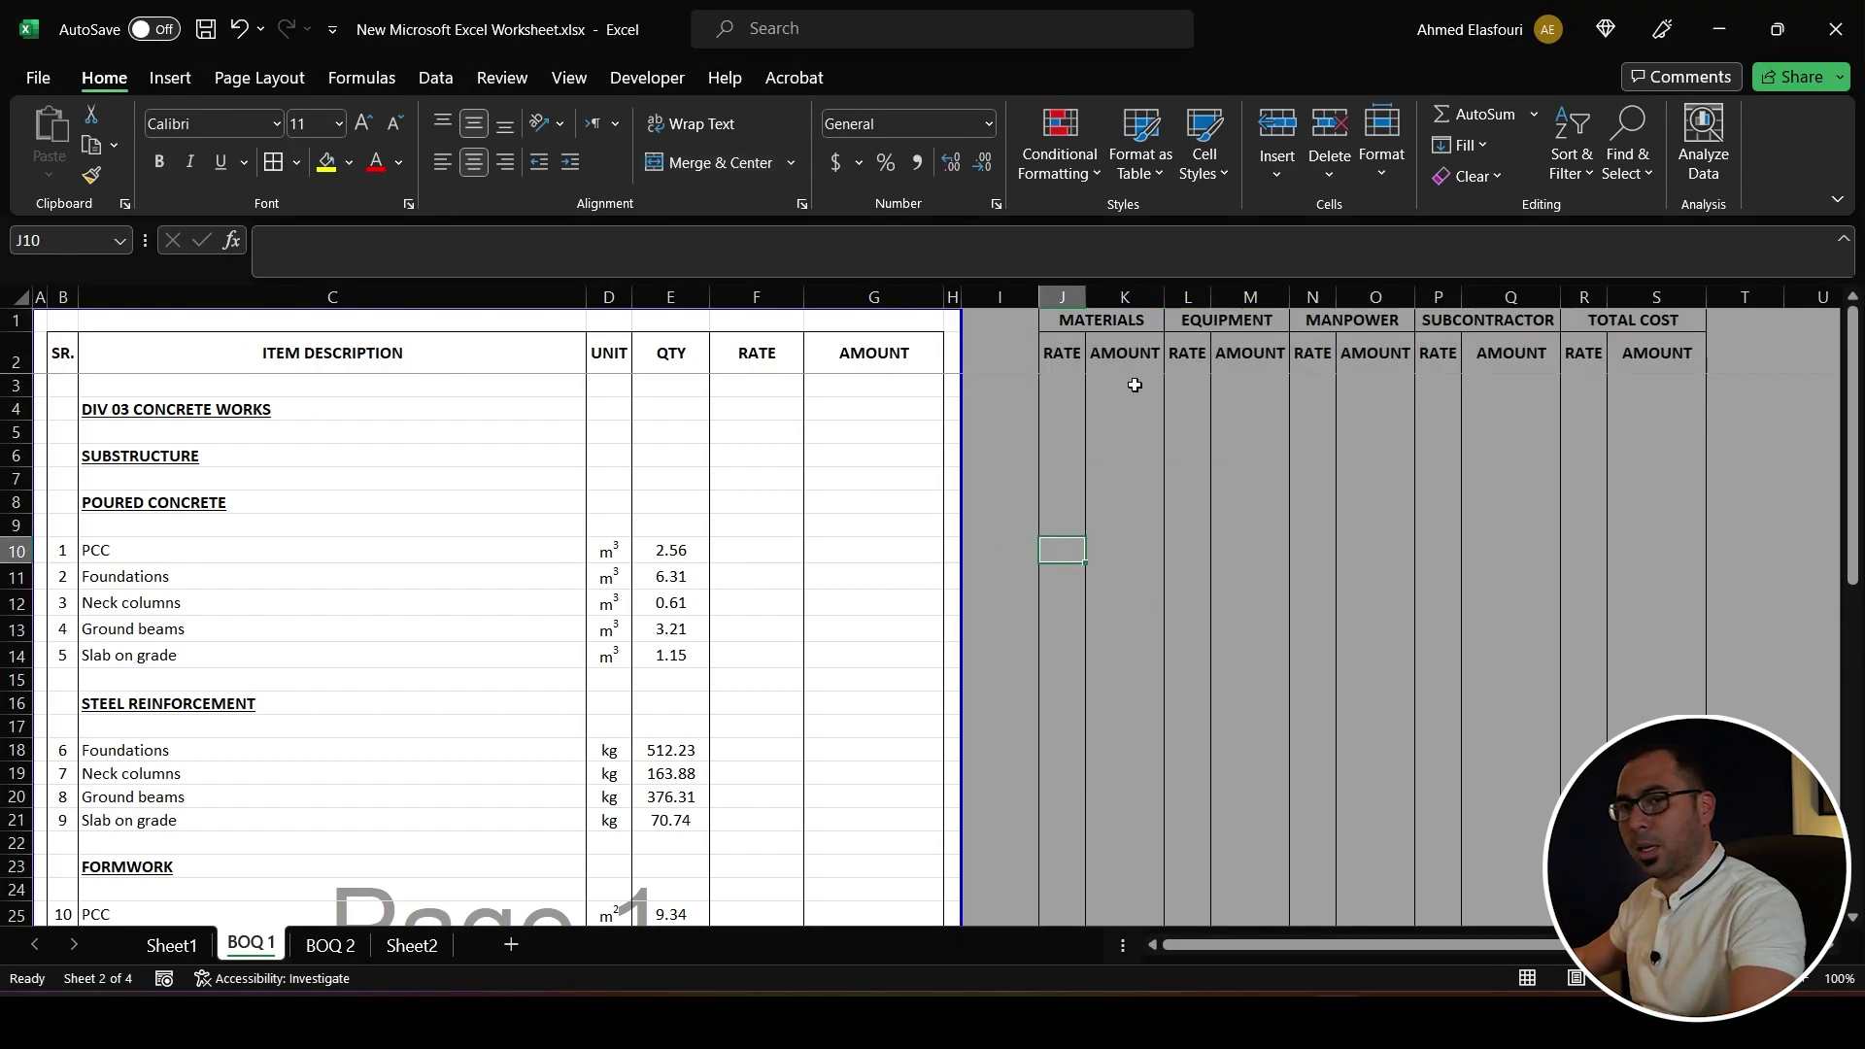
pyautogui.click(1145, 322)
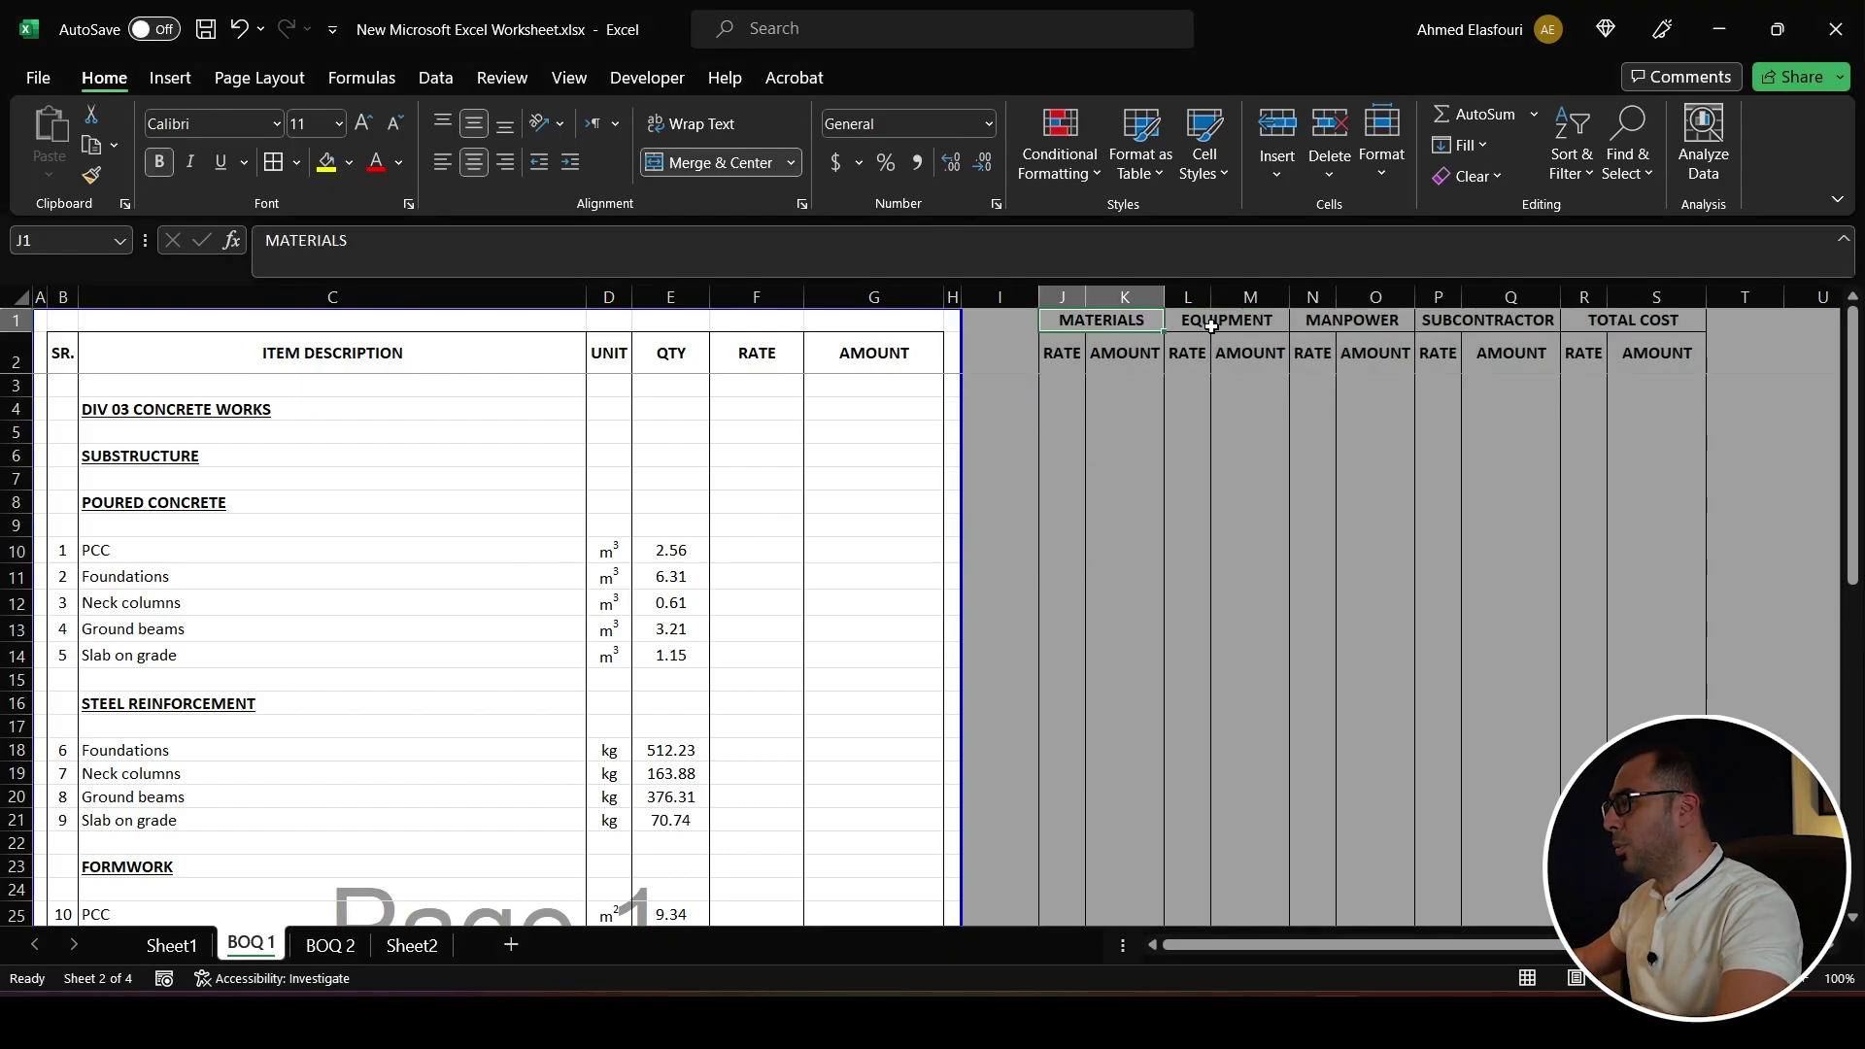
pyautogui.click(1211, 326)
pyautogui.click(1355, 321)
pyautogui.click(1466, 319)
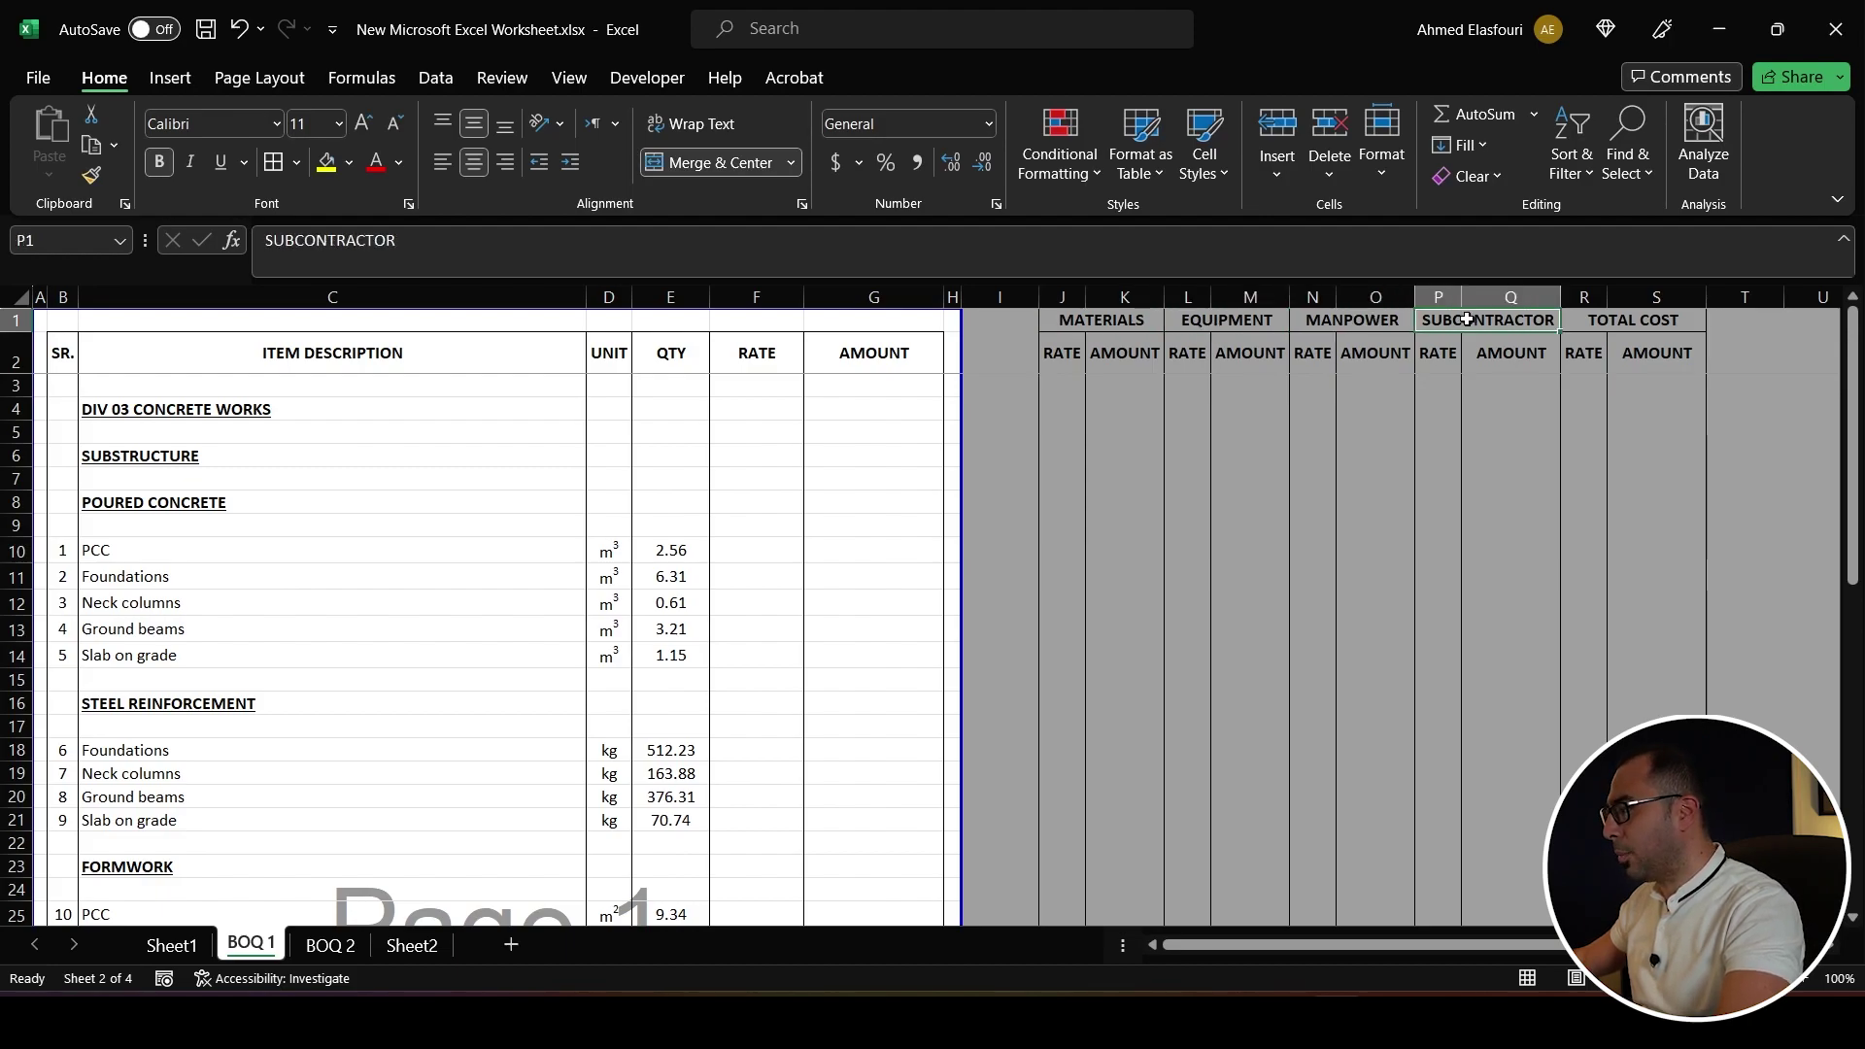
pyautogui.click(1629, 331)
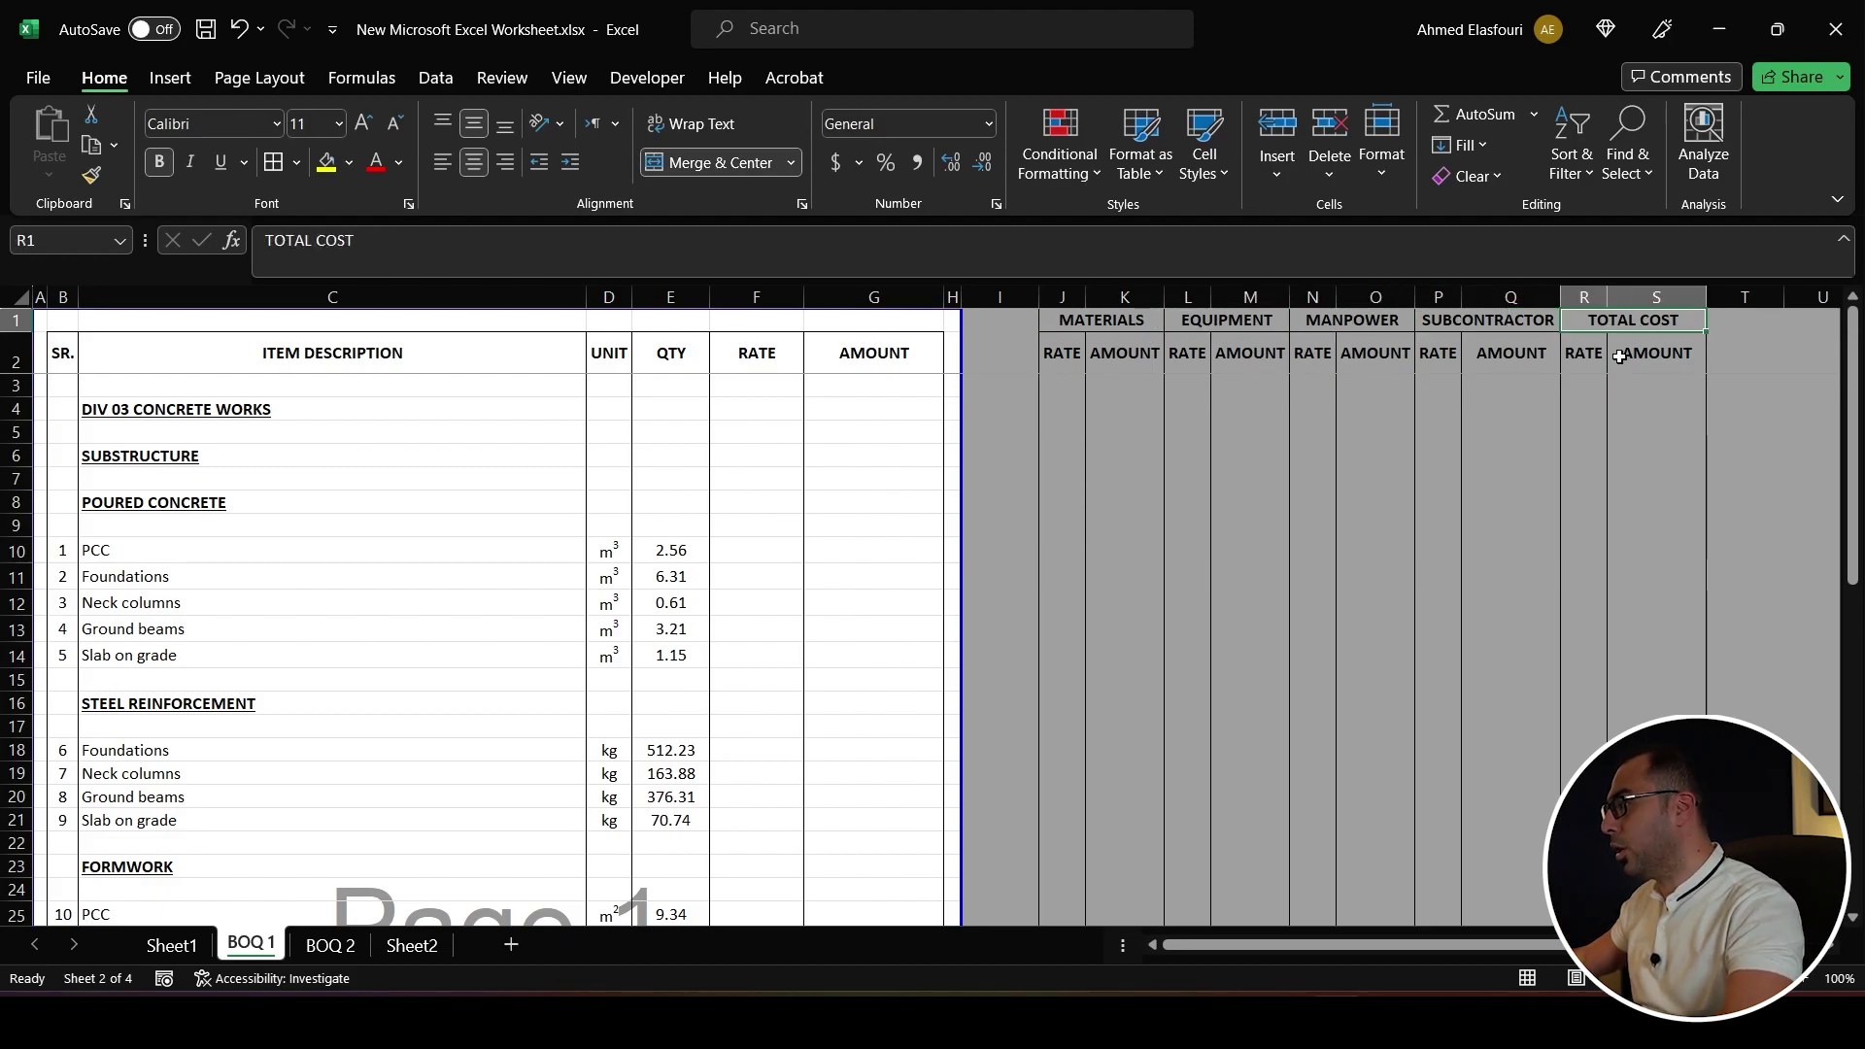
# - Enter the materials amount formula =J10*$E10 in K10 for the PCC item, locking only the quantity column
pyautogui.click(1073, 552)
pyautogui.press('Right')
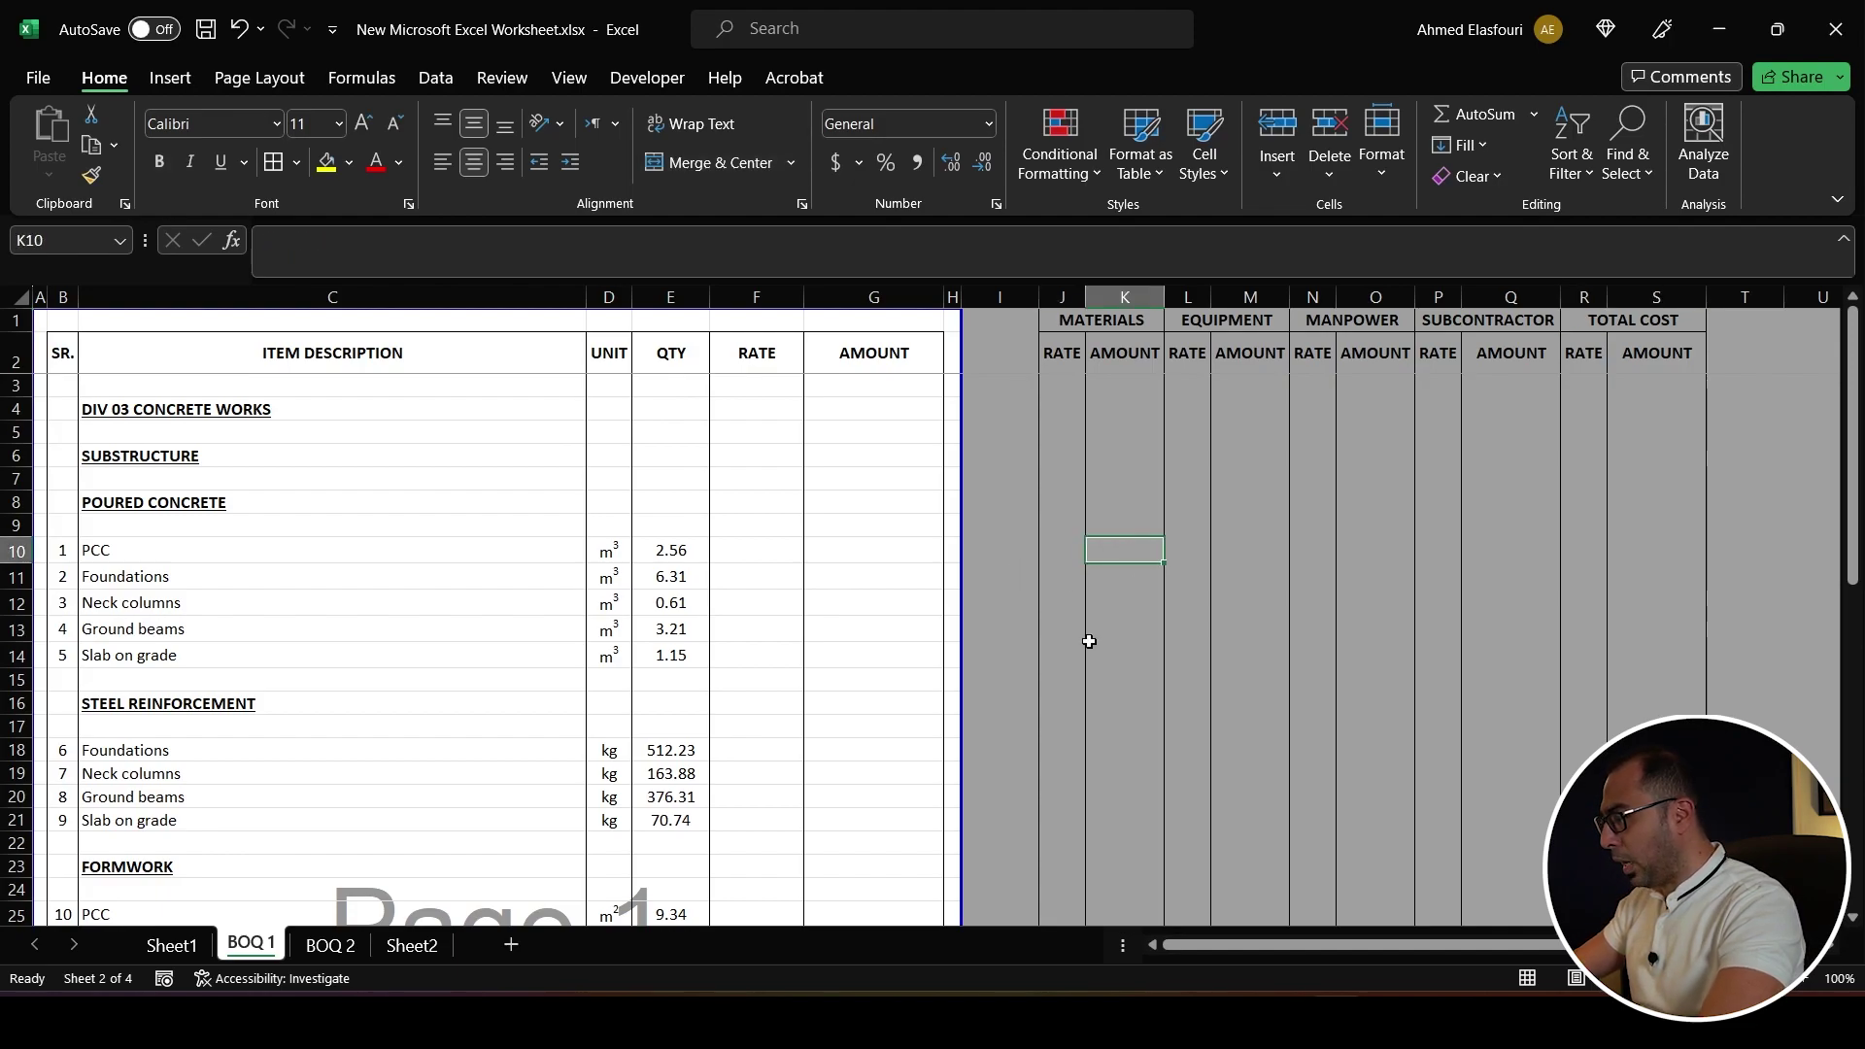
pyautogui.write('=')
pyautogui.press('Left')
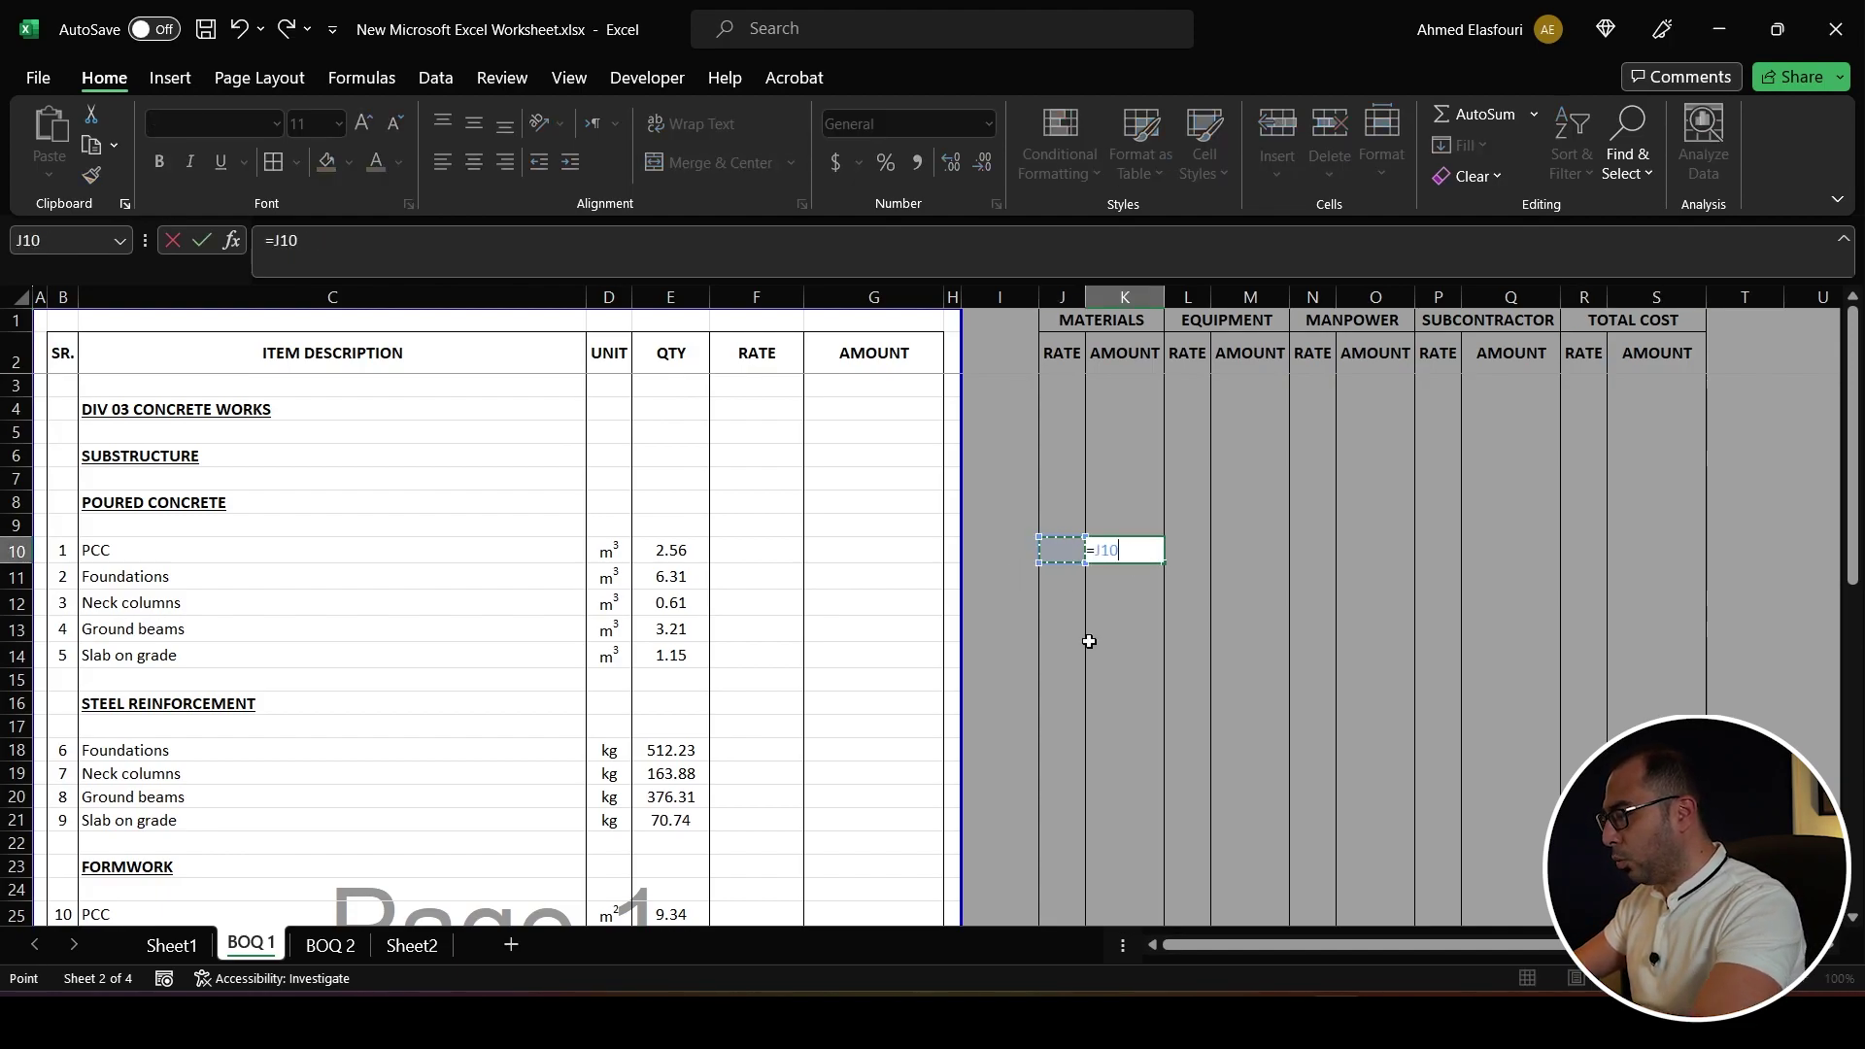
pyautogui.write('*')
pyautogui.press('Left')
pyautogui.press('Left')
pyautogui.press('Left')
pyautogui.press('Left')
pyautogui.press('Left')
pyautogui.press('Left')
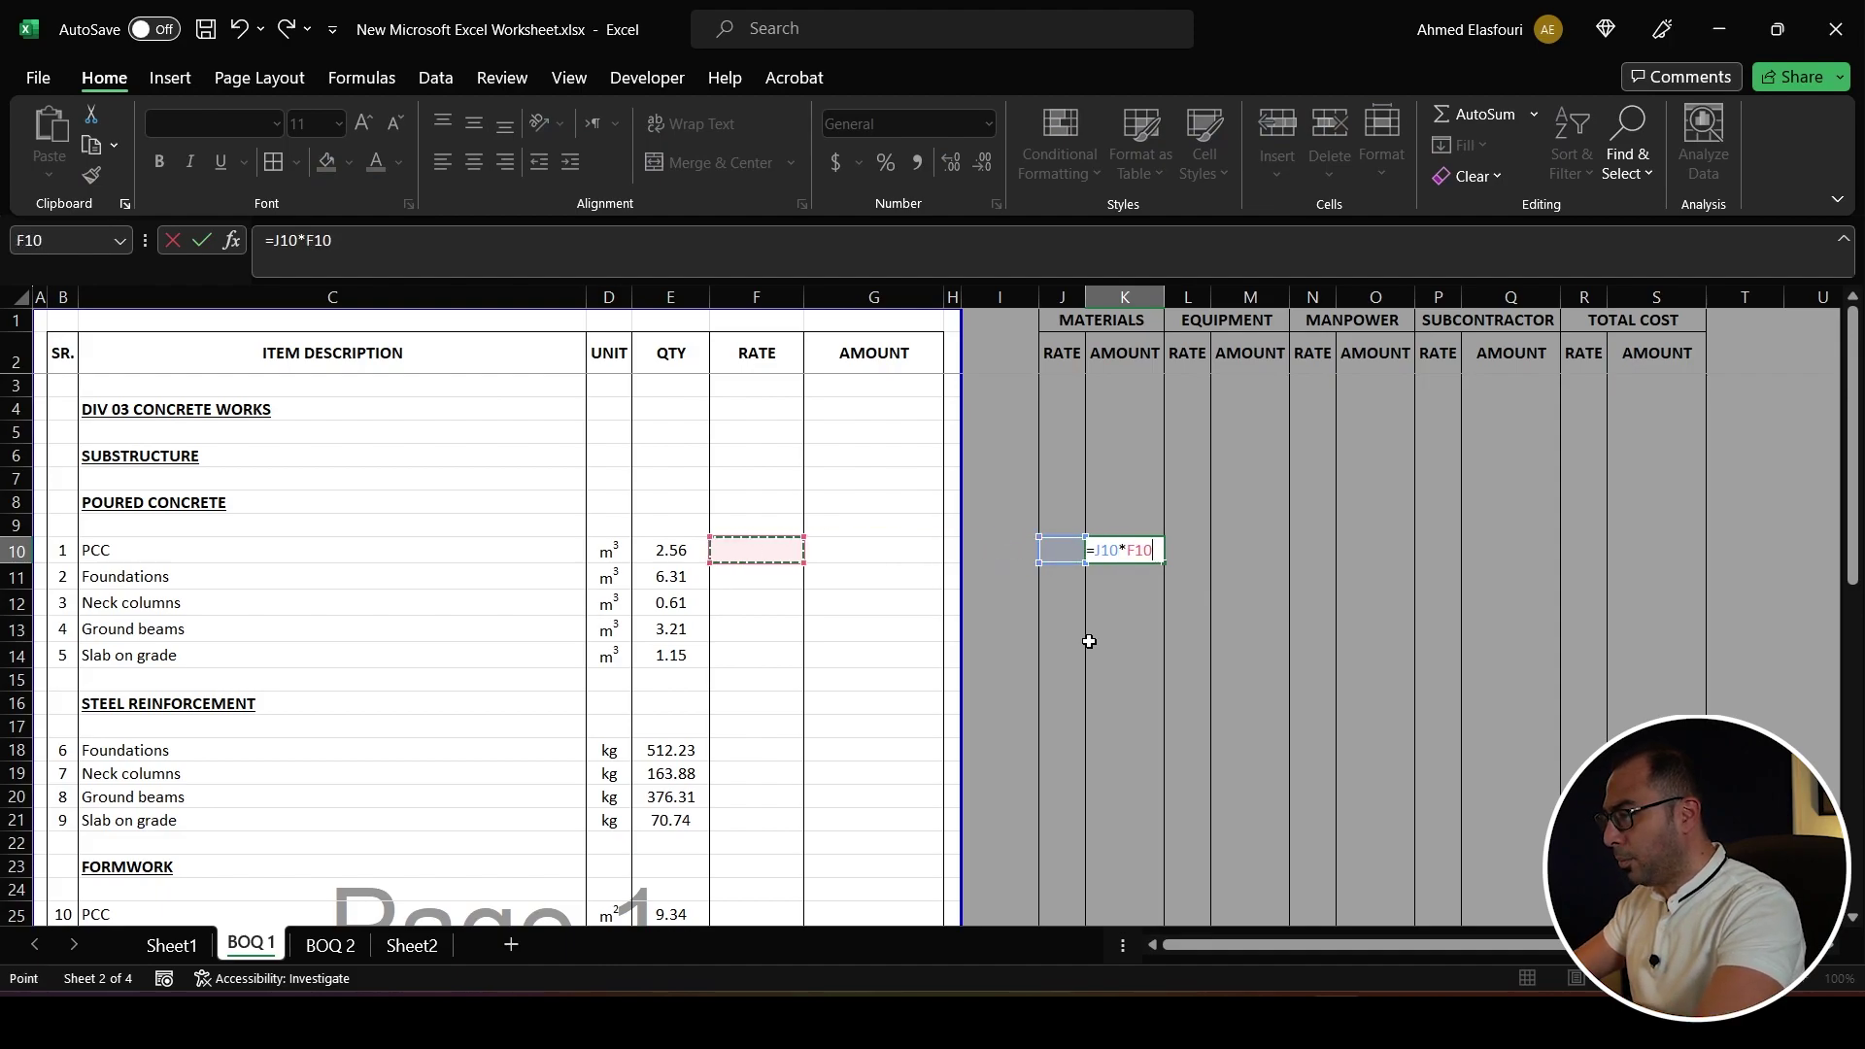
pyautogui.press('F4')
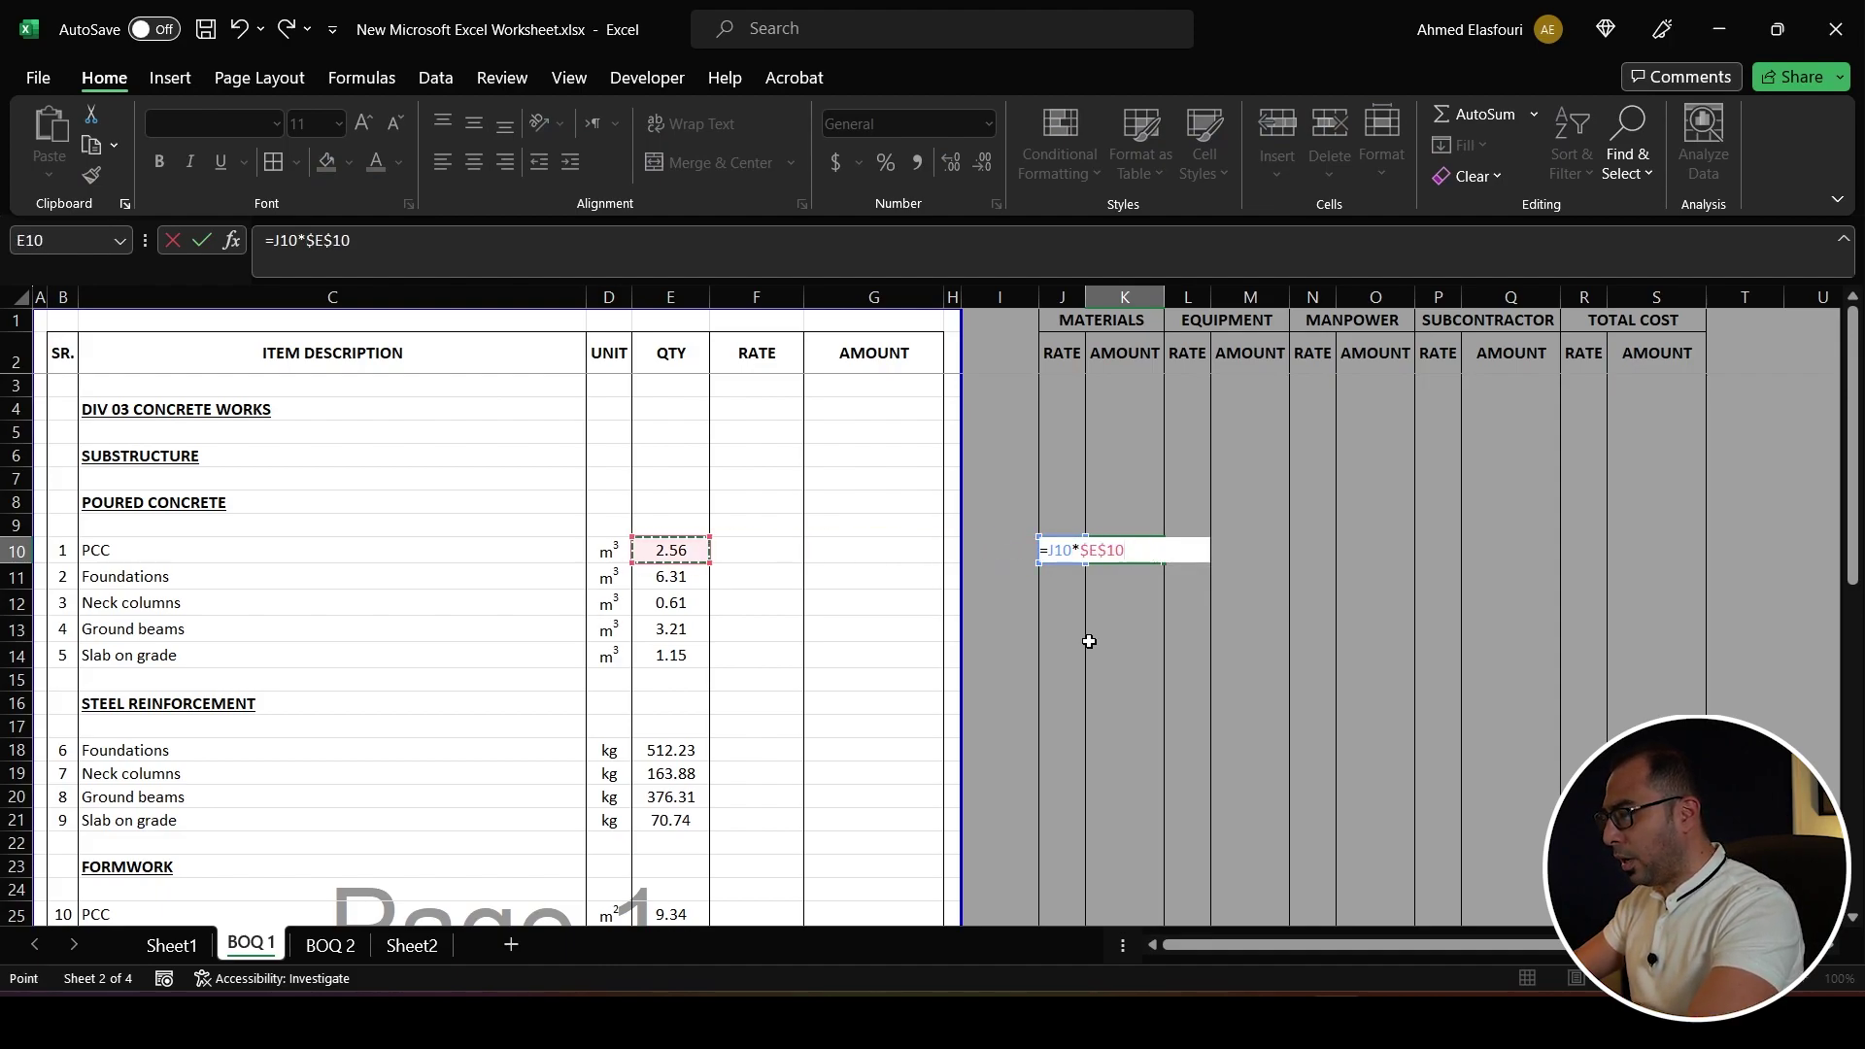
pyautogui.press('F4')
pyautogui.press('F4')
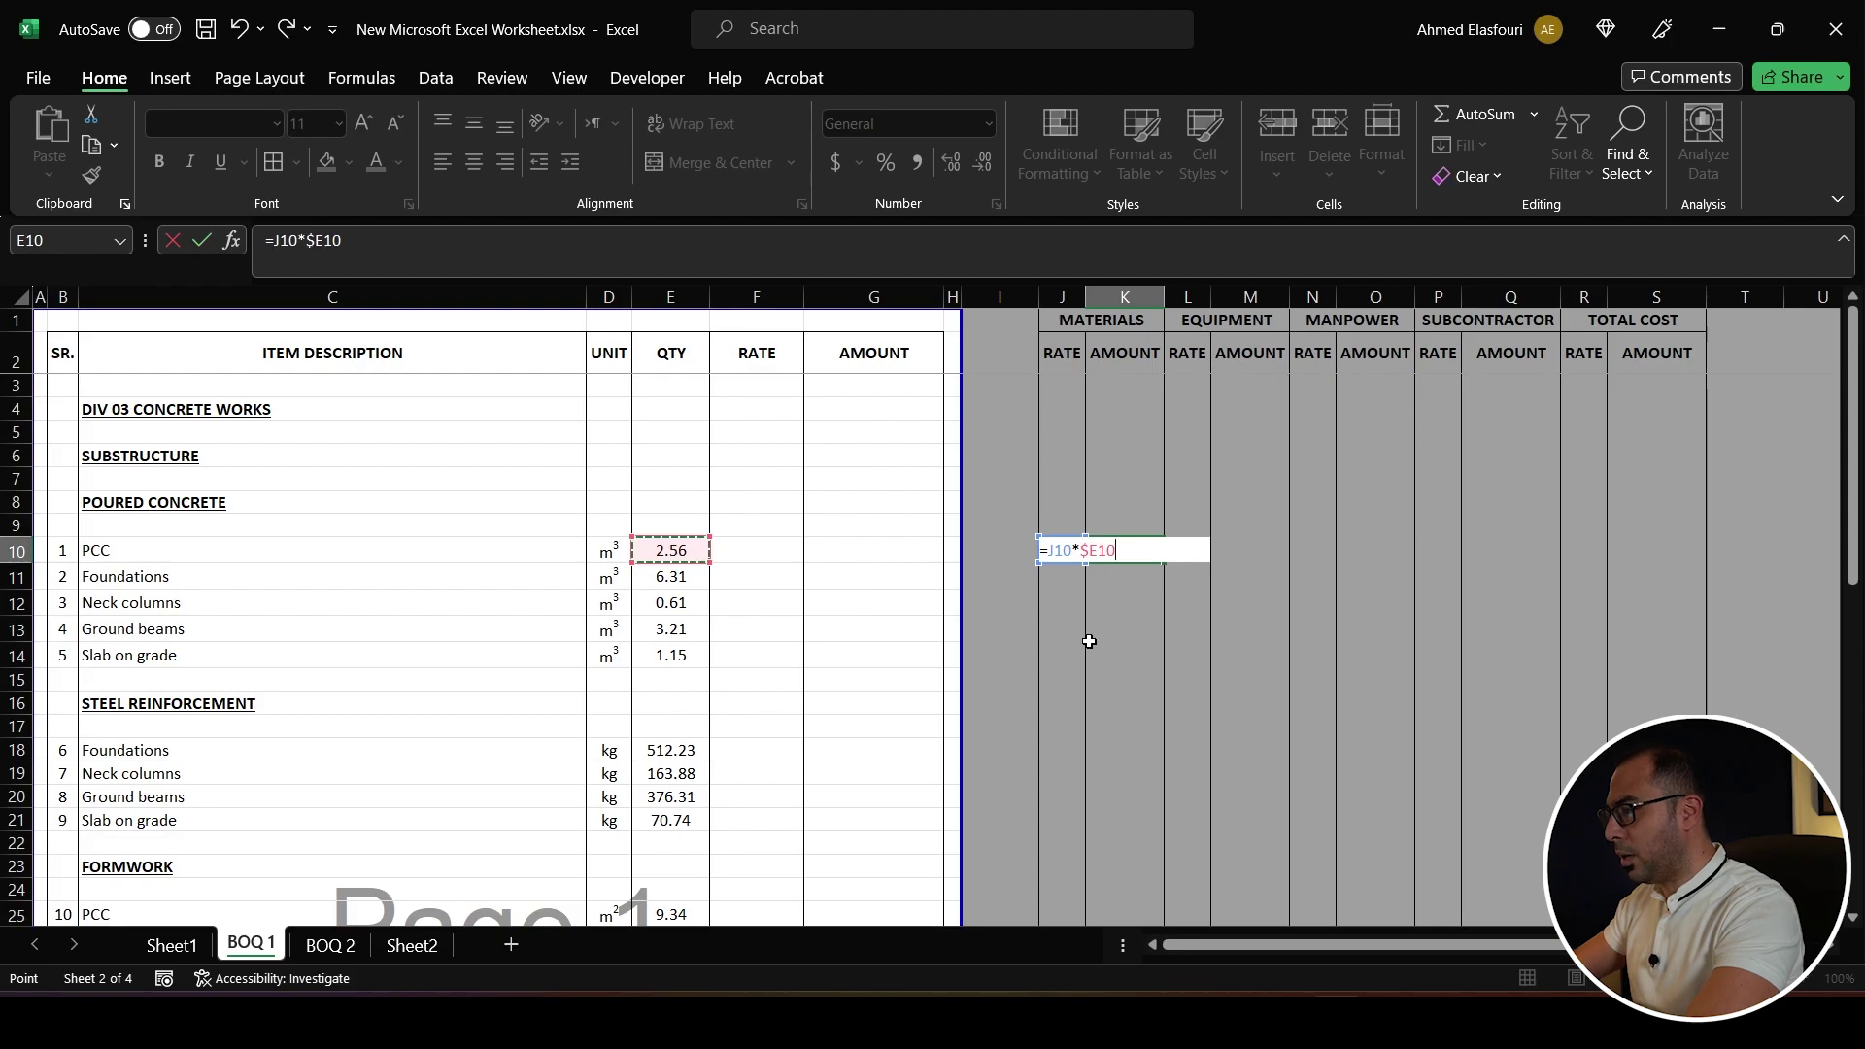
pyautogui.hotkey('ctrl', 'Return')
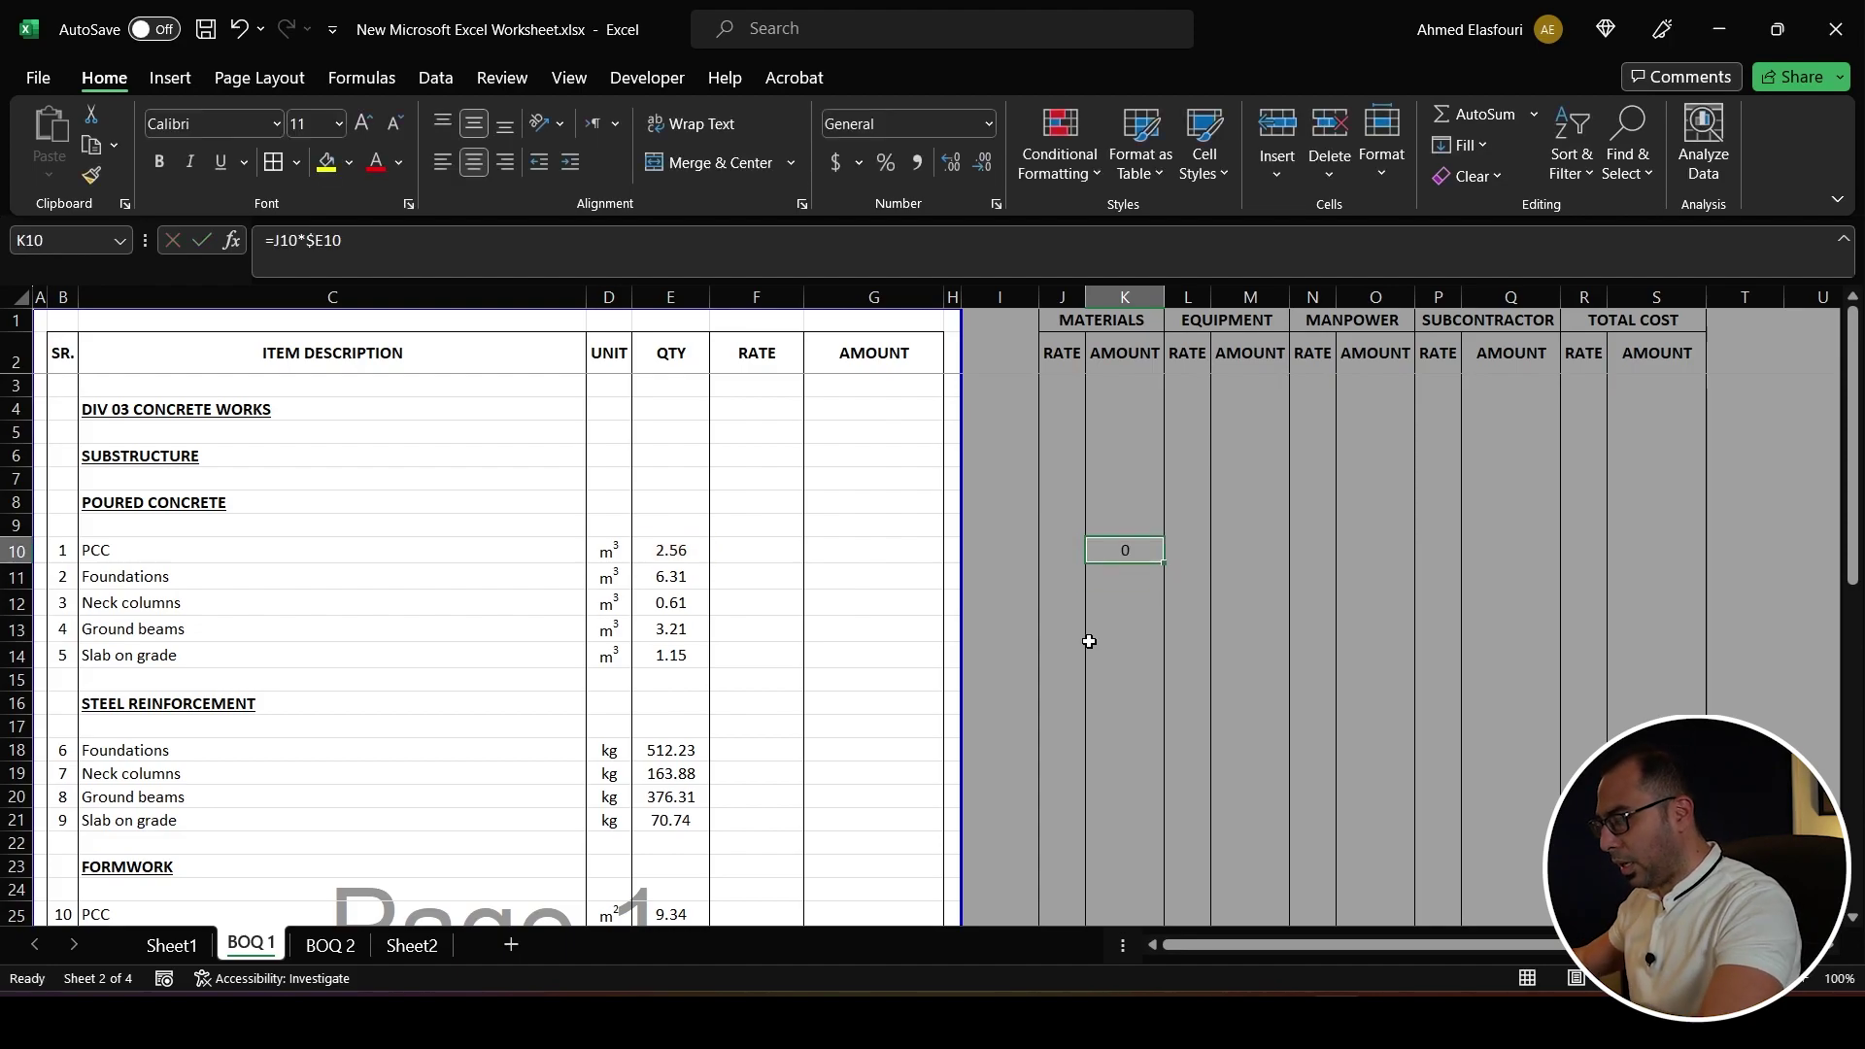
# - Format all cells of the sheet as Number with 2 decimal places and the 1000 separator
pyautogui.hotkey('ctrl', 'a')
pyautogui.hotkey('ctrl', '1')
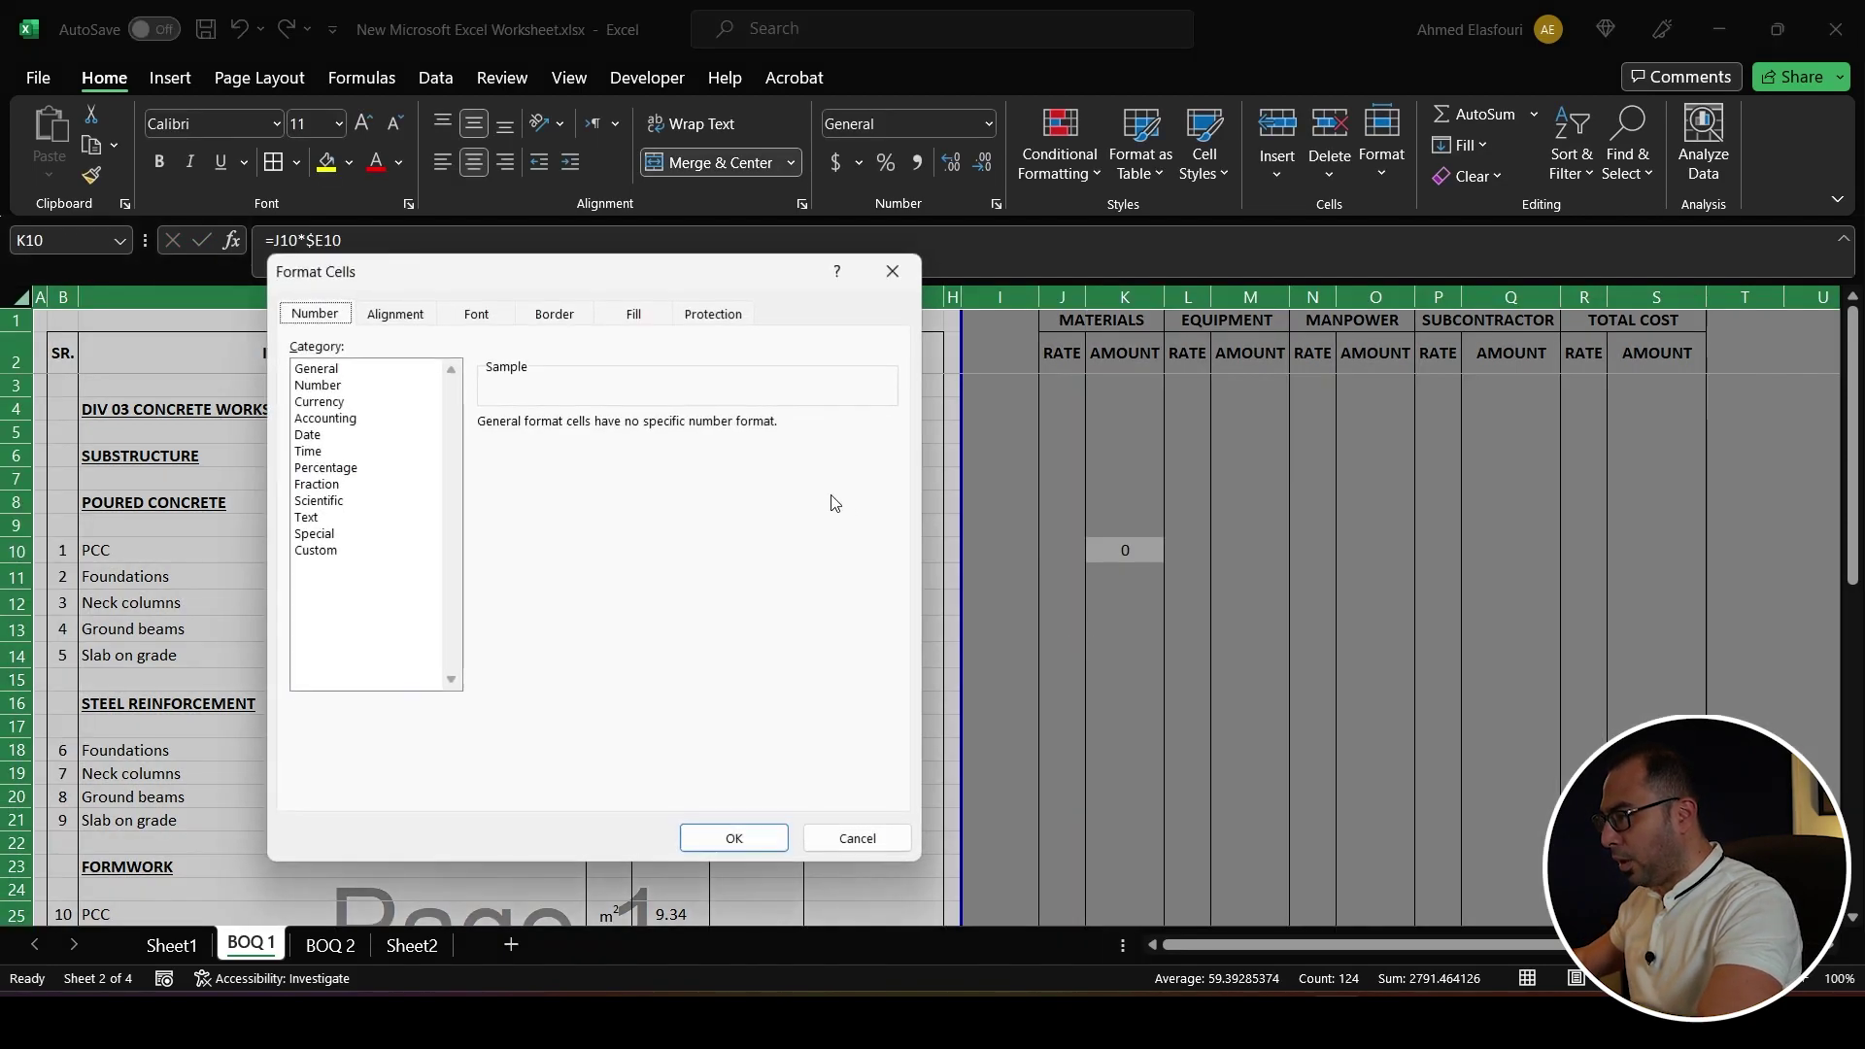
pyautogui.click(304, 387)
pyautogui.click(539, 461)
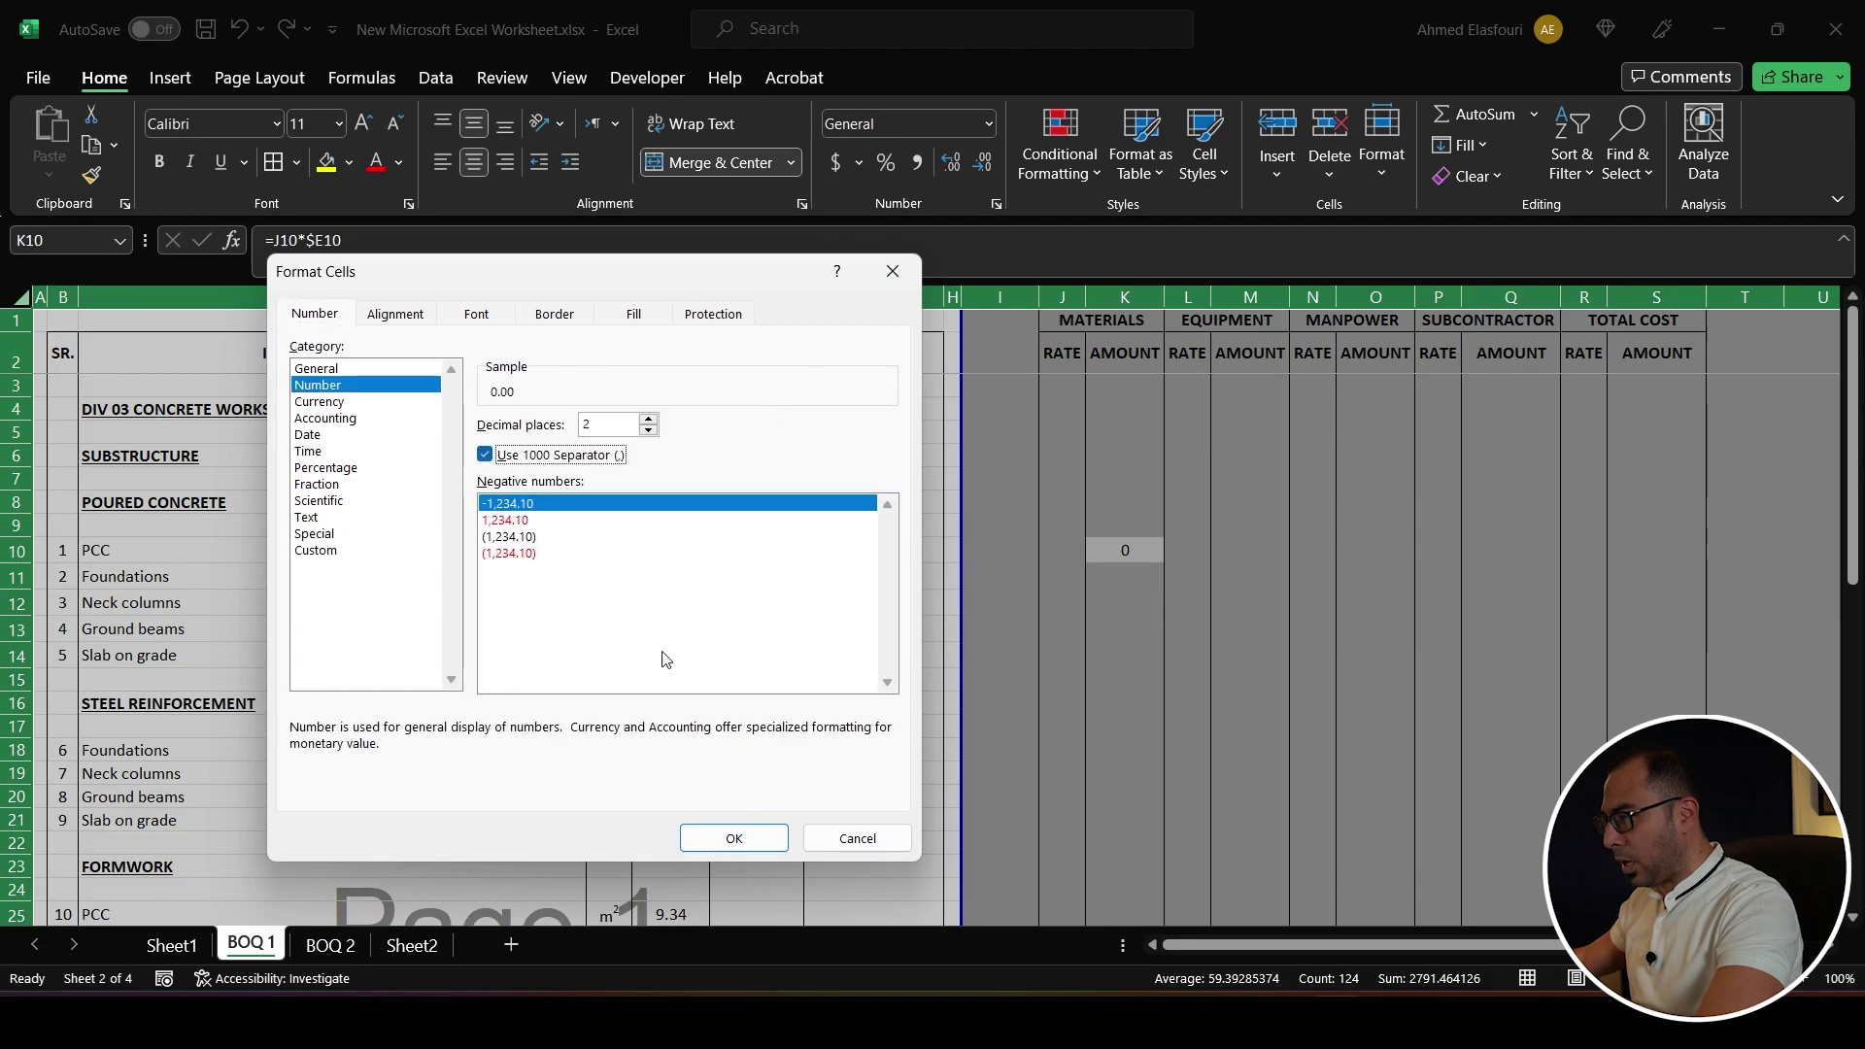
pyautogui.click(734, 838)
pyautogui.click(1209, 592)
# - Copy the K10 amount formula to M10, O10 and Q10, and check the pasted formulas
pyautogui.doubleClick(1117, 551)
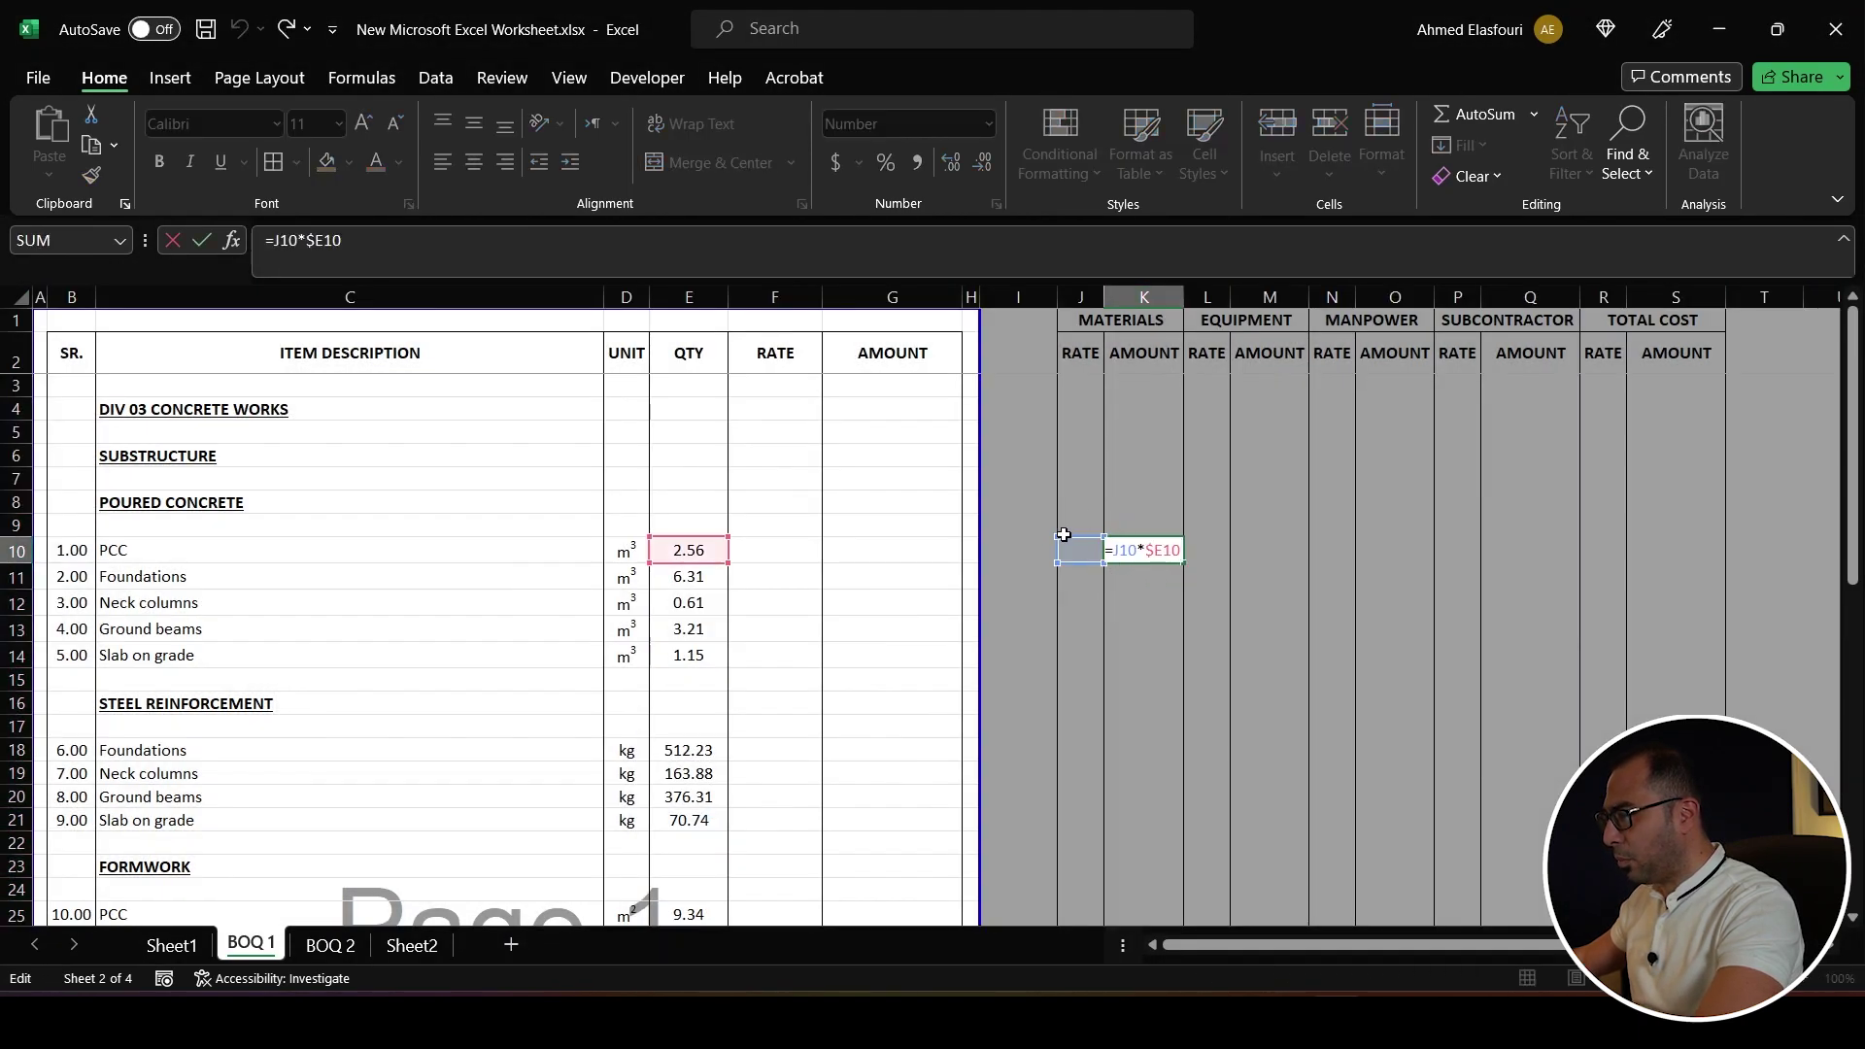
pyautogui.press('Escape')
pyautogui.hotkey('ctrl', 'c')
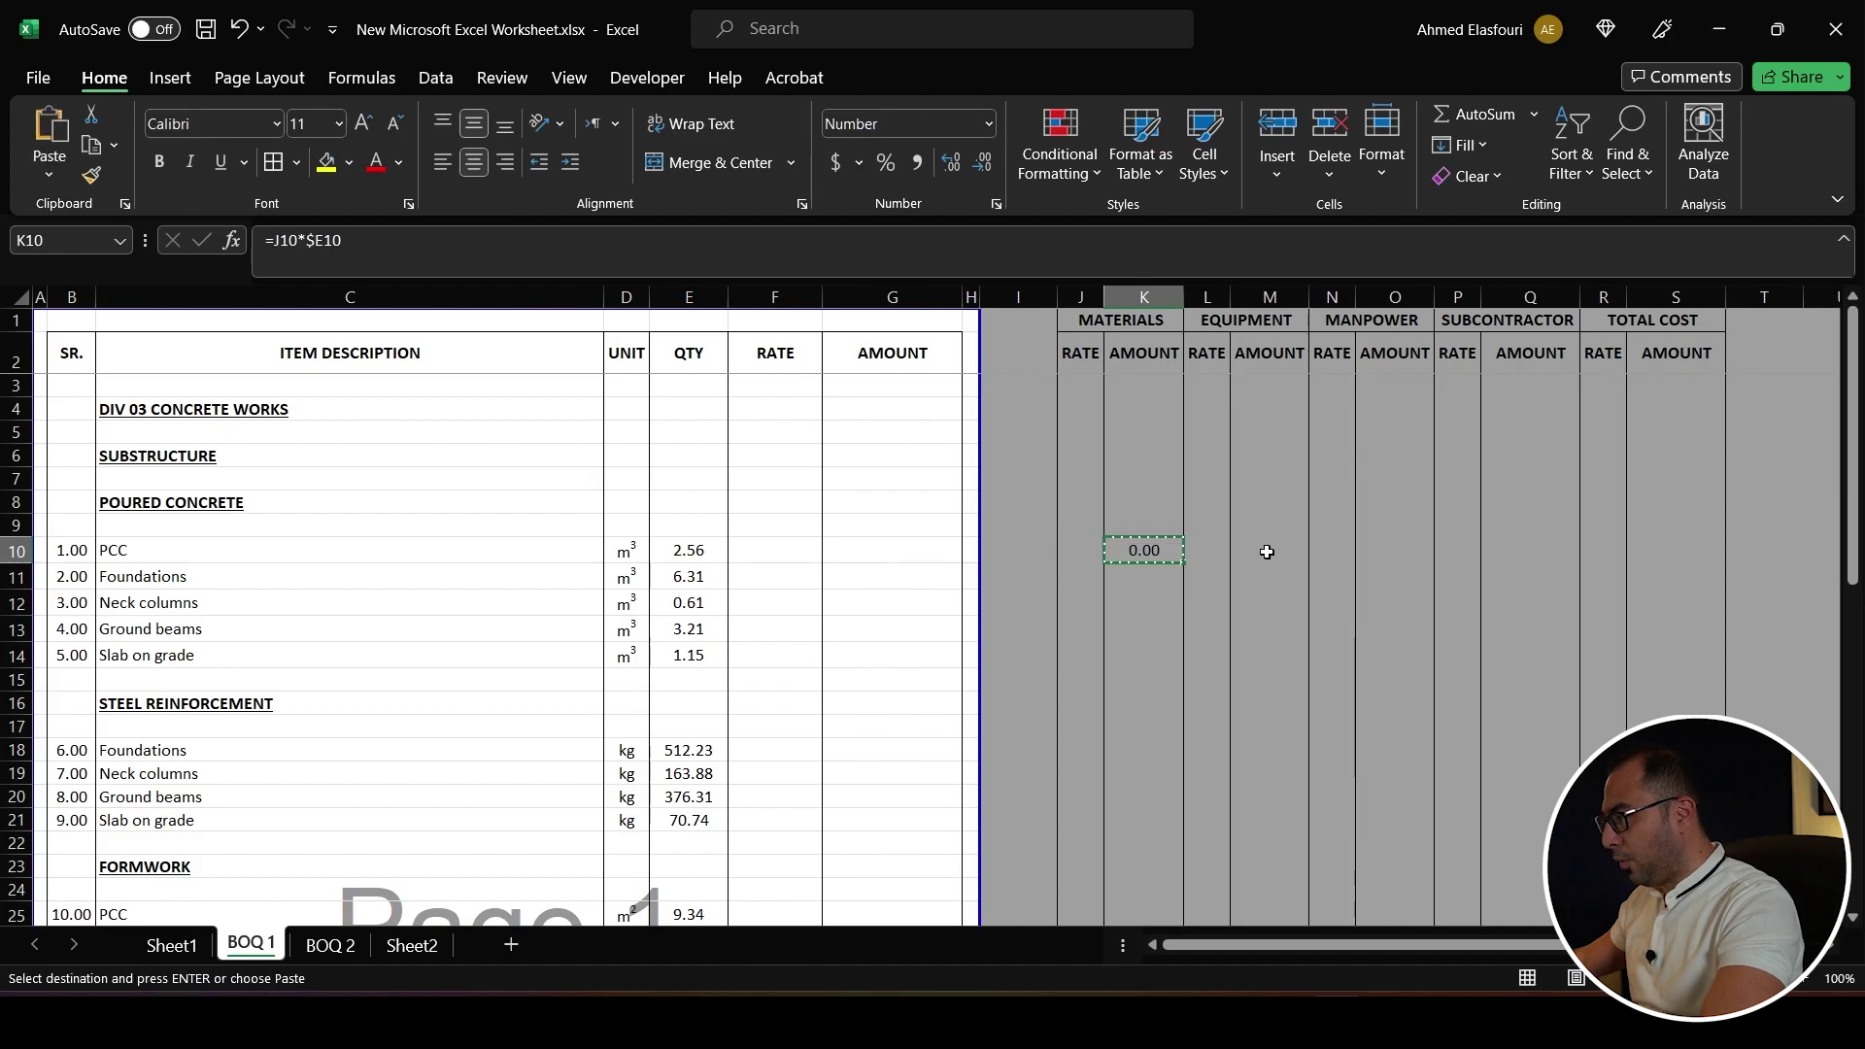
pyautogui.click(1266, 550)
pyautogui.keyDown('ctrl'); pyautogui.click(1377, 552); pyautogui.keyUp('ctrl')
pyautogui.keyDown('ctrl'); pyautogui.click(1533, 550); pyautogui.keyUp('ctrl')
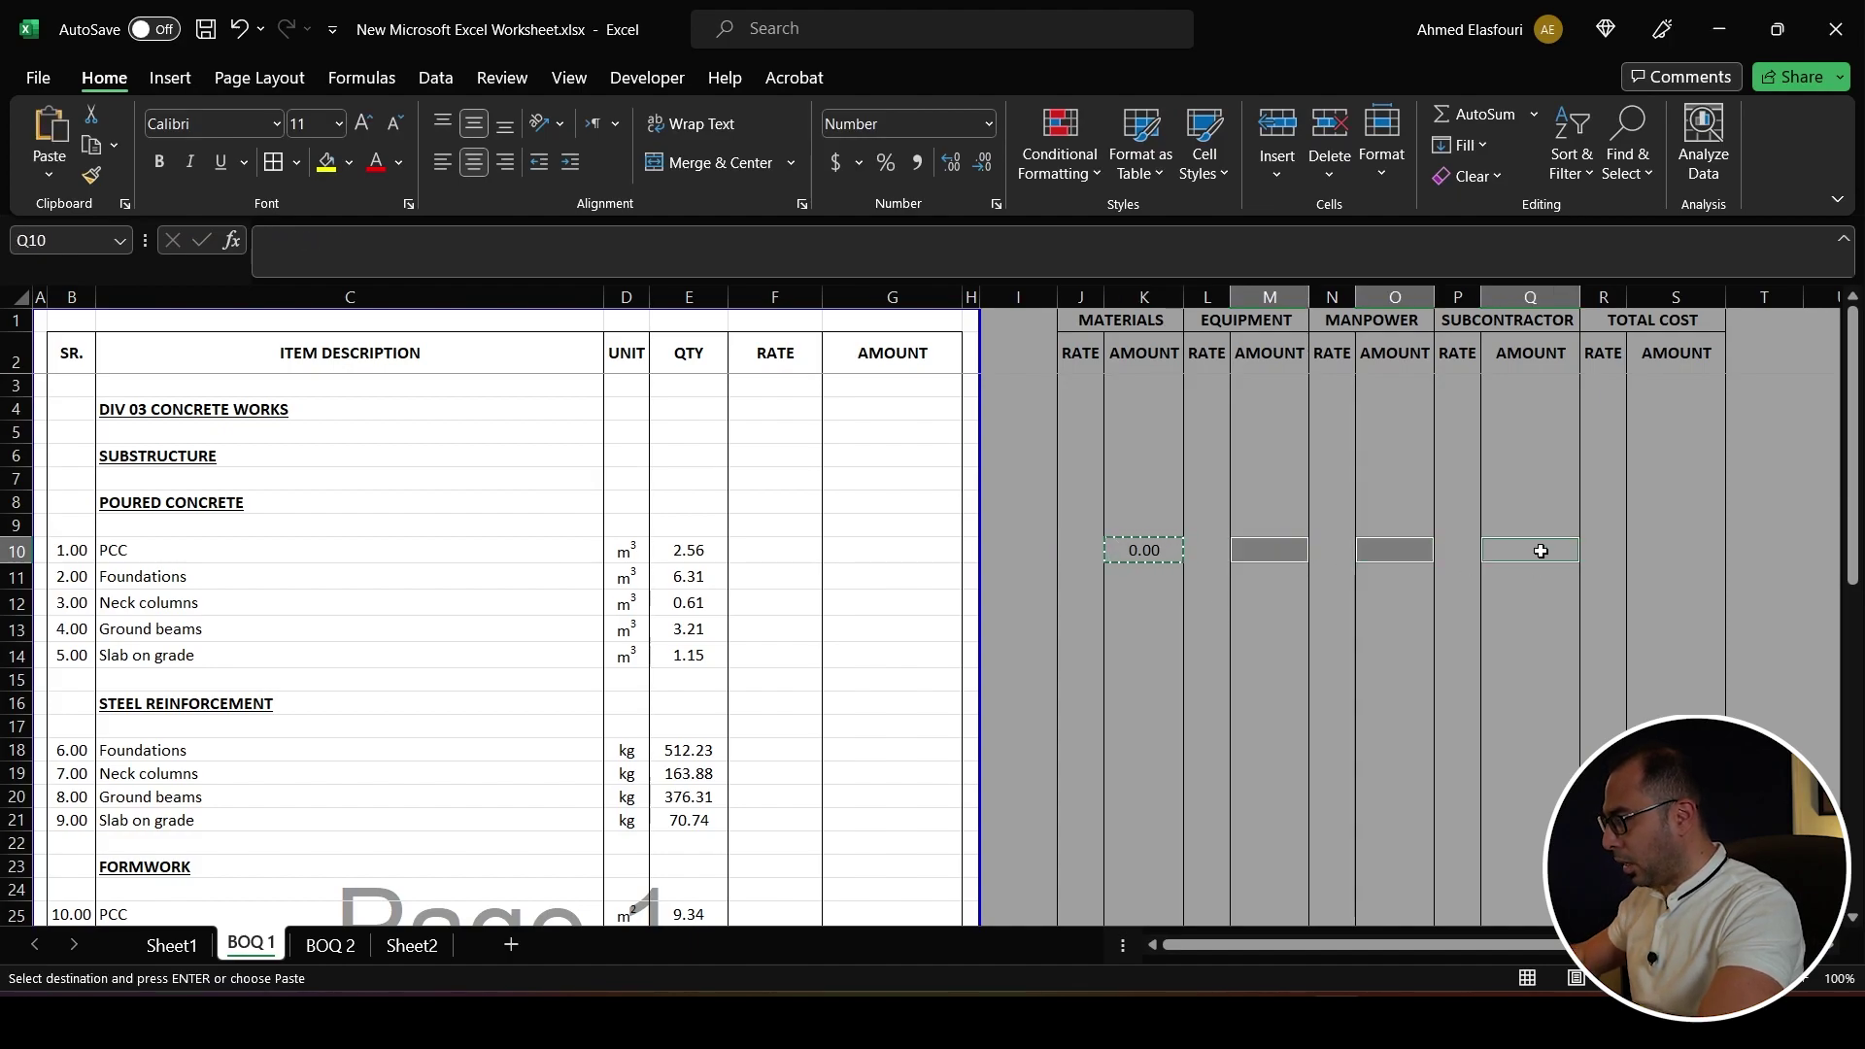
pyautogui.press('Return')
pyautogui.click(1380, 547)
pyautogui.press('F2')
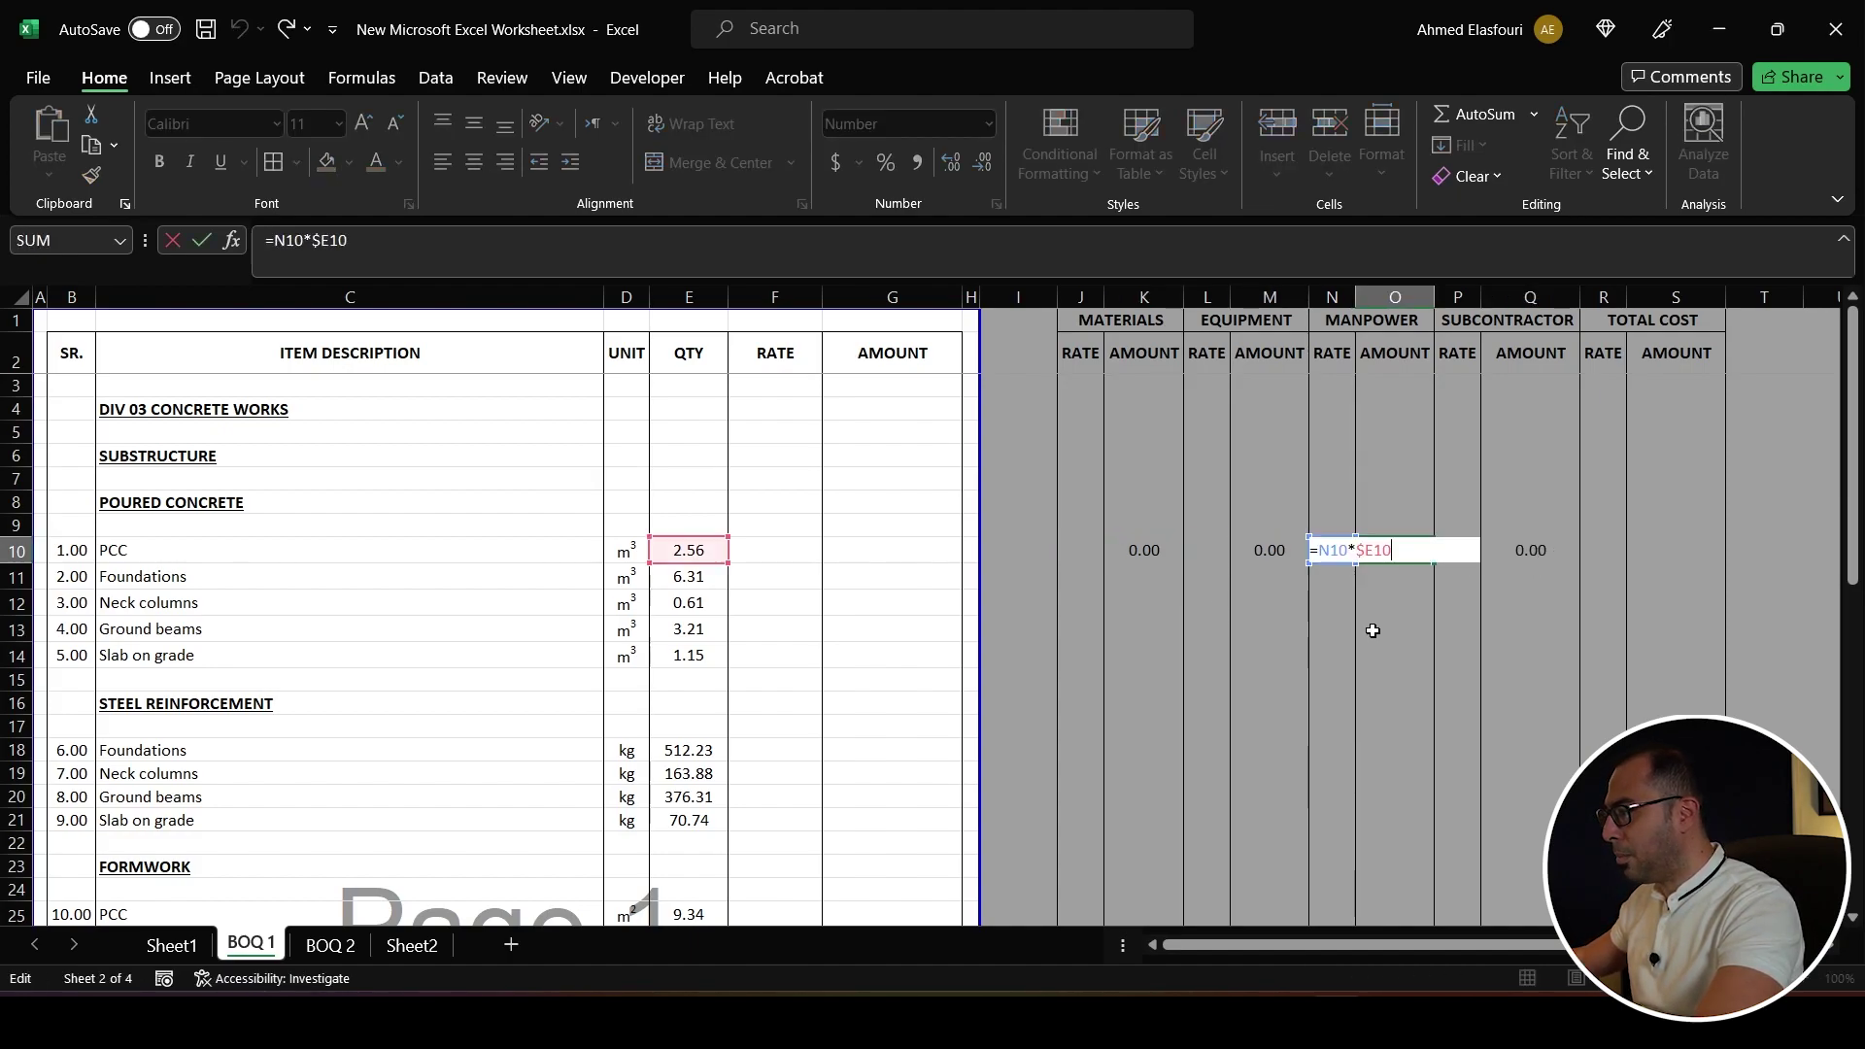
pyautogui.press('Escape')
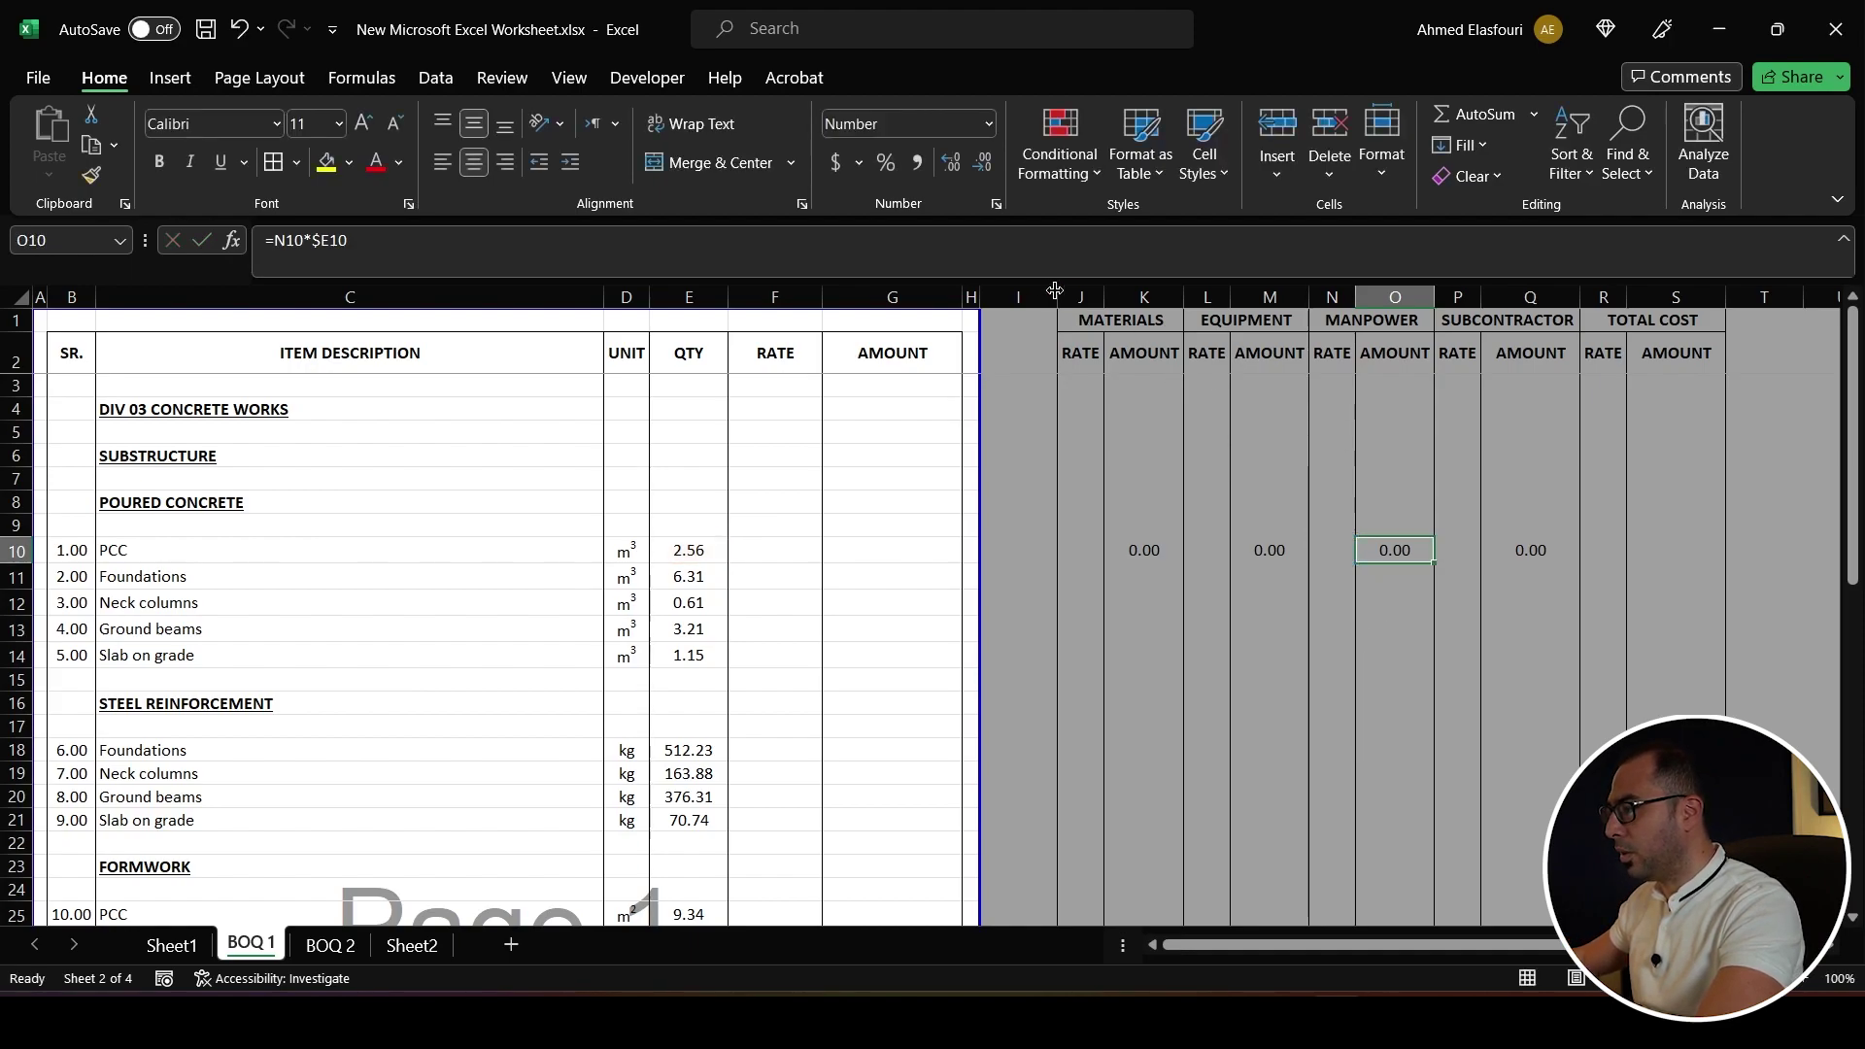
pyautogui.click(1261, 552)
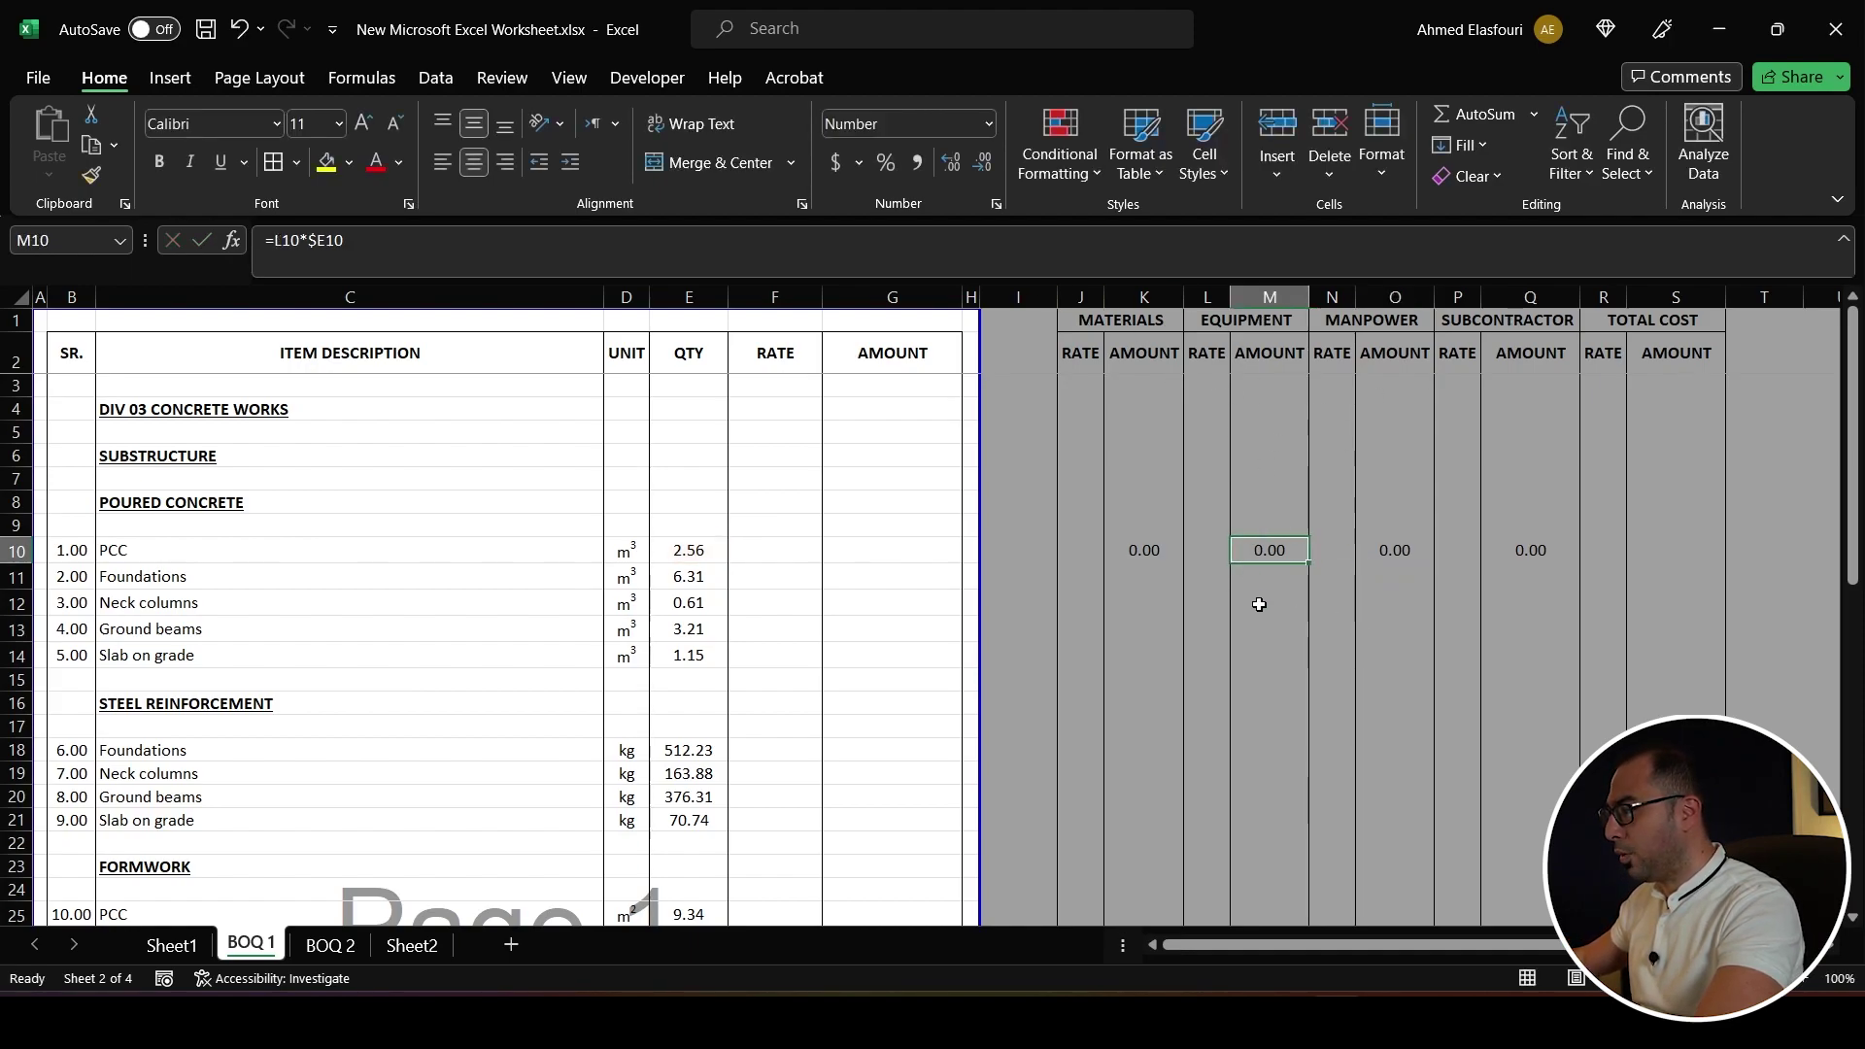
# - Check the M10 formula and enter the total cost rate formula =P10+N10+L10+J10 in R10 for the PCC item
pyautogui.press('F2')
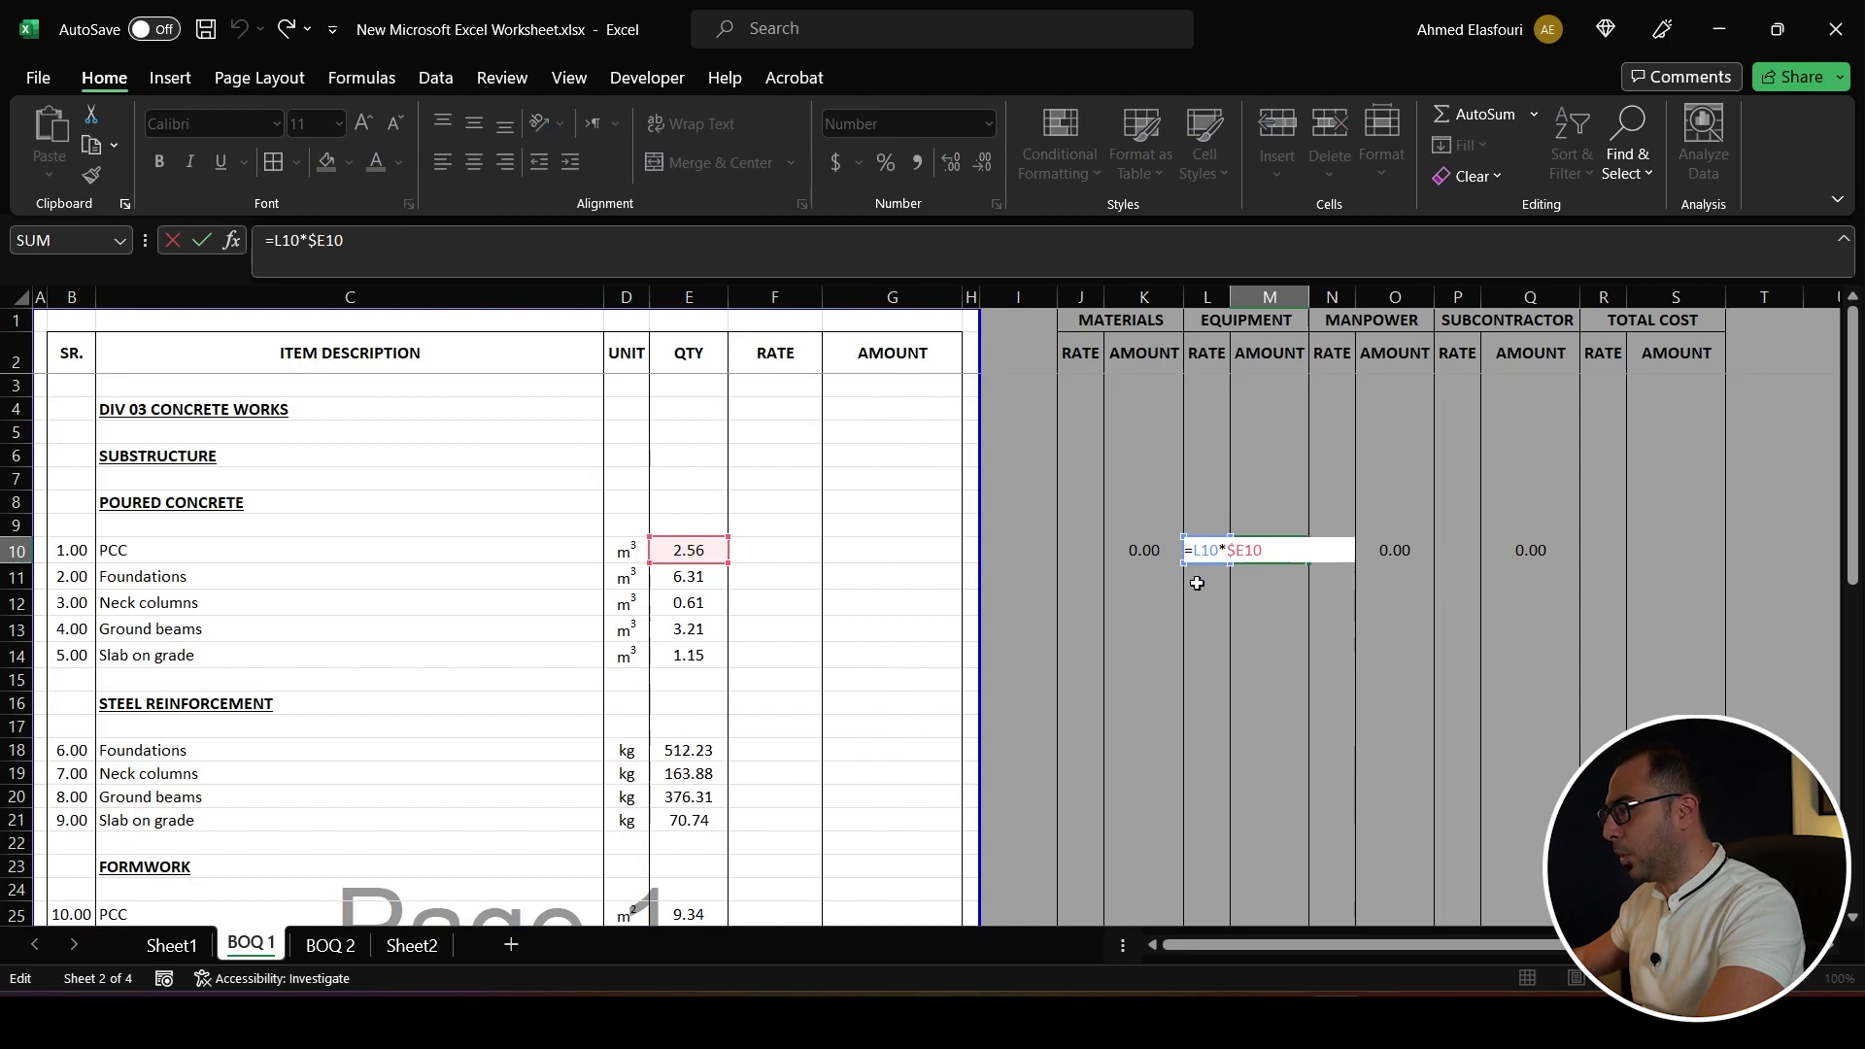
pyautogui.press('Escape')
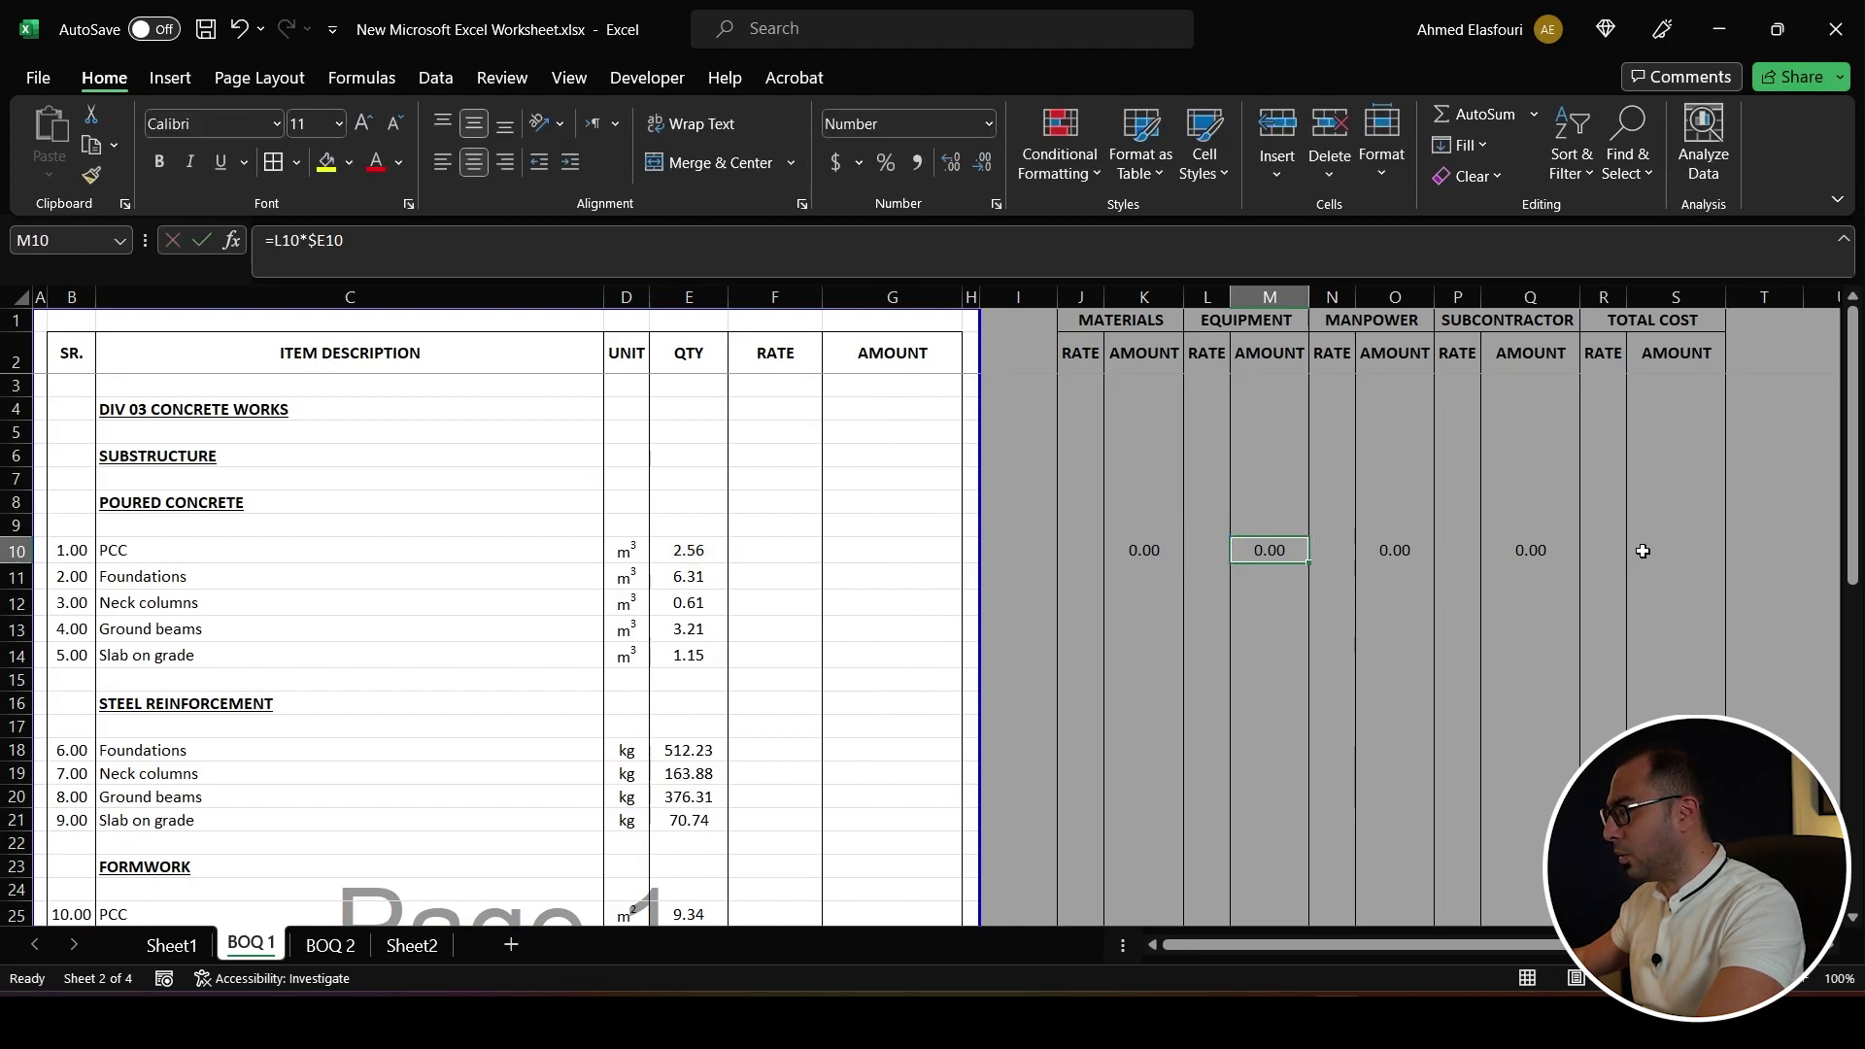
pyautogui.click(1608, 553)
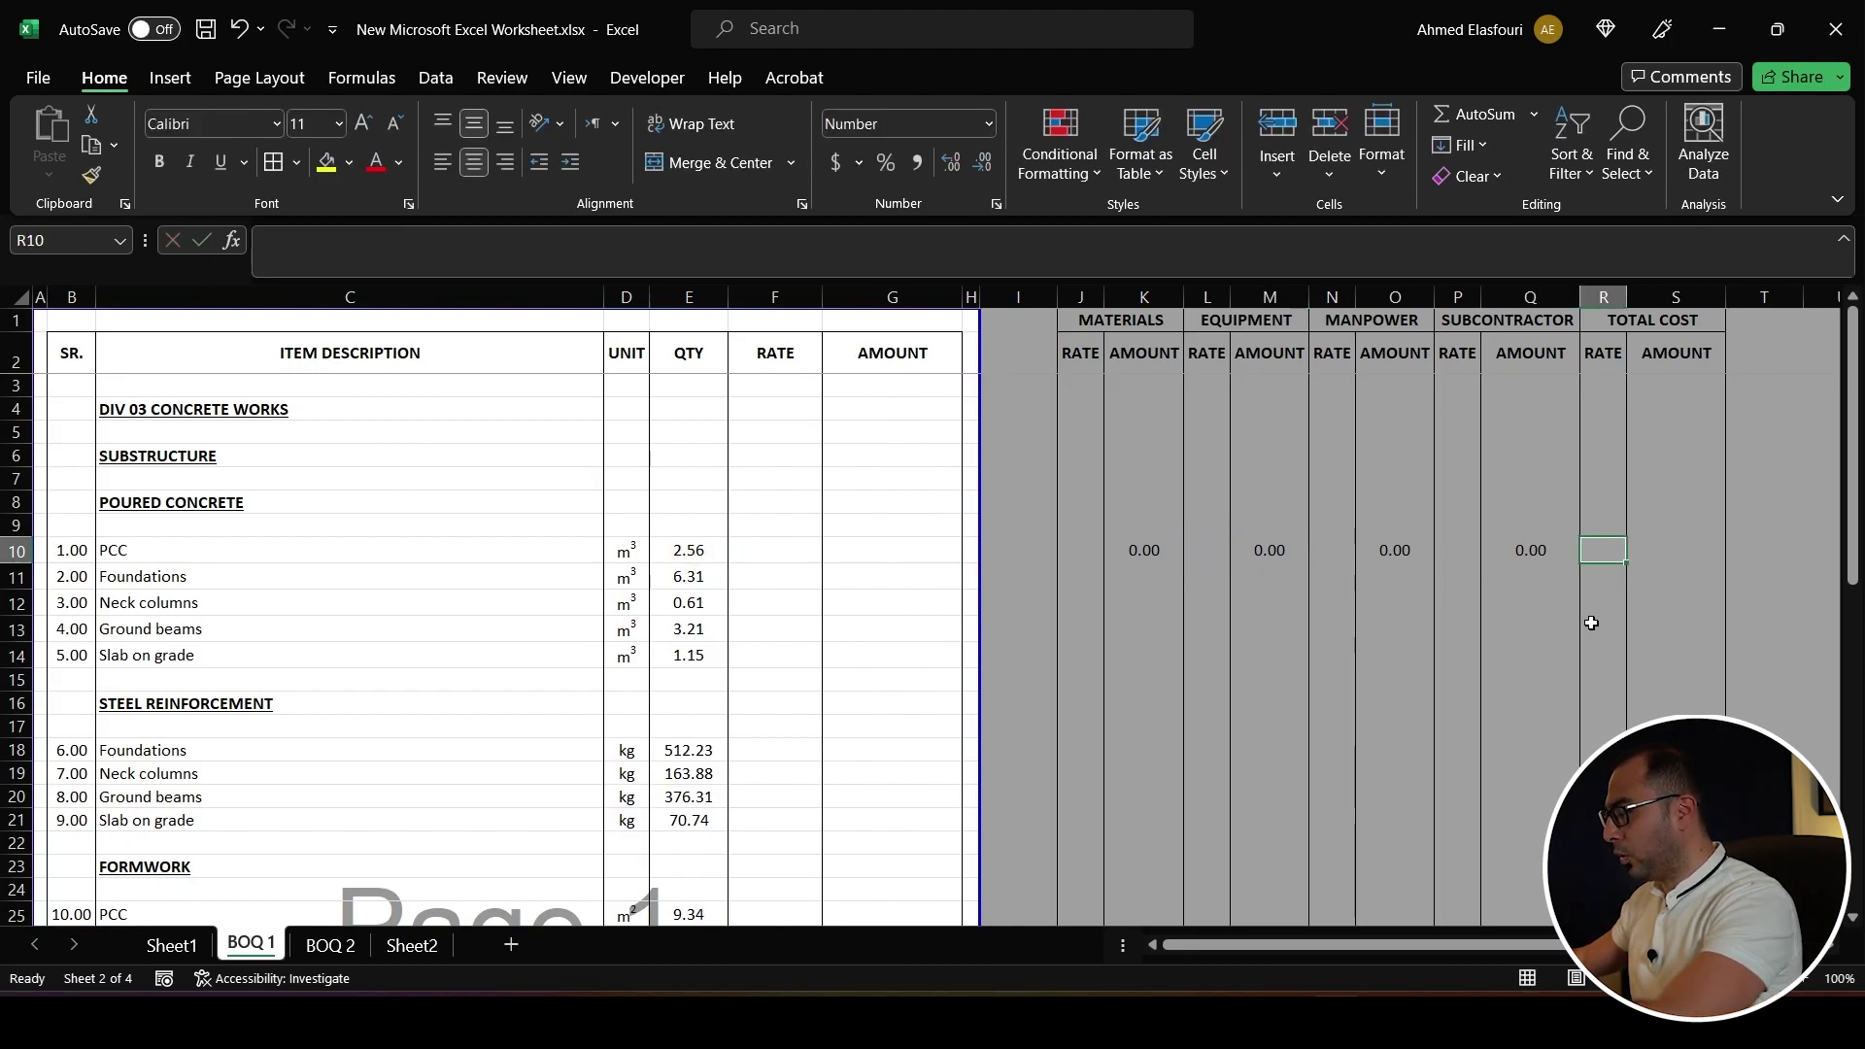
pyautogui.write('=')
pyautogui.click(1454, 550)
pyautogui.write('+')
pyautogui.click(1329, 555)
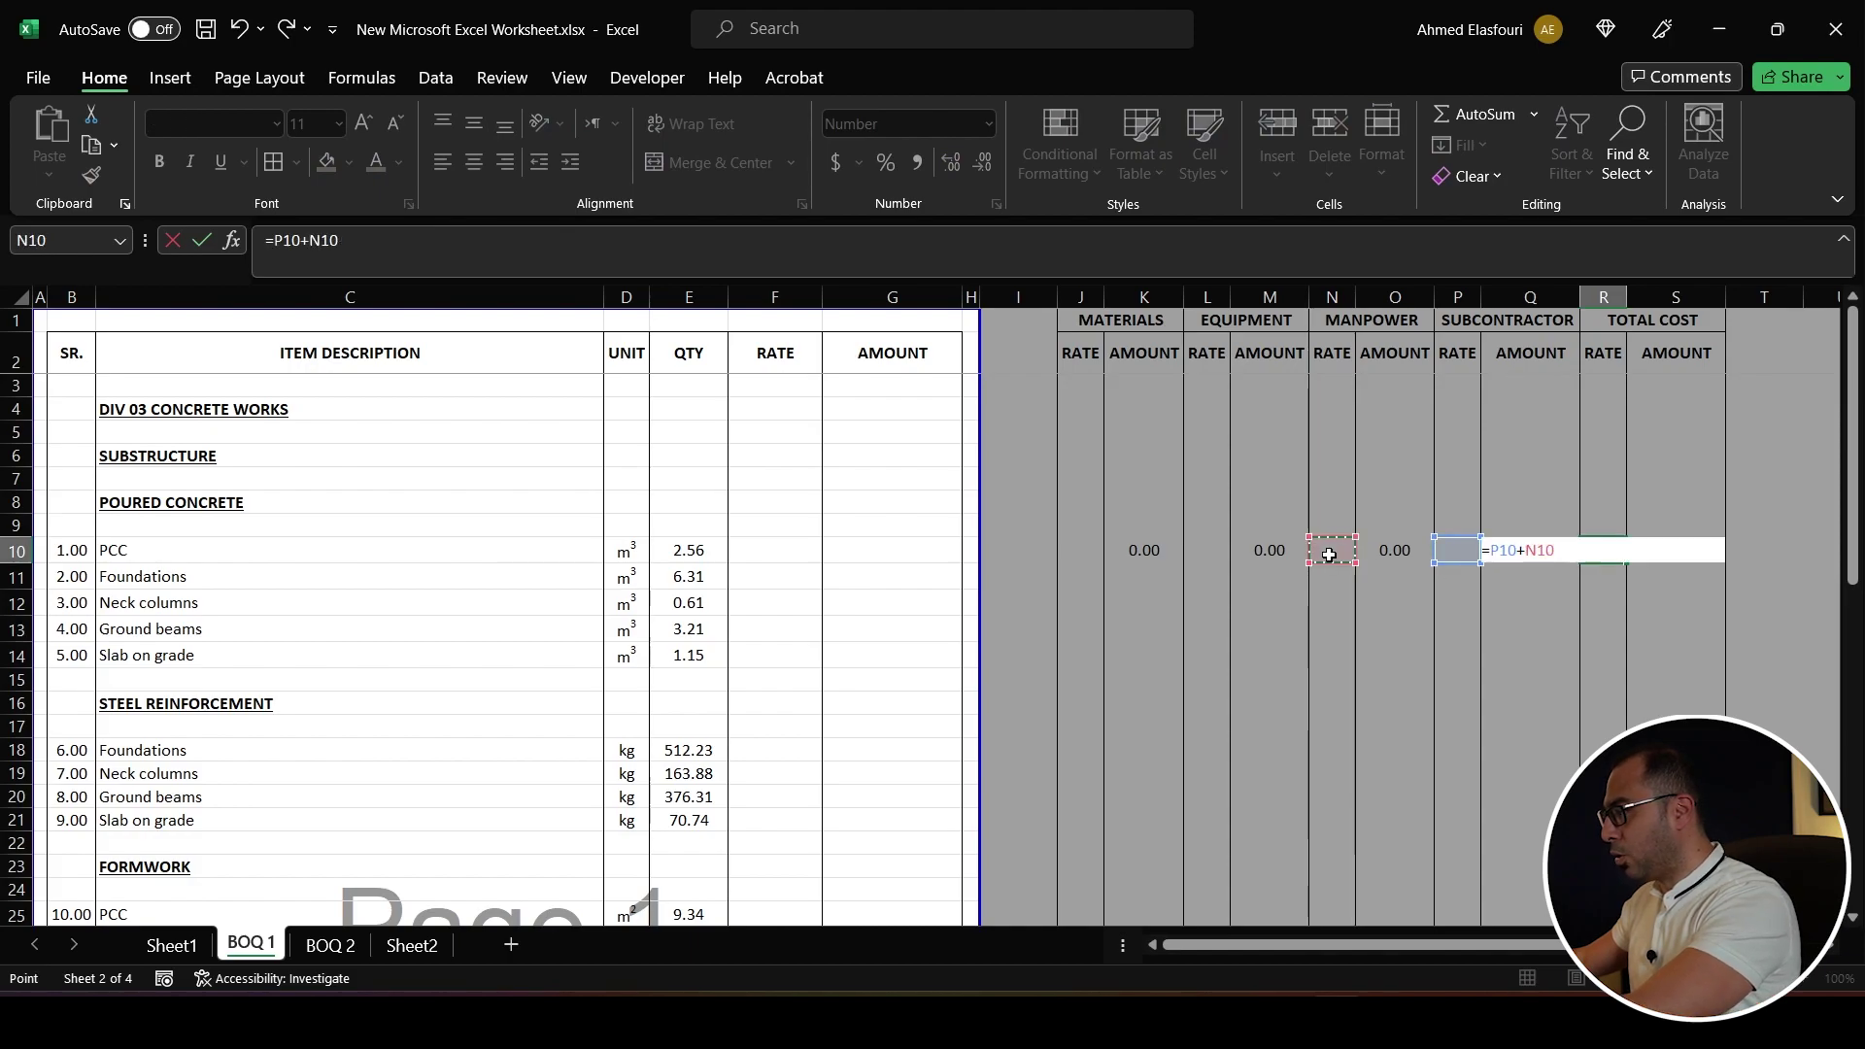
pyautogui.write('+')
pyautogui.click(1206, 552)
pyautogui.write('+')
pyautogui.click(1098, 555)
pyautogui.press('Return')
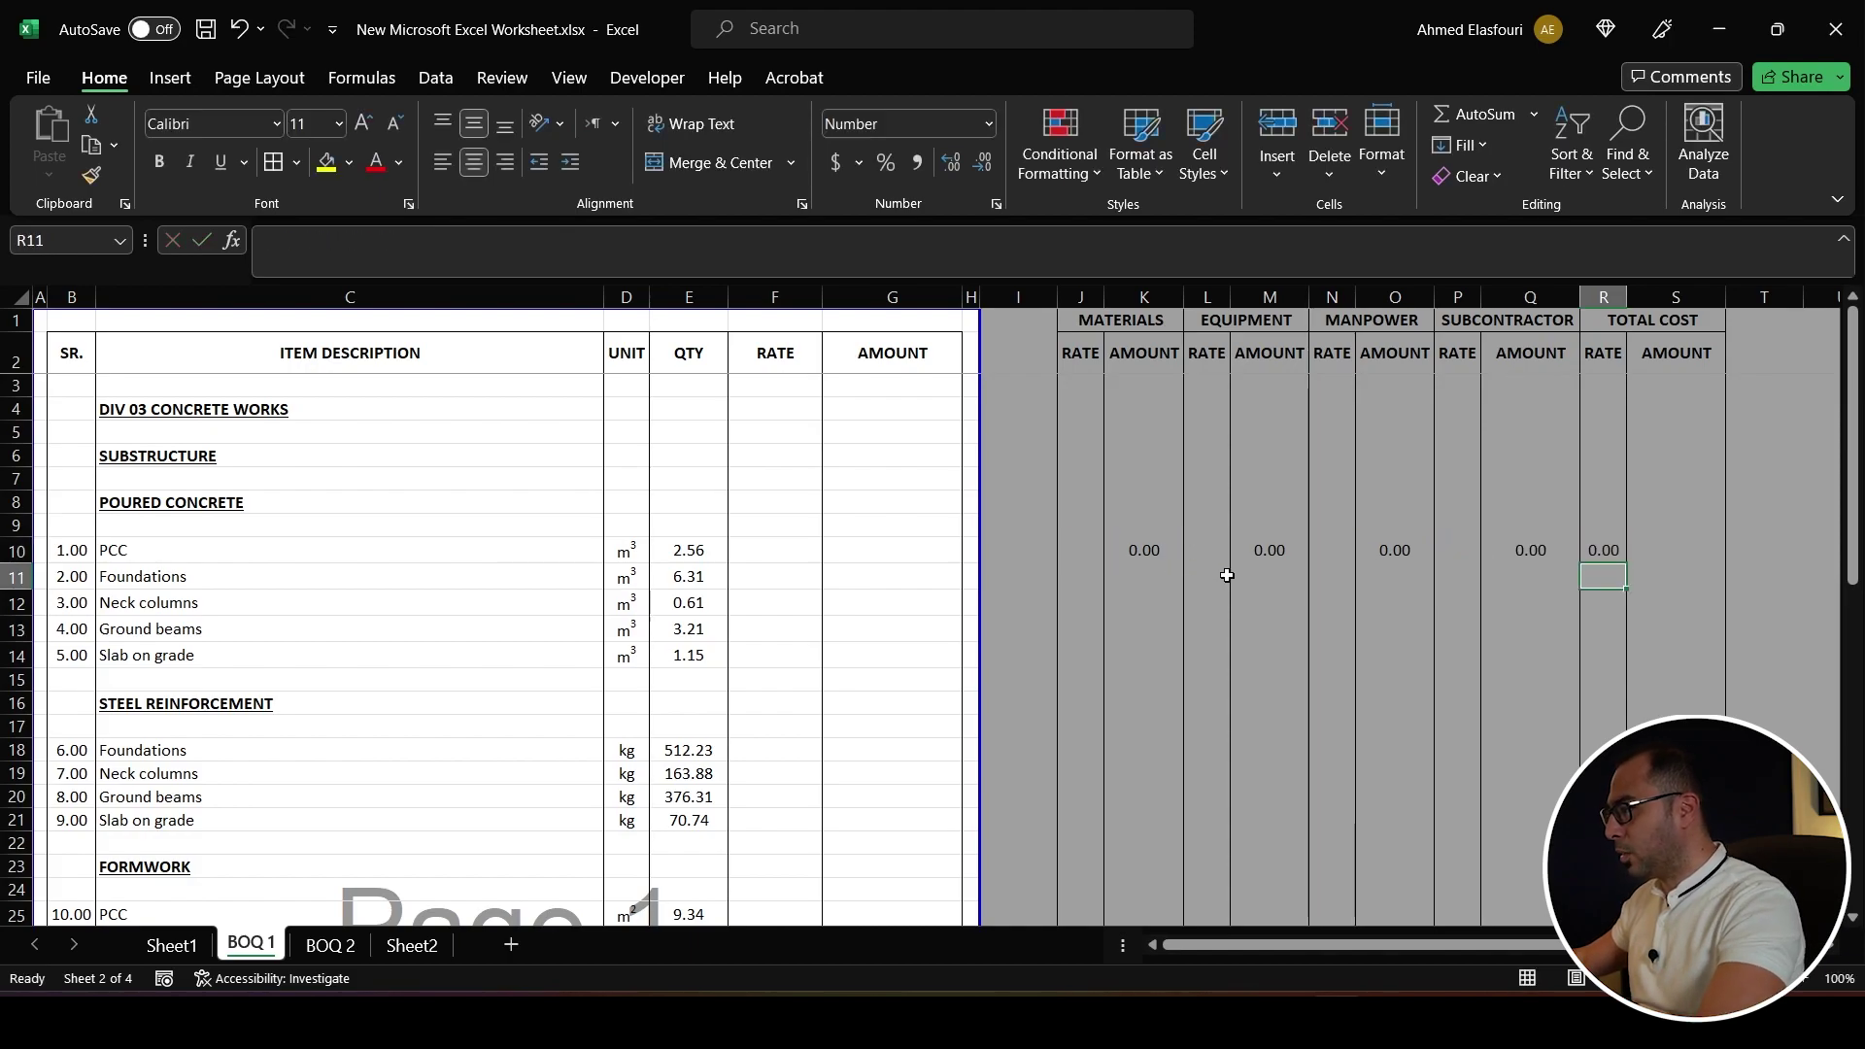
# - Copy the Q10 amount formula to the total cost amount cell S10 and check the pasted formula
pyautogui.click(1608, 550)
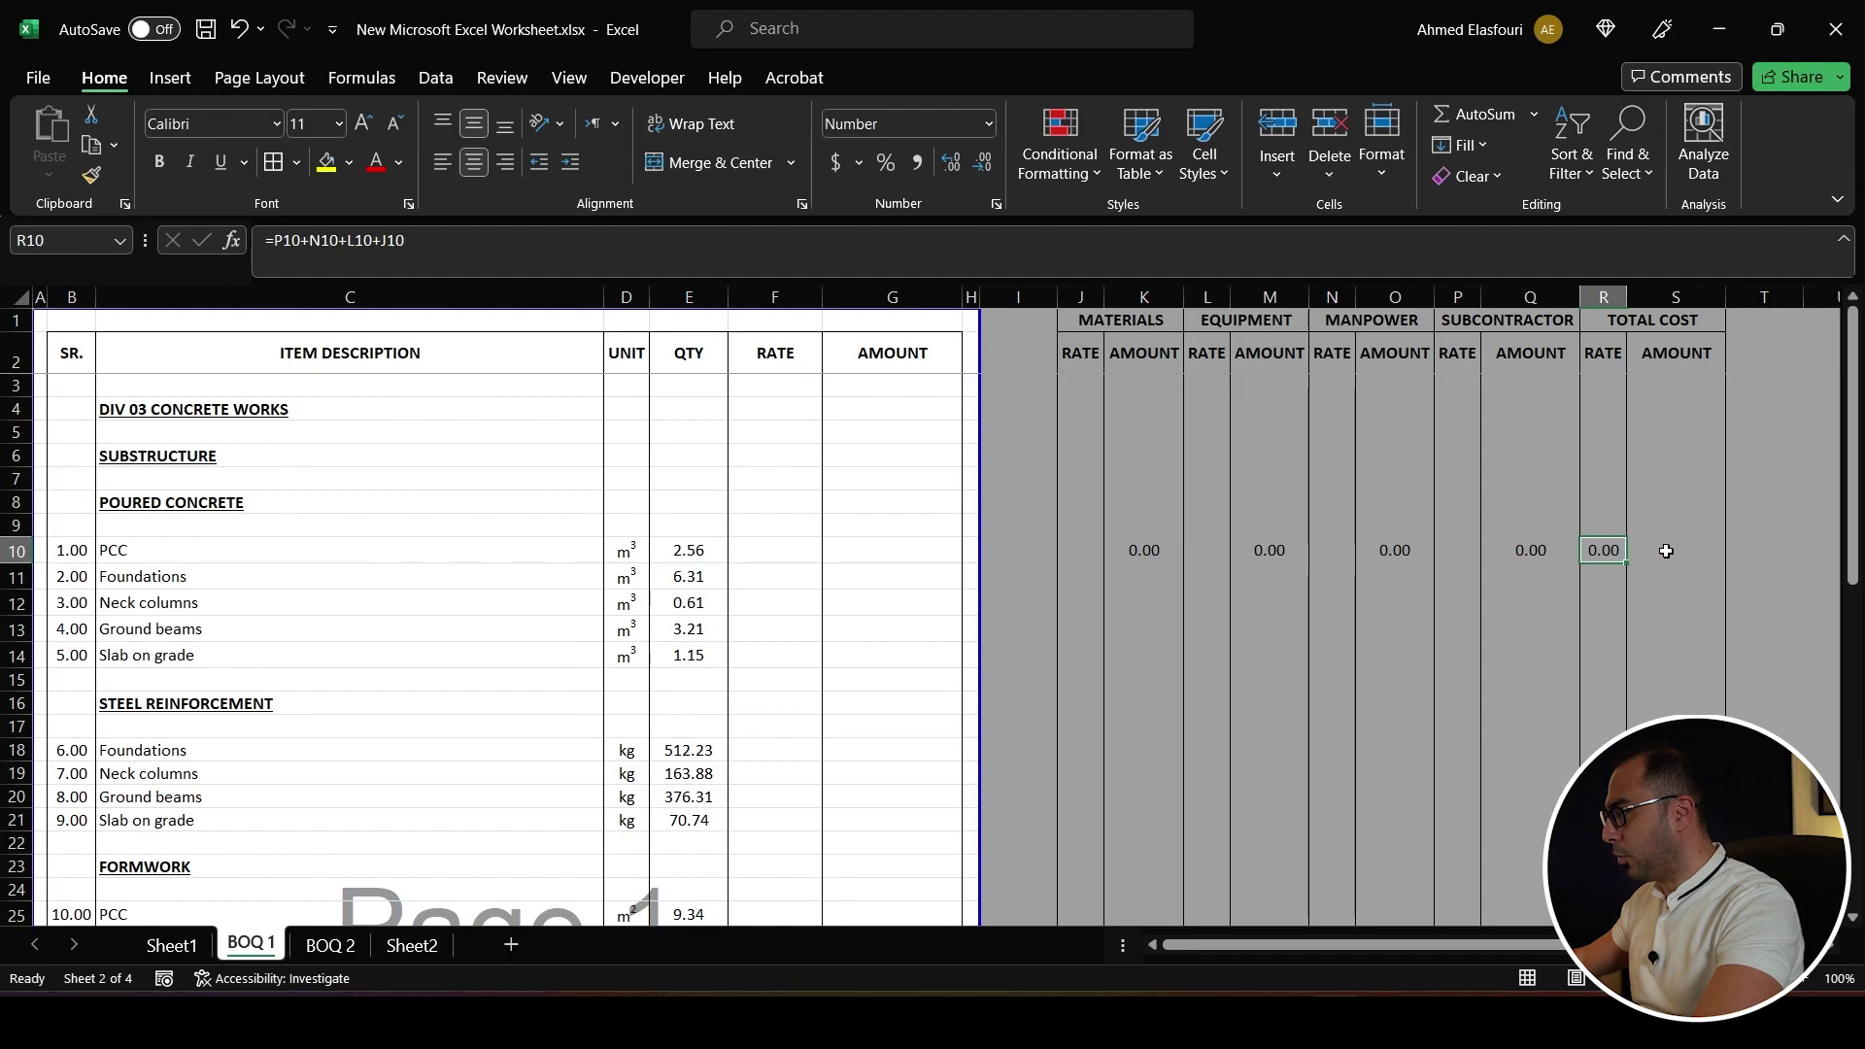
pyautogui.press('Right')
pyautogui.click(1516, 551)
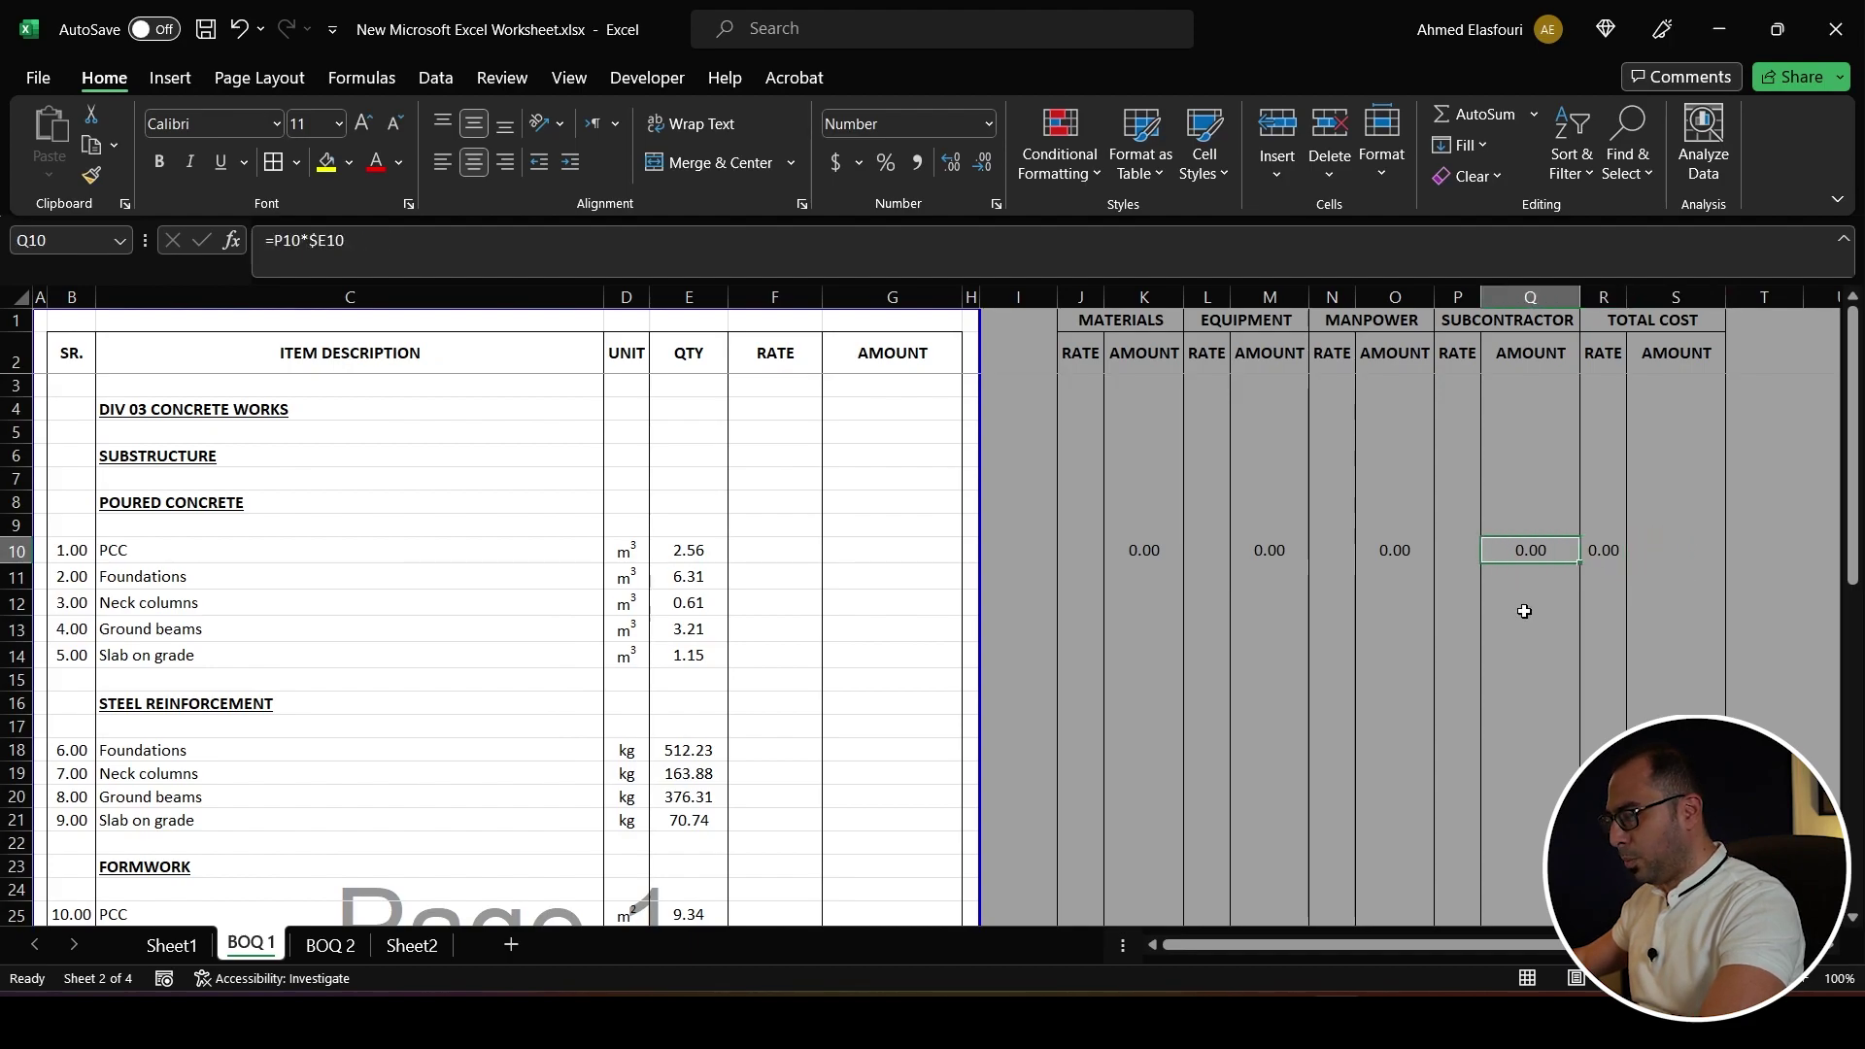
pyautogui.hotkey('ctrl', 'c')
pyautogui.click(1665, 550)
pyautogui.hotkey('ctrl', 'v')
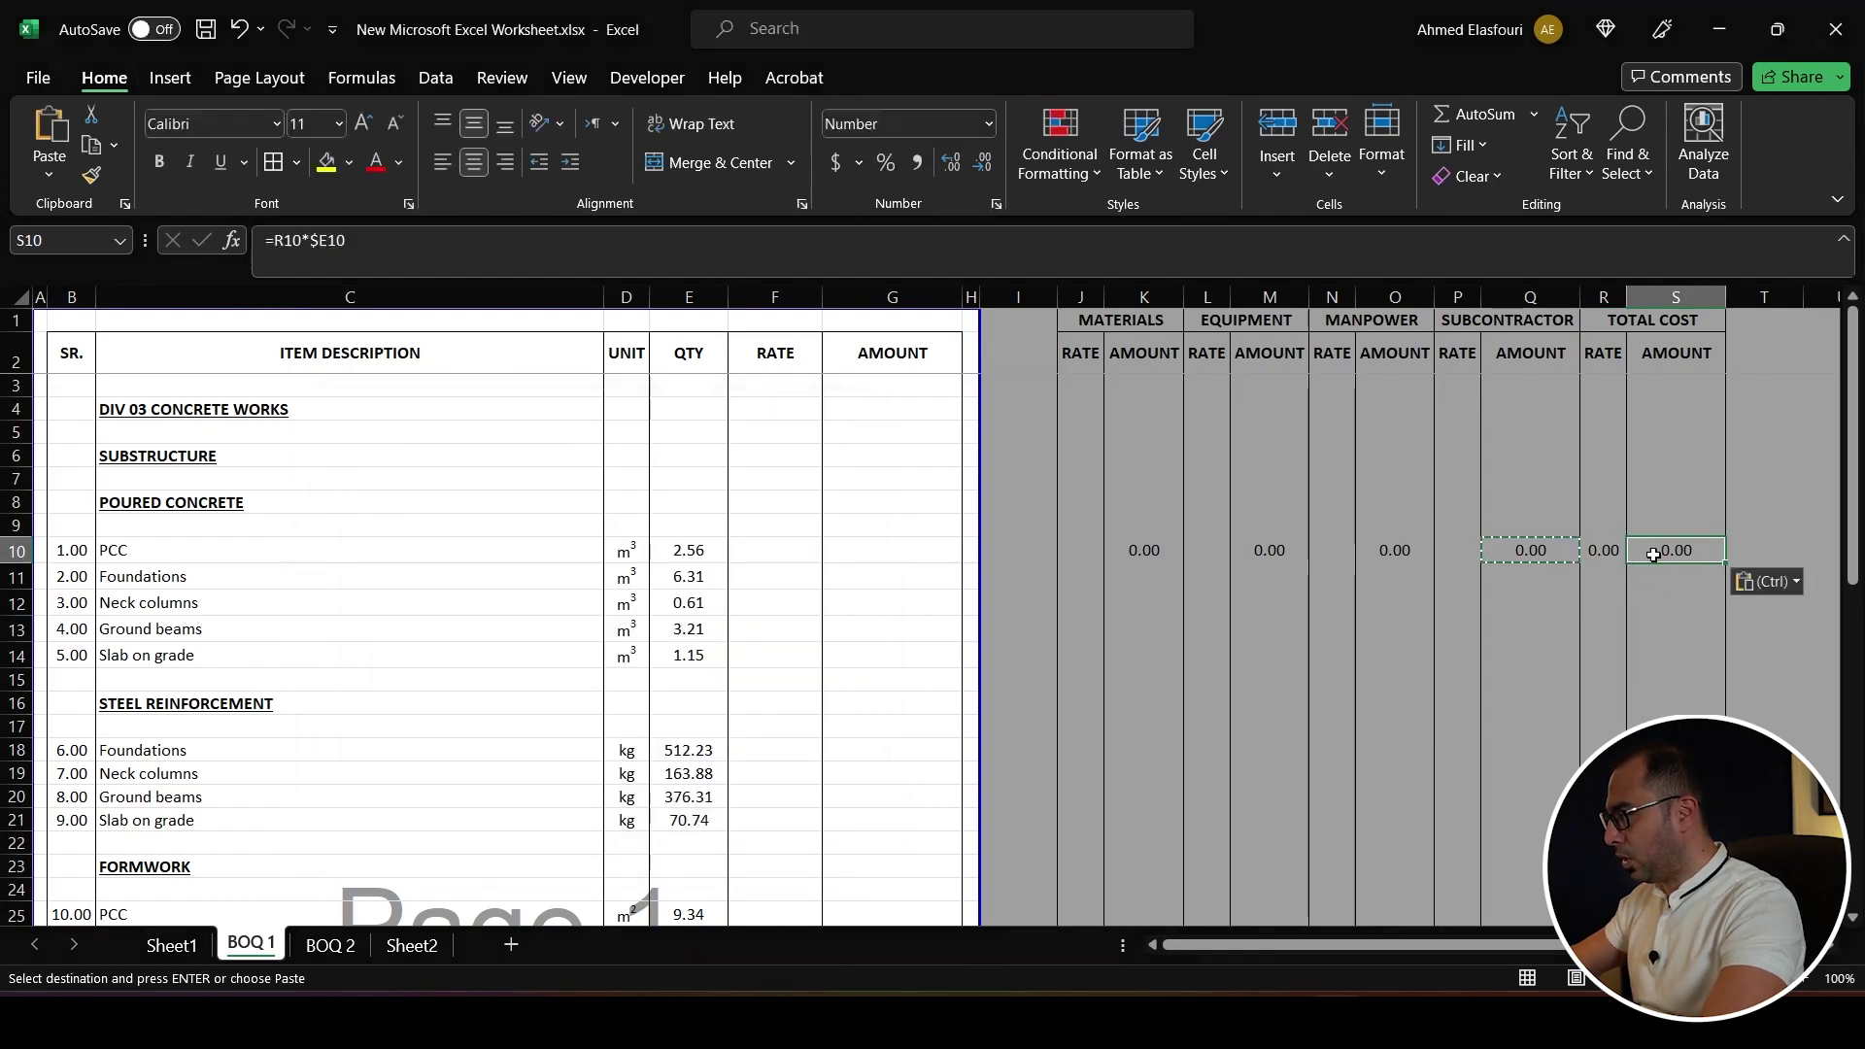
pyautogui.press('F2')
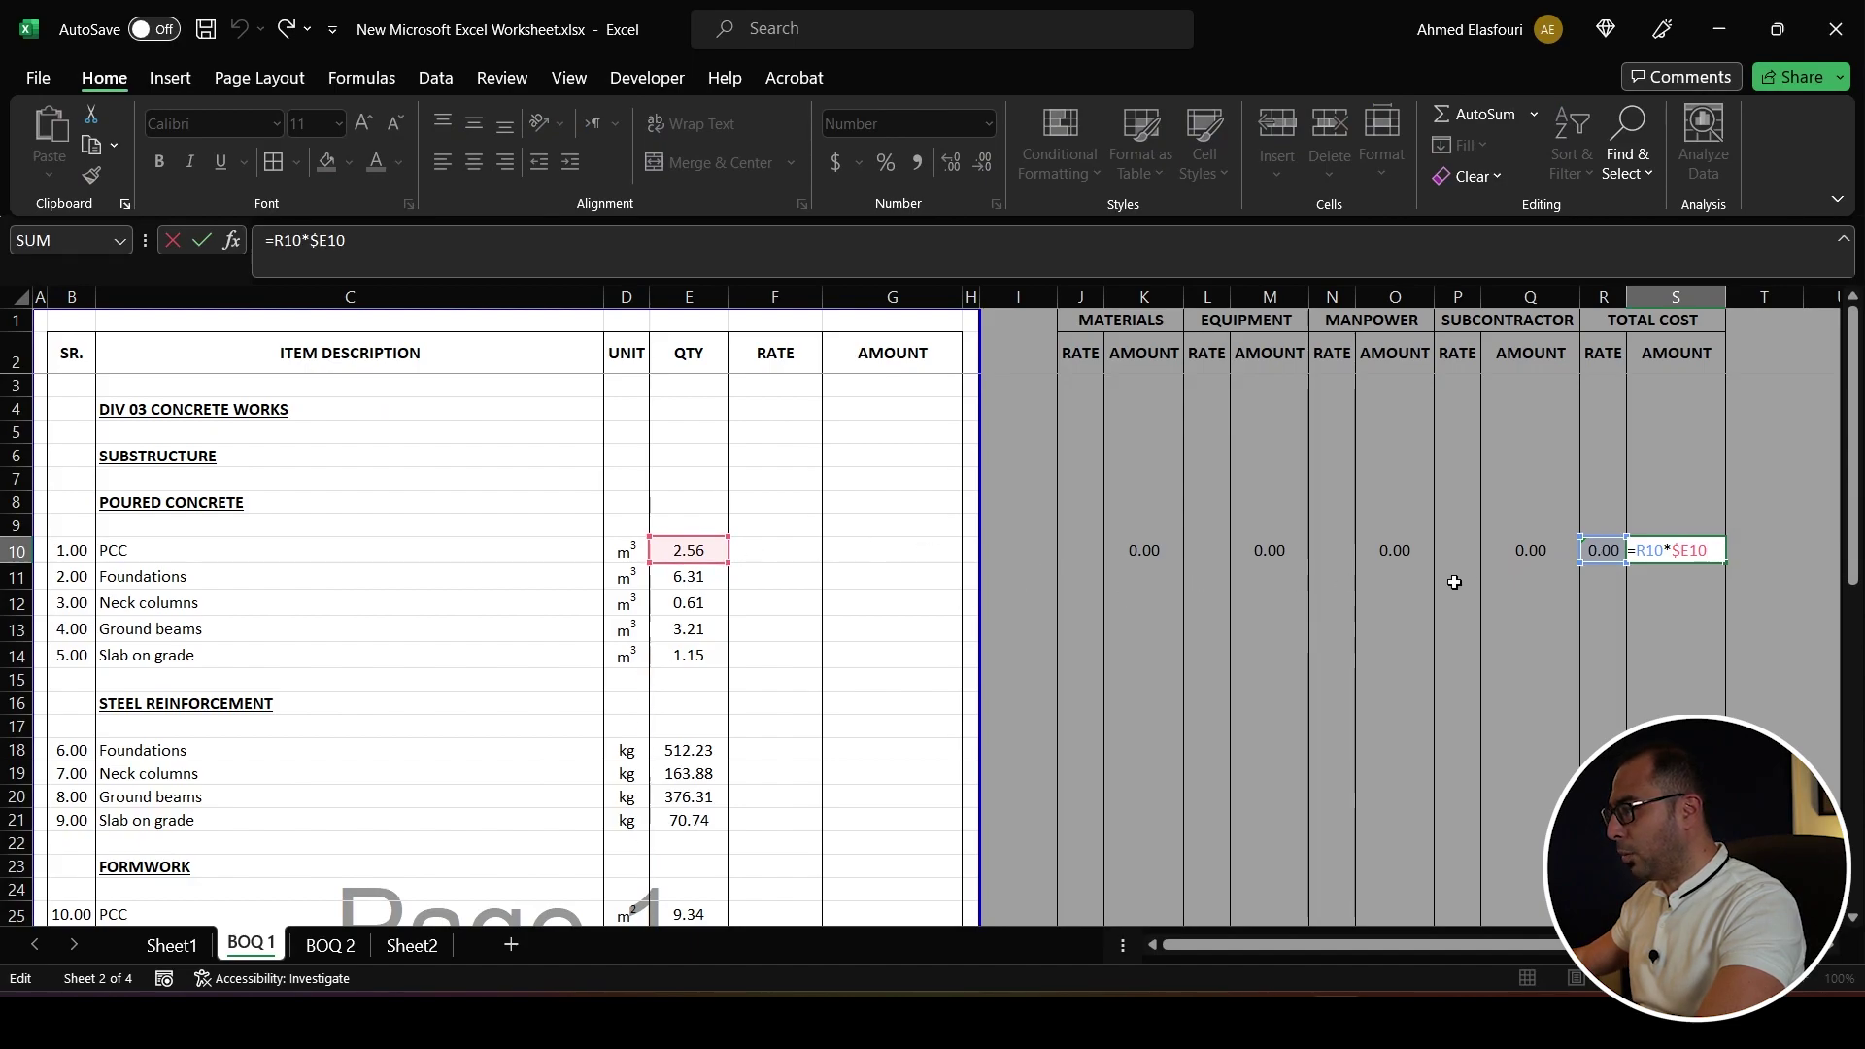
pyautogui.hotkey('ctrl', 'Return')
pyautogui.click(1087, 552)
pyautogui.click(1200, 549)
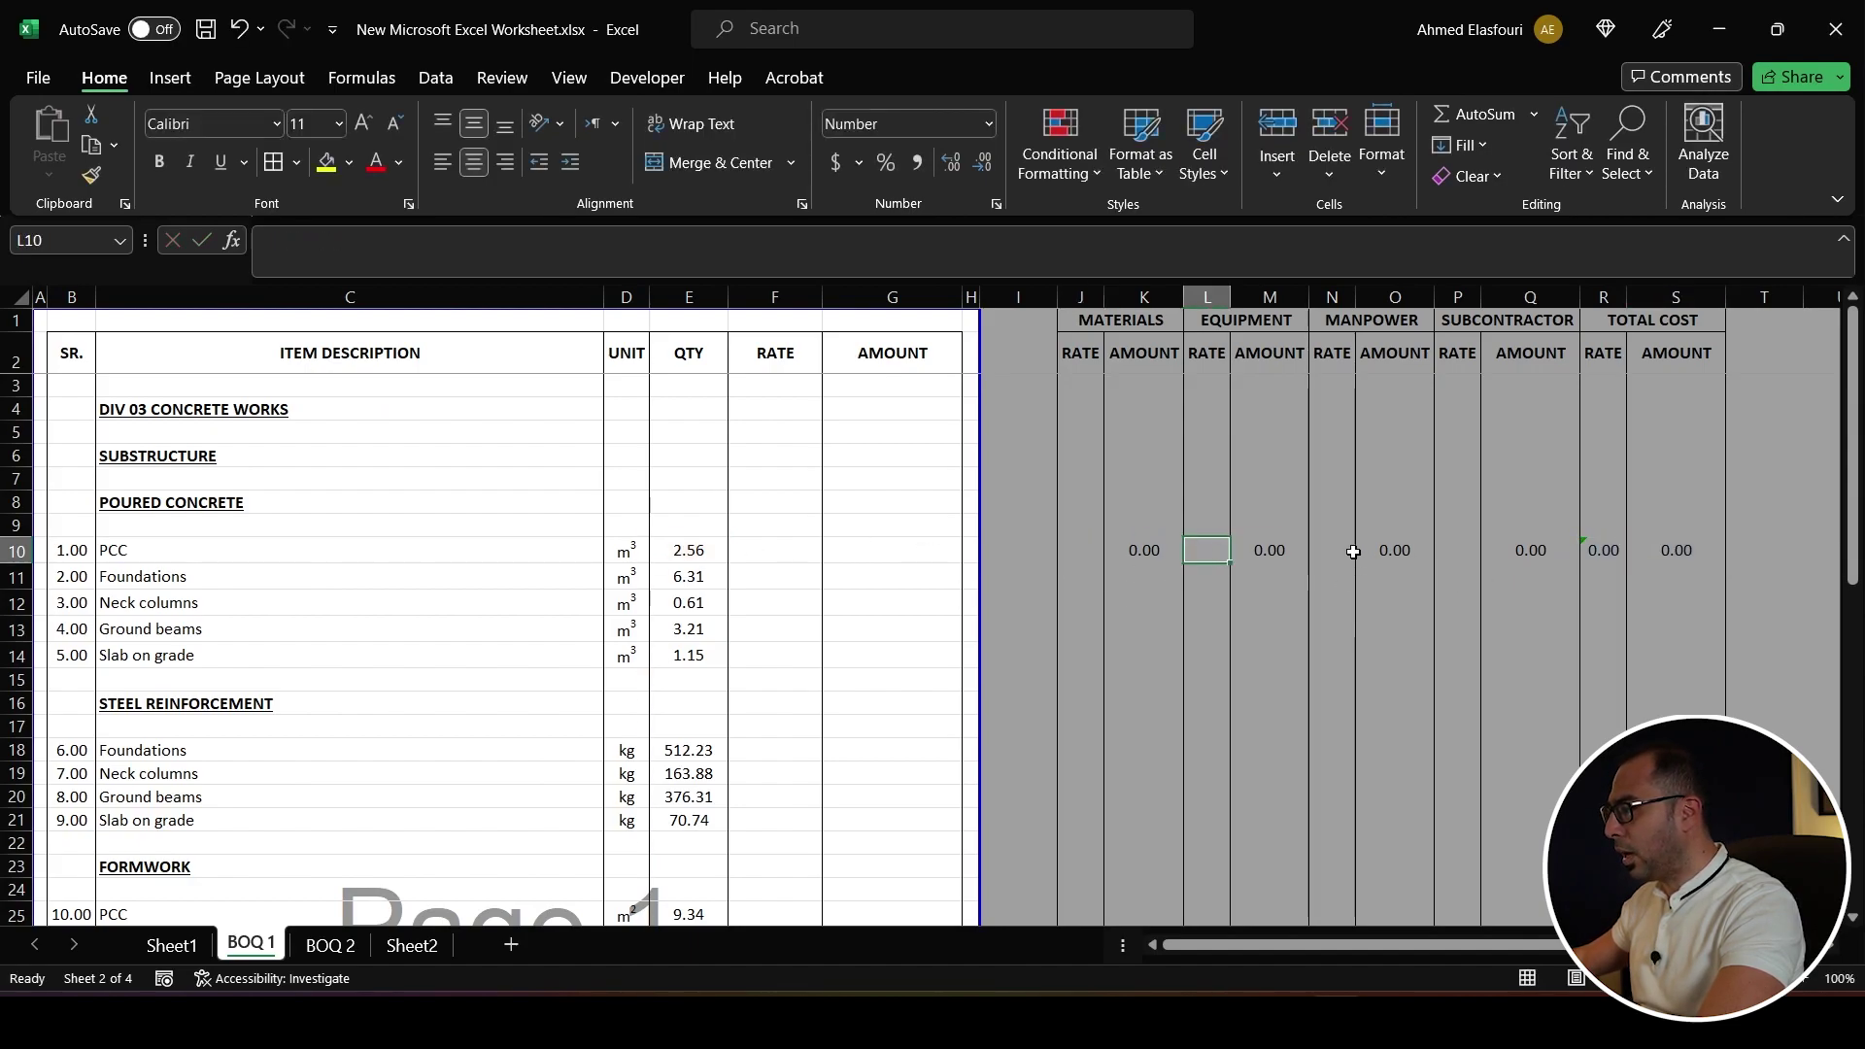
pyautogui.click(1341, 550)
pyautogui.click(1459, 550)
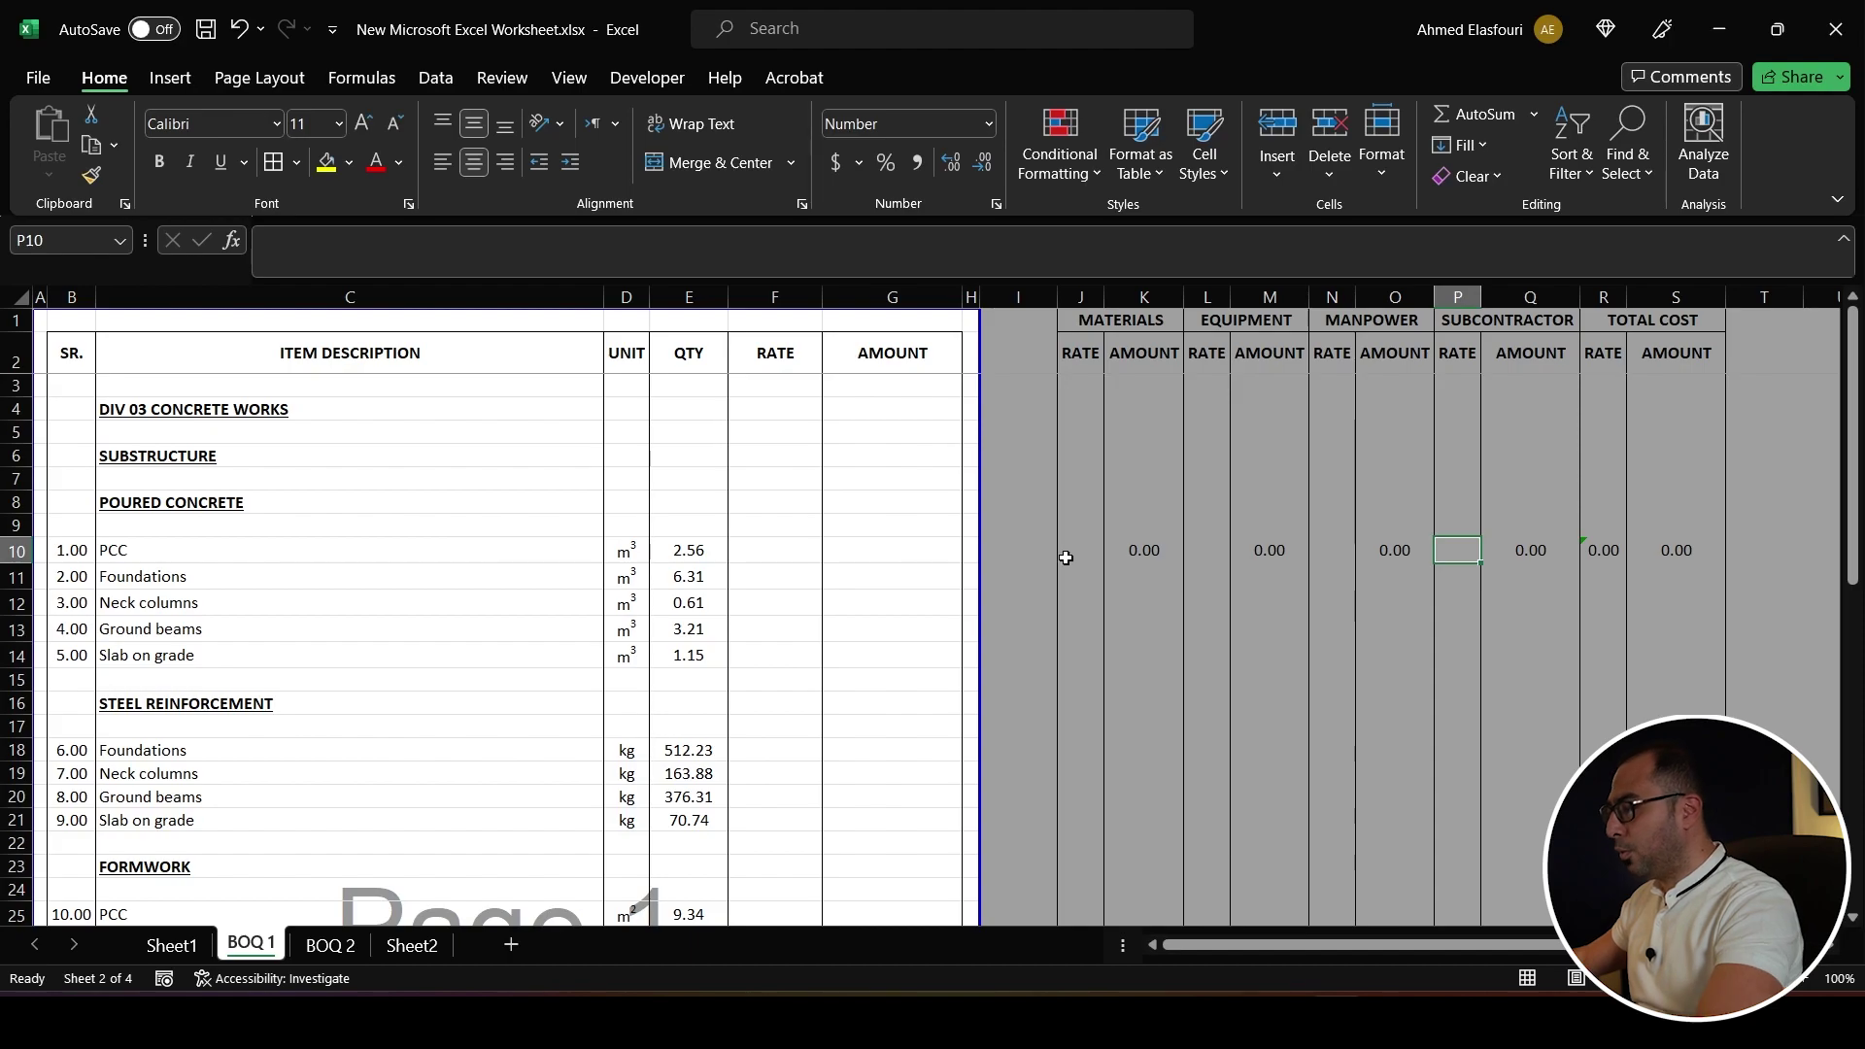
# - Copy the PCC cost formulas in J10:S10 to the substructure and superstructure item rows down to row 49
pyautogui.moveTo(1081, 550); pyautogui.dragTo(1674, 551)
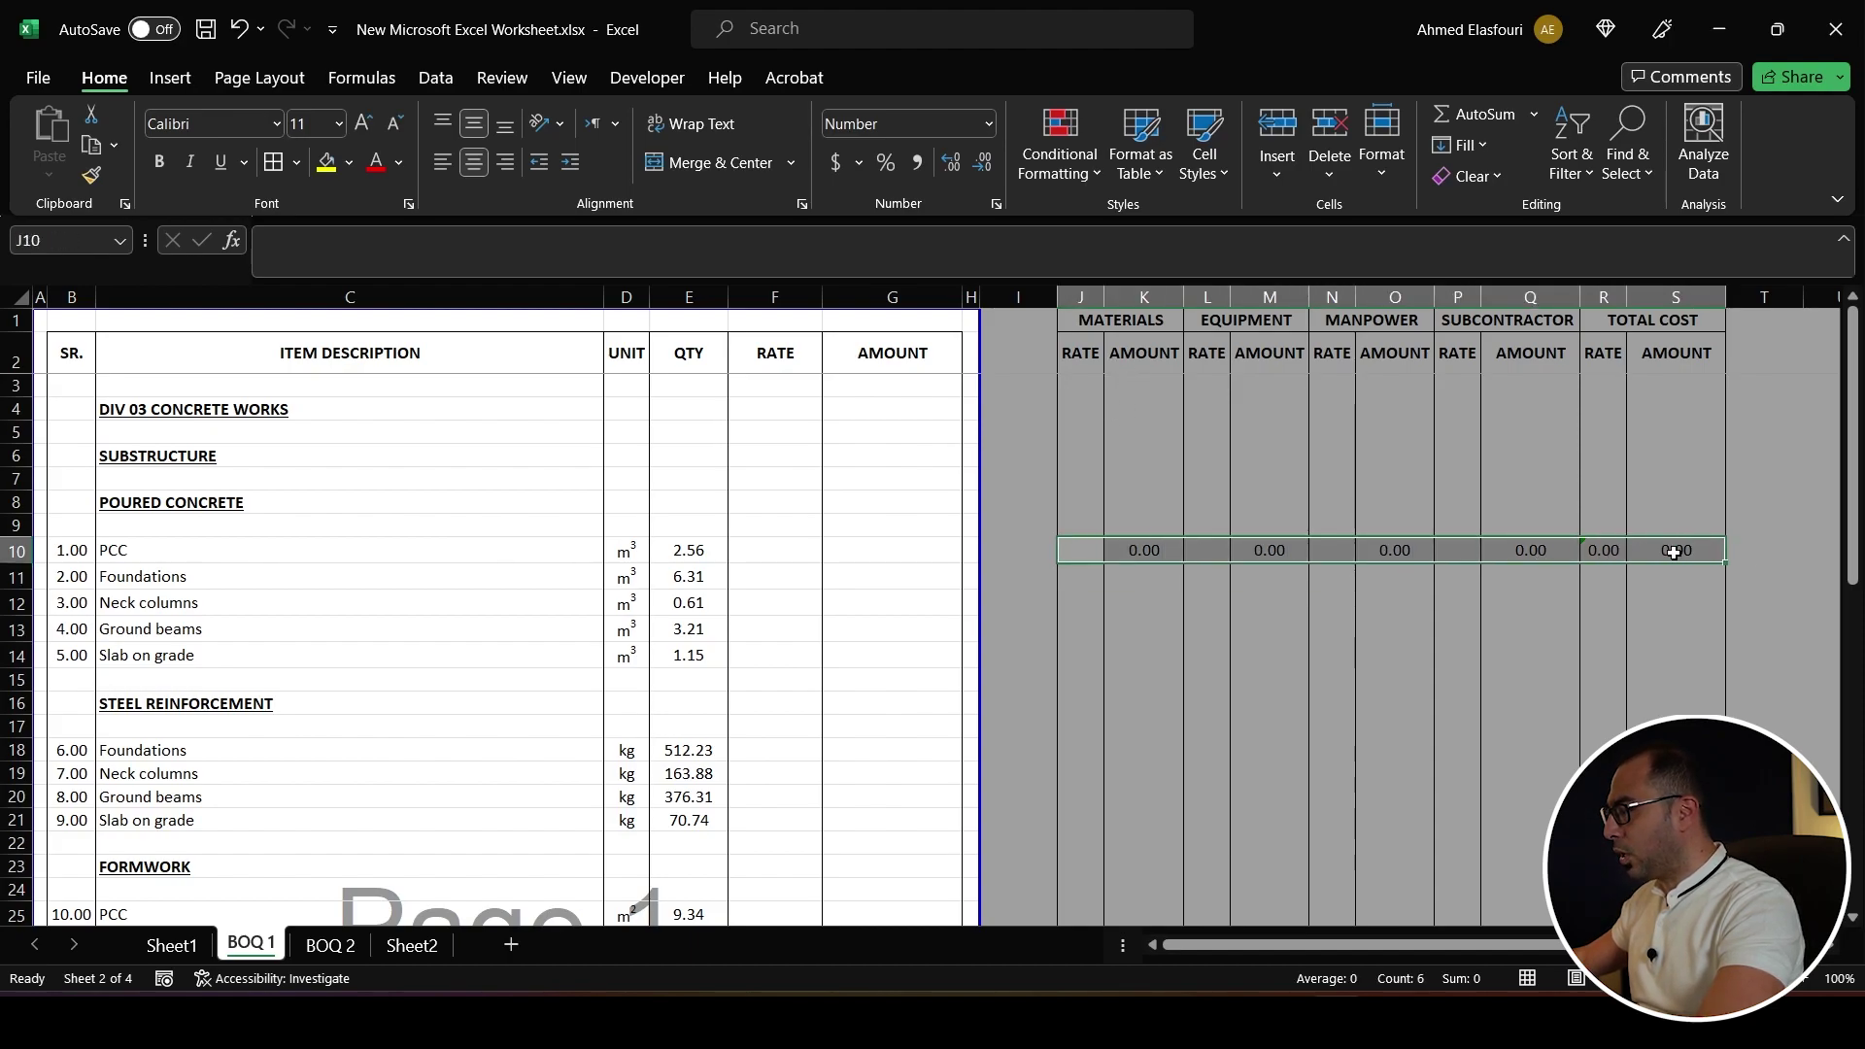
pyautogui.hotkey('ctrl', 'c')
pyautogui.moveTo(1081, 550); pyautogui.dragTo(1075, 729)
pyautogui.scroll(-2, 1087, 644)
pyautogui.scroll(-1, 1078, 582)
pyautogui.keyDown('ctrl'); pyautogui.click(1073, 537); pyautogui.keyUp('ctrl')
pyautogui.scroll(-1, 1074, 631)
pyautogui.scroll(-4, 1075, 729)
pyautogui.moveTo(1080, 602); pyautogui.dragTo(1079, 651)
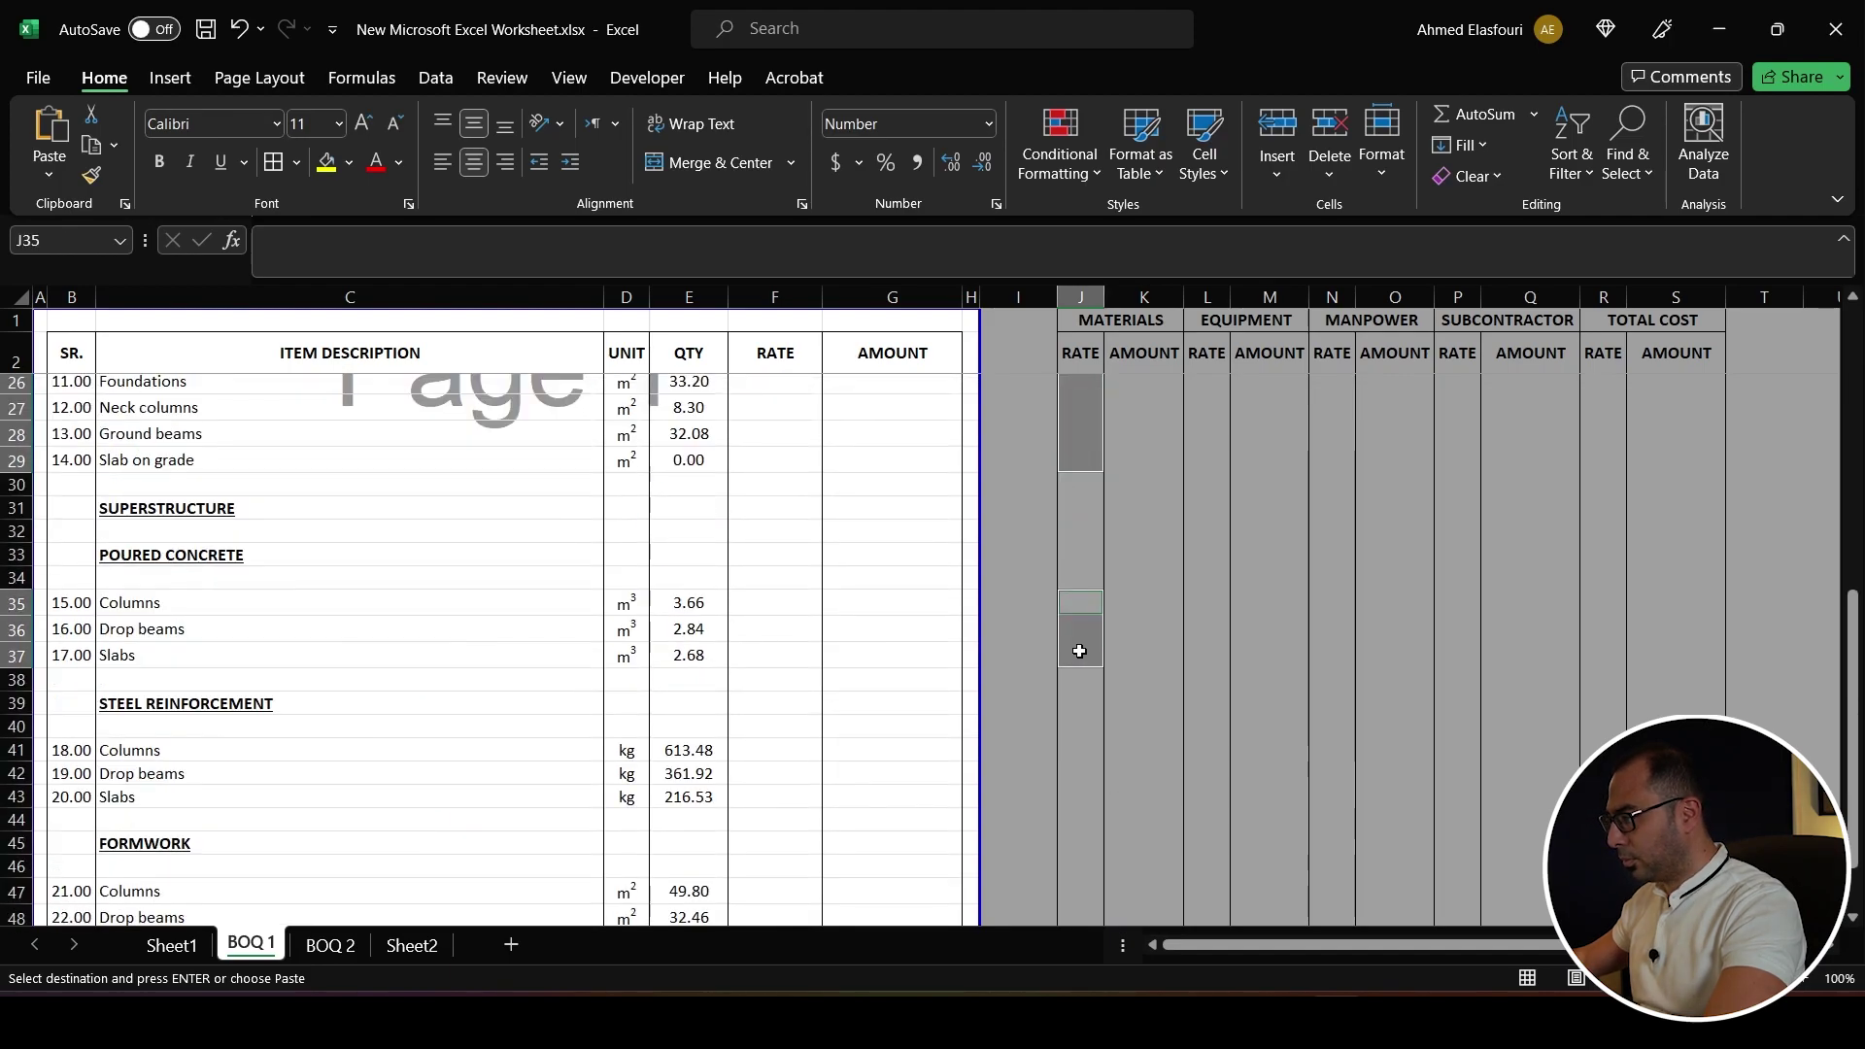
pyautogui.scroll(-3, 1080, 651)
pyautogui.moveTo(1075, 541); pyautogui.dragTo(1074, 586)
pyautogui.moveTo(1075, 681); pyautogui.dragTo(1059, 734)
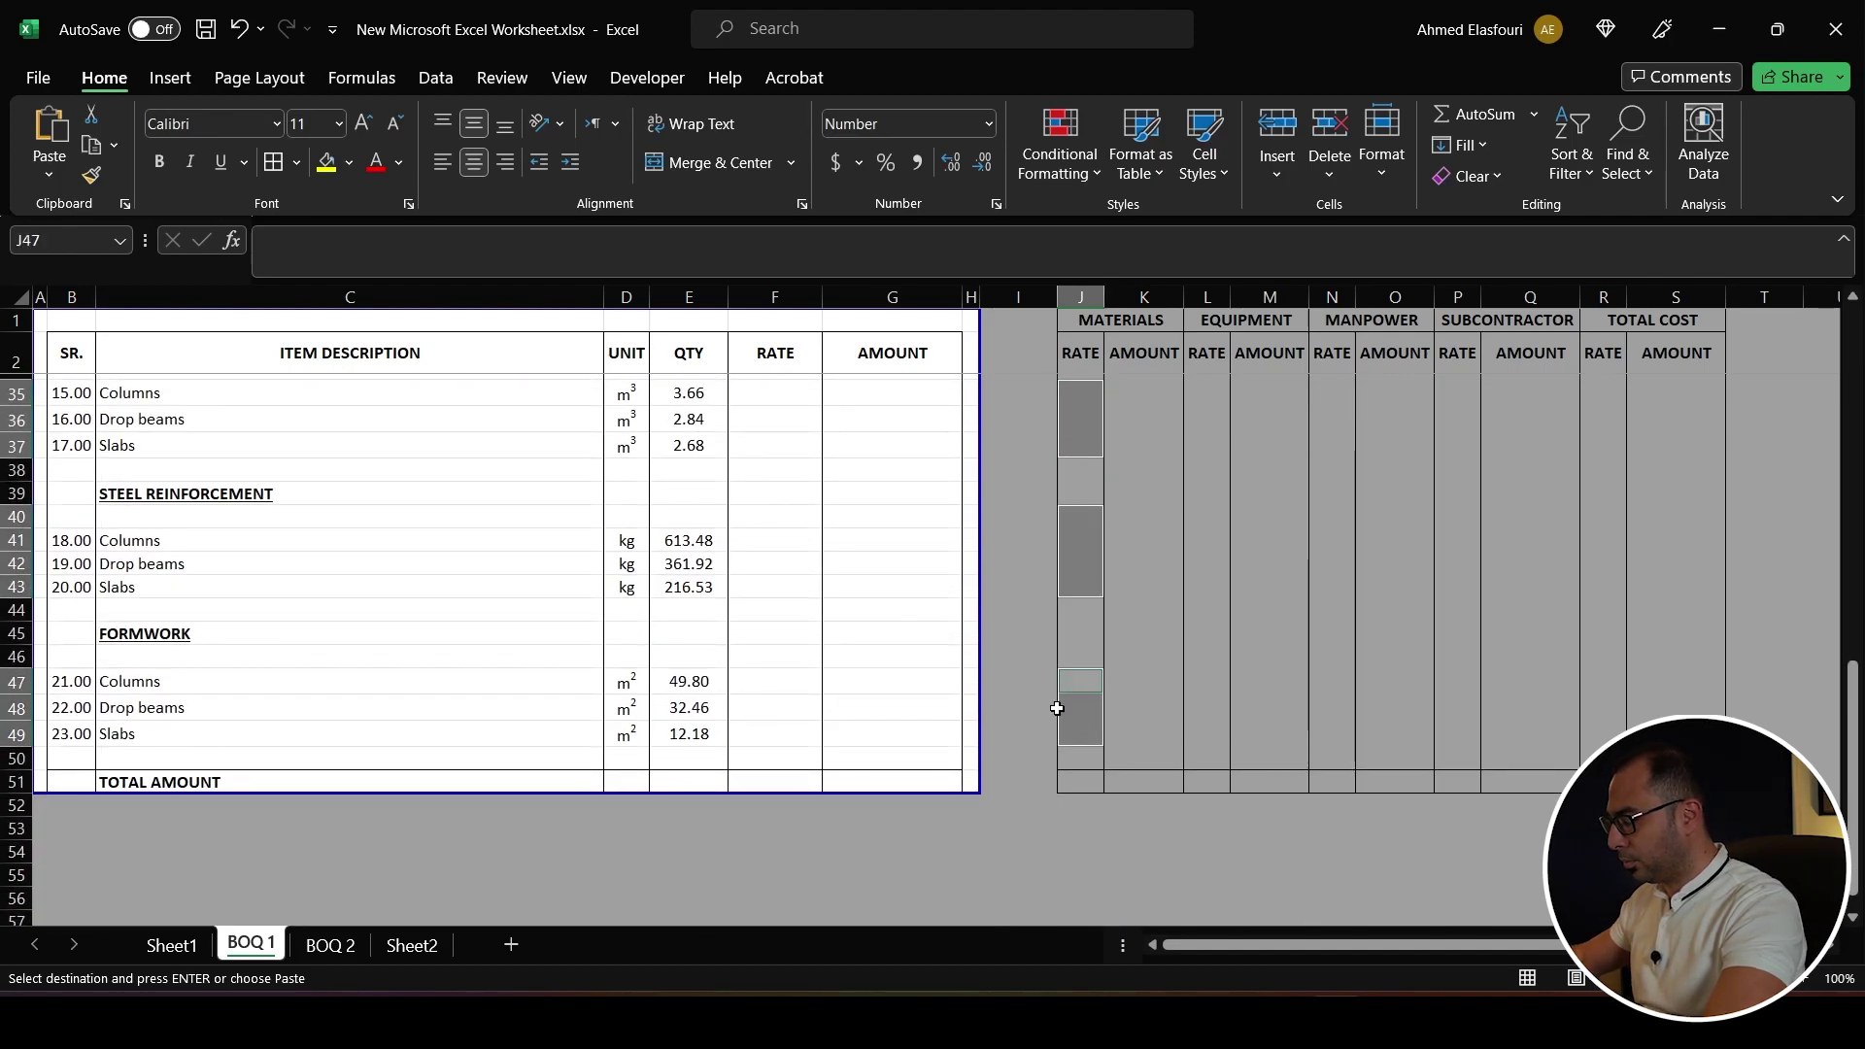
pyautogui.press('Return')
# - Clear the formulas pasted into J40:S40 in the blank row above the superstructure steel reinforcement items
pyautogui.moveTo(1081, 522); pyautogui.dragTo(1678, 525)
pyautogui.scroll(5, 1140, 574)
pyautogui.scroll(6, 1140, 574)
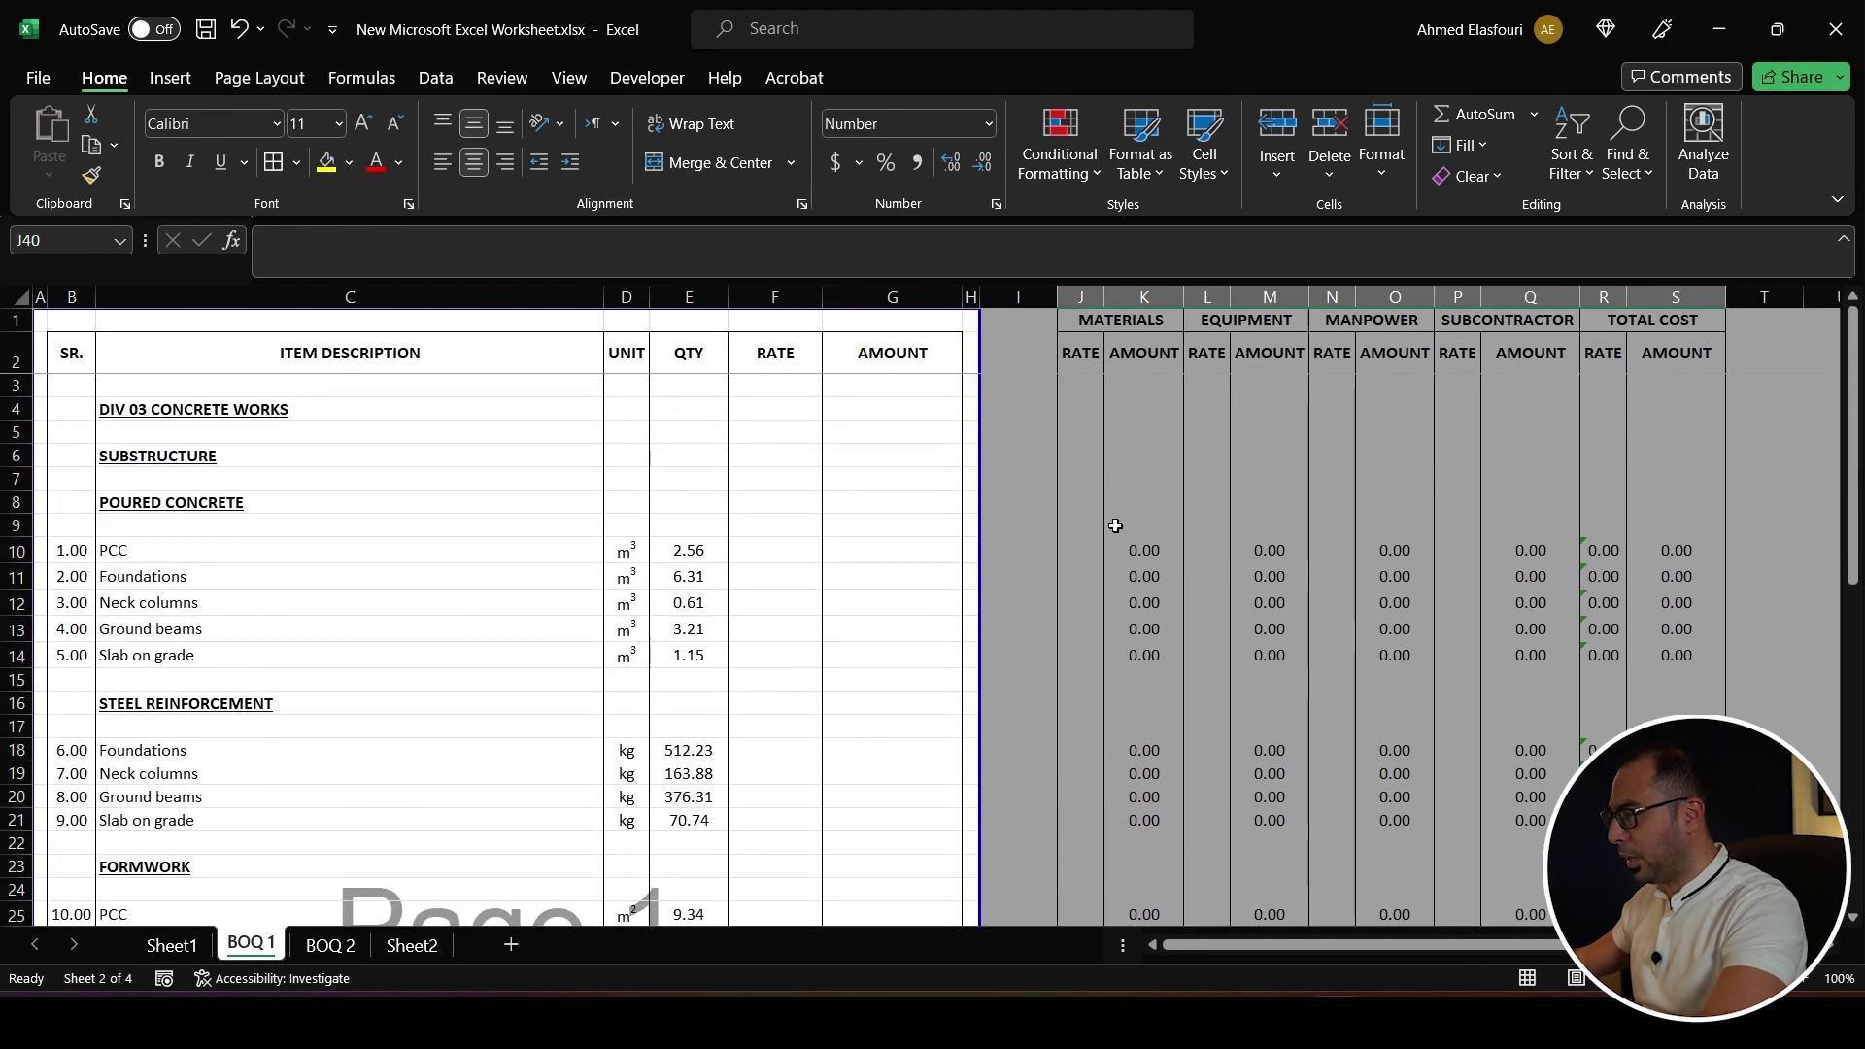
# - Enter the BOQ amount formula =F10*E10 in G10 for the PCC item
pyautogui.click(872, 552)
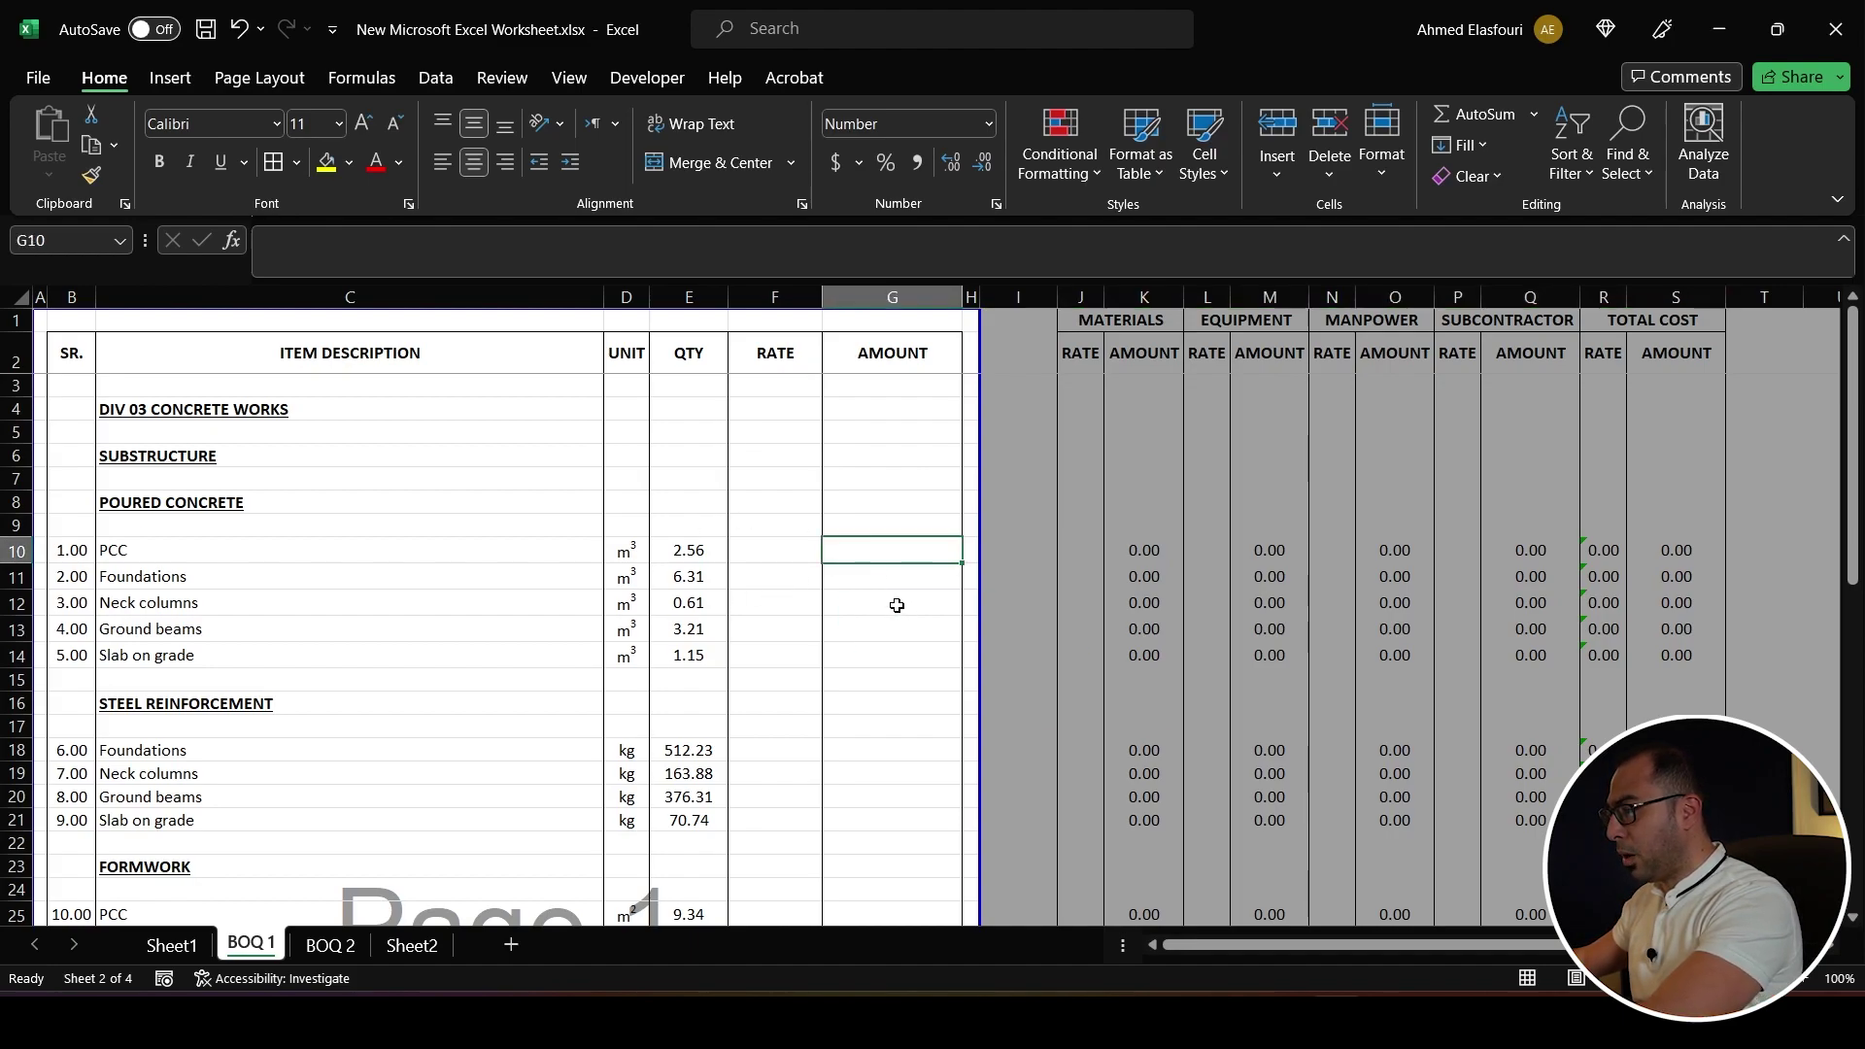
pyautogui.write('=')
pyautogui.click(783, 547)
pyautogui.write('*')
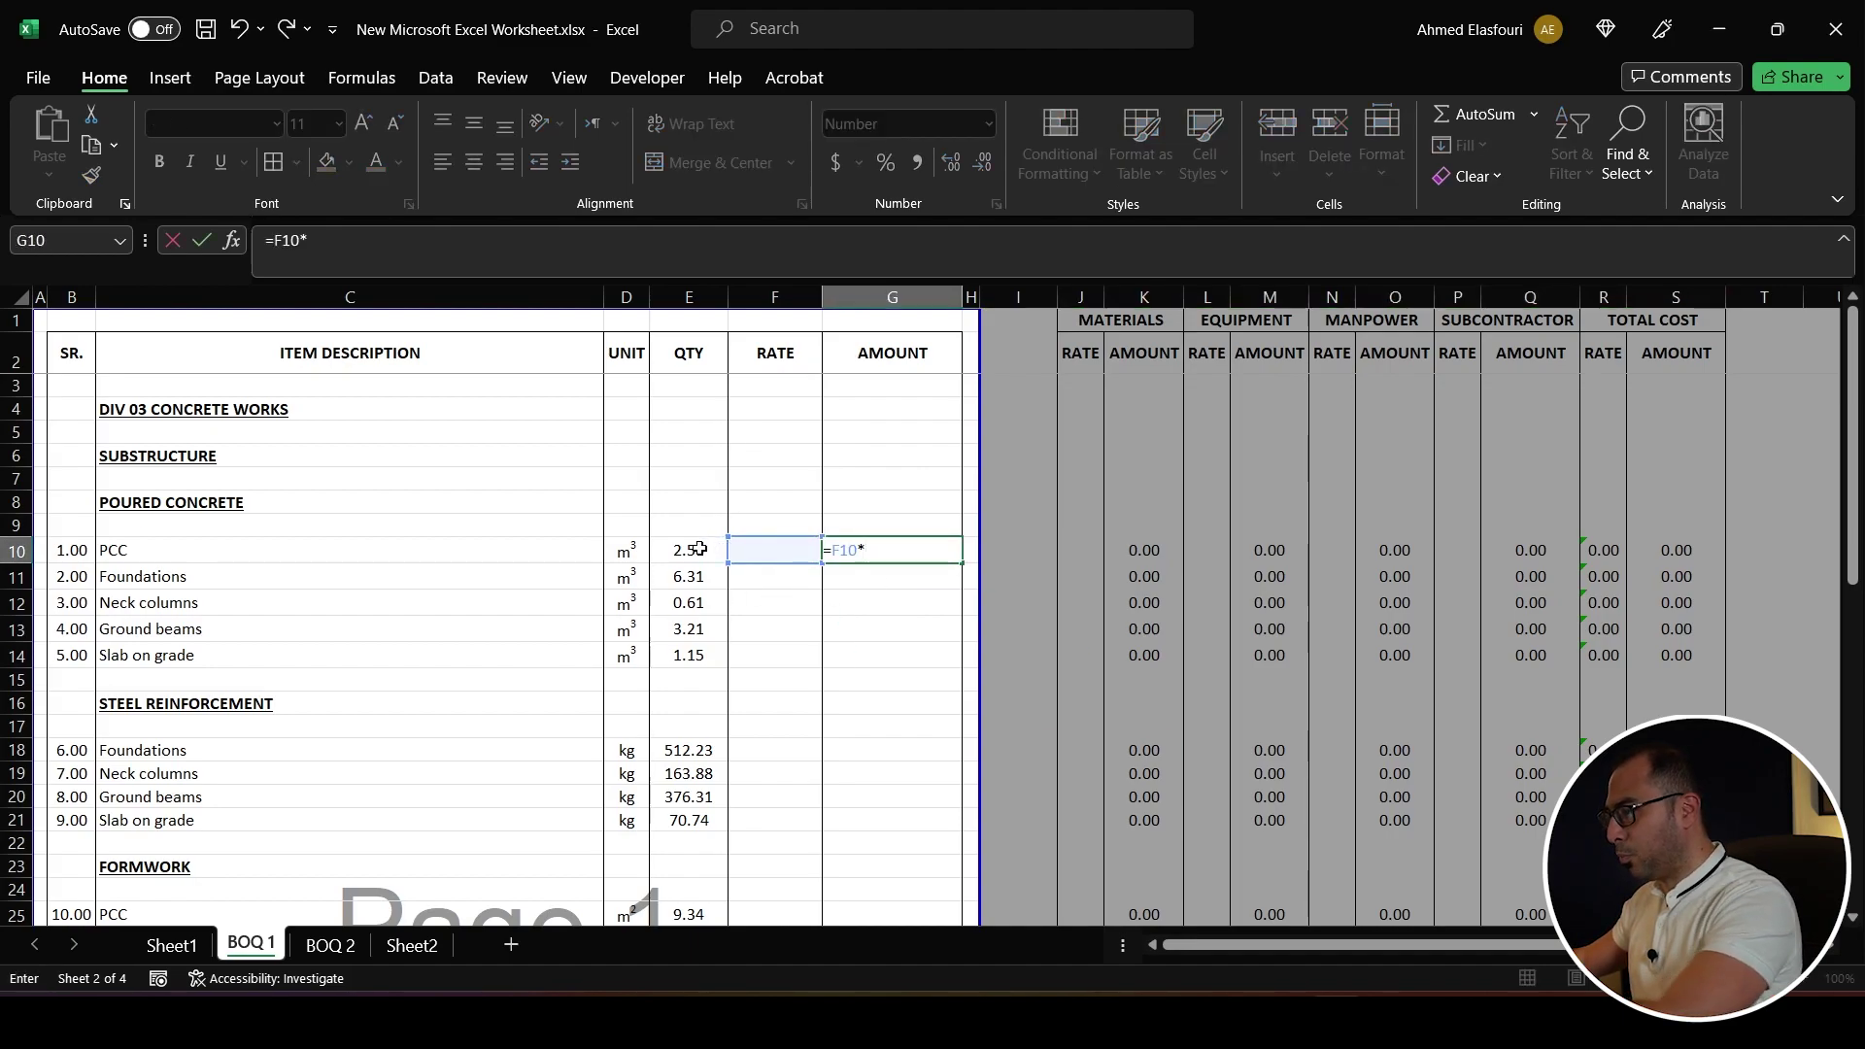
pyautogui.click(699, 550)
pyautogui.press('Return')
# - Copy the G10 amount formula to the AMOUNT cells of all item rows down to G49 using Paste Special
pyautogui.click(882, 550)
pyautogui.hotkey('ctrl', 'c')
pyautogui.scroll(-1, 882, 550)
pyautogui.moveTo(892, 506); pyautogui.dragTo(892, 585)
pyautogui.moveTo(892, 680); pyautogui.dragTo(854, 755)
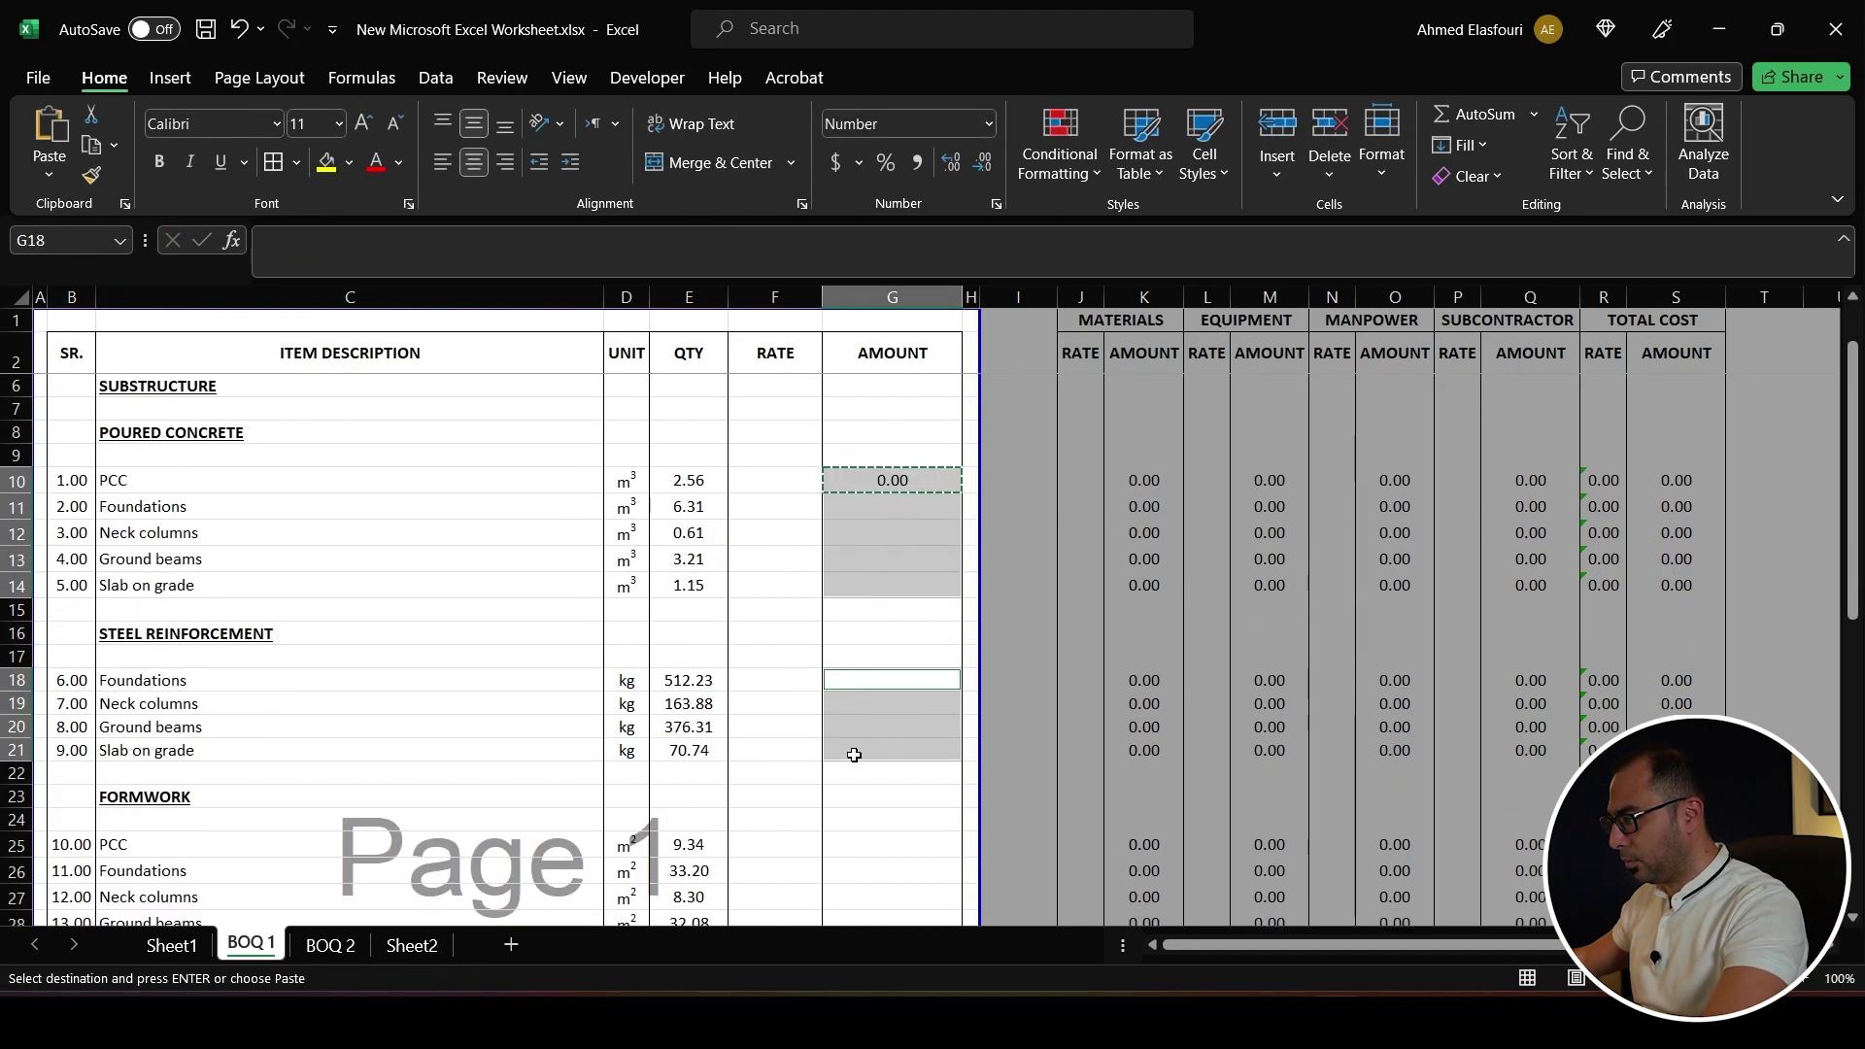
pyautogui.scroll(-2, 854, 754)
pyautogui.keyDown('ctrl'); pyautogui.click(872, 705); pyautogui.keyUp('ctrl')
pyautogui.keyDown('ctrl'); pyautogui.keyDown('shift'); pyautogui.click(862, 807); pyautogui.keyUp('shift'); pyautogui.keyUp('ctrl')
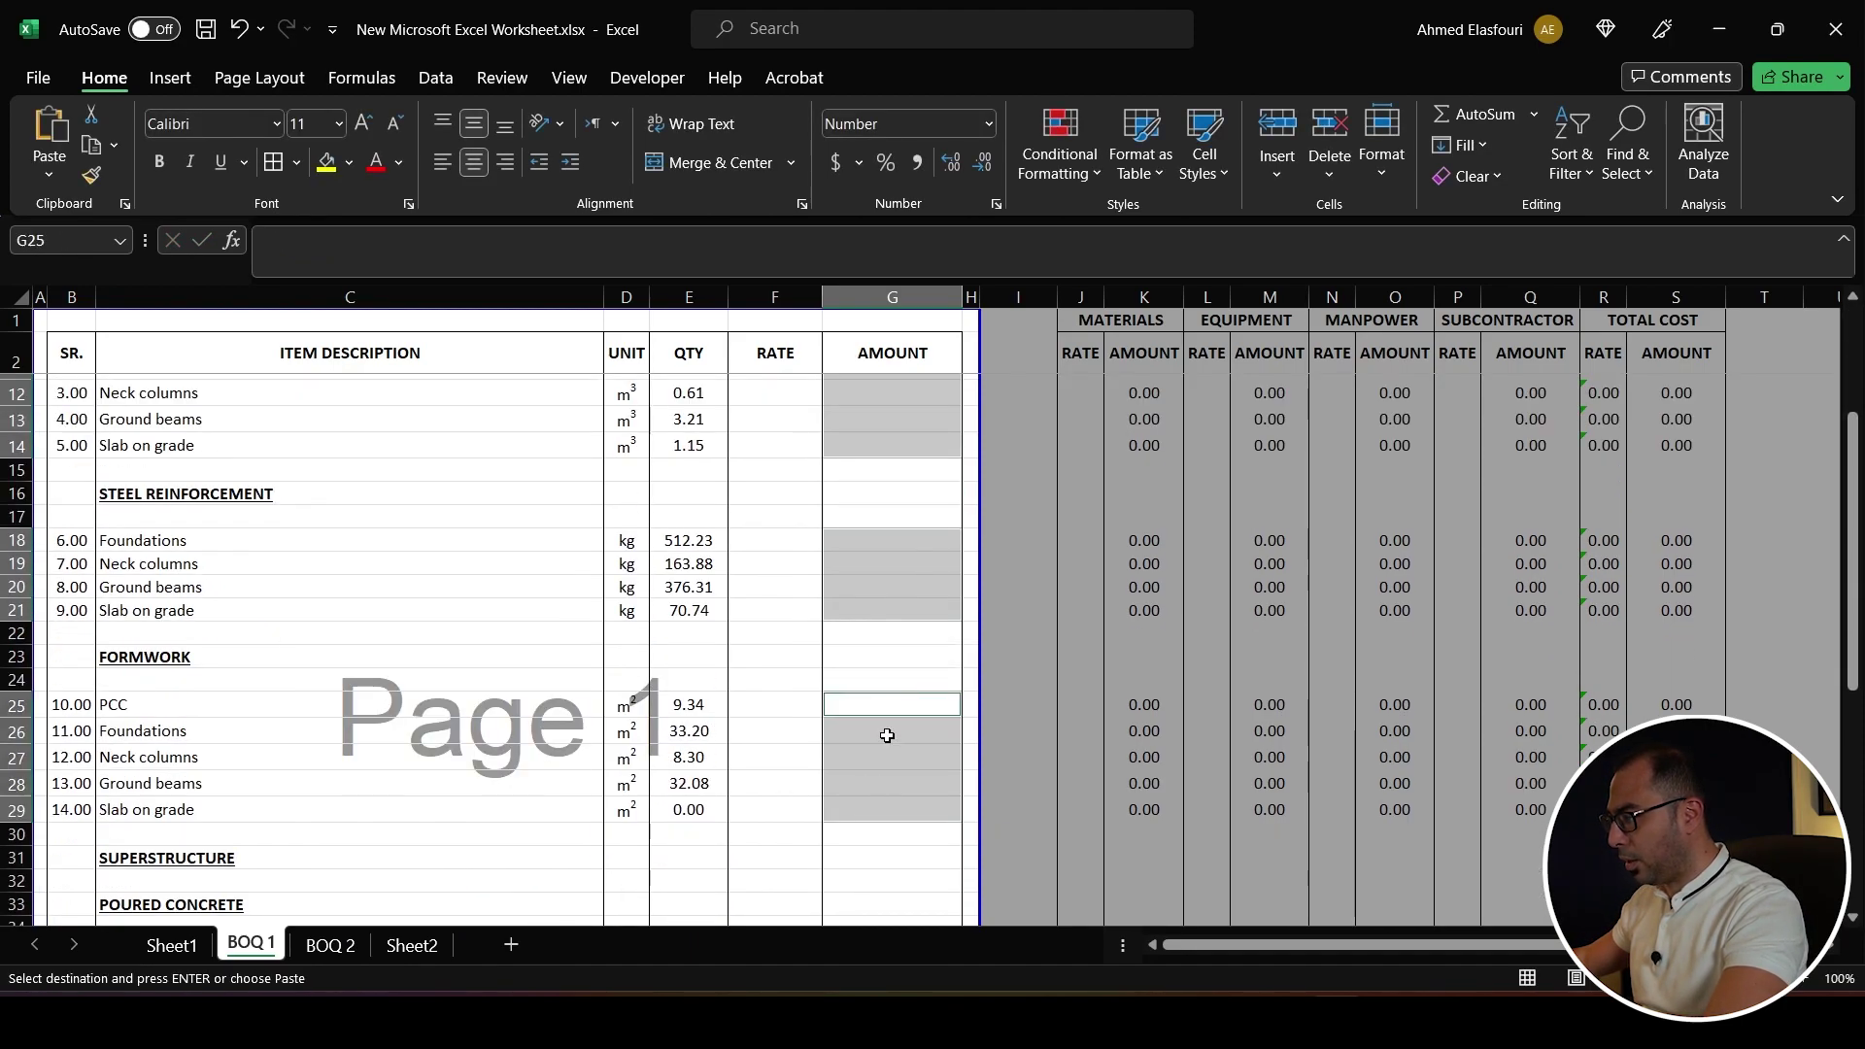
pyautogui.scroll(-3, 874, 720)
pyautogui.keyDown('ctrl'); pyautogui.click(875, 754); pyautogui.keyUp('ctrl')
pyautogui.keyDown('ctrl'); pyautogui.keyDown('shift'); pyautogui.click(892, 795); pyautogui.keyUp('shift'); pyautogui.keyUp('ctrl')
pyautogui.scroll(-5, 874, 754)
pyautogui.keyDown('ctrl'); pyautogui.click(892, 540); pyautogui.keyUp('ctrl')
pyautogui.keyDown('ctrl'); pyautogui.keyDown('shift'); pyautogui.click(892, 587); pyautogui.keyUp('shift'); pyautogui.keyUp('ctrl')
pyautogui.keyDown('ctrl'); pyautogui.click(892, 681); pyautogui.keyUp('ctrl')
pyautogui.keyDown('ctrl'); pyautogui.keyDown('shift'); pyautogui.click(892, 734); pyautogui.keyUp('shift'); pyautogui.keyUp('ctrl')
pyautogui.hotkey('alt', 'e')
pyautogui.press('s')
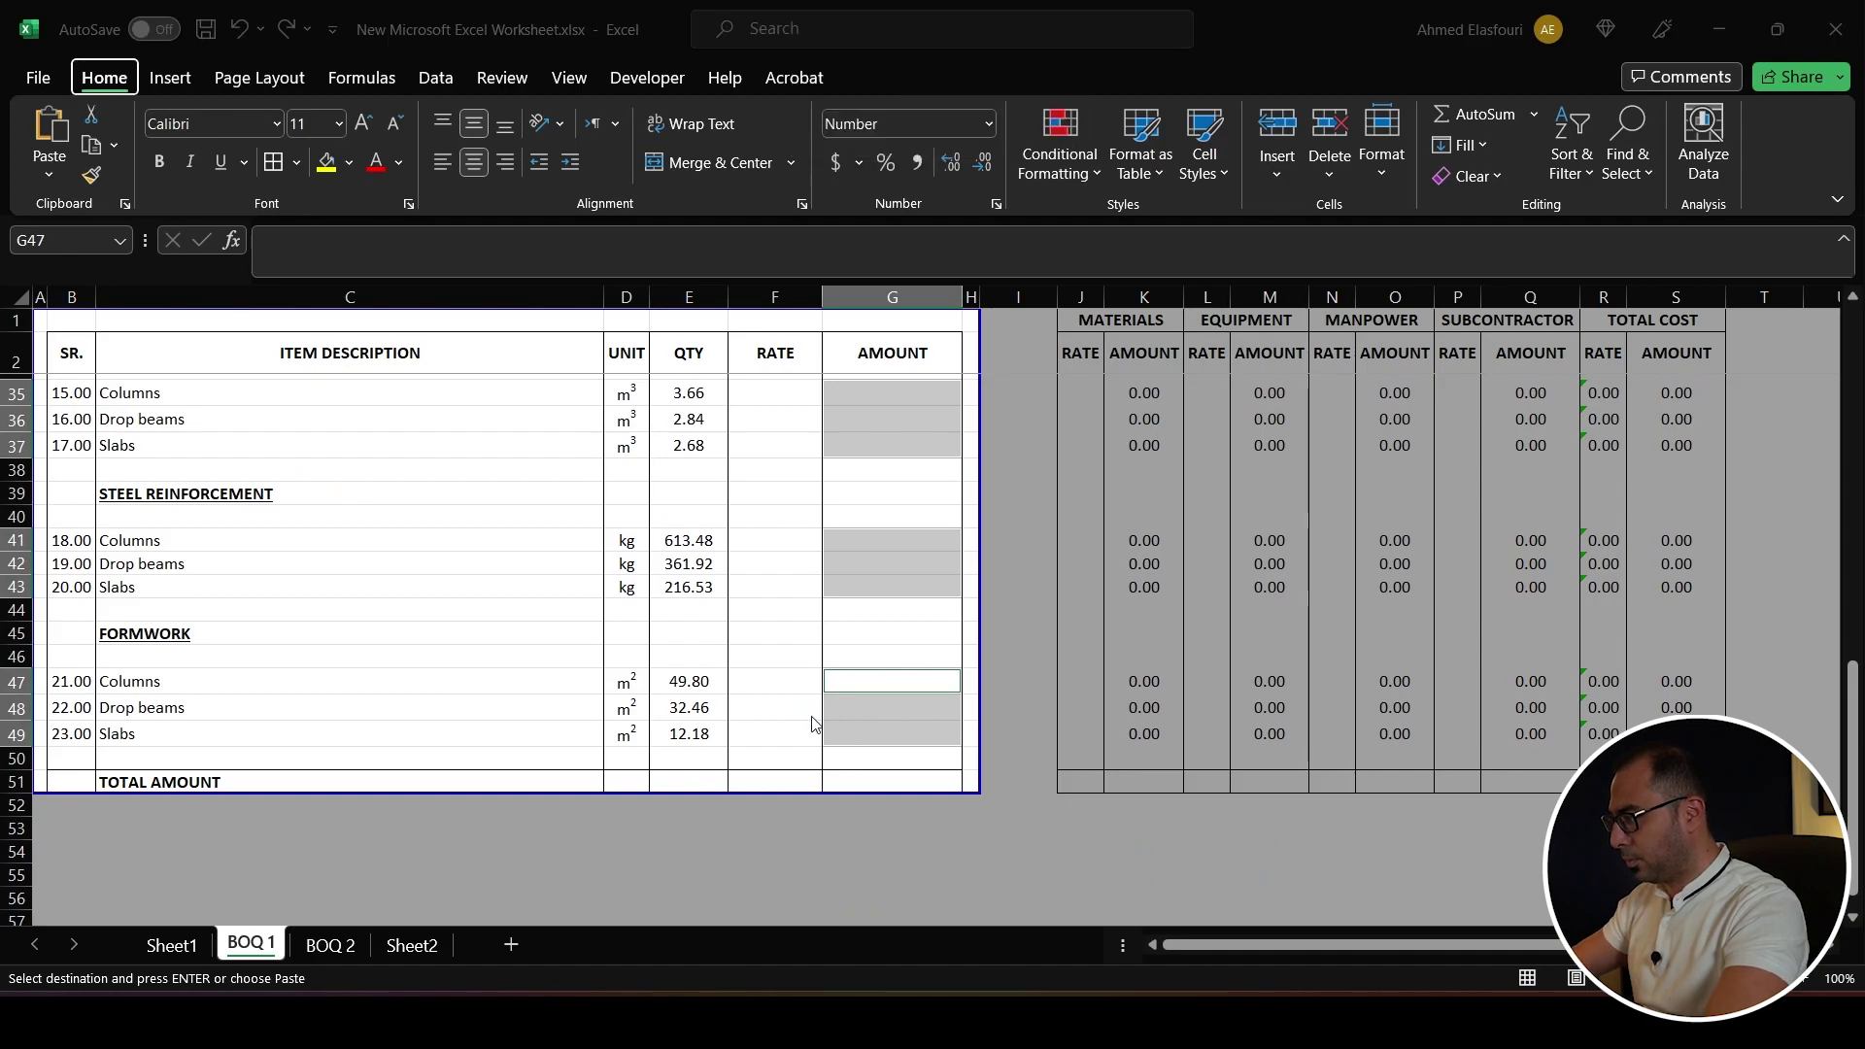
pyautogui.press('Return')
pyautogui.press('Escape')
# - Sum the BOQ amounts in the TOTAL AMOUNT cell G51 with =SUM(G9:G50)
pyautogui.click(849, 775)
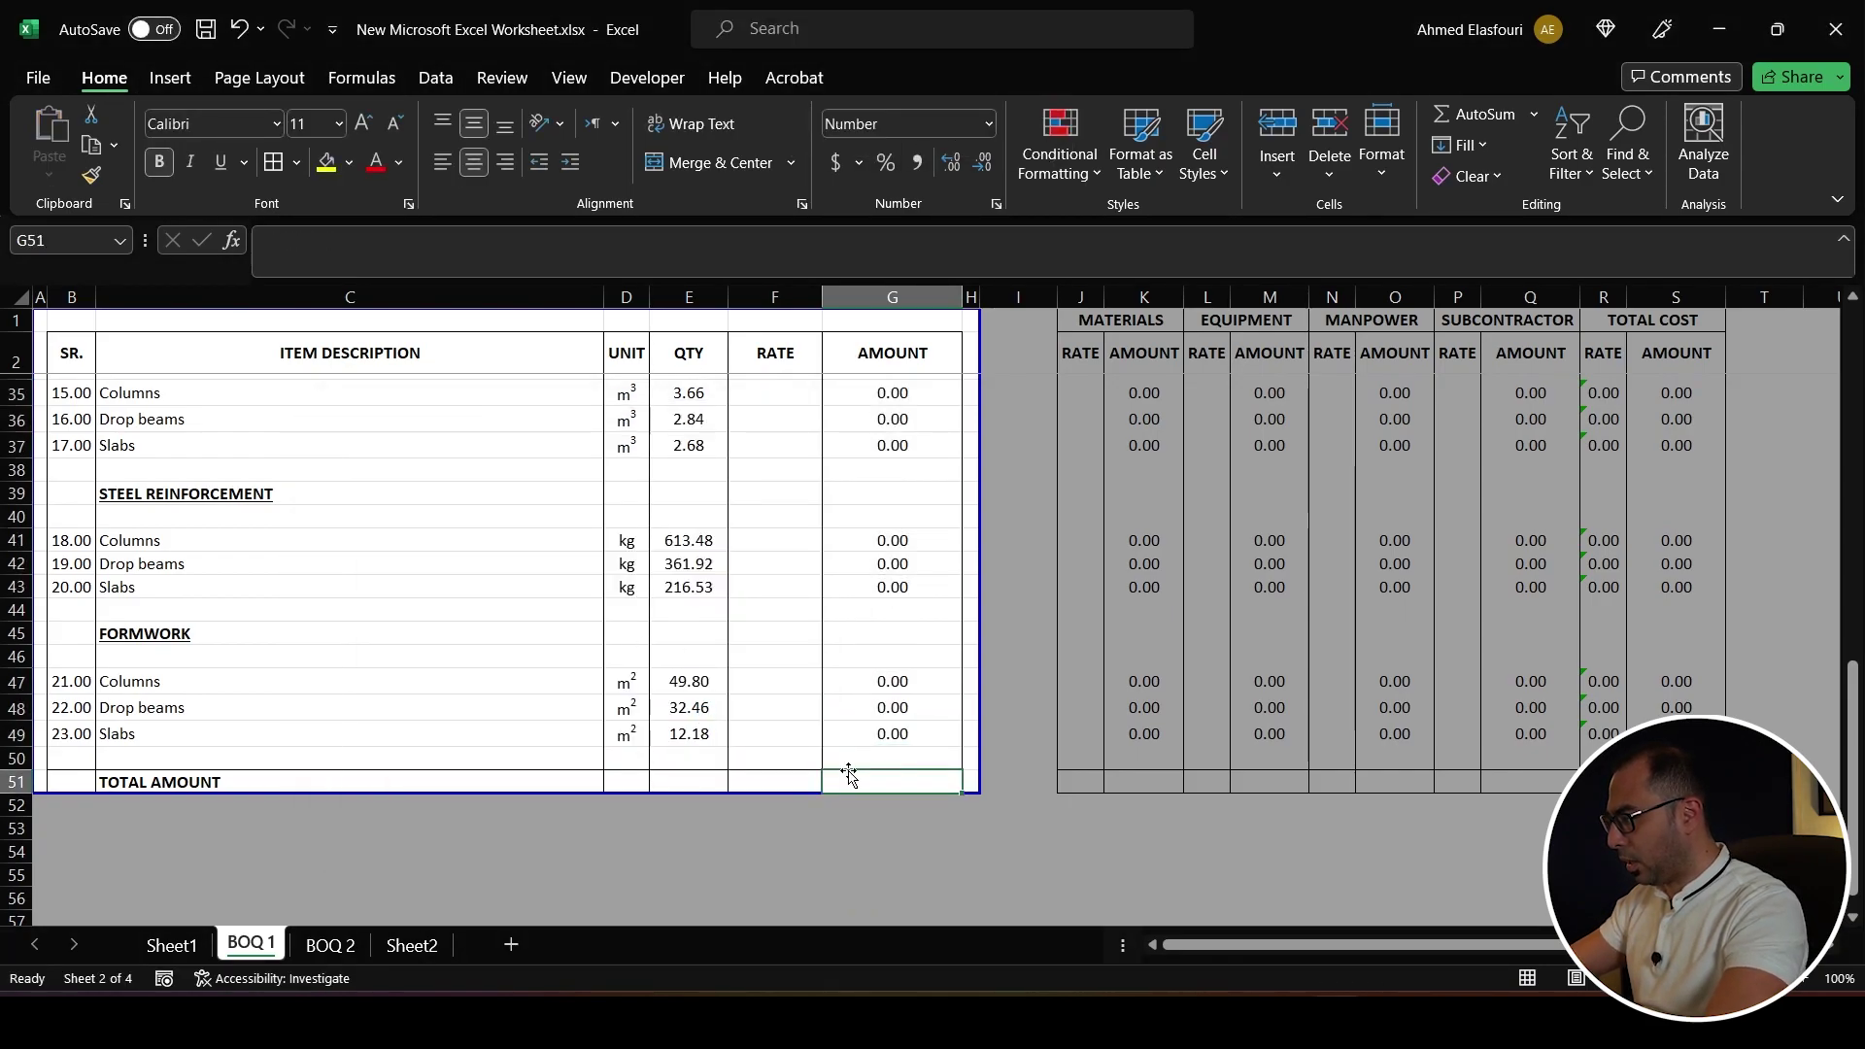
pyautogui.hotkey('alt', '=')
pyautogui.click(874, 759)
pyautogui.scroll(10, 884, 632)
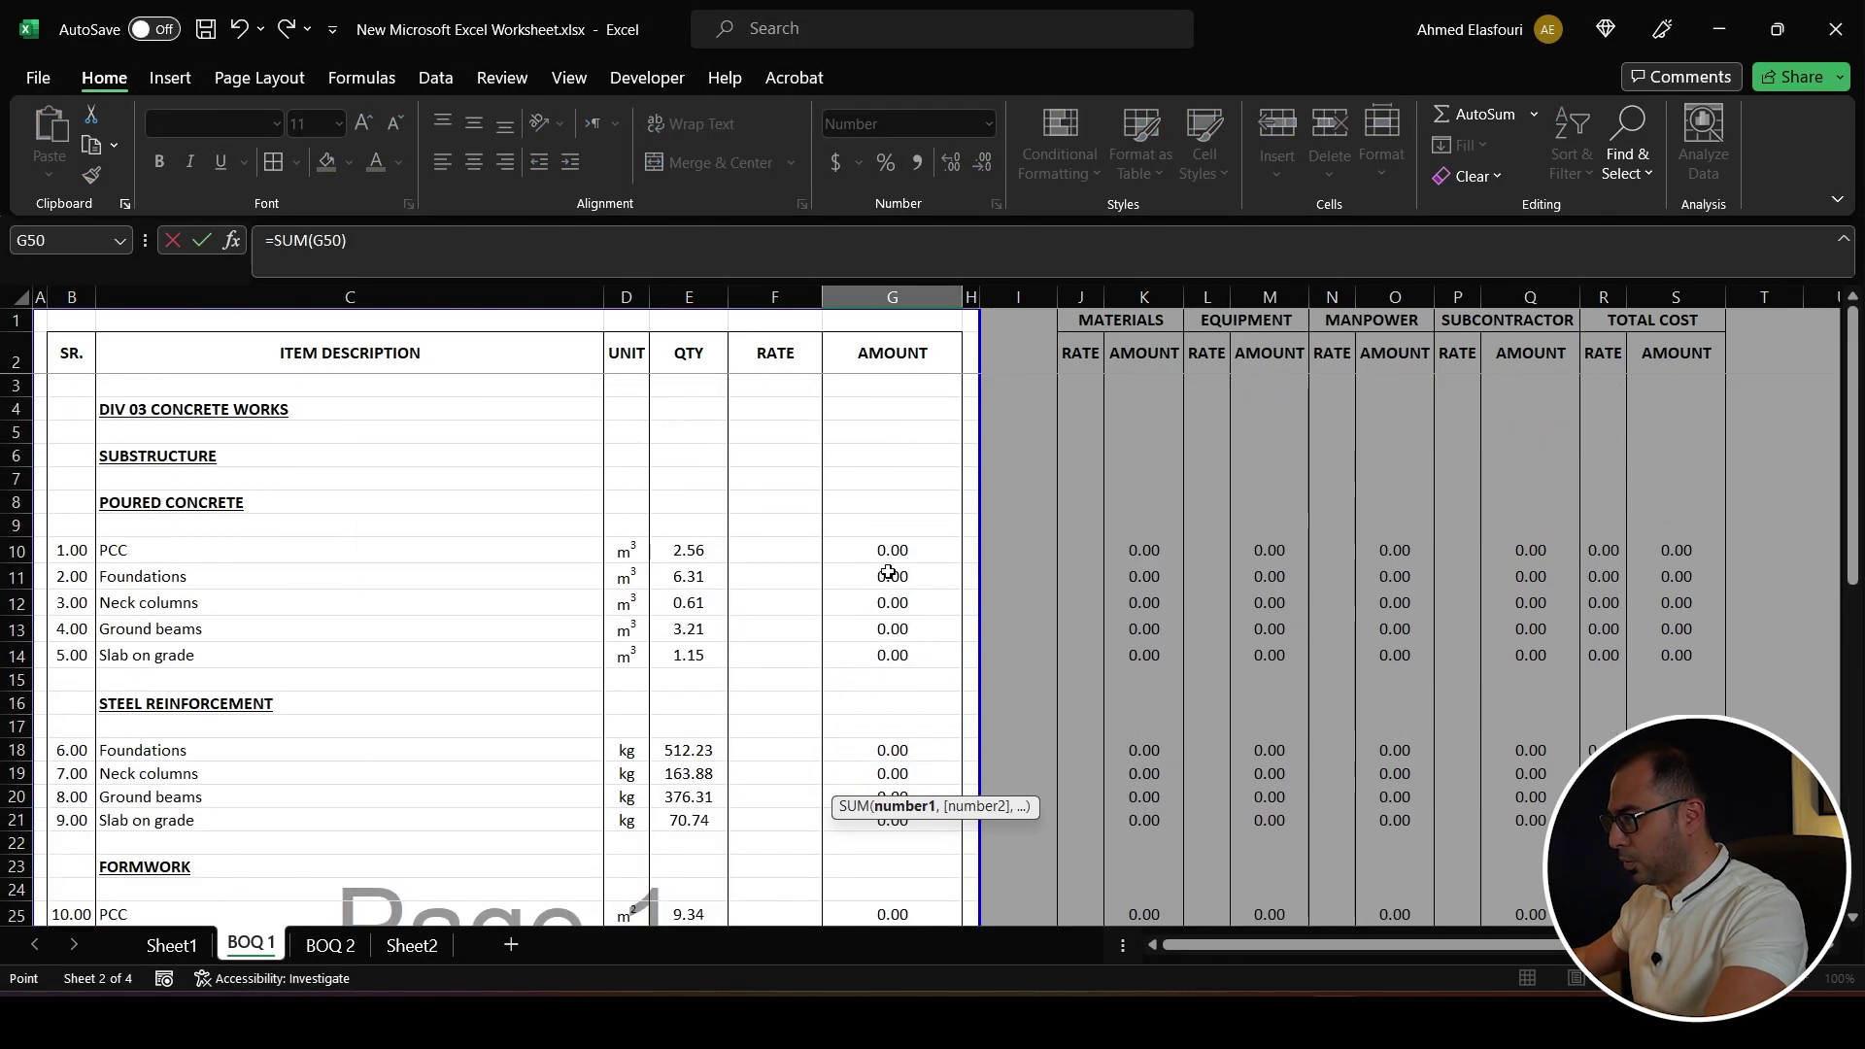
pyautogui.keyDown('shift'); pyautogui.click(888, 524); pyautogui.keyUp('shift')
pyautogui.press('Return')
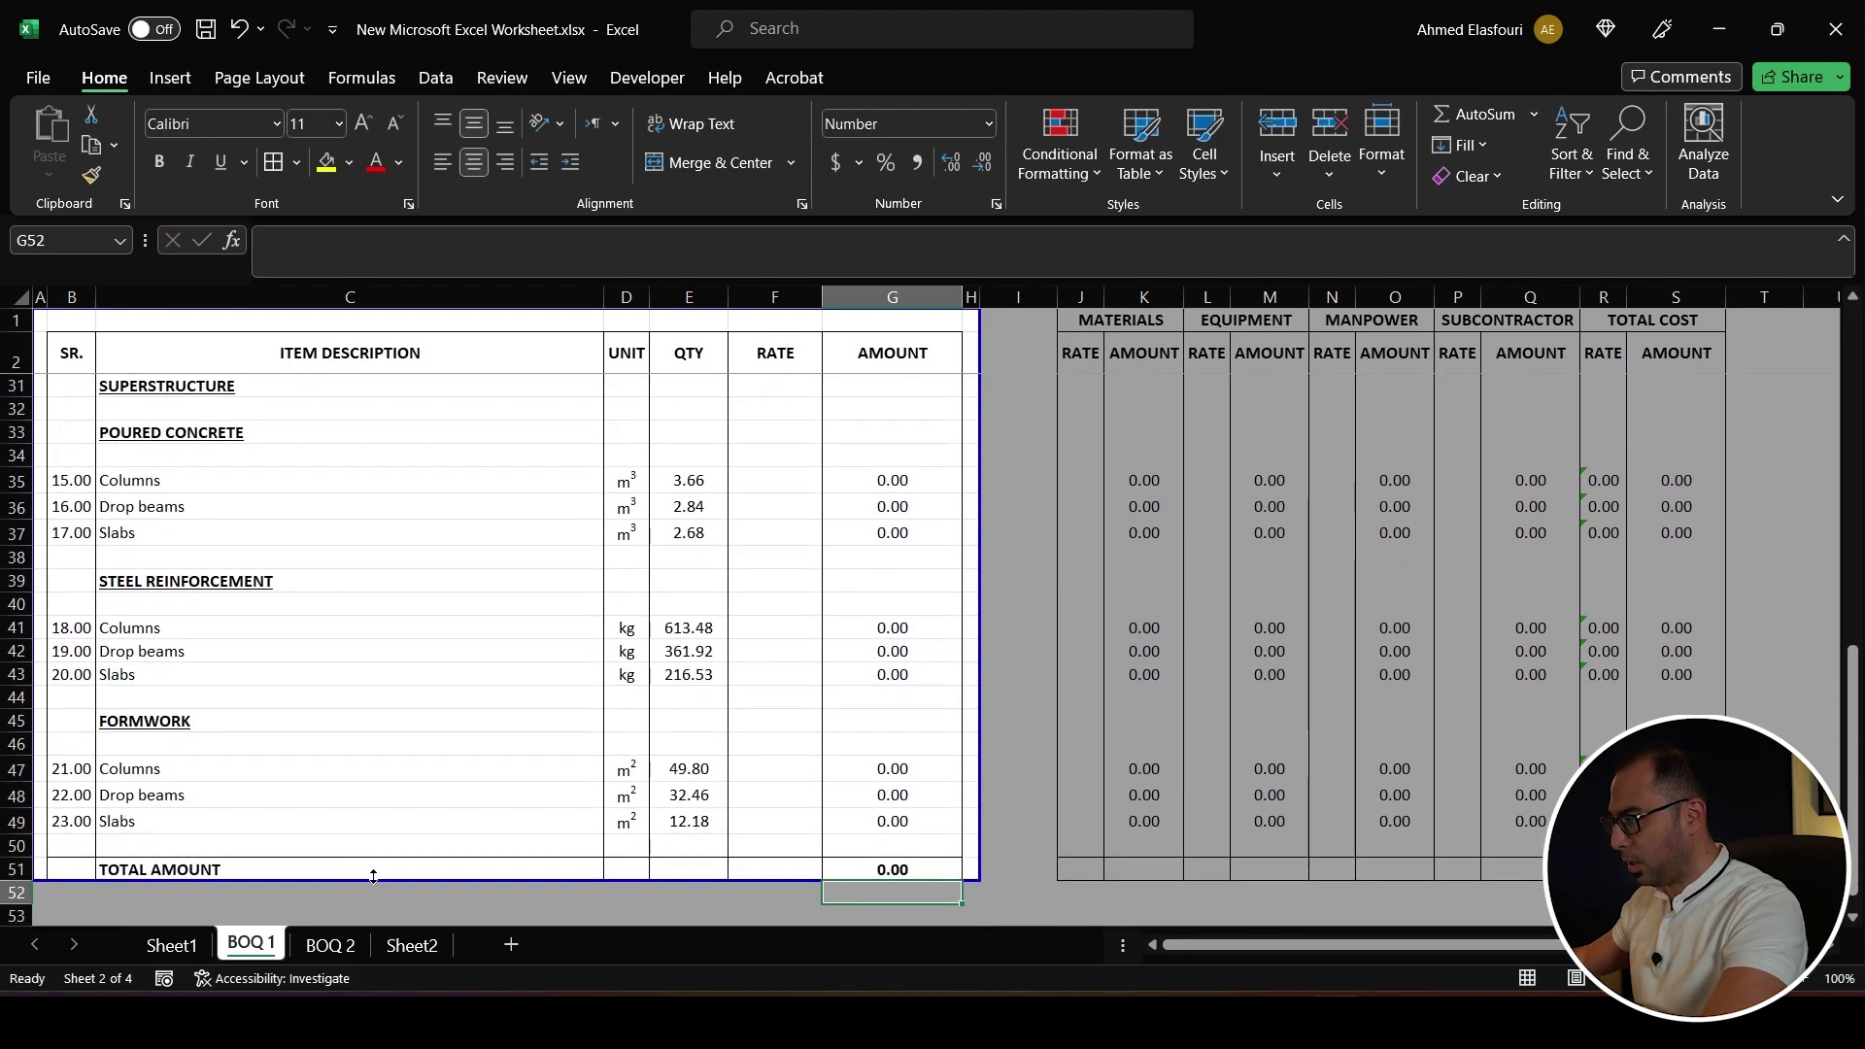
# - Copy the G51 total formula to K51, M51, O51, Q51 and S51 using Paste Special, and check the range in M51
pyautogui.click(918, 866)
pyautogui.hotkey('ctrl', 'c')
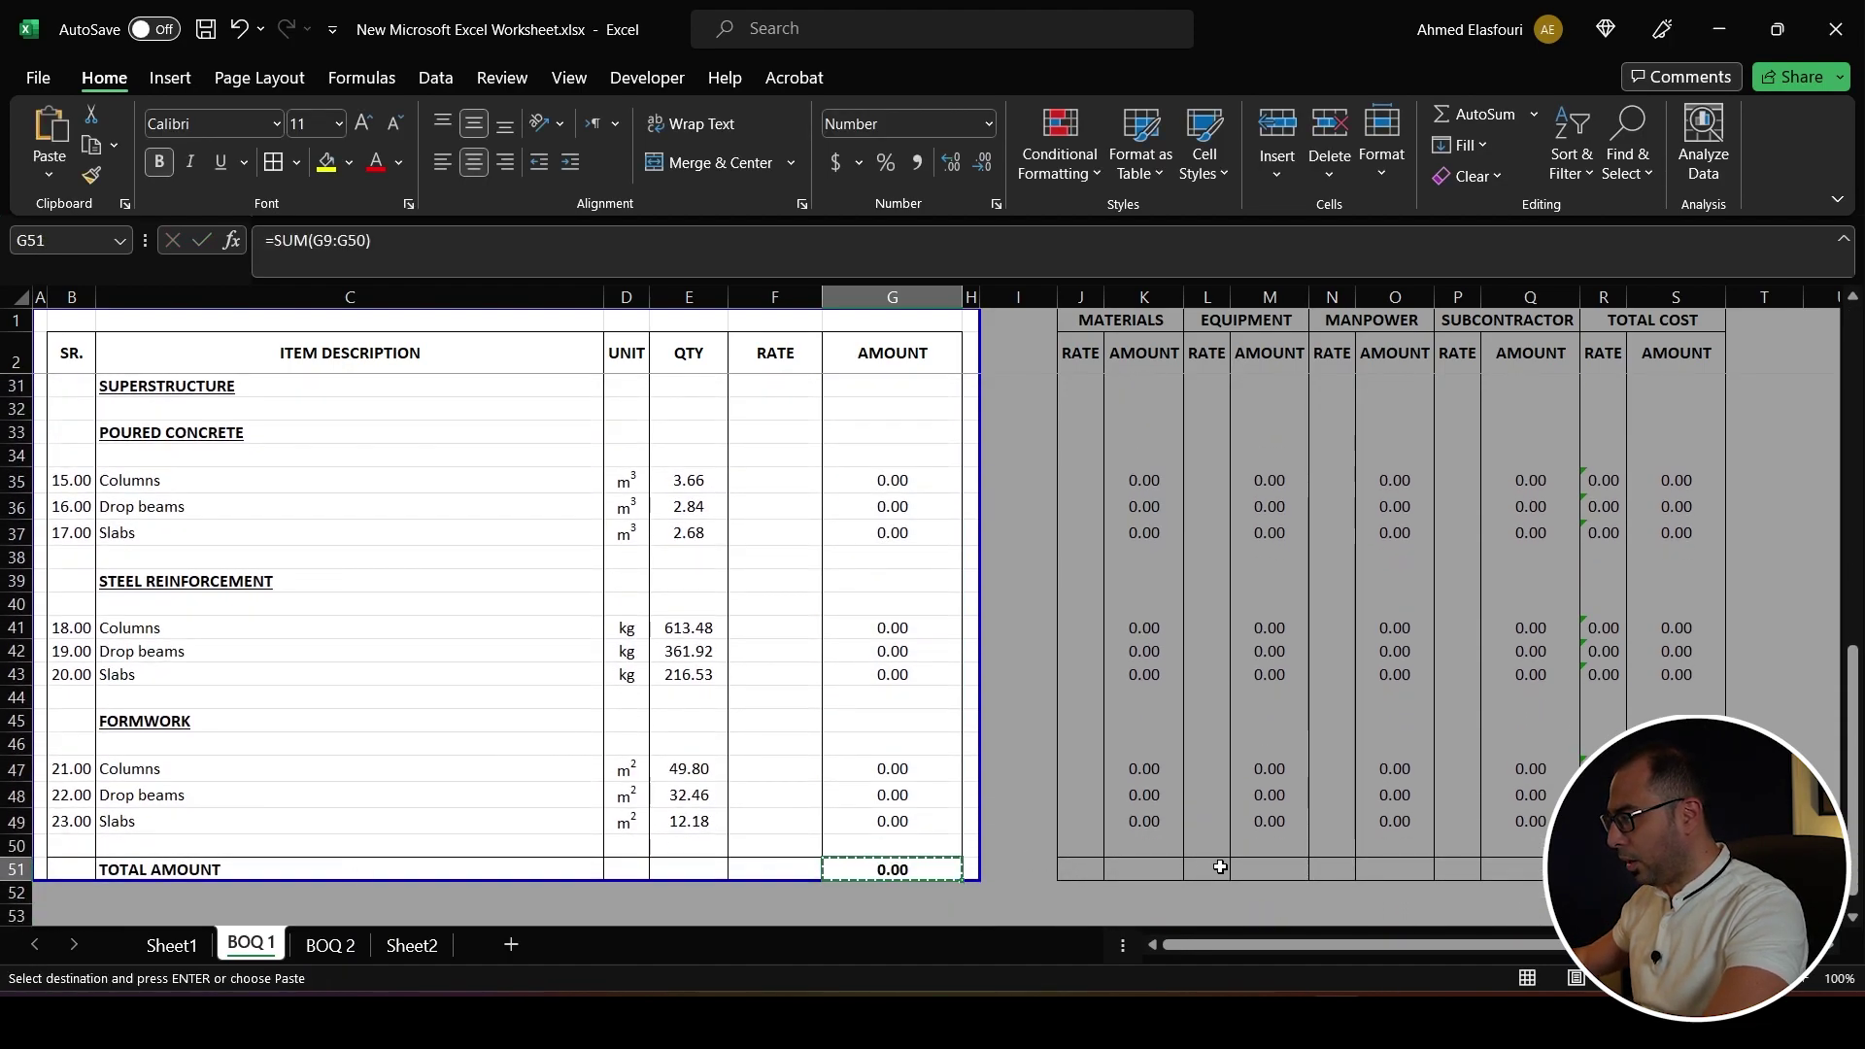
pyautogui.click(1140, 865)
pyautogui.keyDown('ctrl'); pyautogui.click(1292, 864); pyautogui.keyUp('ctrl')
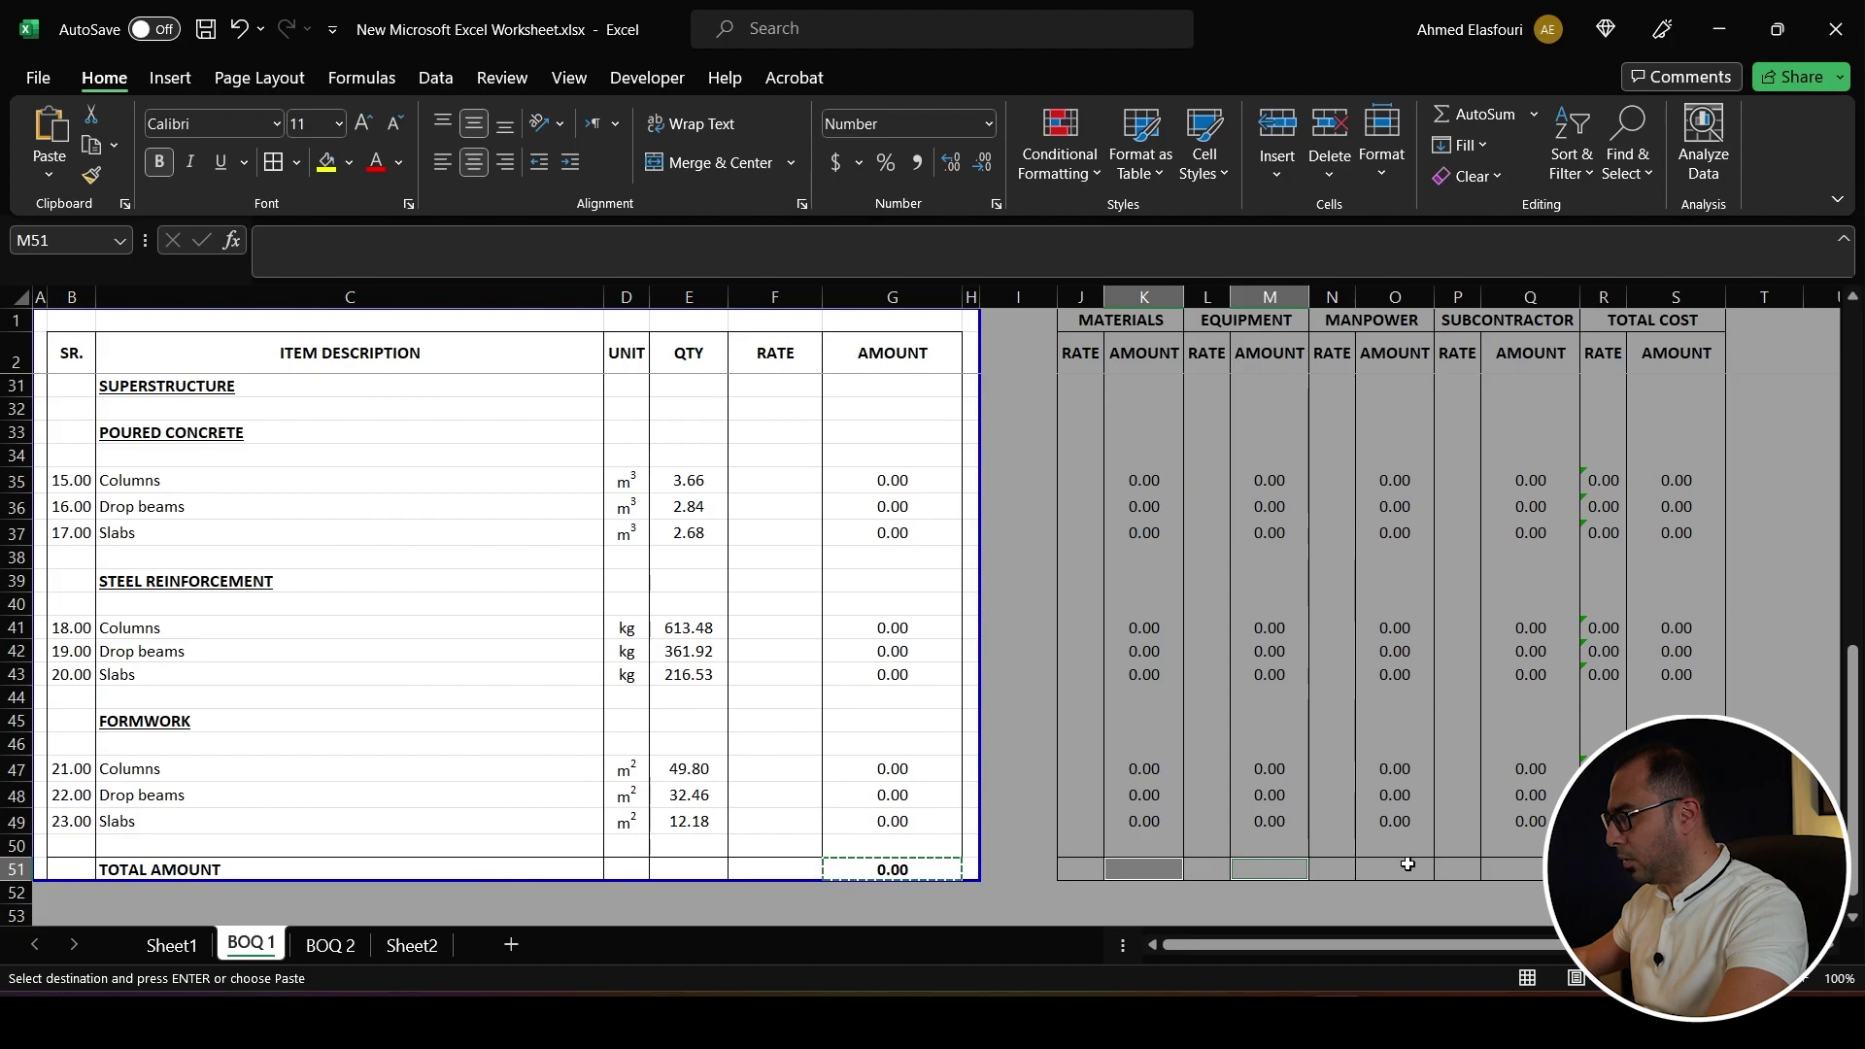
pyautogui.keyDown('ctrl'); pyautogui.click(1408, 865); pyautogui.keyUp('ctrl')
pyautogui.keyDown('ctrl'); pyautogui.click(1530, 866); pyautogui.keyUp('ctrl')
pyautogui.keyDown('ctrl'); pyautogui.click(1677, 866); pyautogui.keyUp('ctrl')
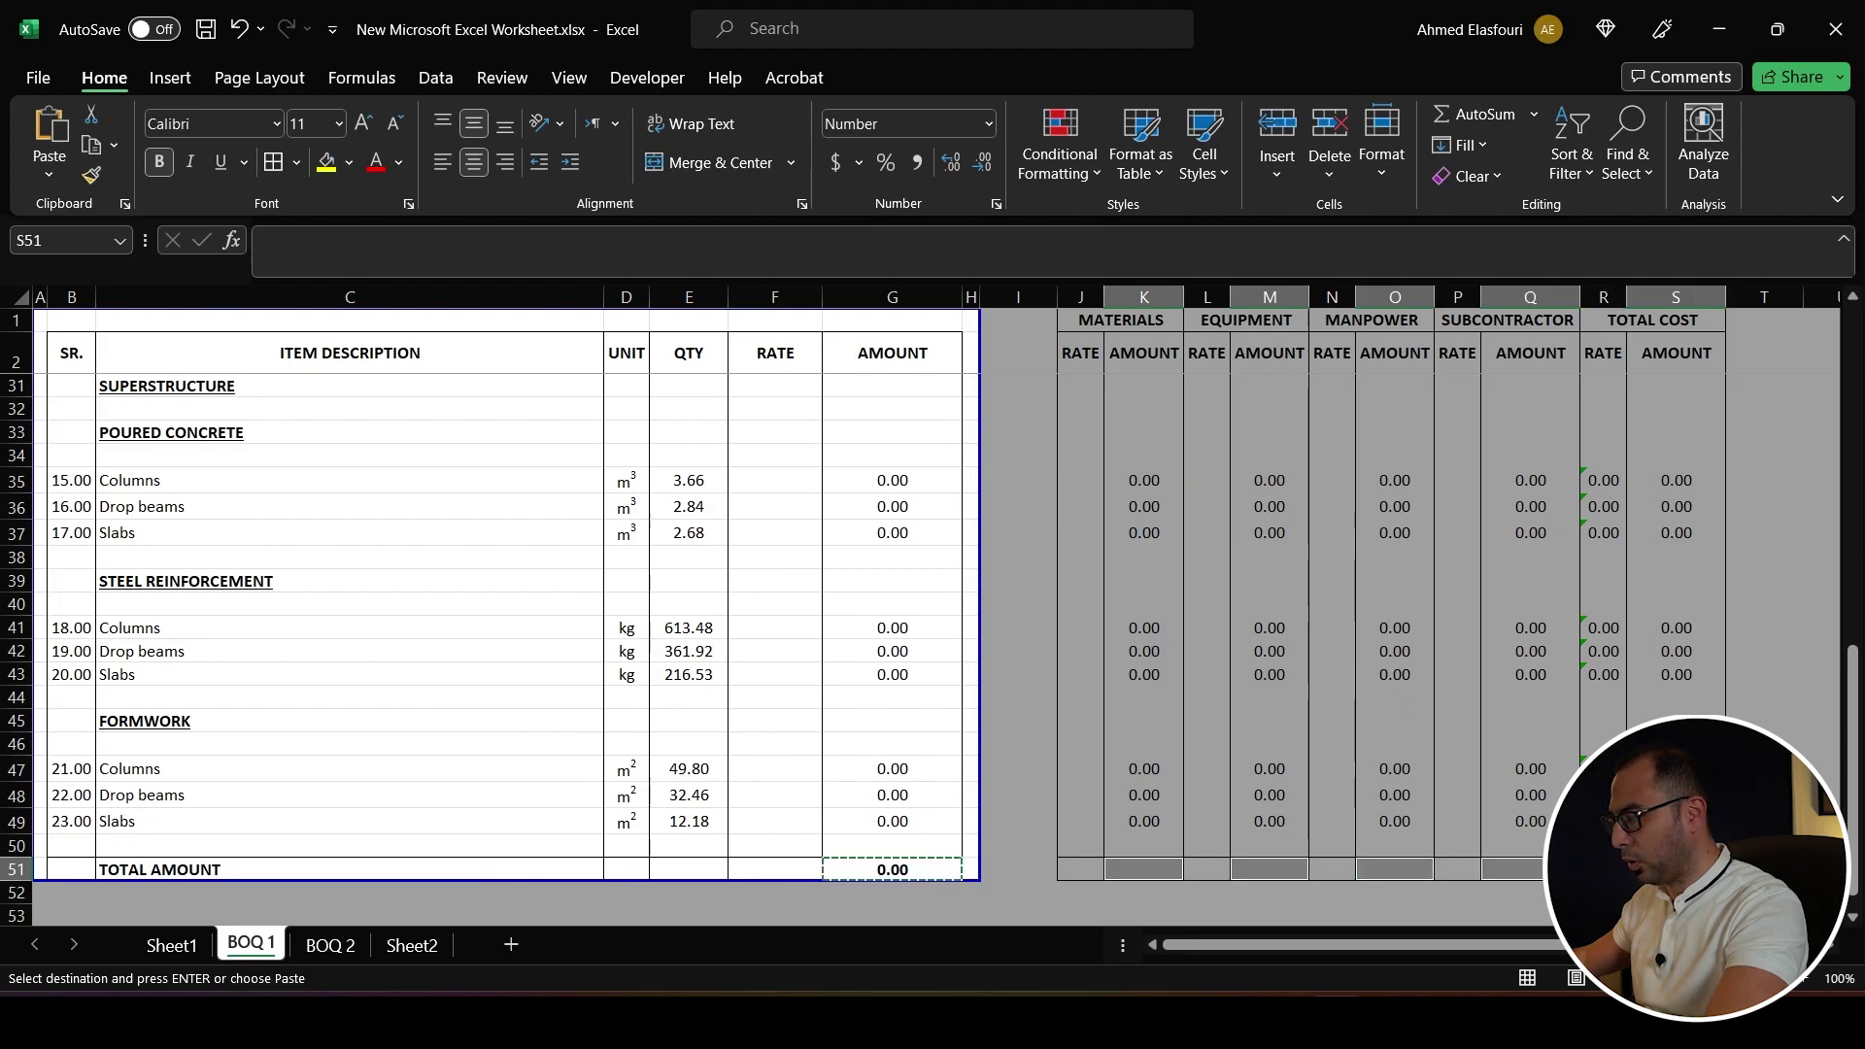
pyautogui.hotkey('ctrl', 'alt', 'v')
pyautogui.press('Return')
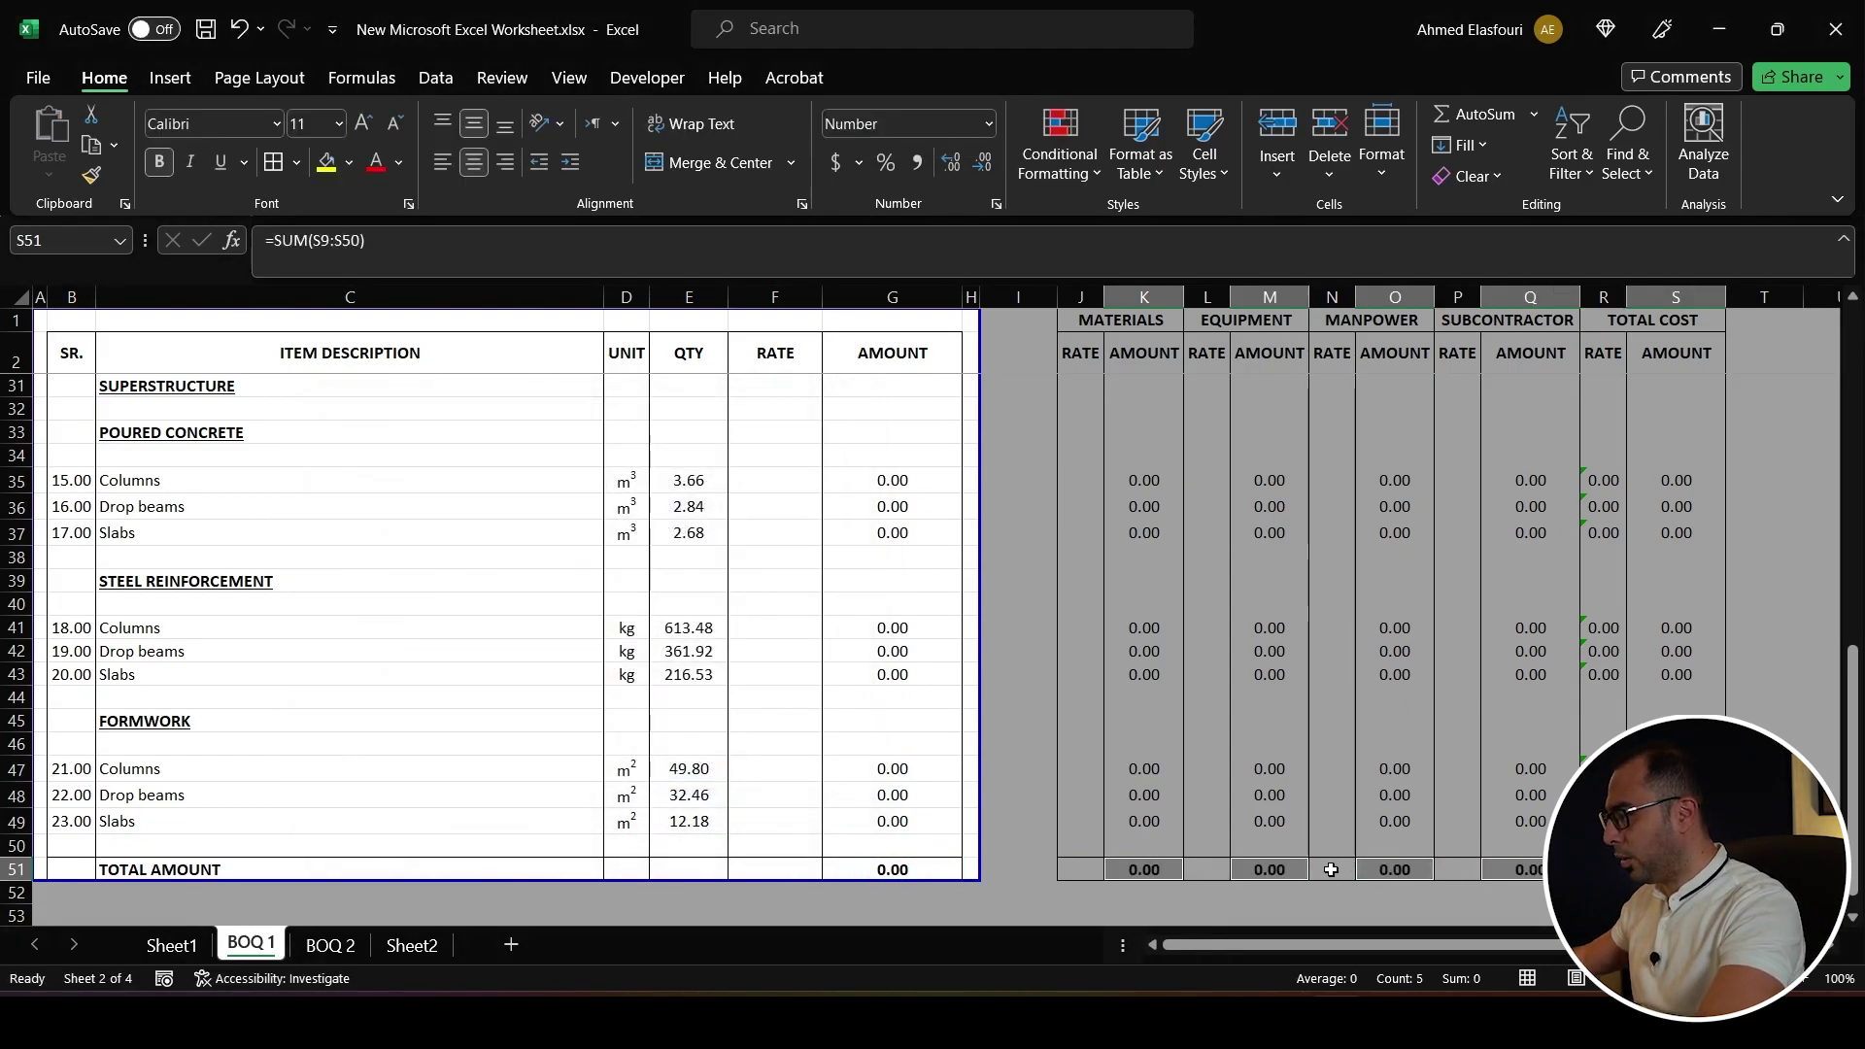
pyautogui.doubleClick(1270, 870)
pyautogui.scroll(9, 1278, 670)
pyautogui.press('Escape')
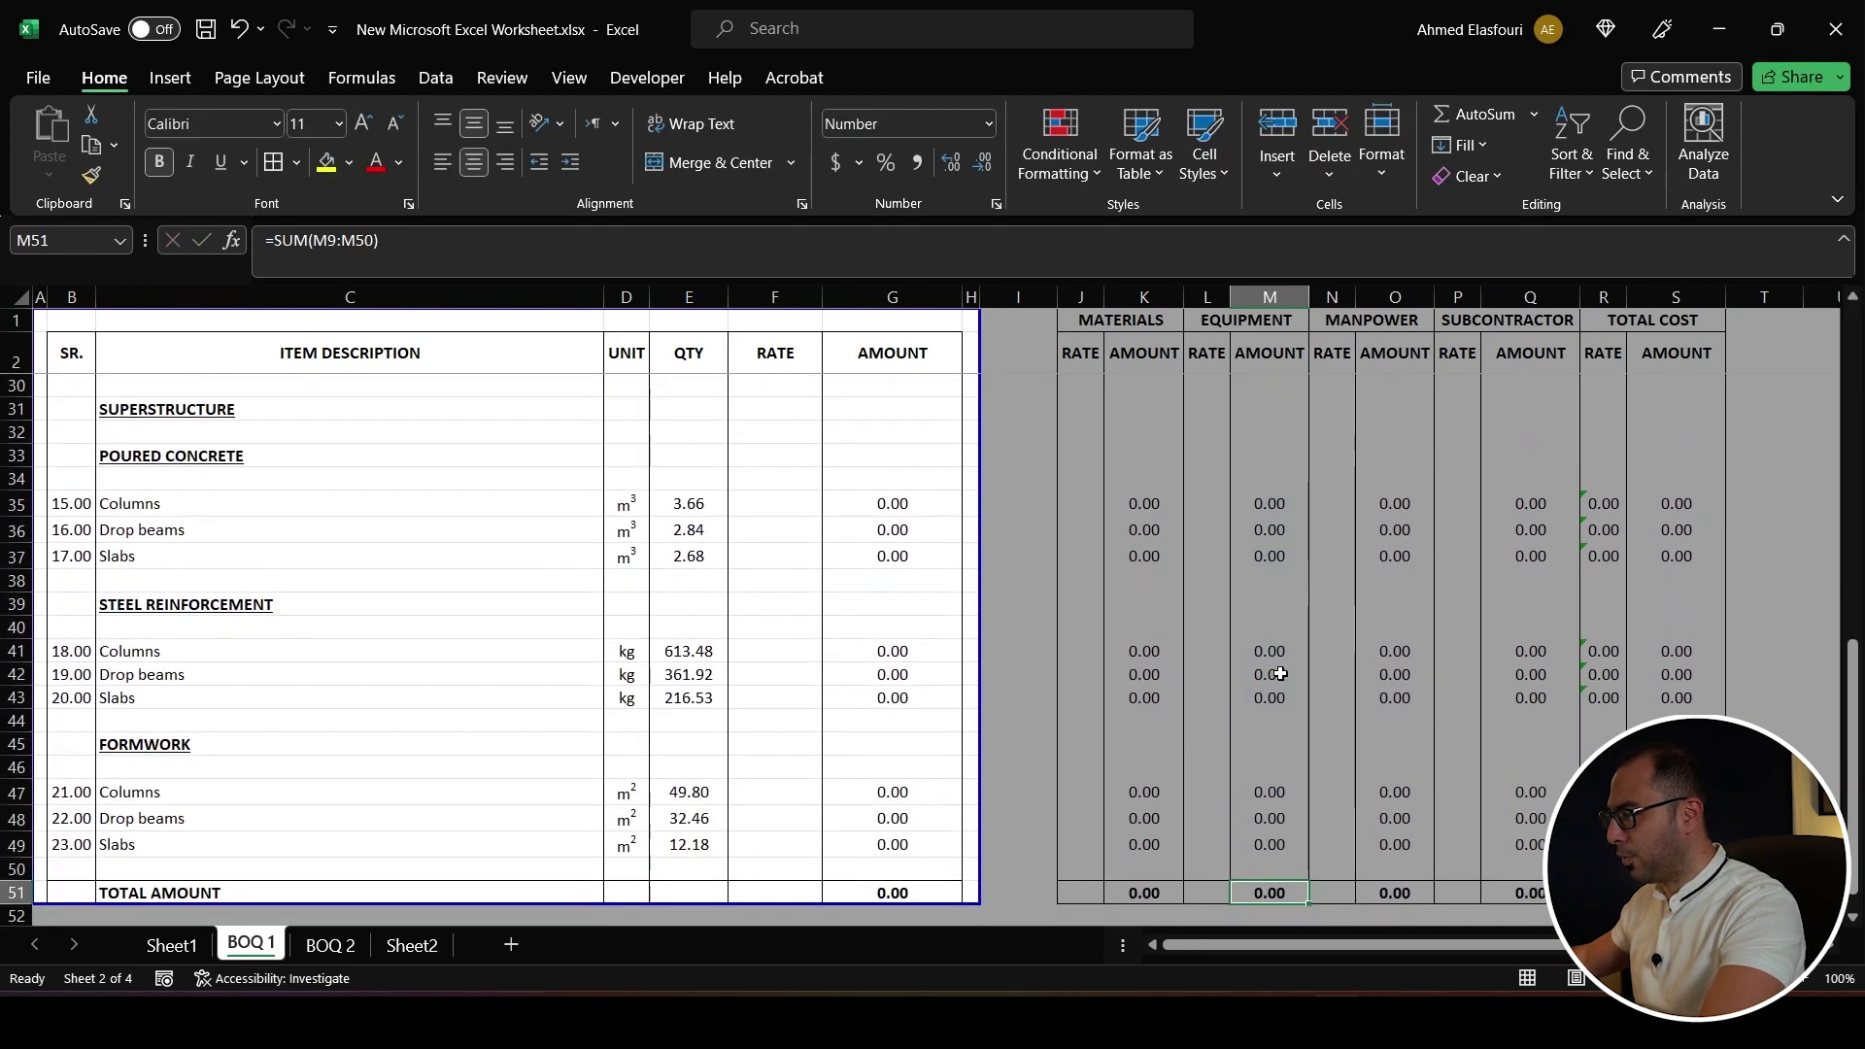
# - Narrow the blank spacer column I and copy the total cost amount column S into column T
pyautogui.scroll(10, 1299, 684)
pyautogui.moveTo(1057, 296); pyautogui.dragTo(1006, 296)
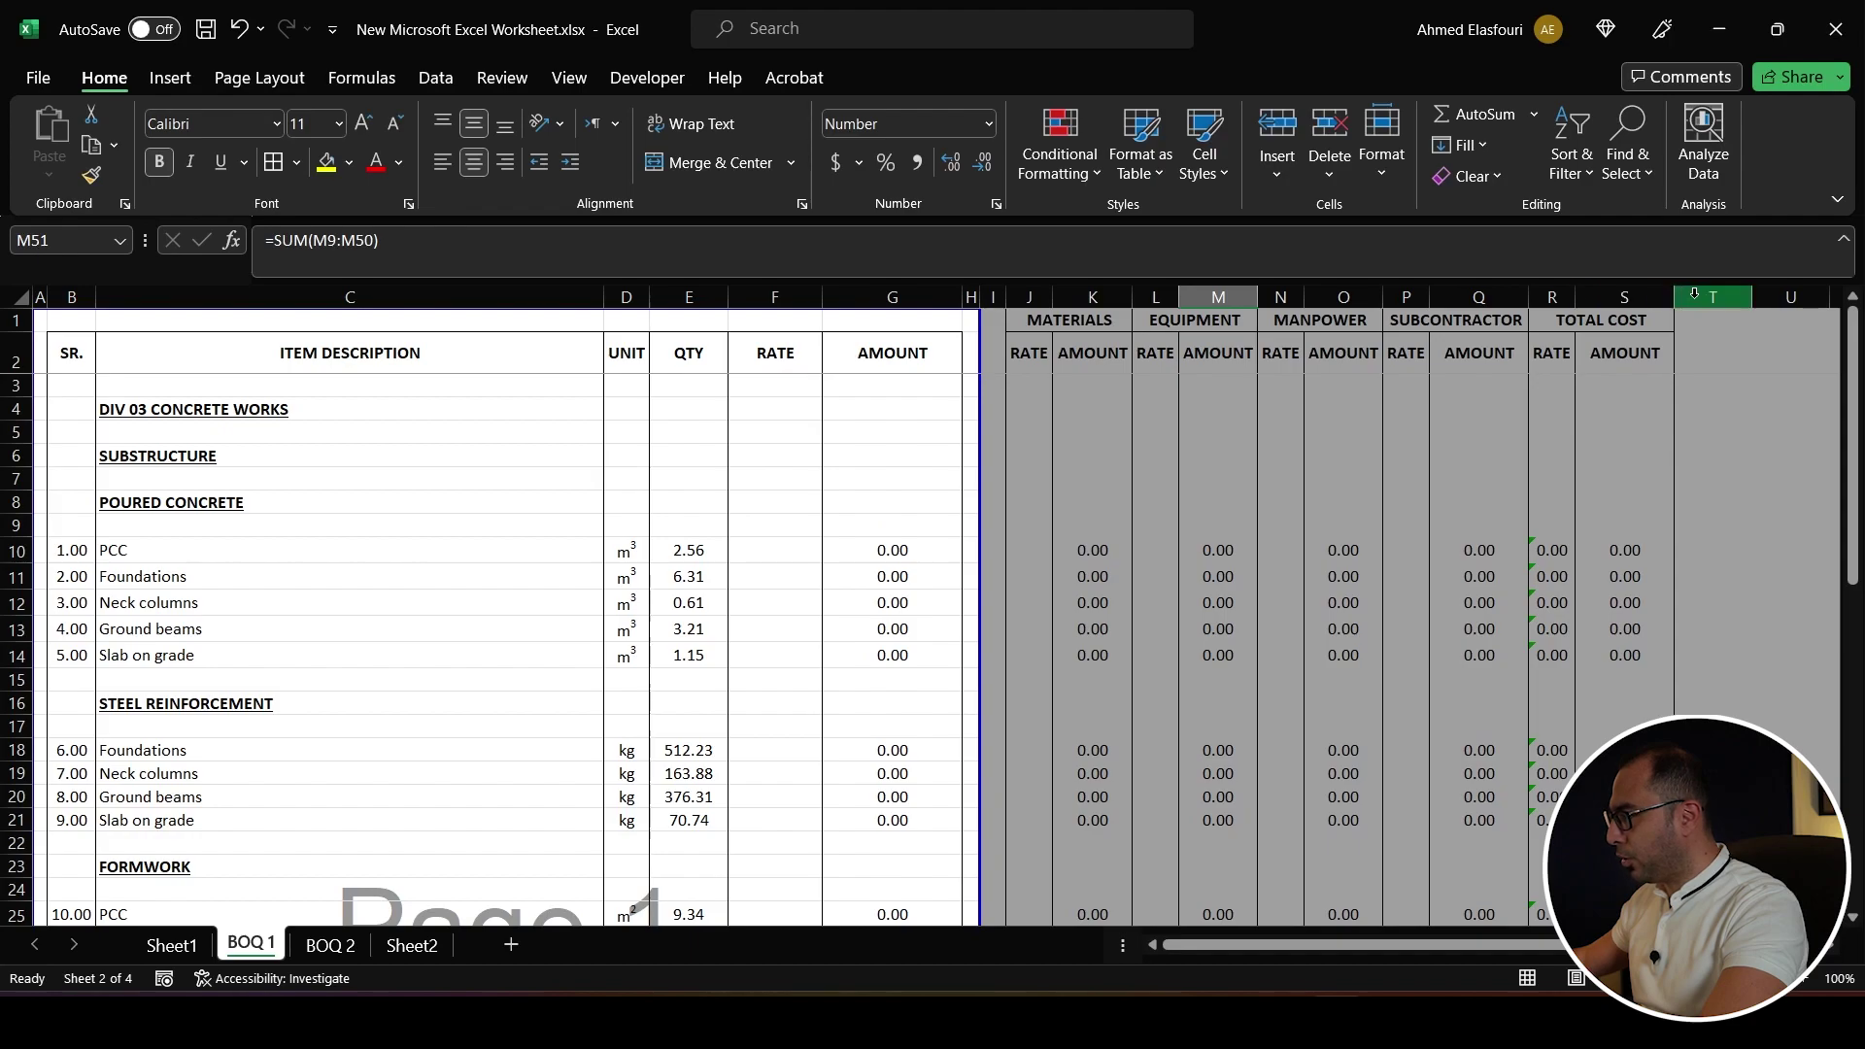
pyautogui.click(1642, 297)
pyautogui.hotkey('ctrl', 'c')
pyautogui.click(1713, 297)
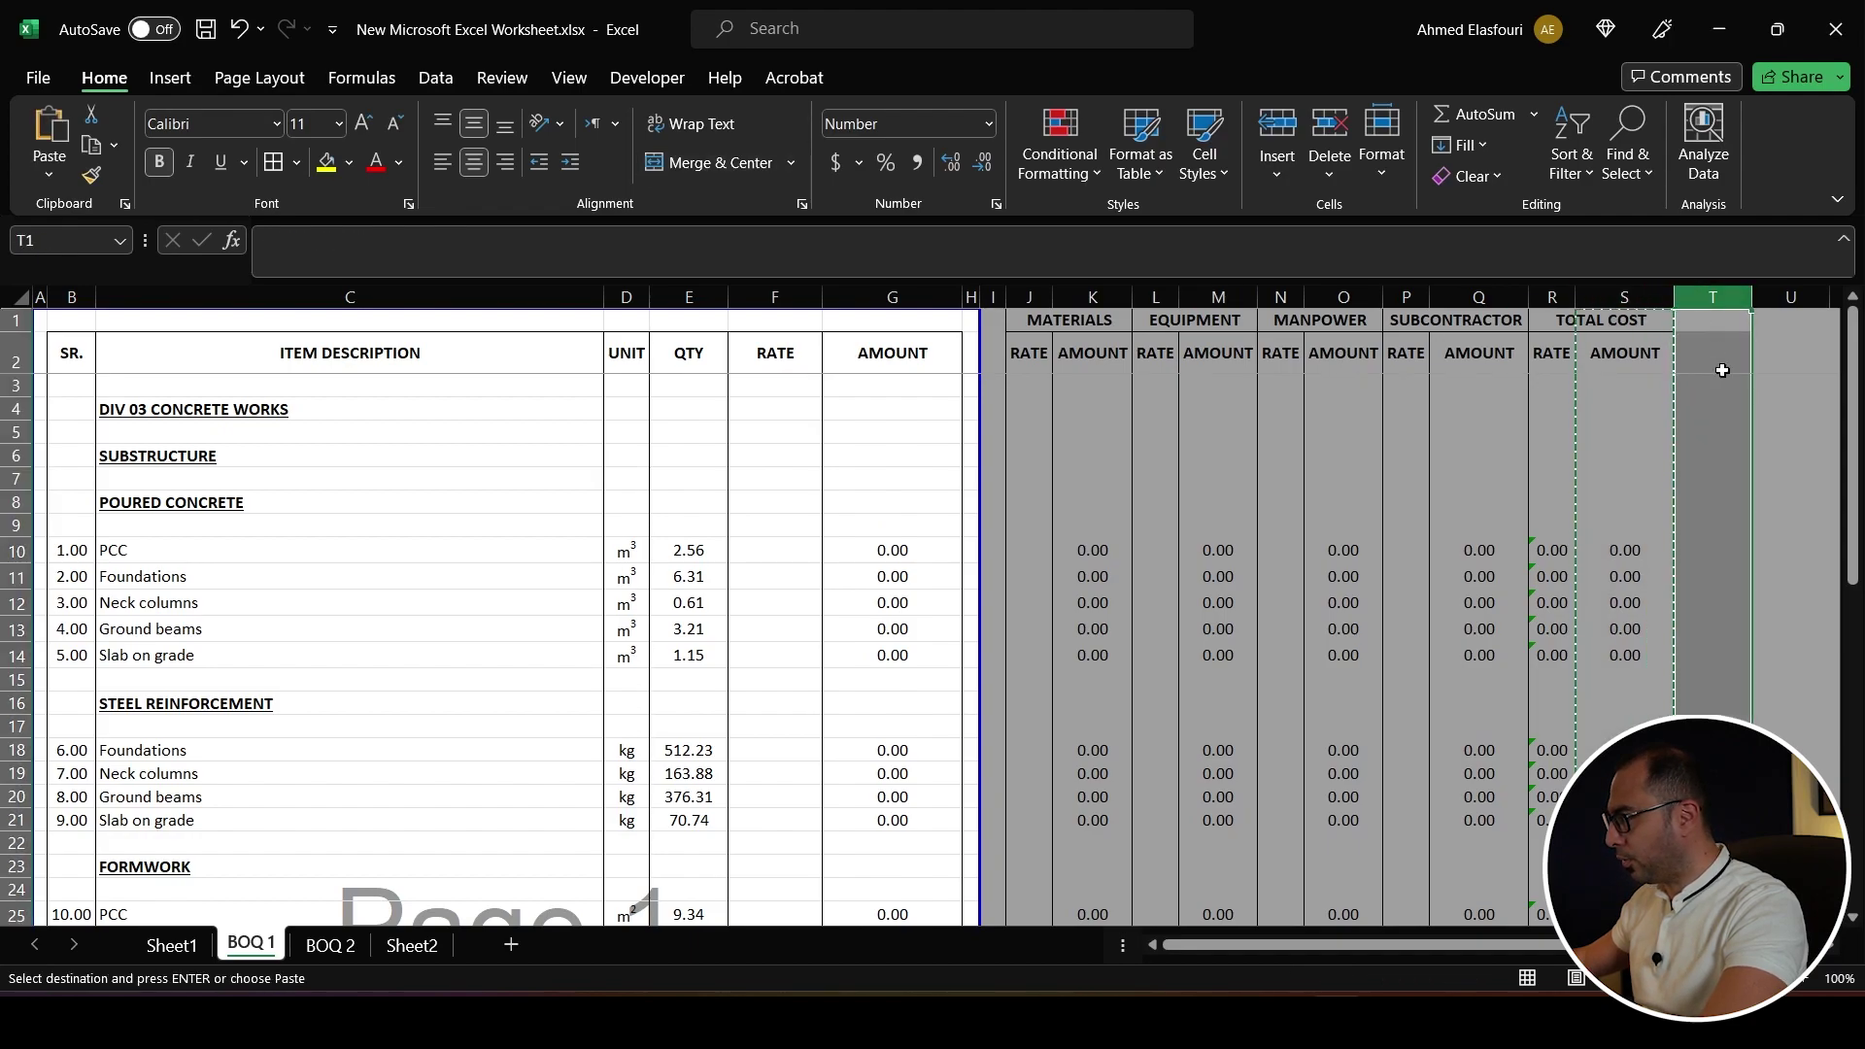
pyautogui.press('Return')
# - Replace column T's heading with % and merge and center it across T1:T2
pyautogui.click(1745, 323)
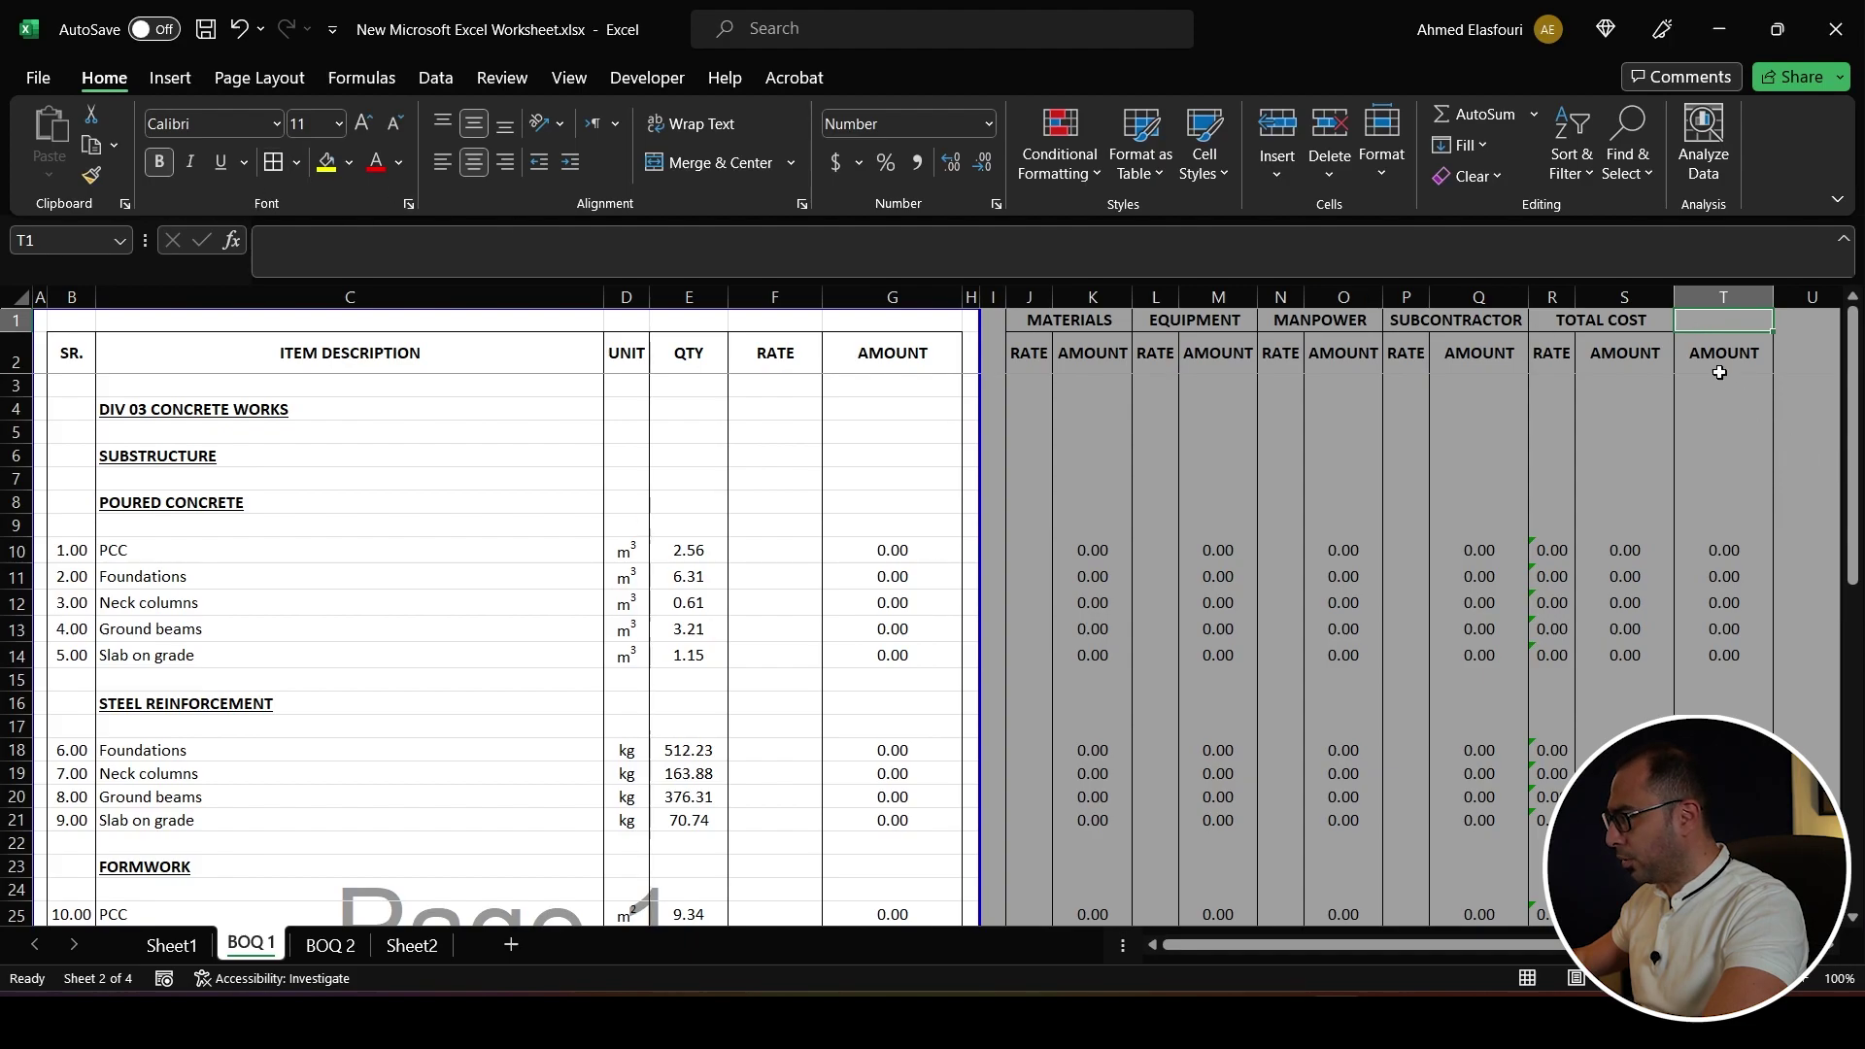
pyautogui.click(1718, 367)
pyautogui.write('%')
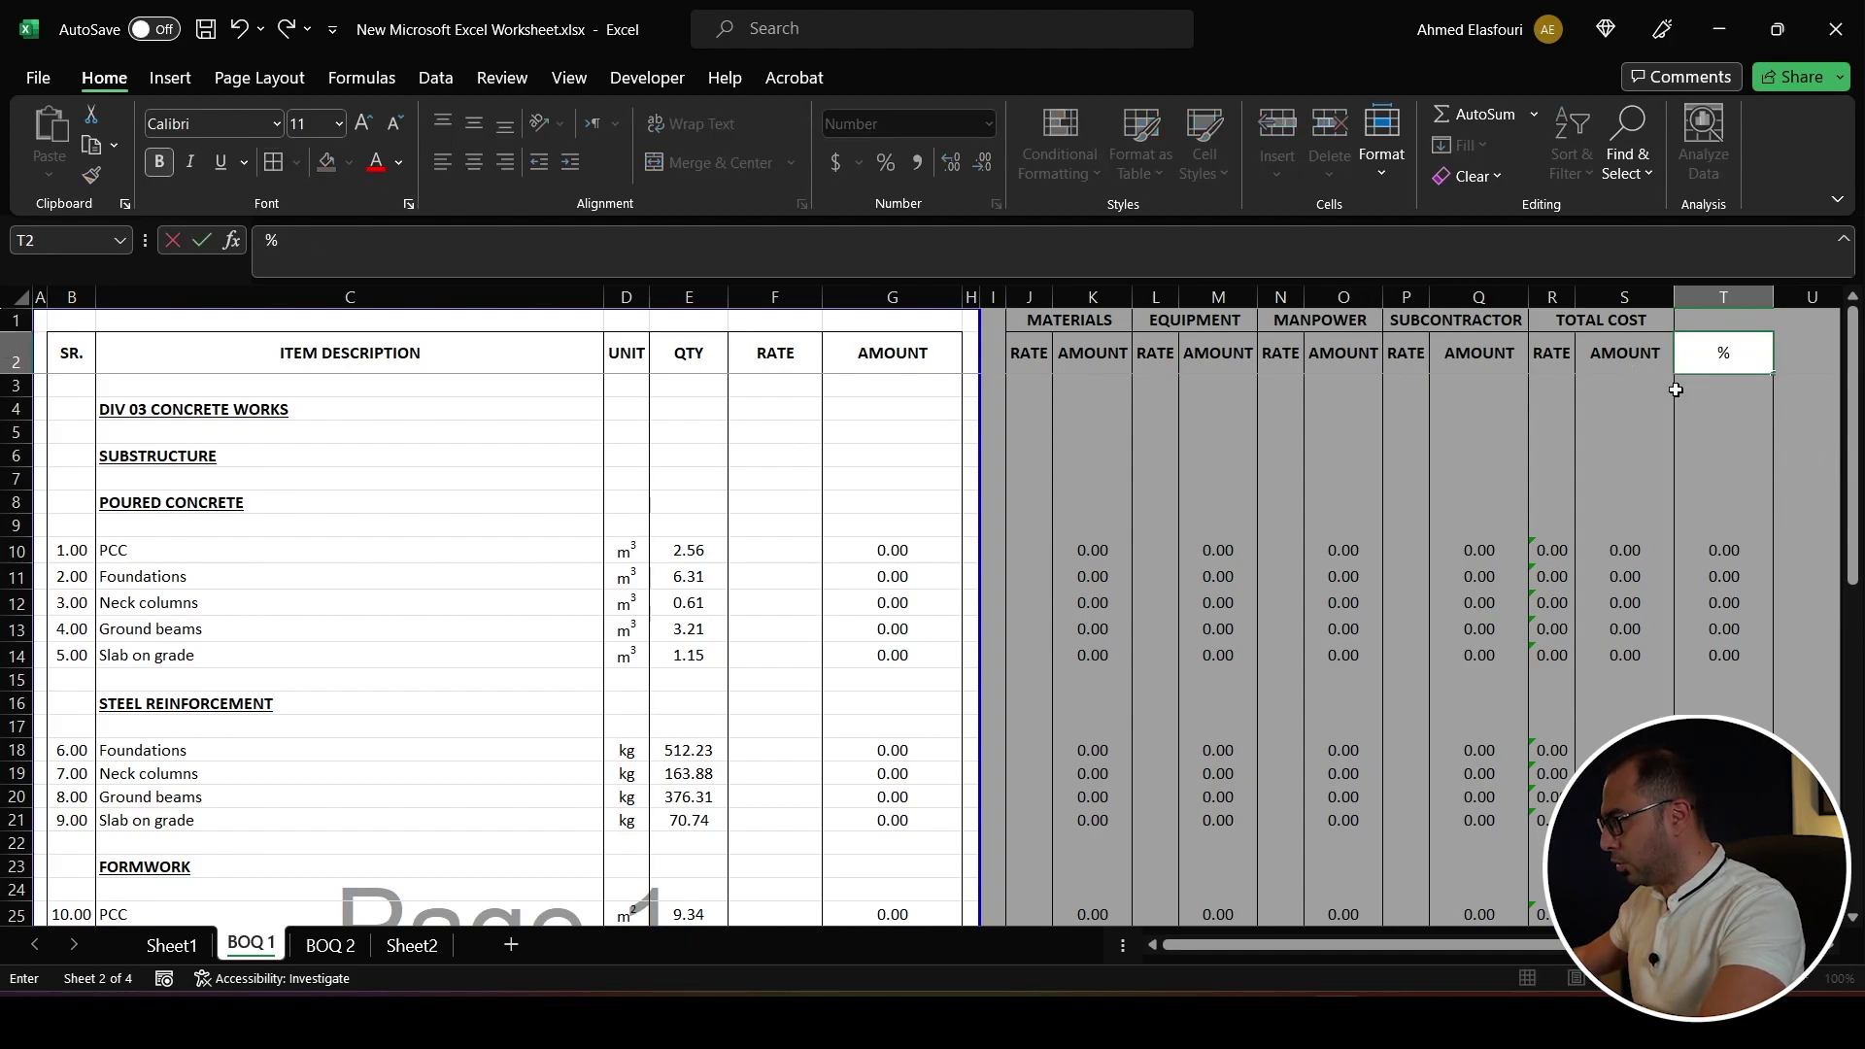
pyautogui.hotkey('shift', 'Up')
pyautogui.hotkey('alt', 'h')
pyautogui.press('m')
pyautogui.press('c')
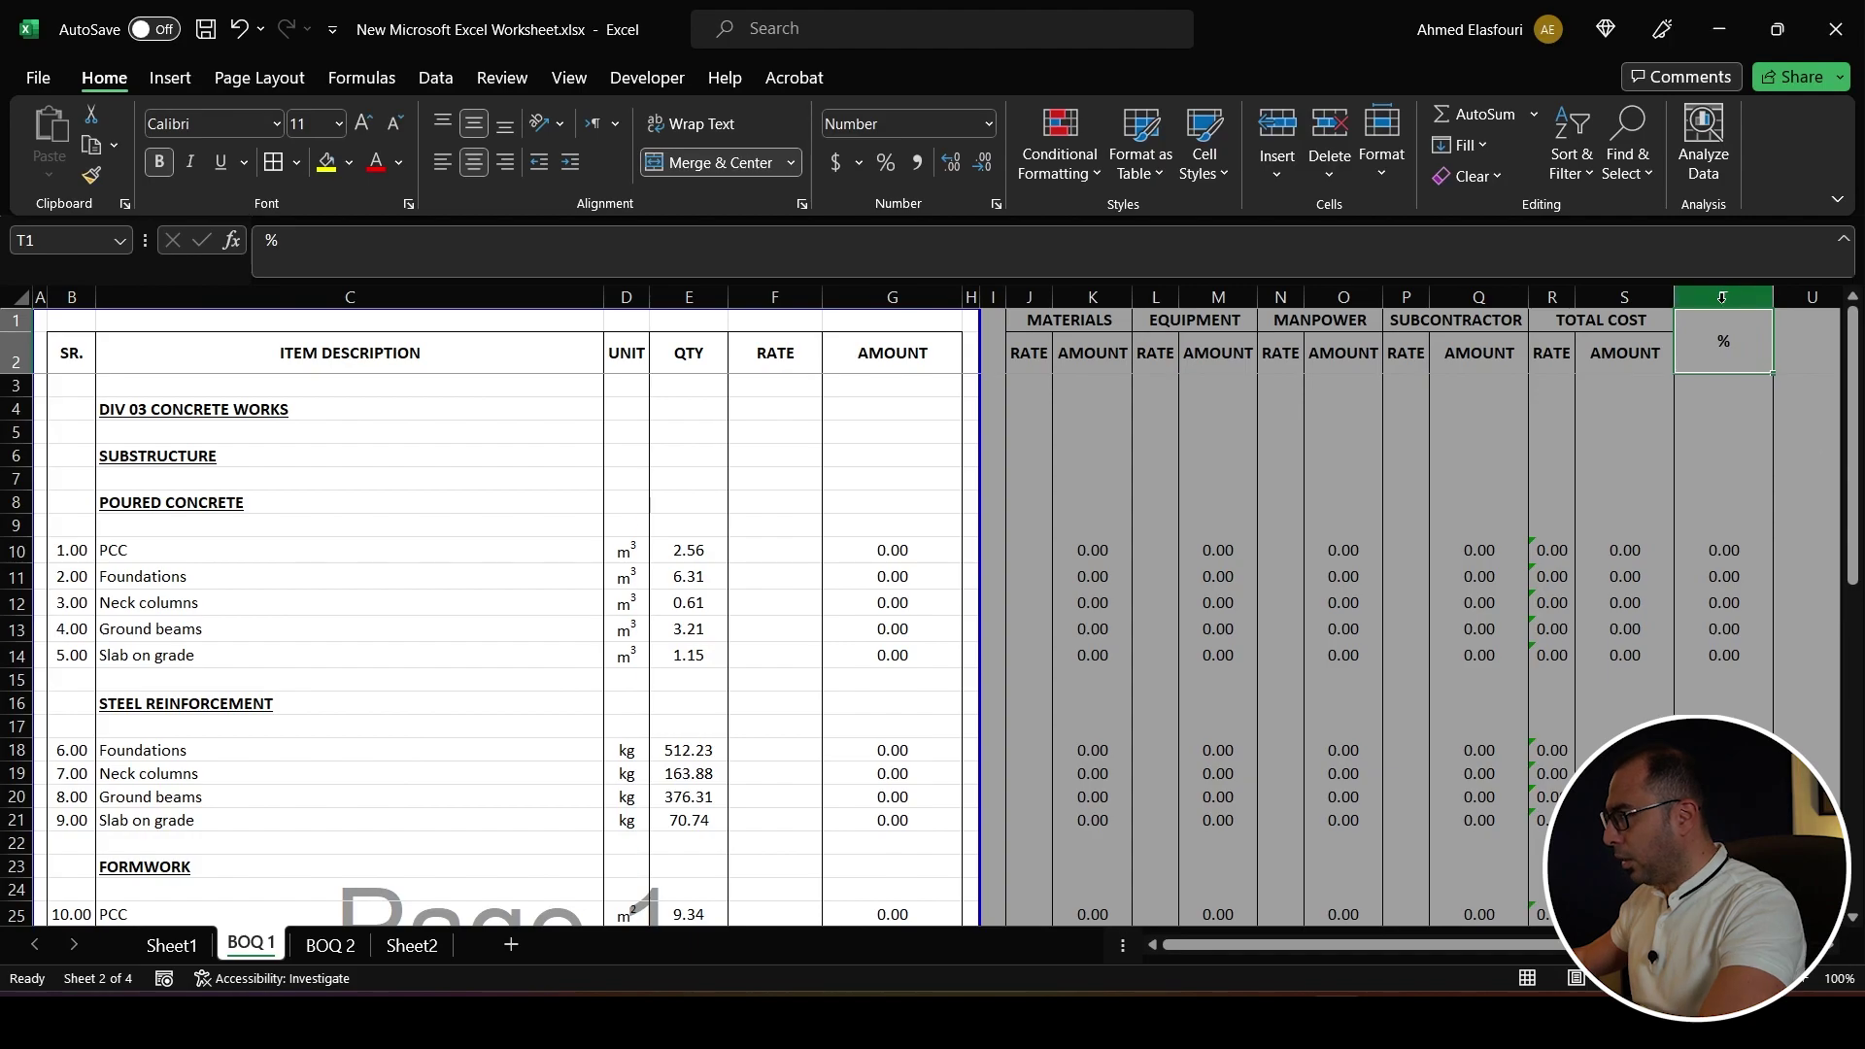
# - Format column T as Percentage and set the PCC item's percentage in T10 to 20%
pyautogui.click(1722, 298)
pyautogui.click(884, 165)
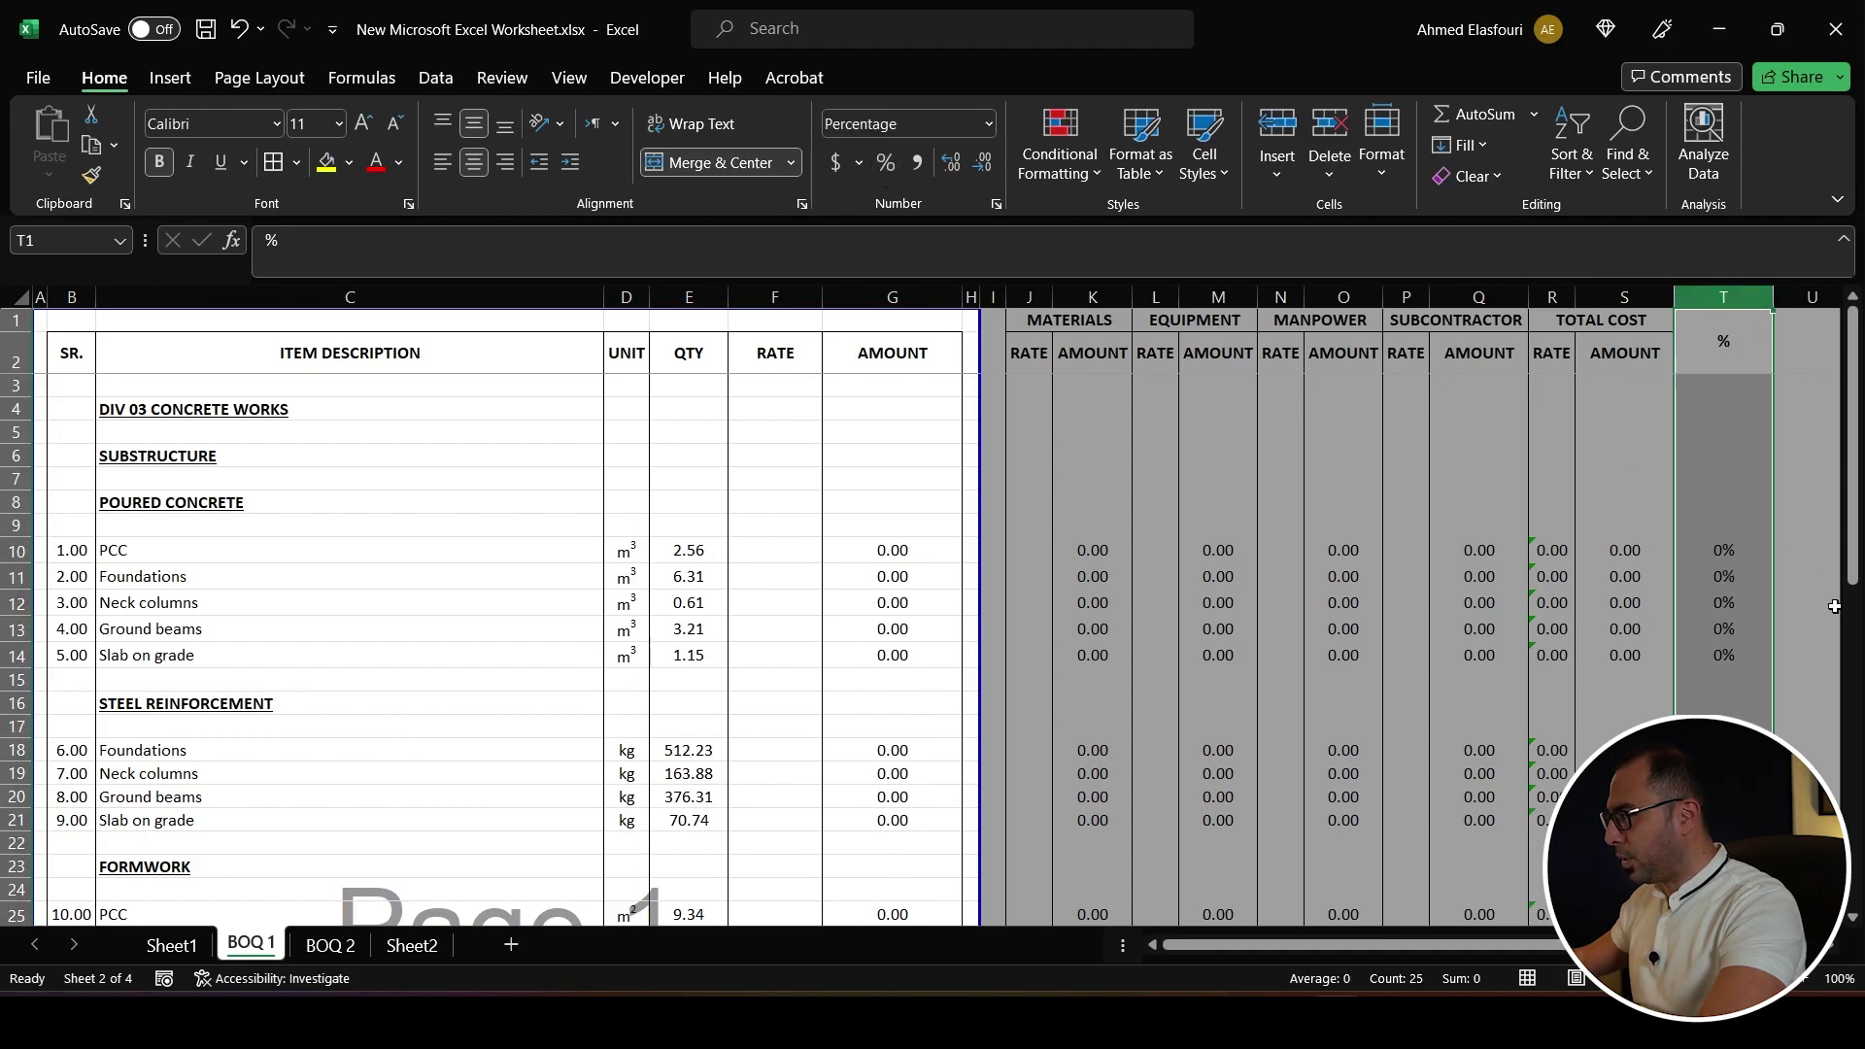
pyautogui.click(1719, 552)
pyautogui.write('20')
pyautogui.press('Return')
pyautogui.click(1721, 558)
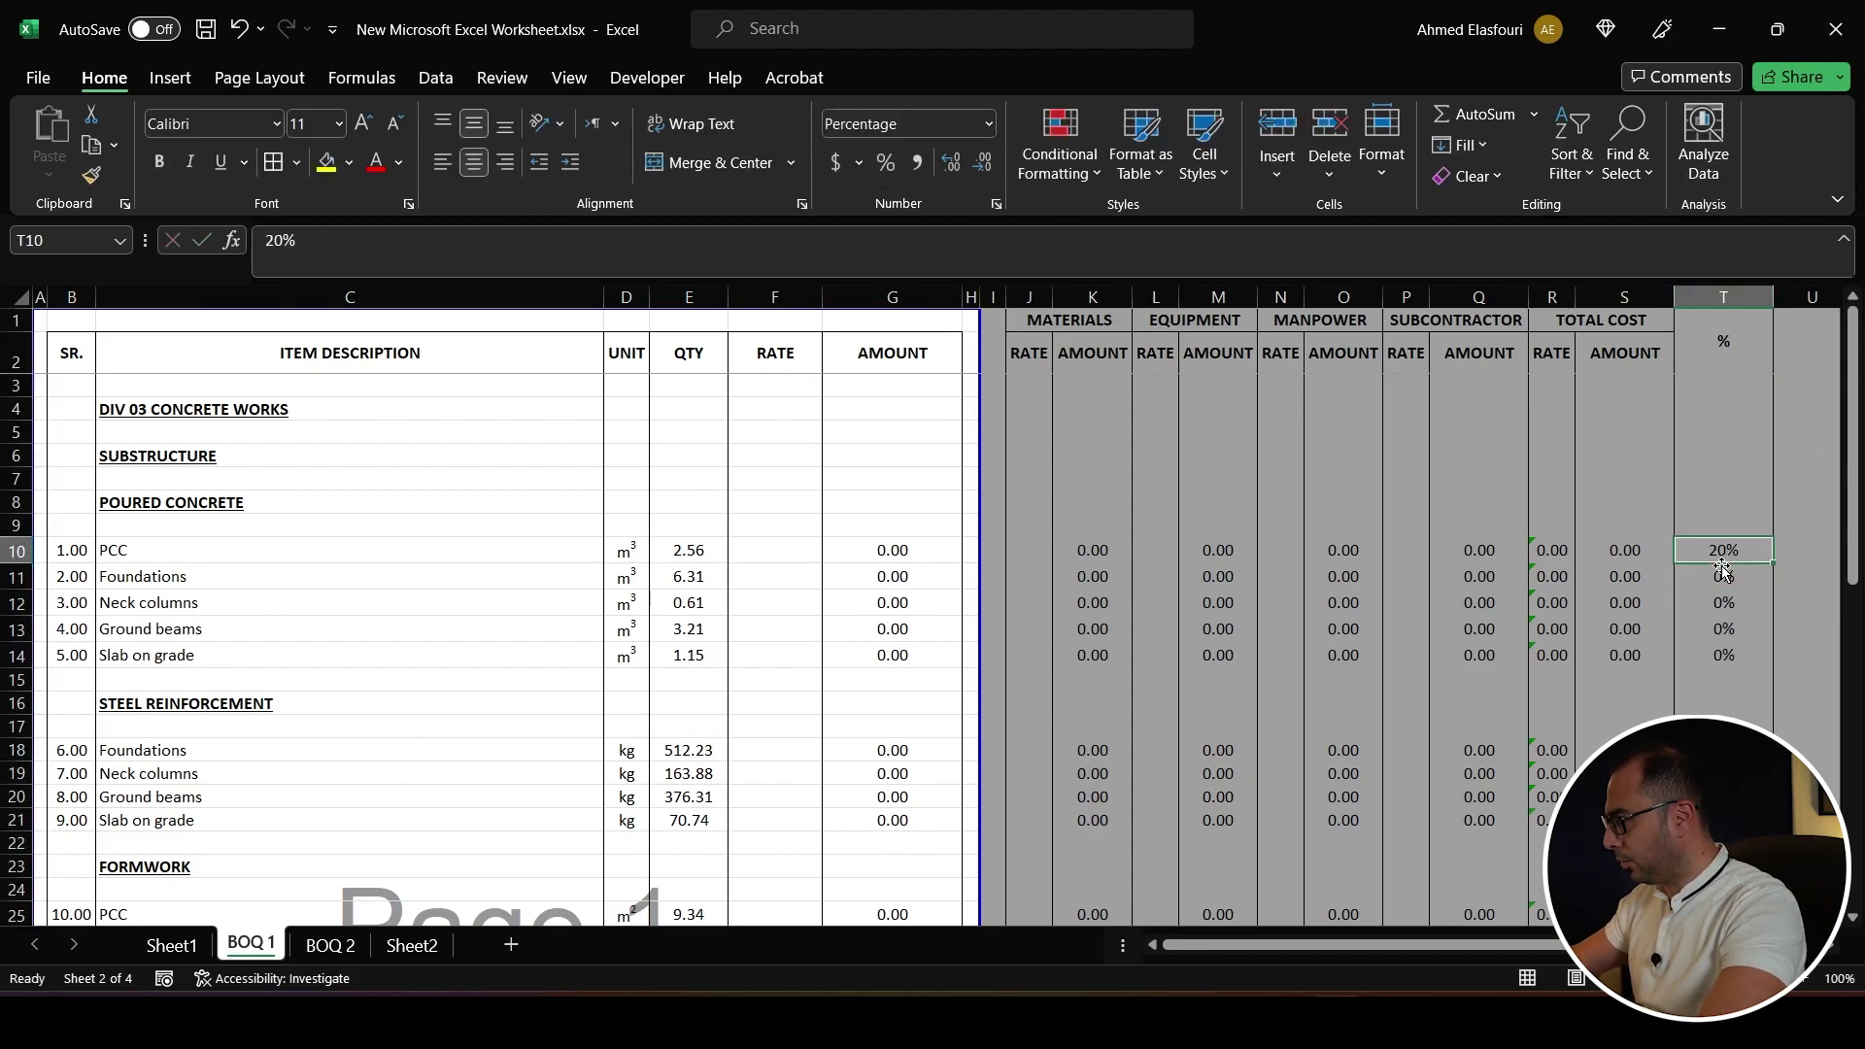
# - Copy the 20% in T10 to every other BOQ item's percentage cell in column T using Paste Special with formulas
pyautogui.hotkey('ctrl', 'c')
pyautogui.moveTo(1722, 568); pyautogui.dragTo(1724, 658)
pyautogui.click(1790, 685)
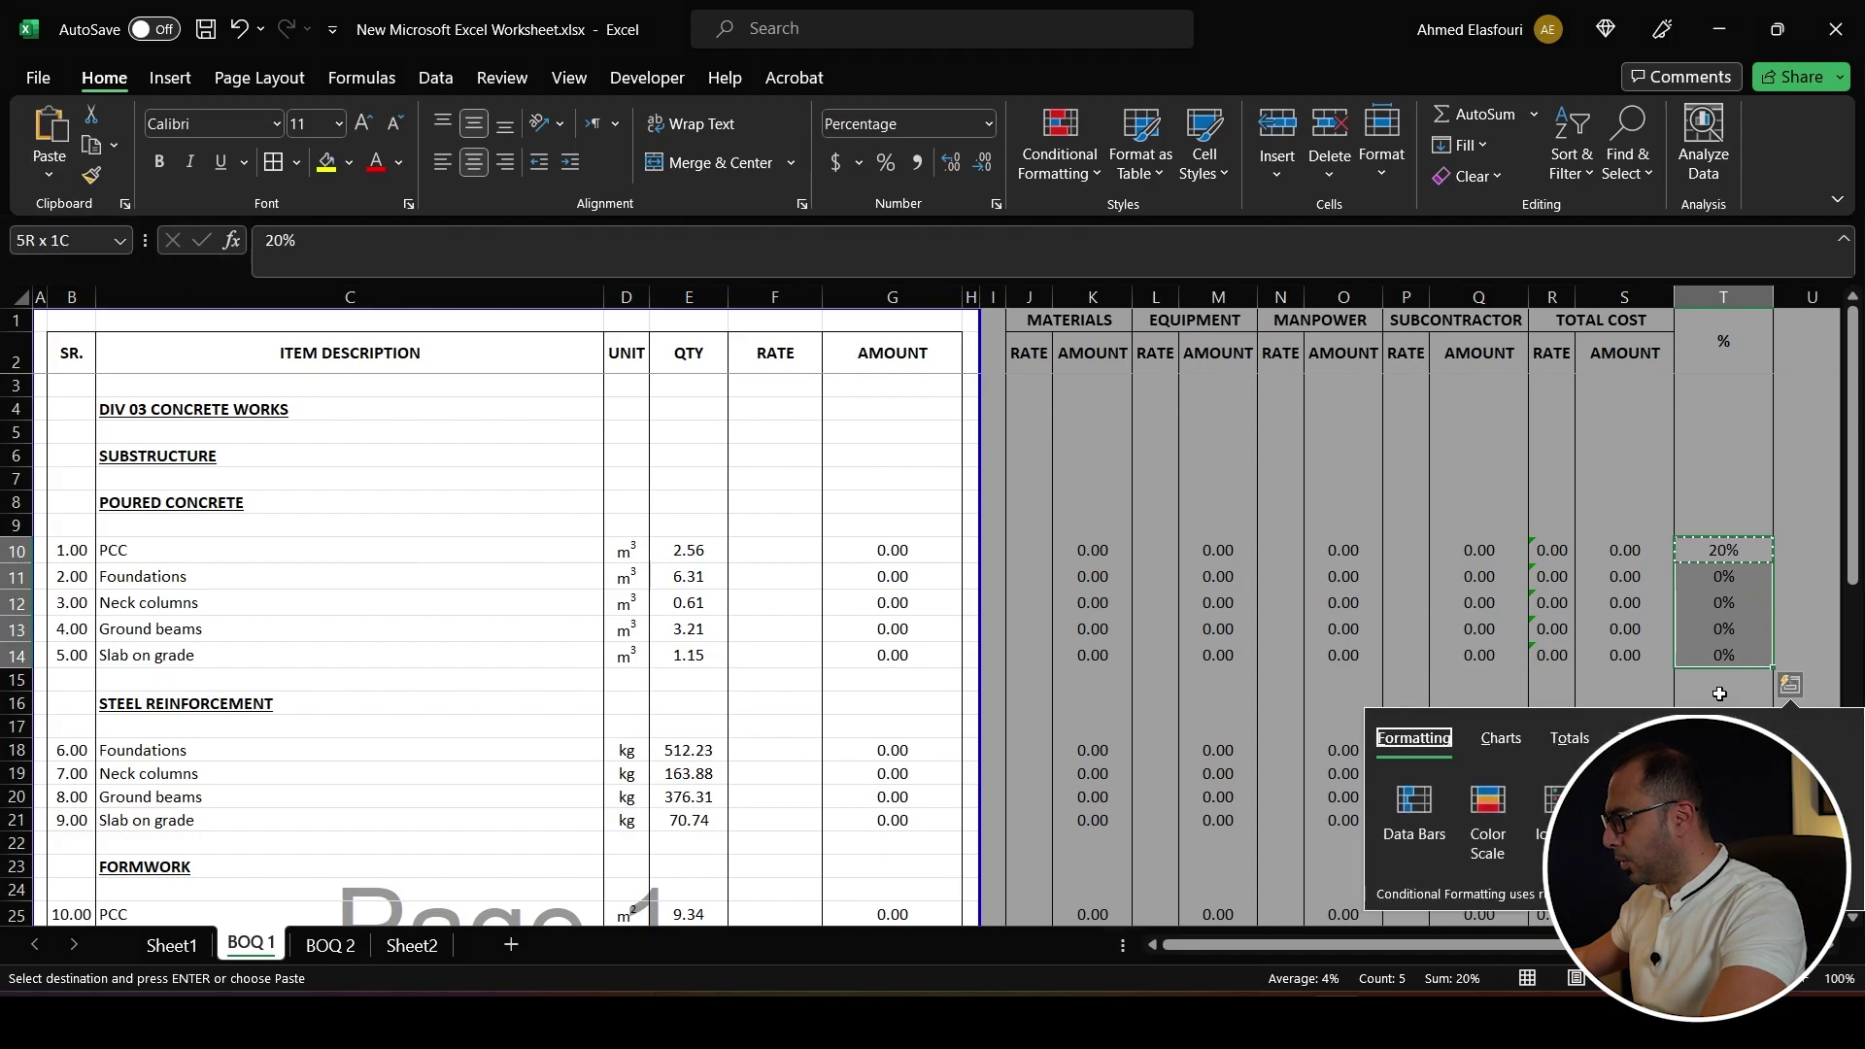
pyautogui.keyDown('ctrl'); pyautogui.moveTo(1722, 750); pyautogui.dragTo(1723, 820); pyautogui.keyUp('ctrl')
pyautogui.scroll(-3, 1723, 820)
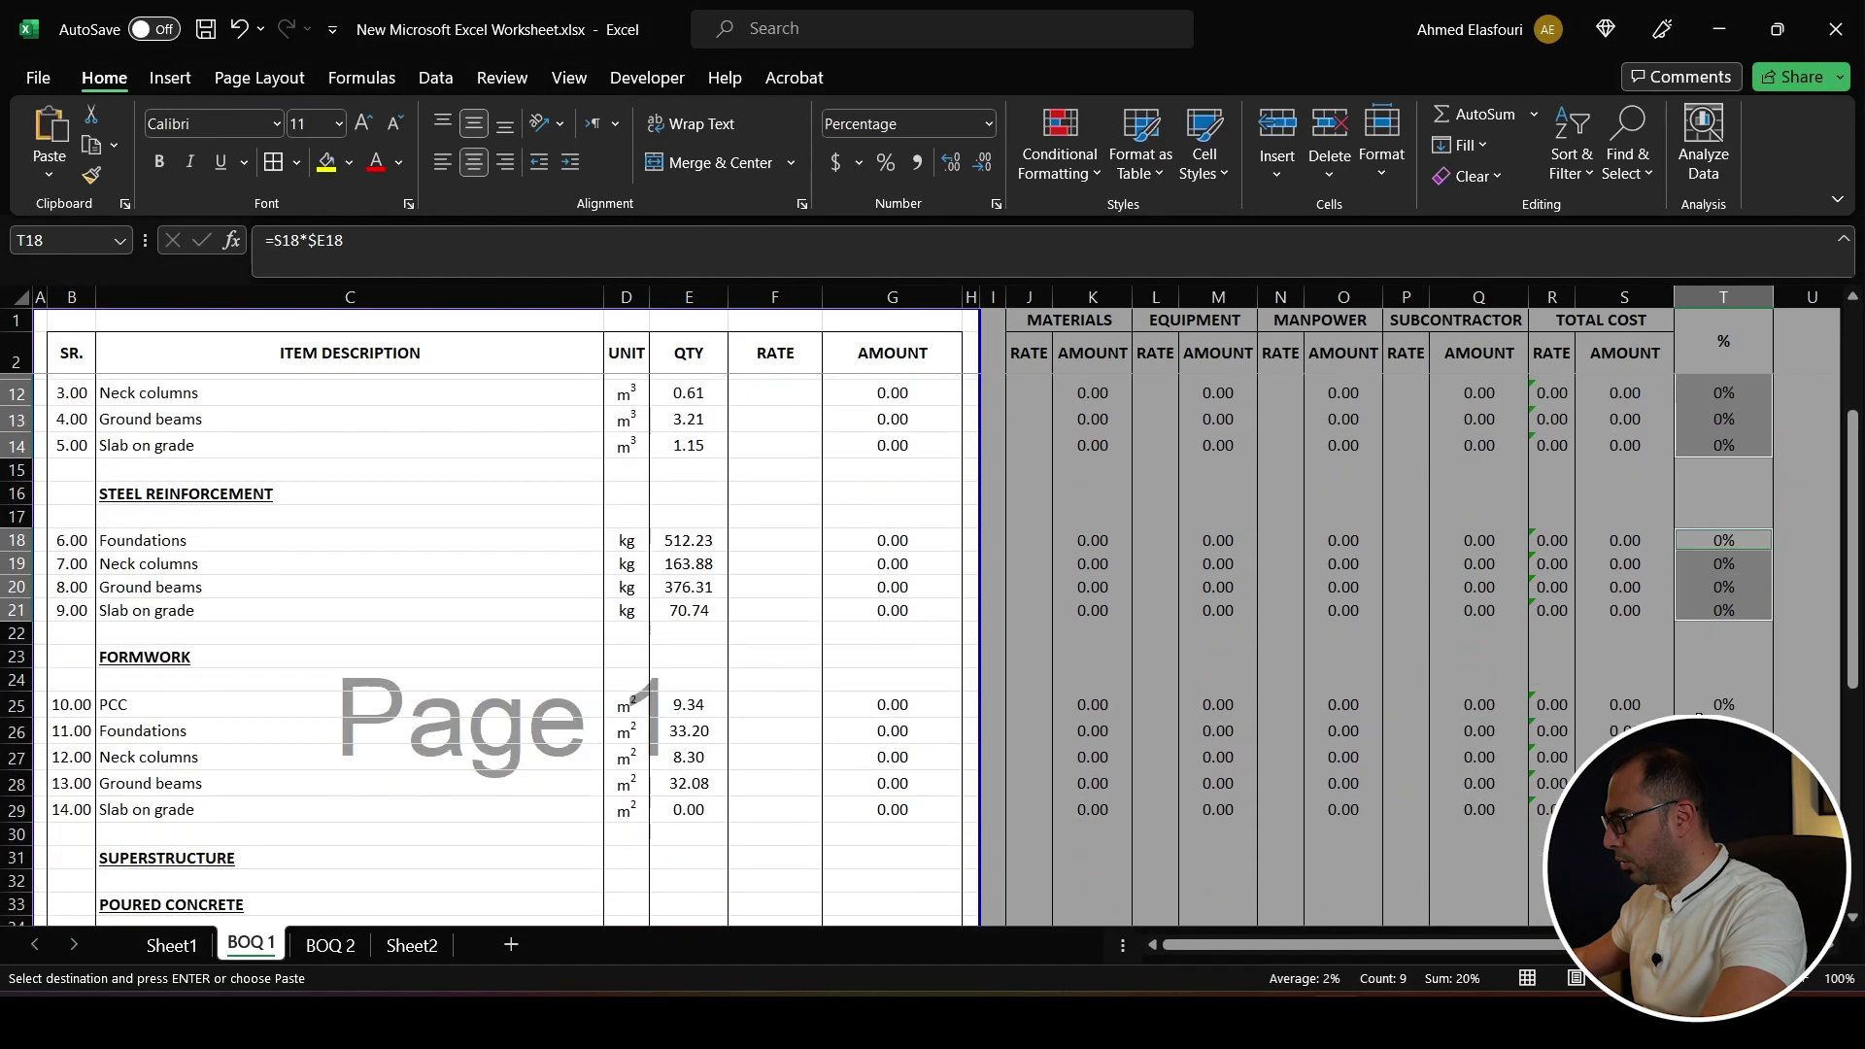
pyautogui.keyDown('ctrl'); pyautogui.moveTo(1722, 704); pyautogui.dragTo(1723, 809); pyautogui.keyUp('ctrl')
pyautogui.scroll(-4, 1717, 673)
pyautogui.keyDown('ctrl'); pyautogui.click(1717, 672); pyautogui.keyUp('ctrl')
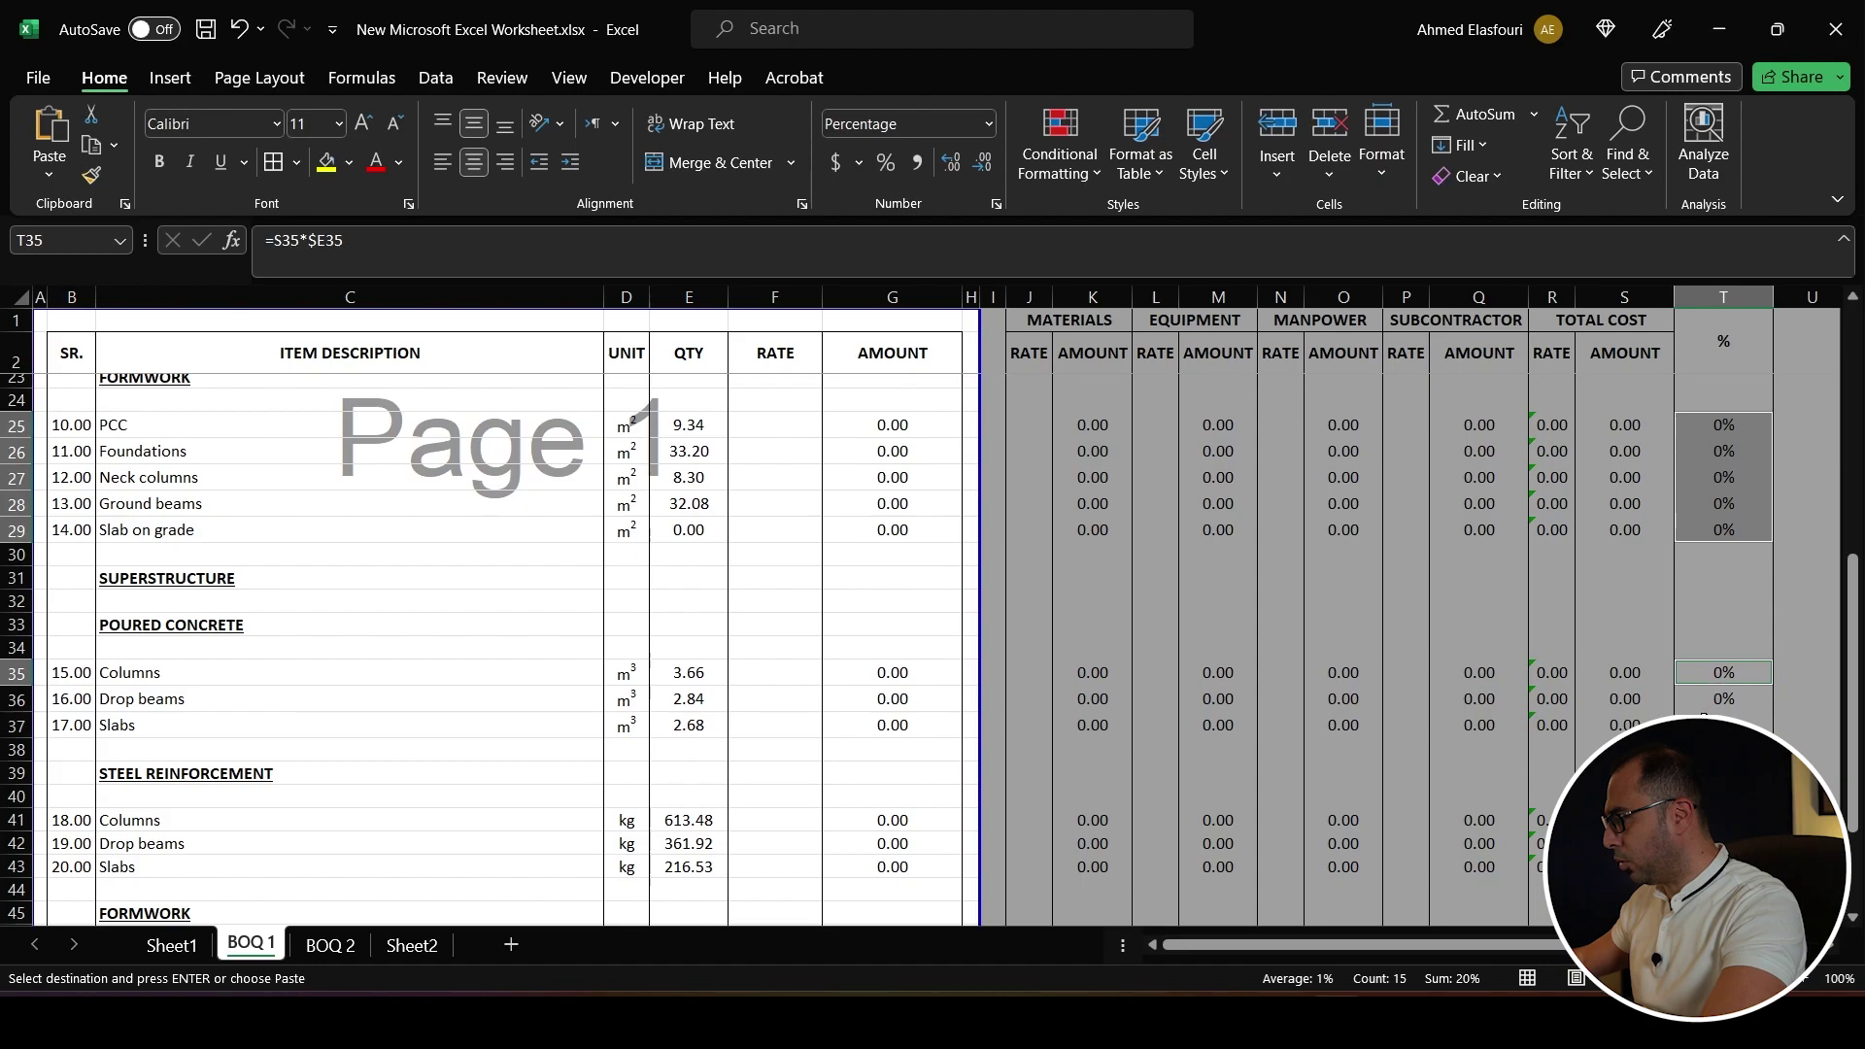
pyautogui.keyDown('ctrl'); pyautogui.moveTo(1702, 719); pyautogui.dragTo(1723, 797); pyautogui.keyUp('ctrl')
pyautogui.scroll(-1, 1720, 727)
pyautogui.scroll(-3, 1723, 797)
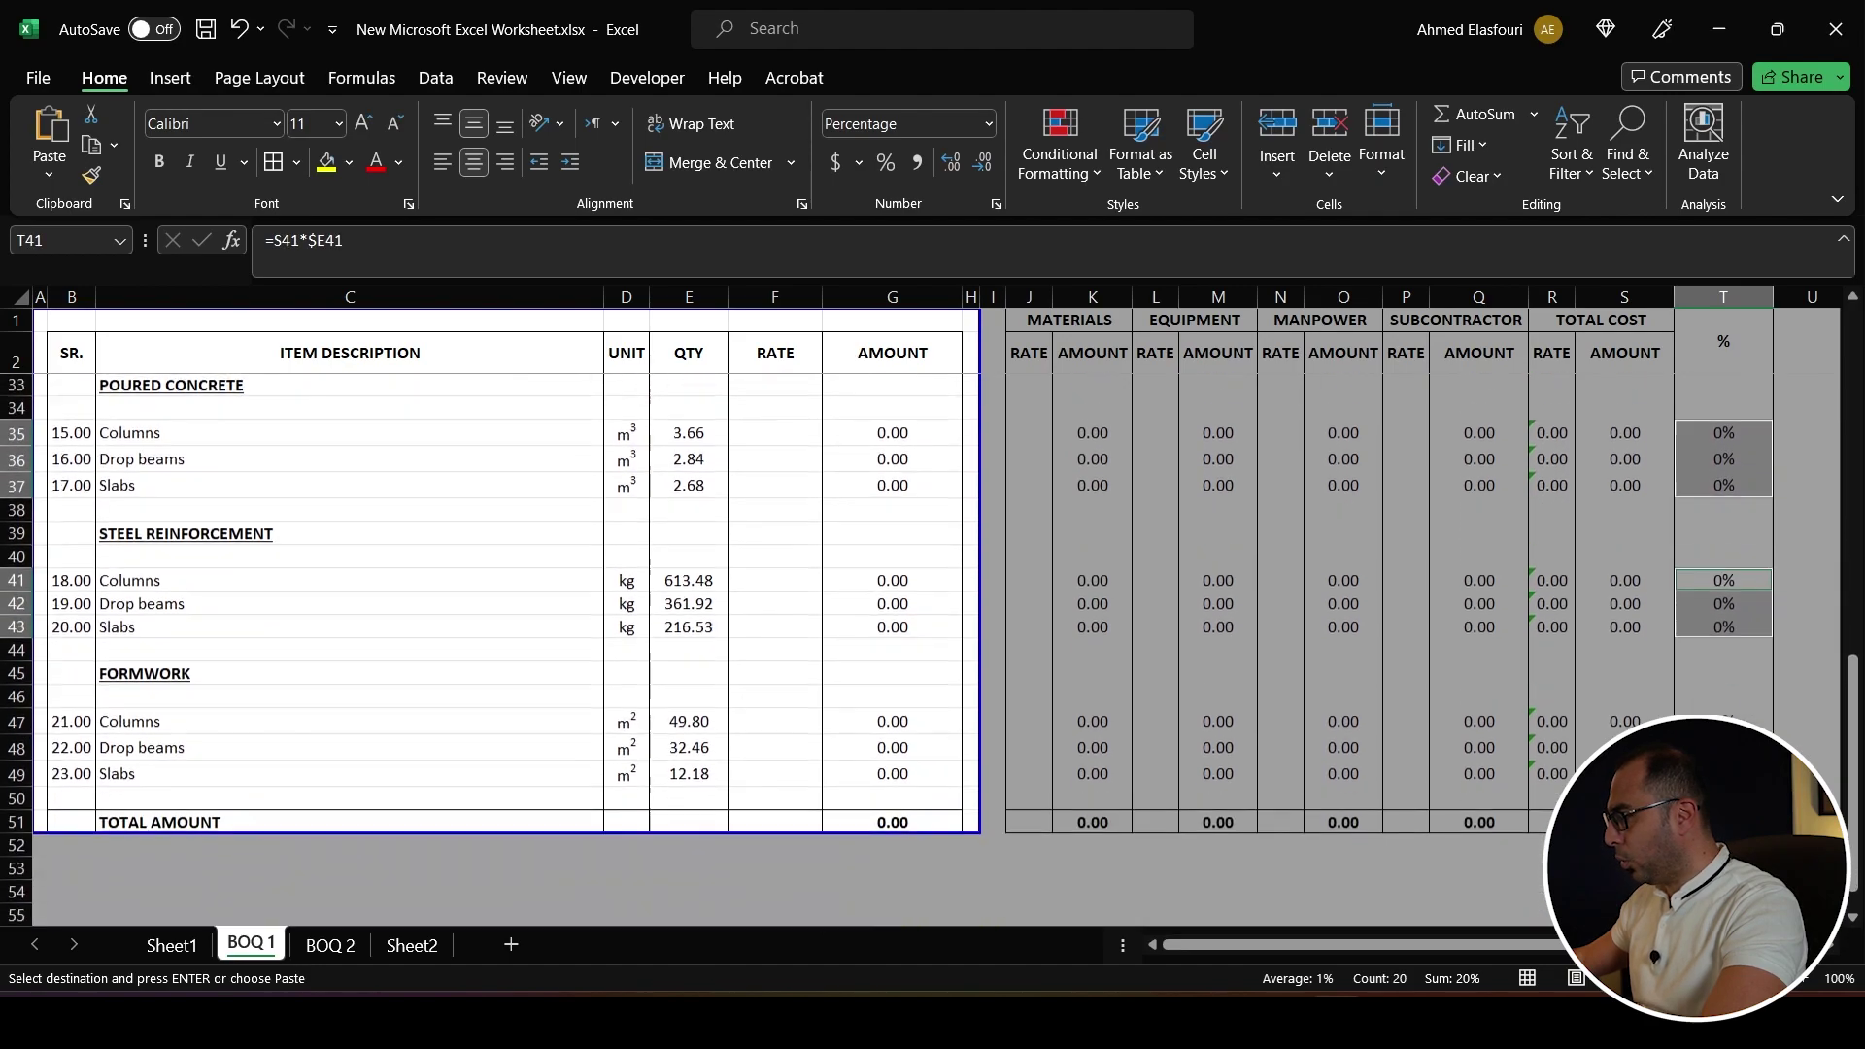
pyautogui.scroll(-1, 1716, 666)
pyautogui.keyDown('ctrl'); pyautogui.moveTo(1716, 680); pyautogui.dragTo(1720, 706); pyautogui.keyUp('ctrl')
pyautogui.hotkey('alt', 'e')
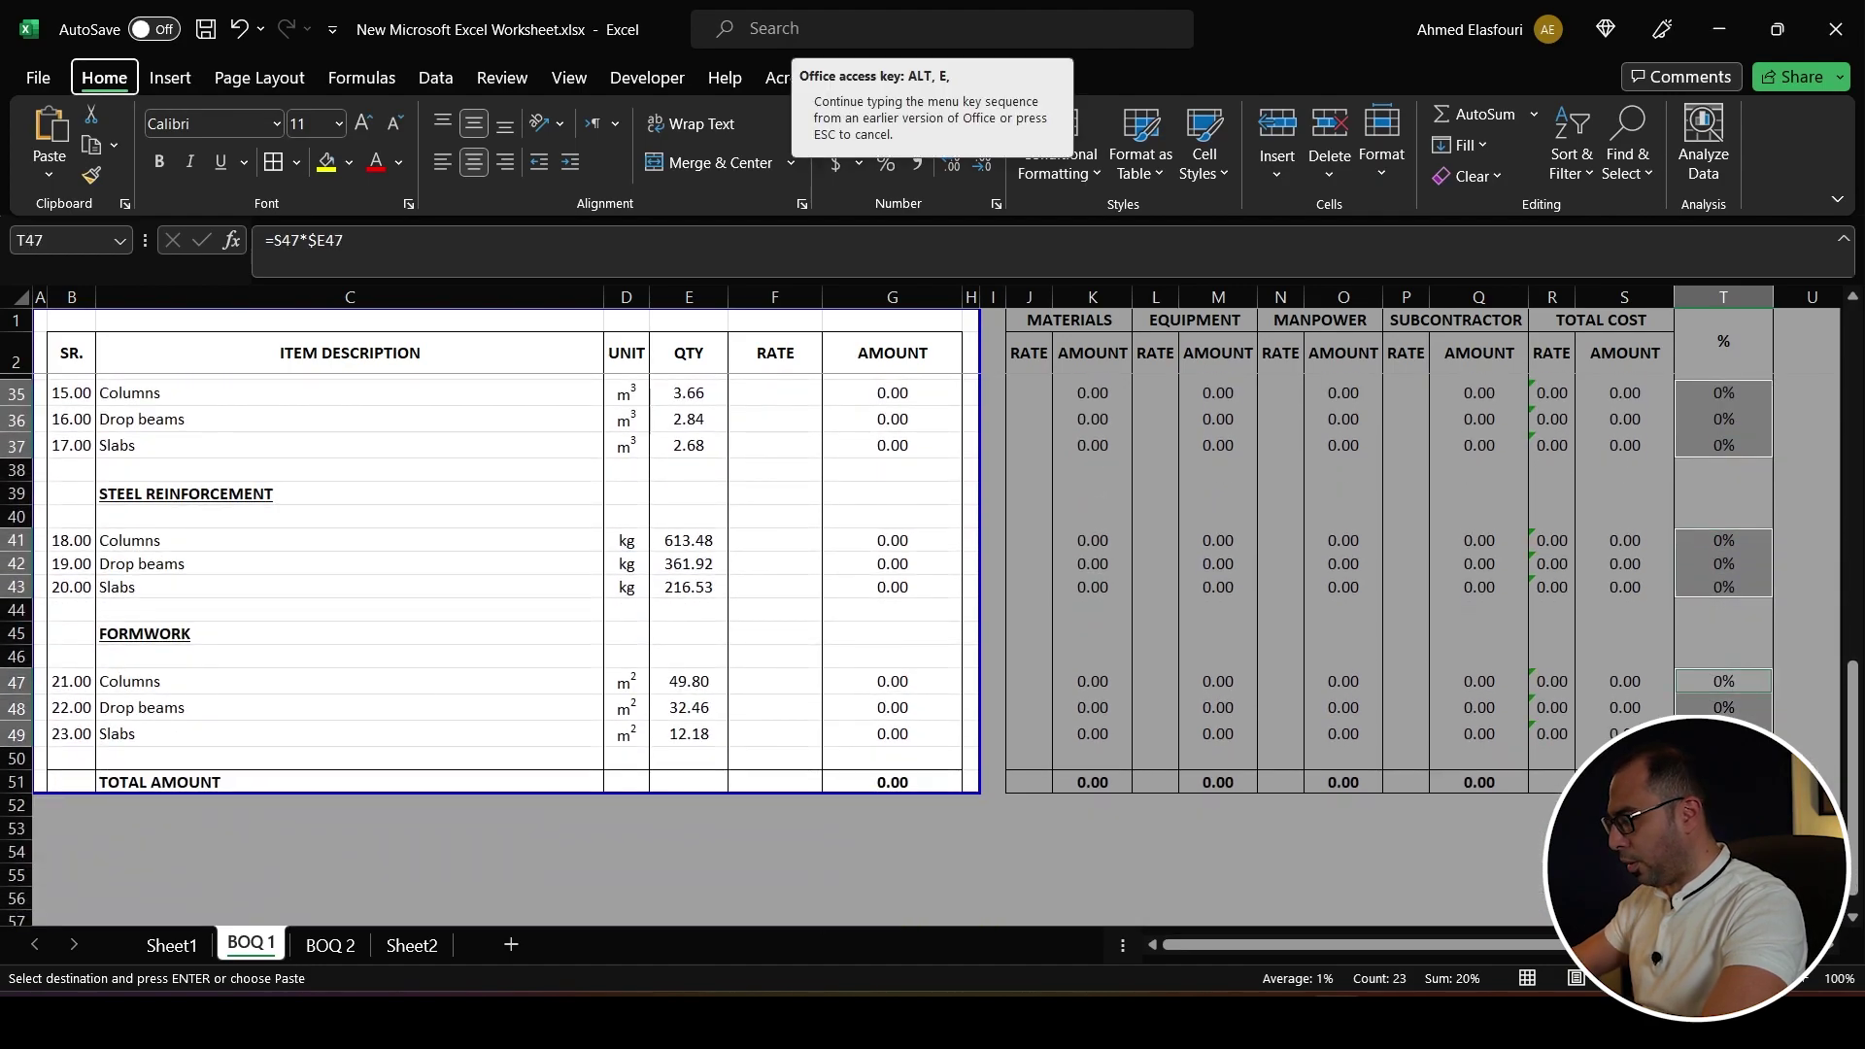
pyautogui.press('f')
pyautogui.press('Escape')
pyautogui.press('Return')
# - Enter the PCC item's selling rate in F10 as =CEILING.MATH((1+T10)*R10), accepting the closing bracket correction
pyautogui.scroll(6, 1718, 669)
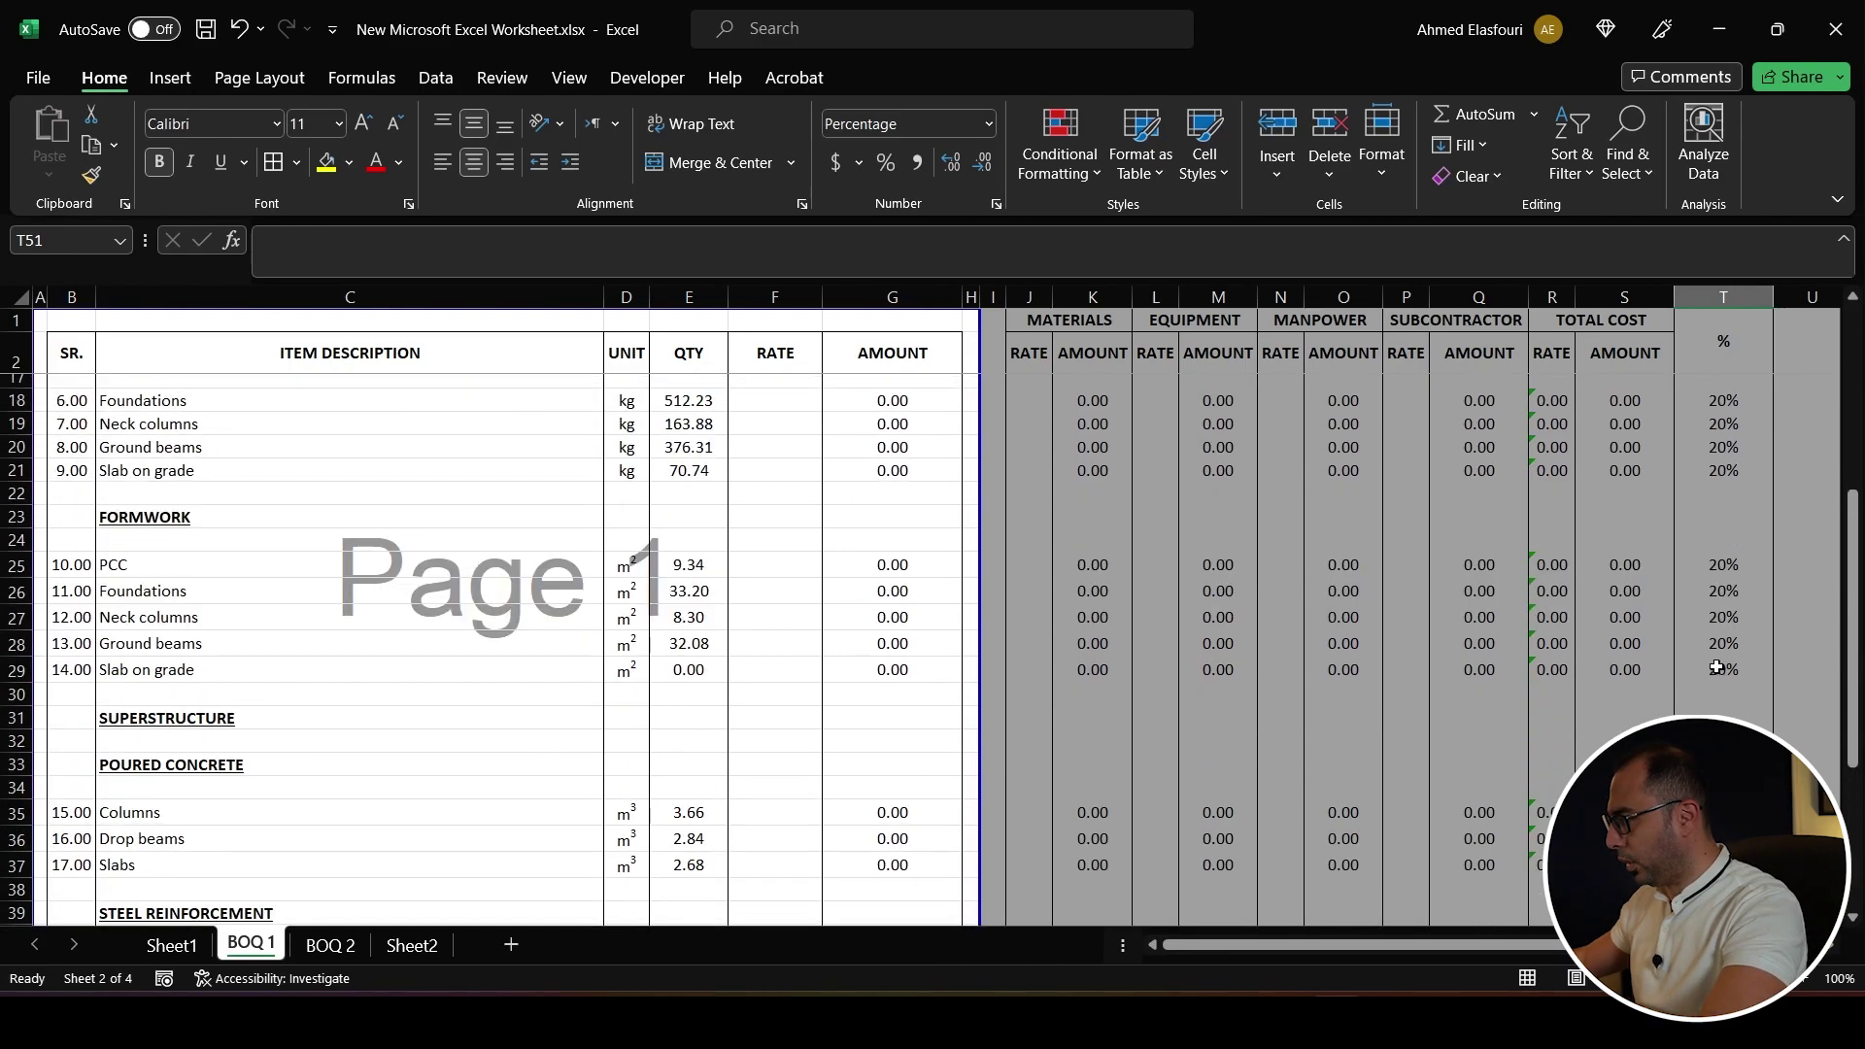
pyautogui.scroll(5, 1720, 651)
pyautogui.click(760, 550)
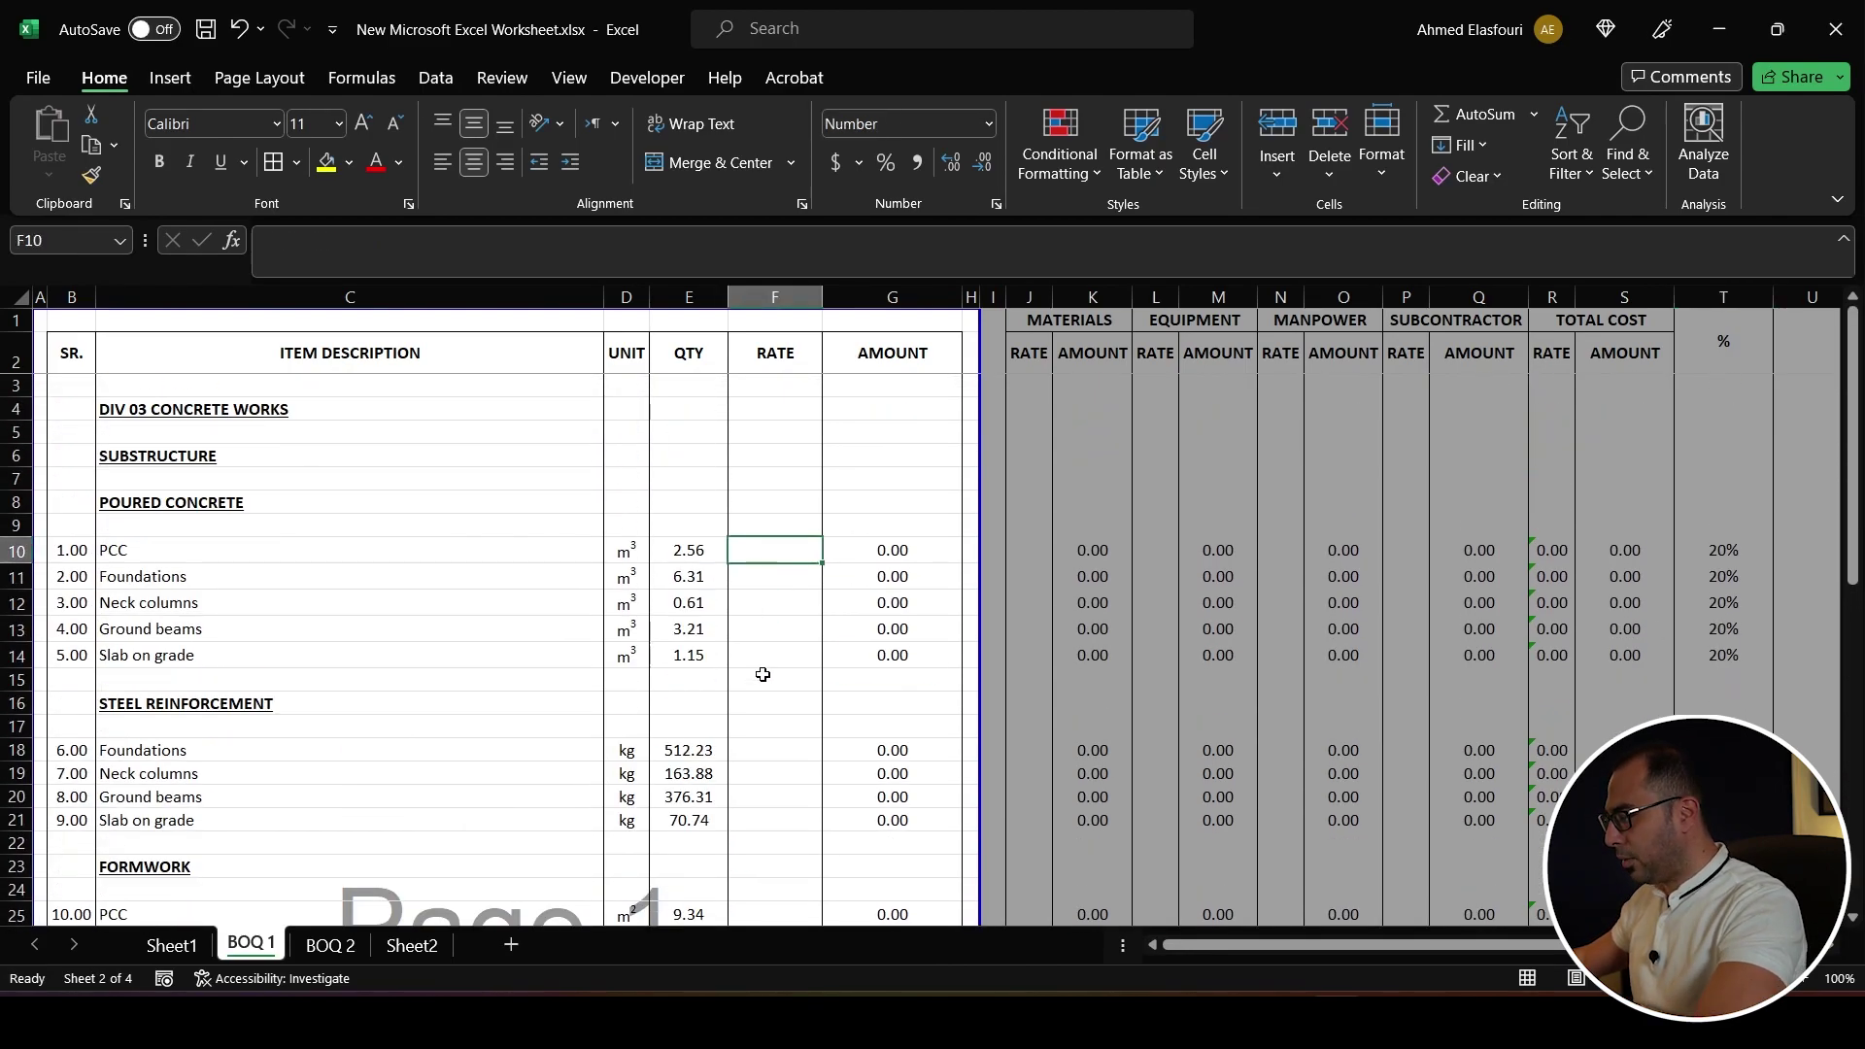
pyautogui.write('=c')
pyautogui.press('Tab')
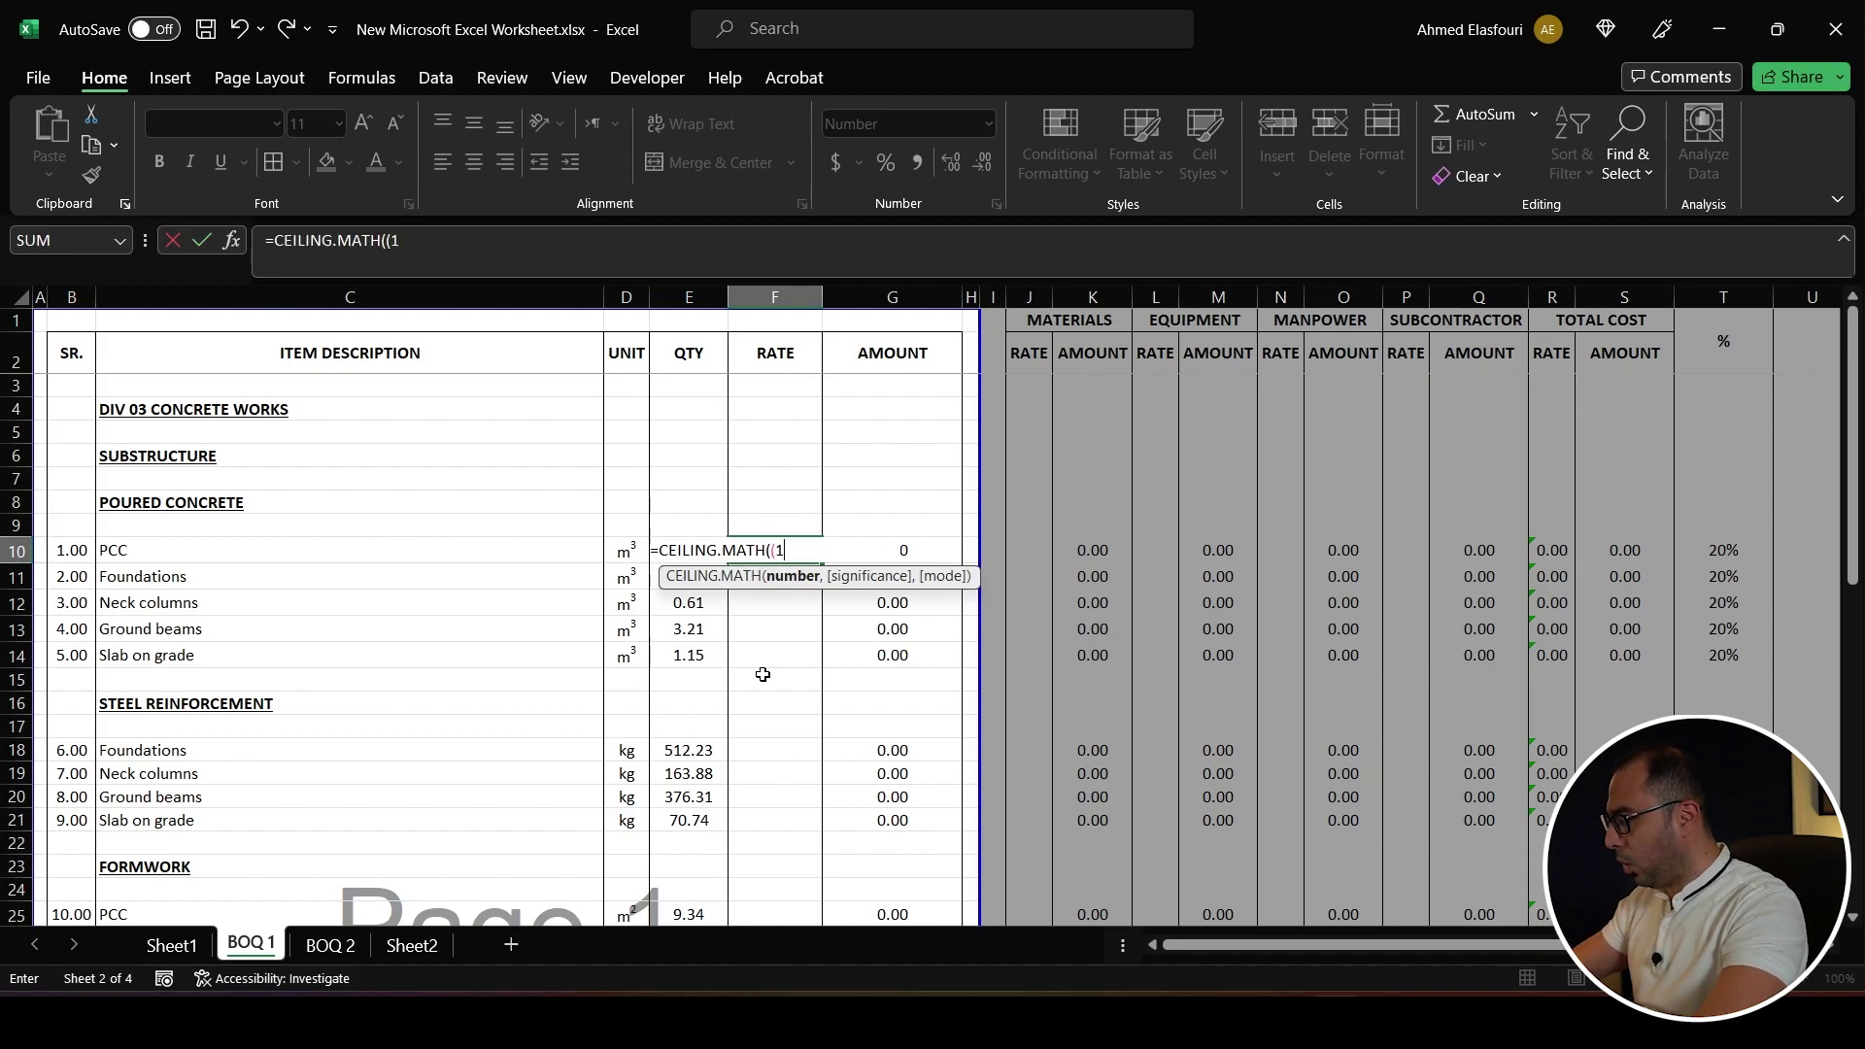
pyautogui.click(1725, 552)
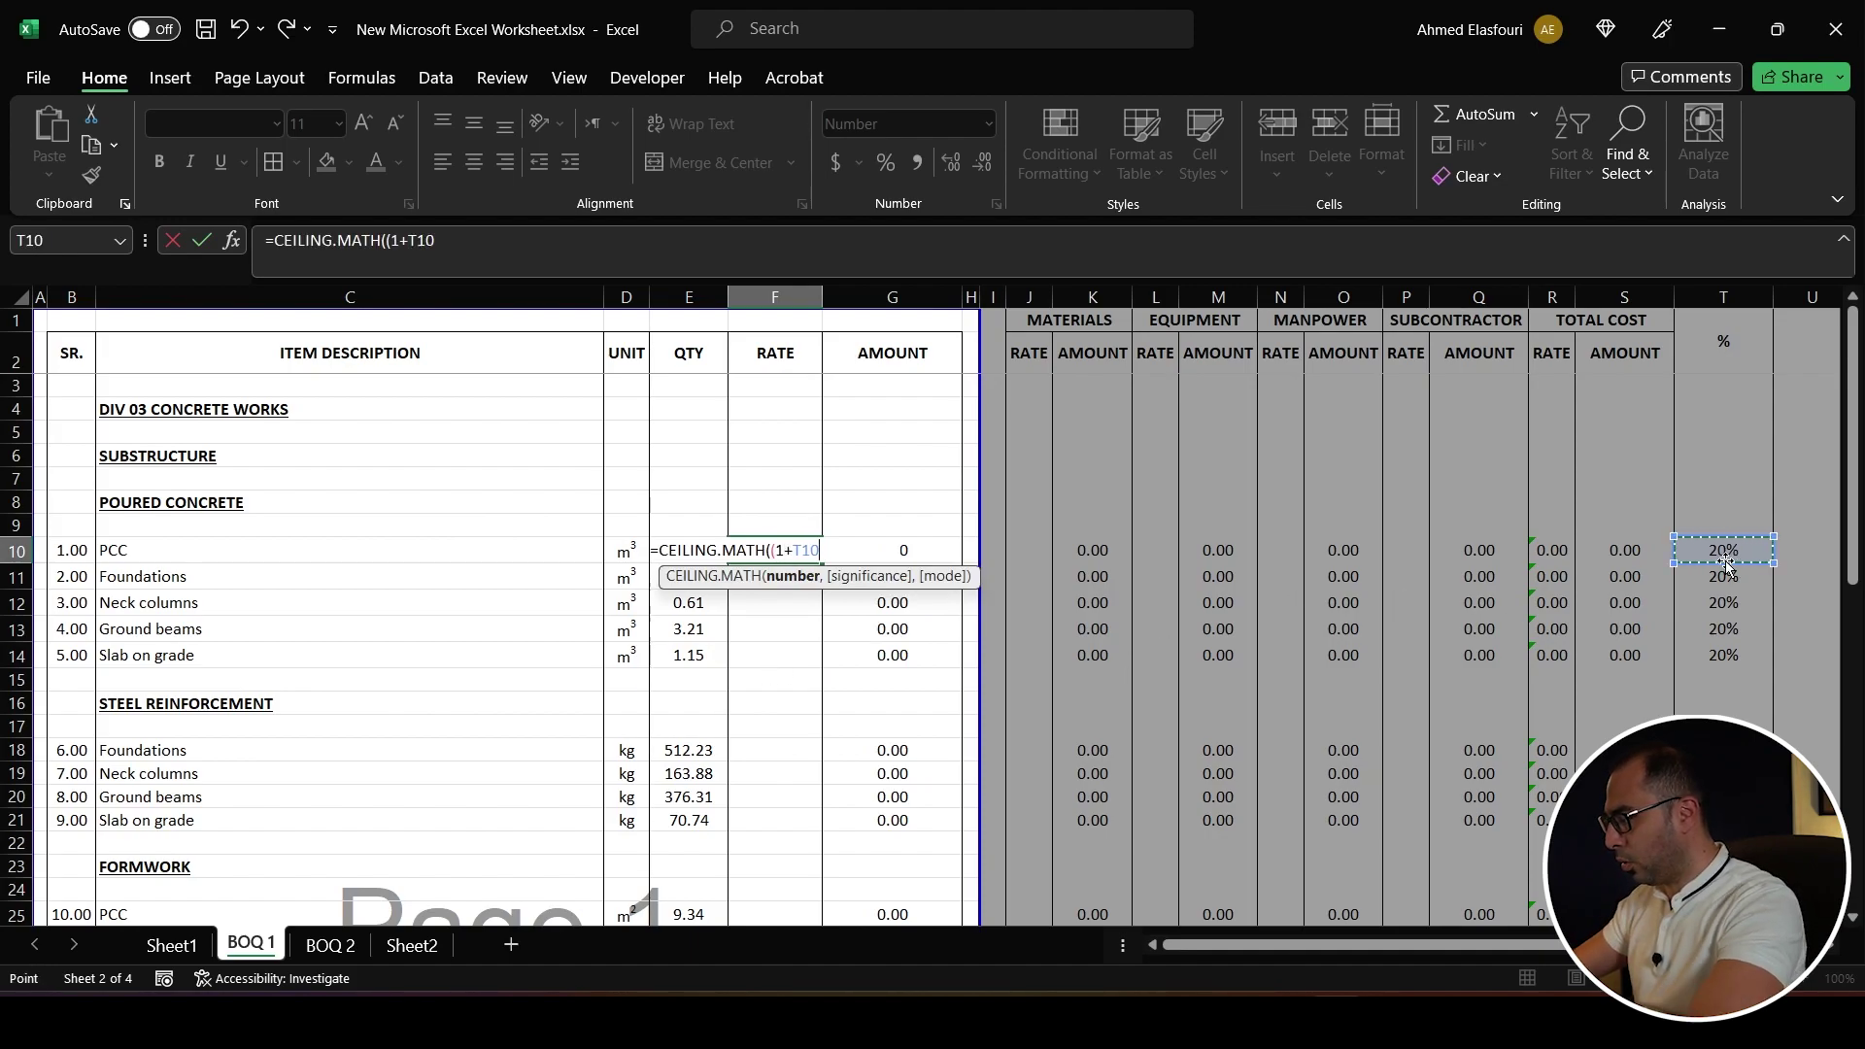
pyautogui.write(')')
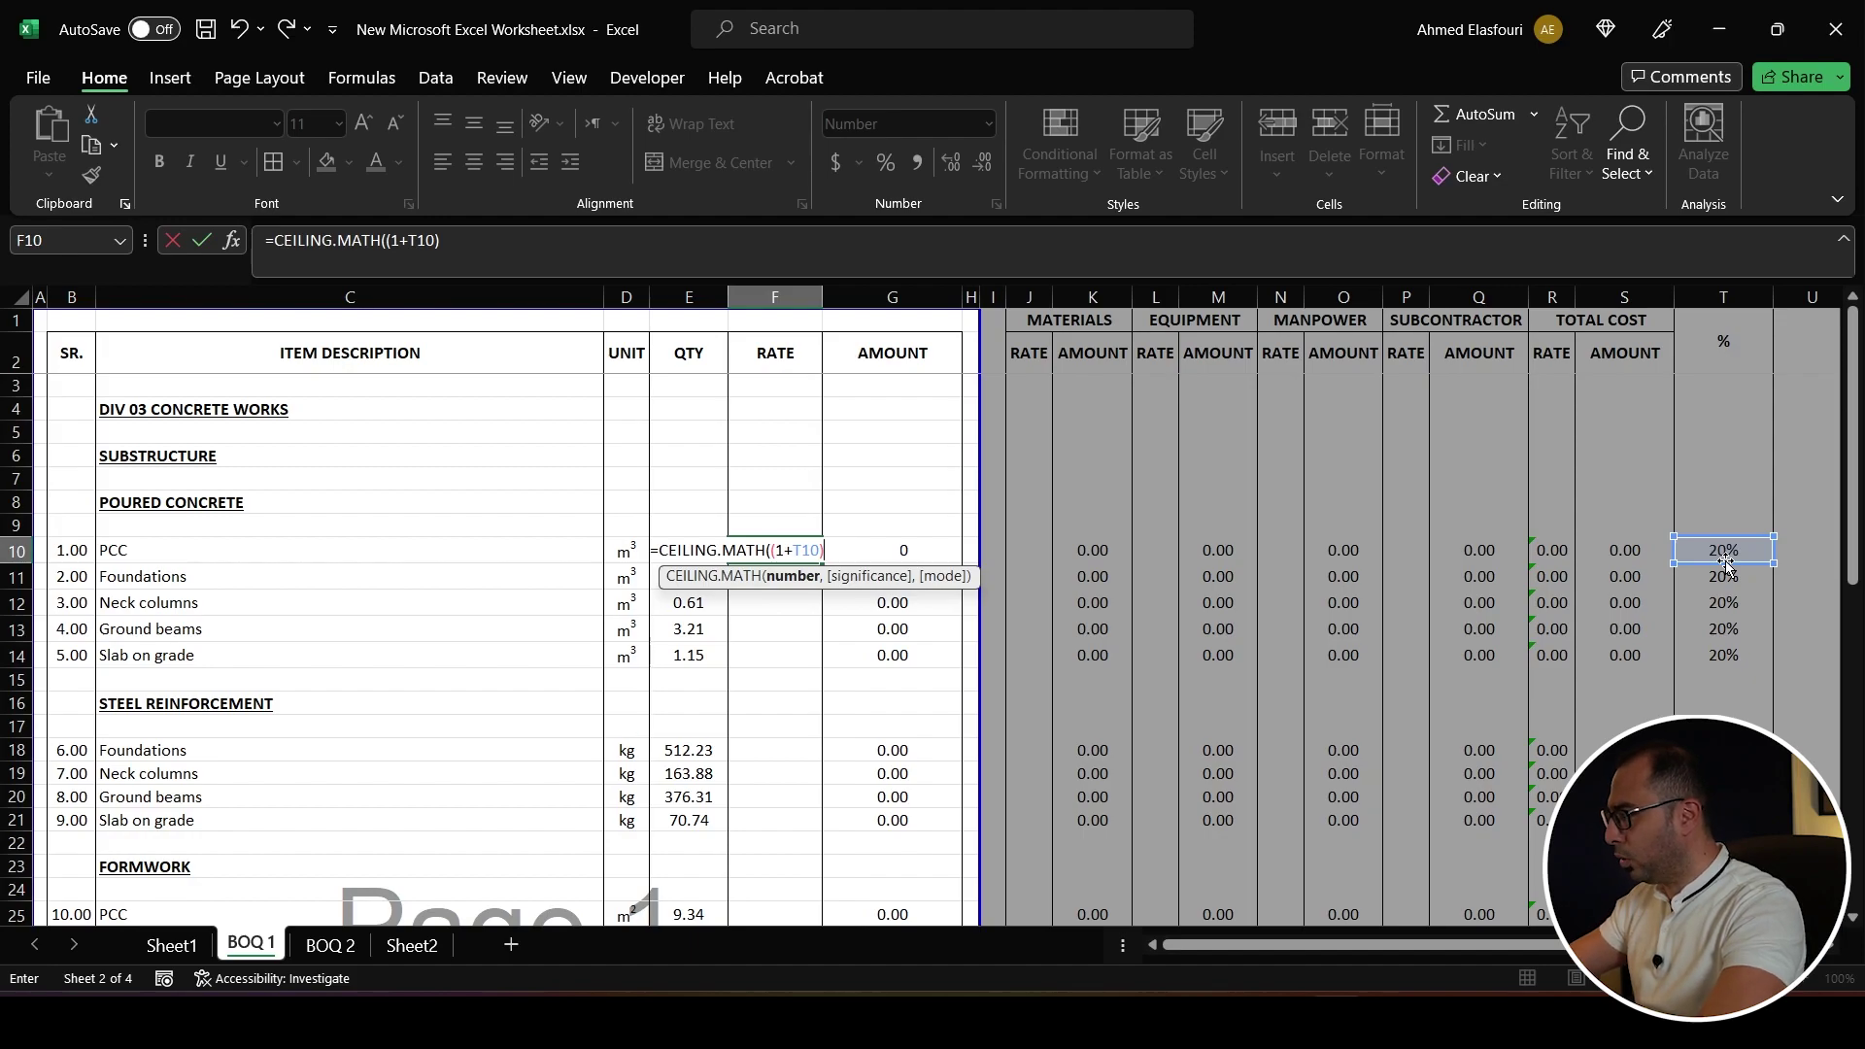
pyautogui.write('*')
pyautogui.click(1559, 560)
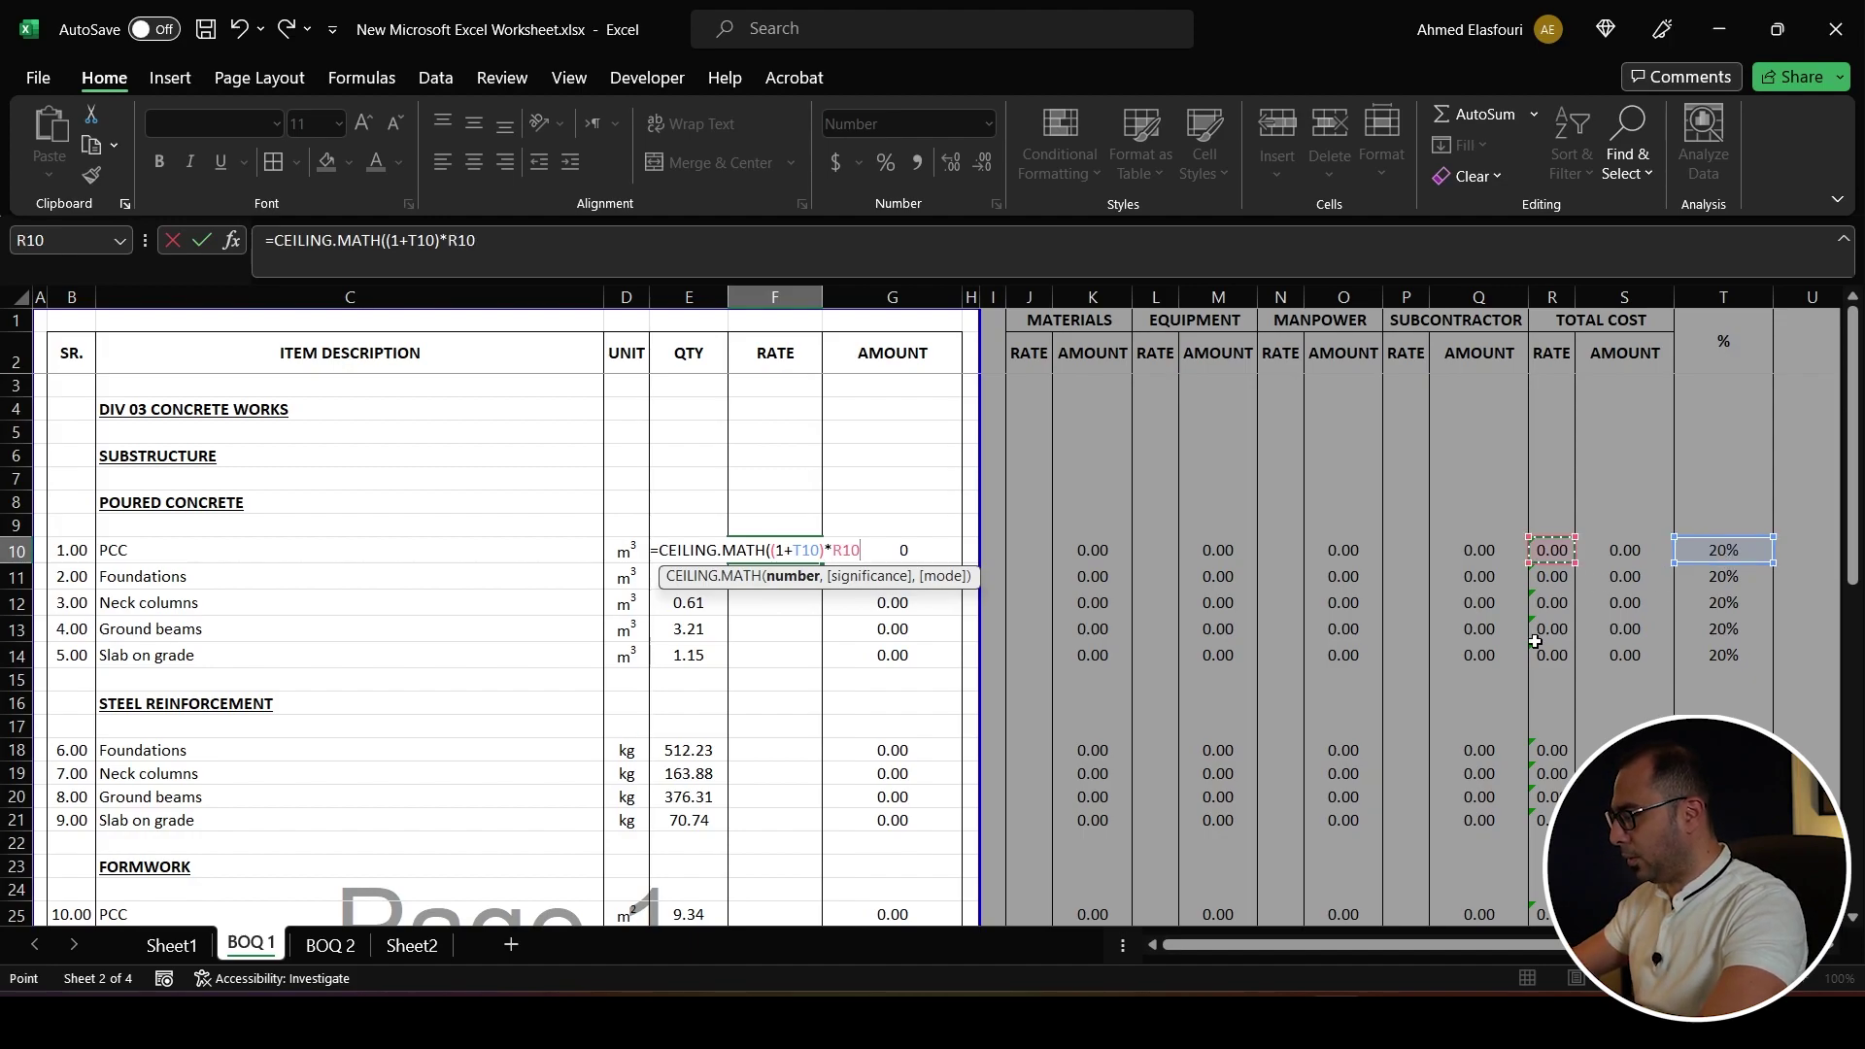
pyautogui.press('Return')
pyautogui.click(876, 584)
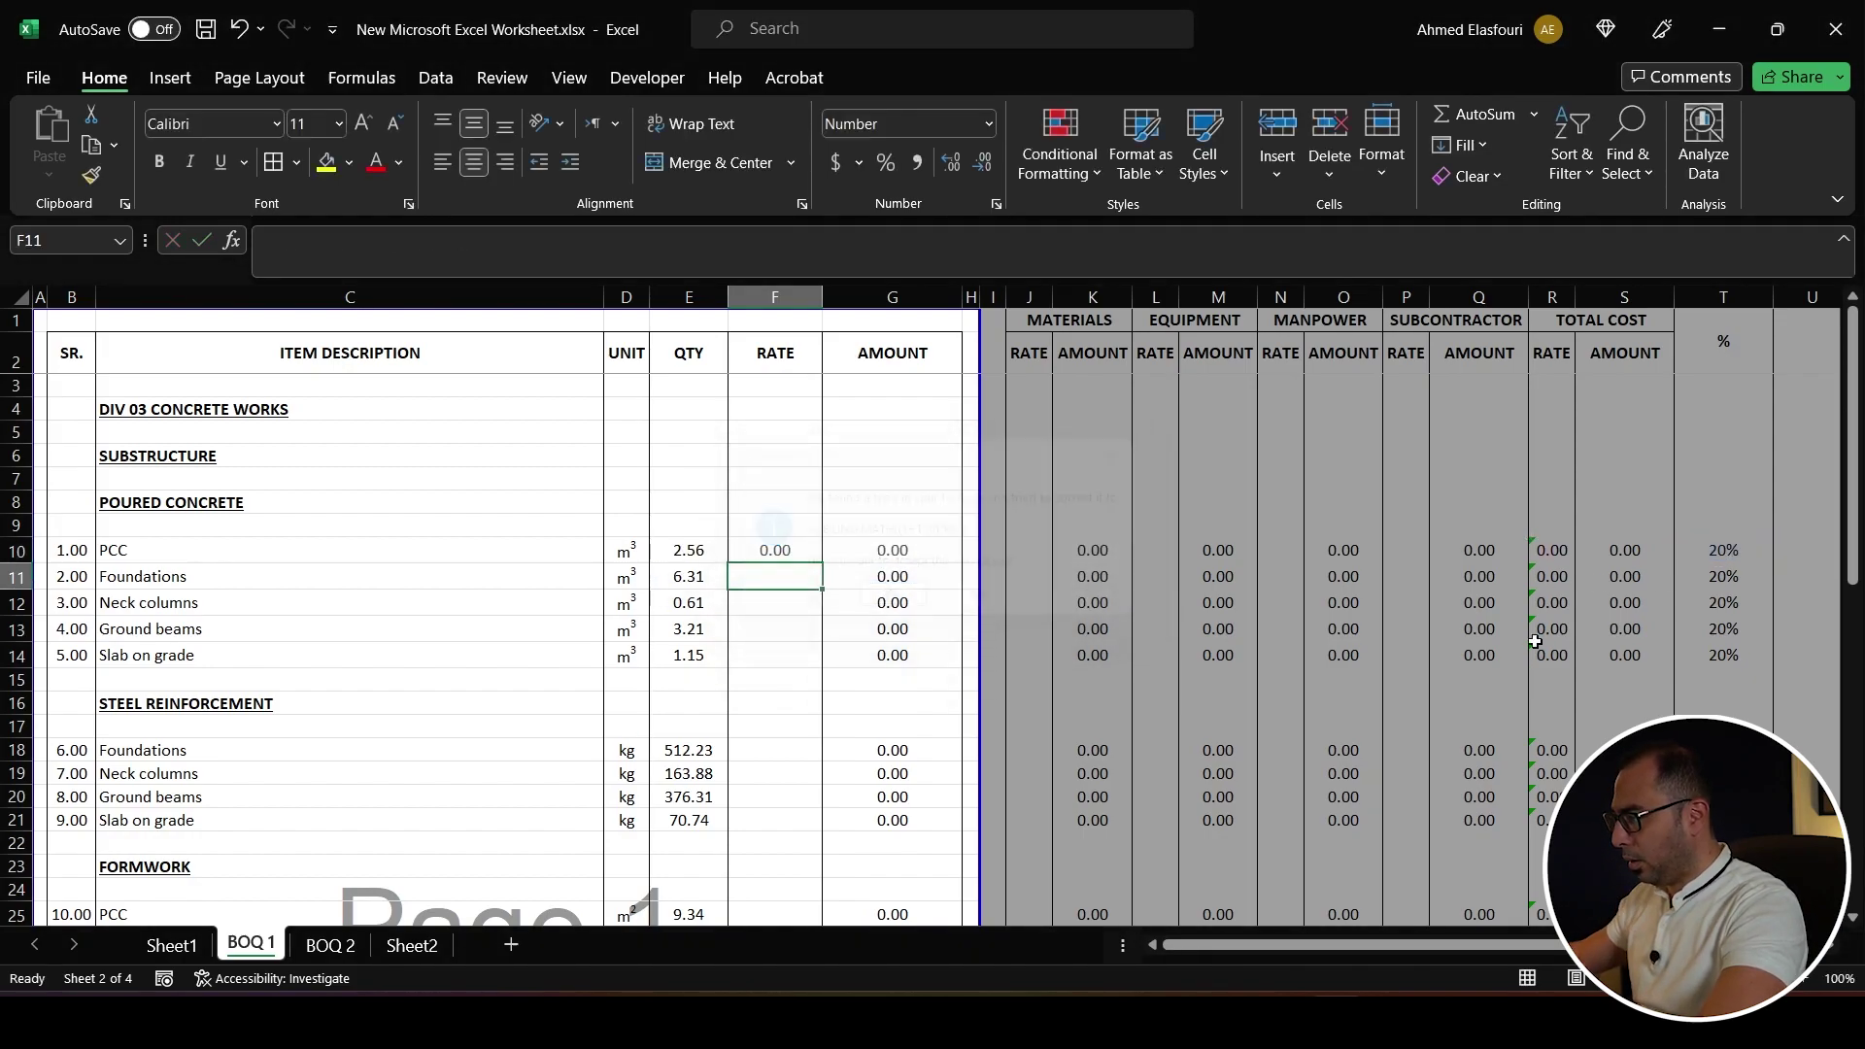
# - Copy the F10 rate formula to all other BOQ item rows in column F through F49 using Paste Special
pyautogui.click(797, 550)
pyautogui.hotkey('ctrl', 'c')
pyautogui.moveTo(778, 550); pyautogui.dragTo(782, 655)
pyautogui.keyDown('ctrl'); pyautogui.click(774, 750); pyautogui.keyUp('ctrl')
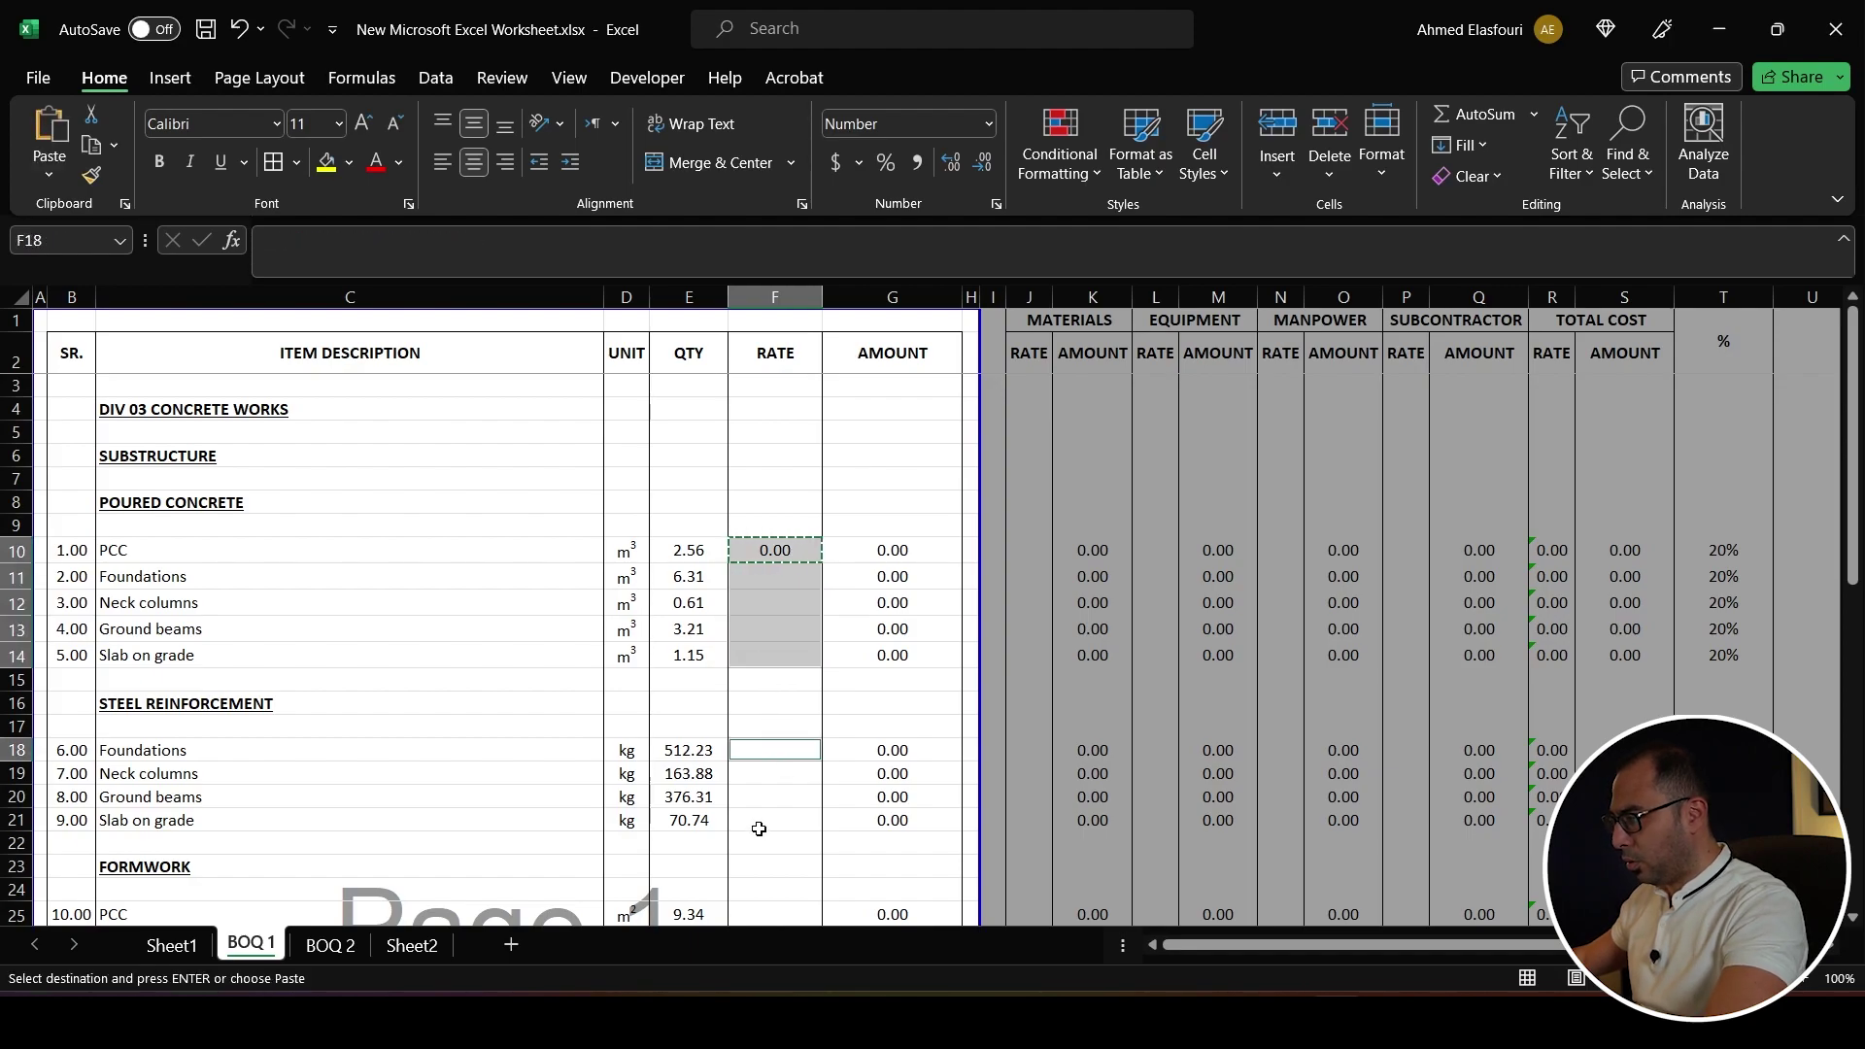
pyautogui.moveTo(774, 750); pyautogui.dragTo(759, 828)
pyautogui.scroll(-3, 768, 777)
pyautogui.moveTo(771, 708); pyautogui.dragTo(757, 820)
pyautogui.scroll(-6, 758, 778)
pyautogui.moveTo(774, 533); pyautogui.dragTo(774, 584)
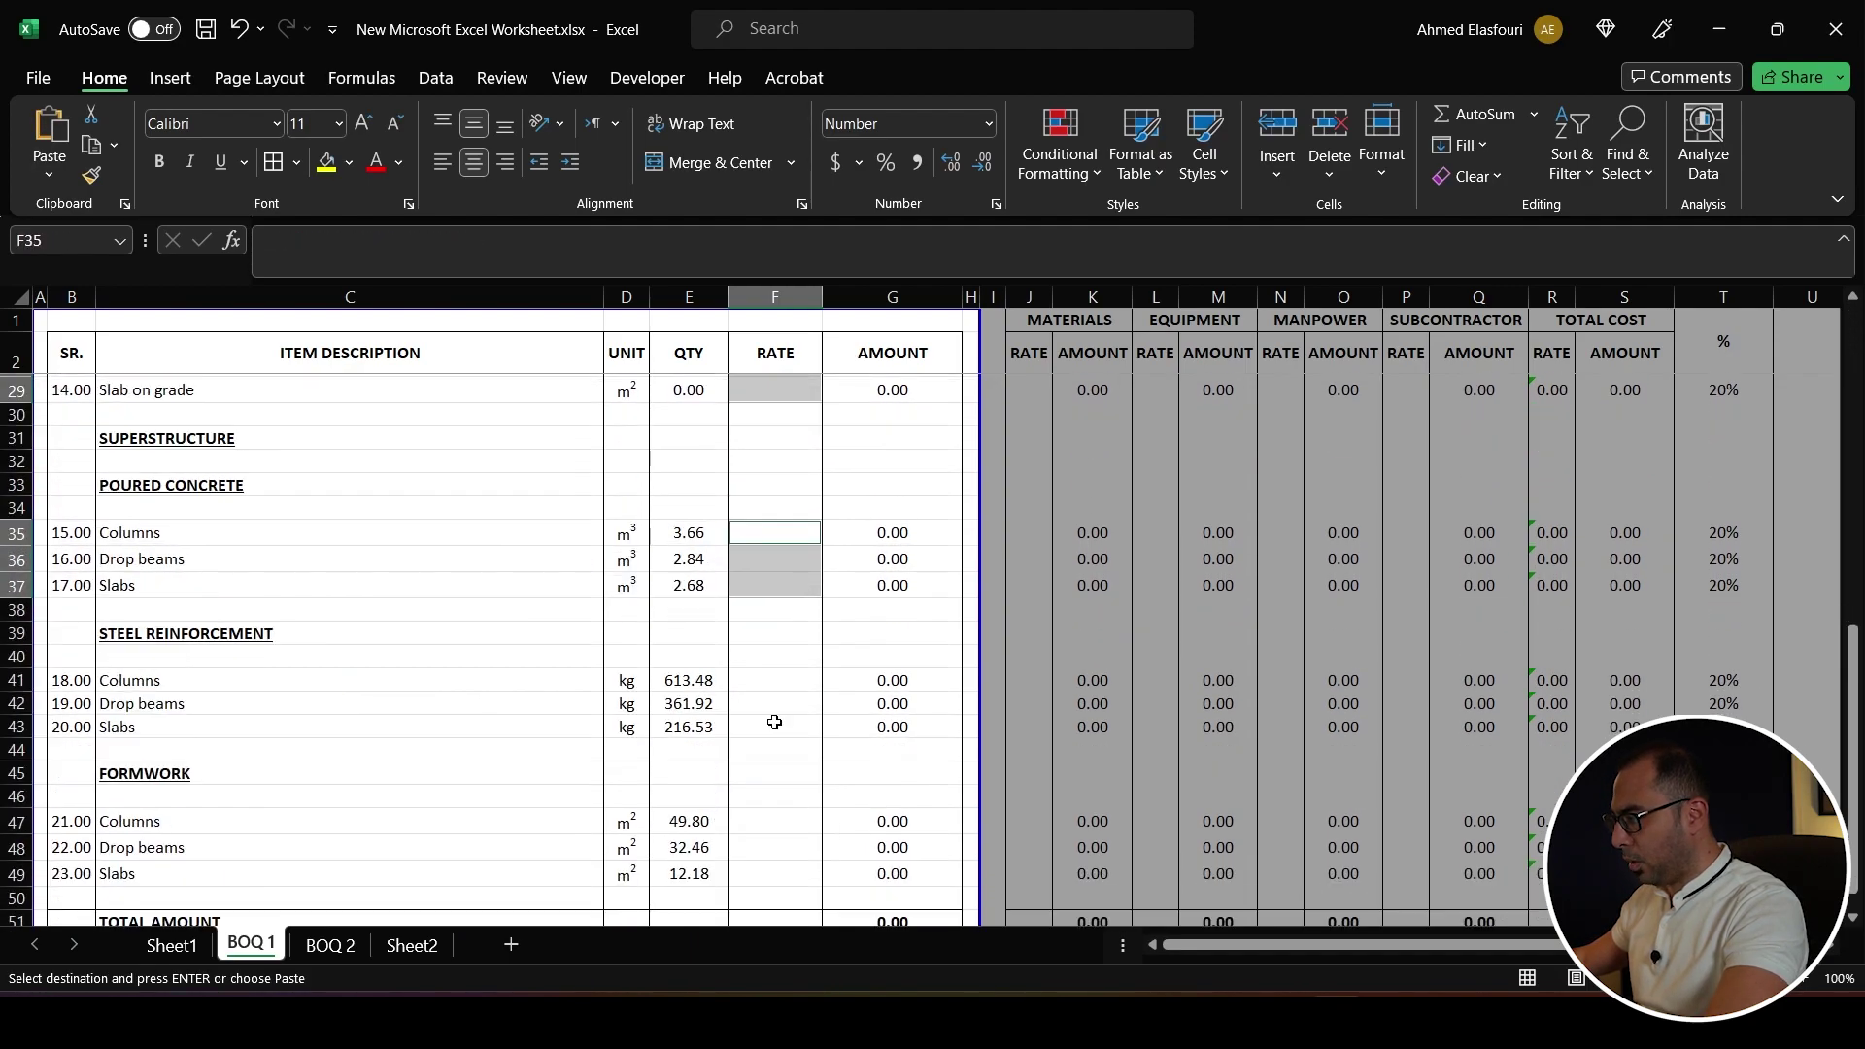
pyautogui.moveTo(775, 683); pyautogui.dragTo(769, 869)
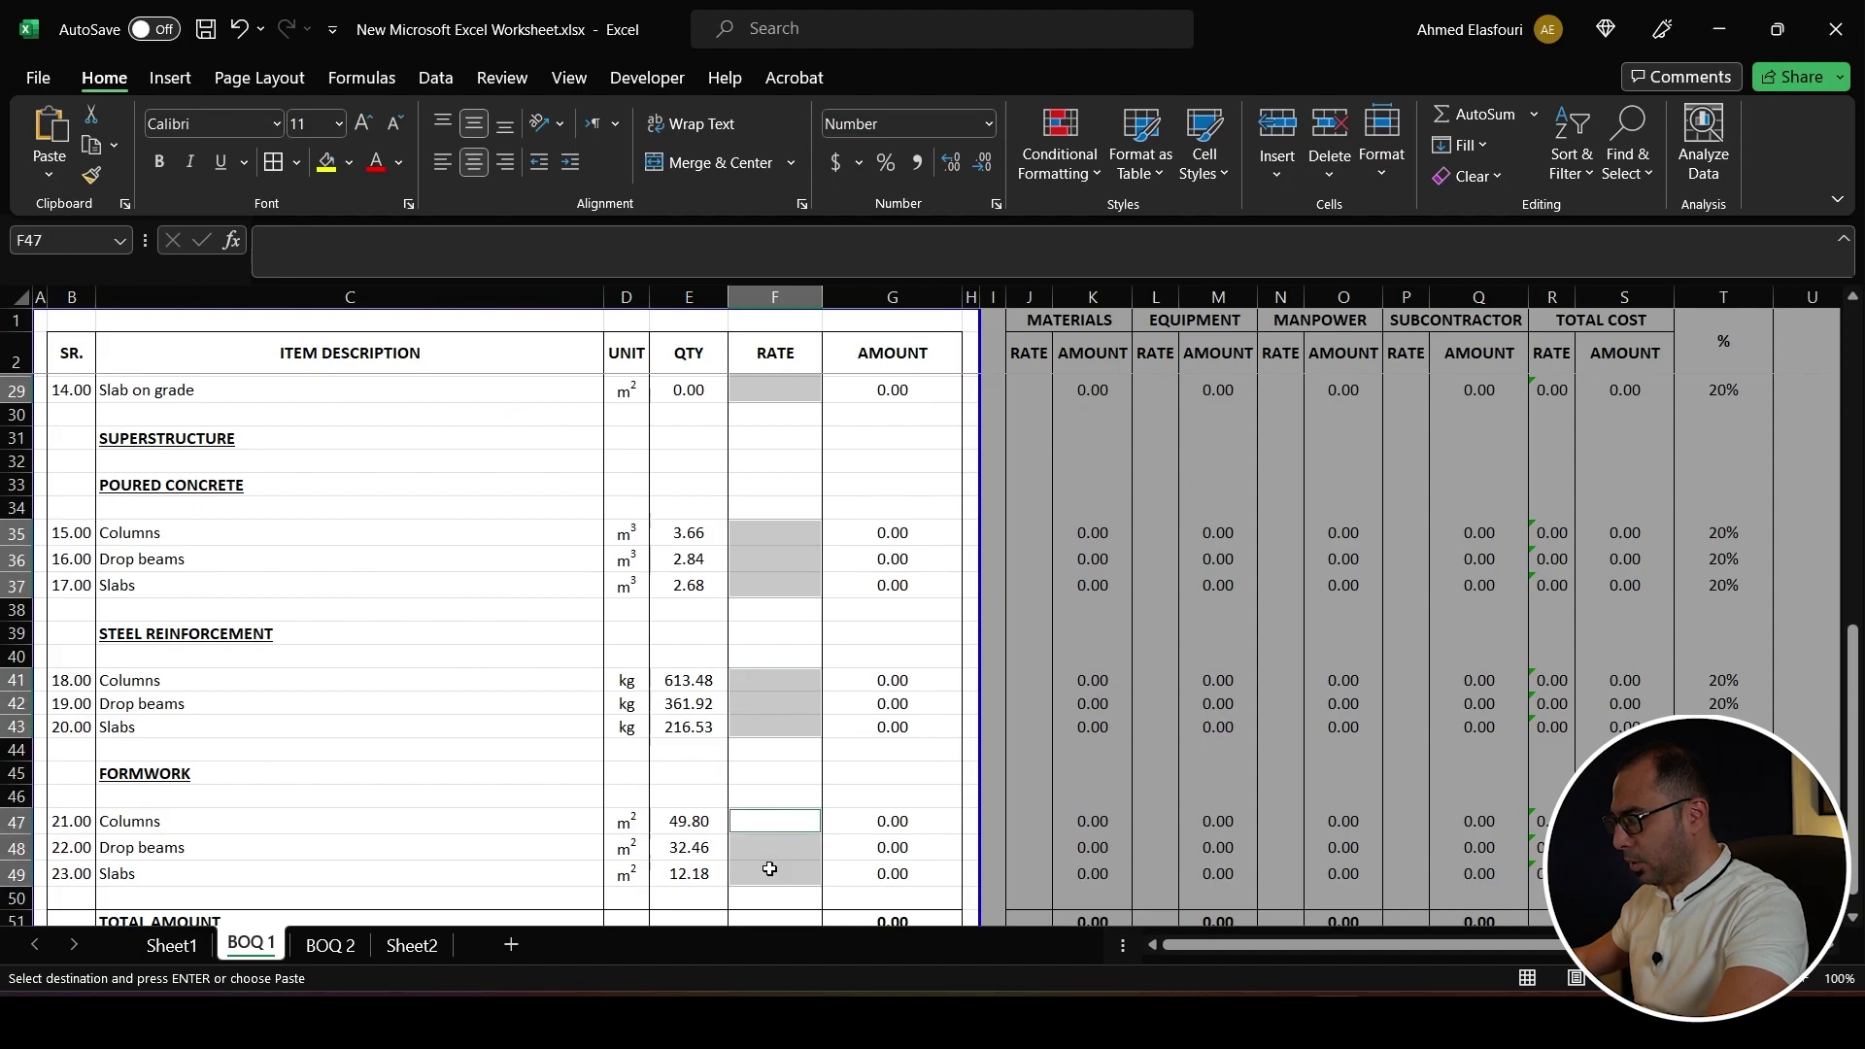
pyautogui.hotkey('alt', 'e')
pyautogui.press('s')
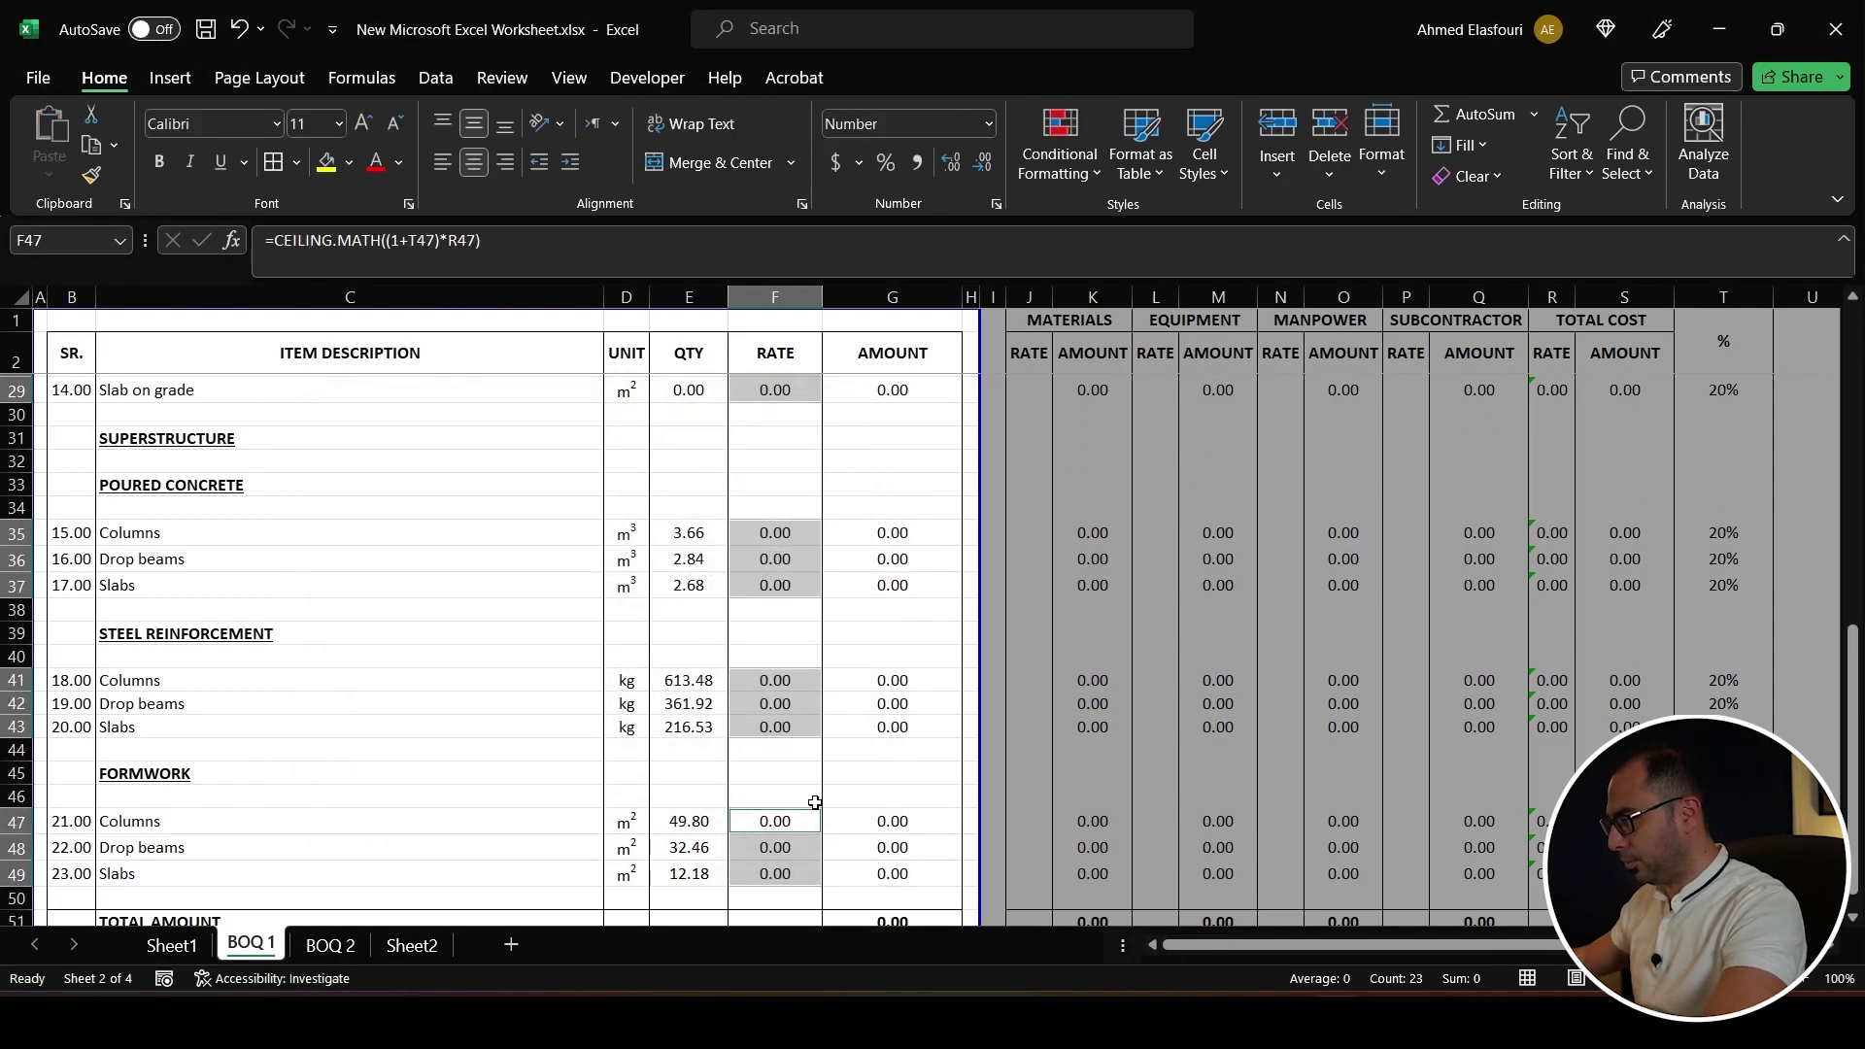
# - Check the range summed by the total amount formula in G51
pyautogui.scroll(-2, 814, 803)
pyautogui.click(887, 782)
pyautogui.hotkey('alt', '=')
pyautogui.scroll(6, 911, 616)
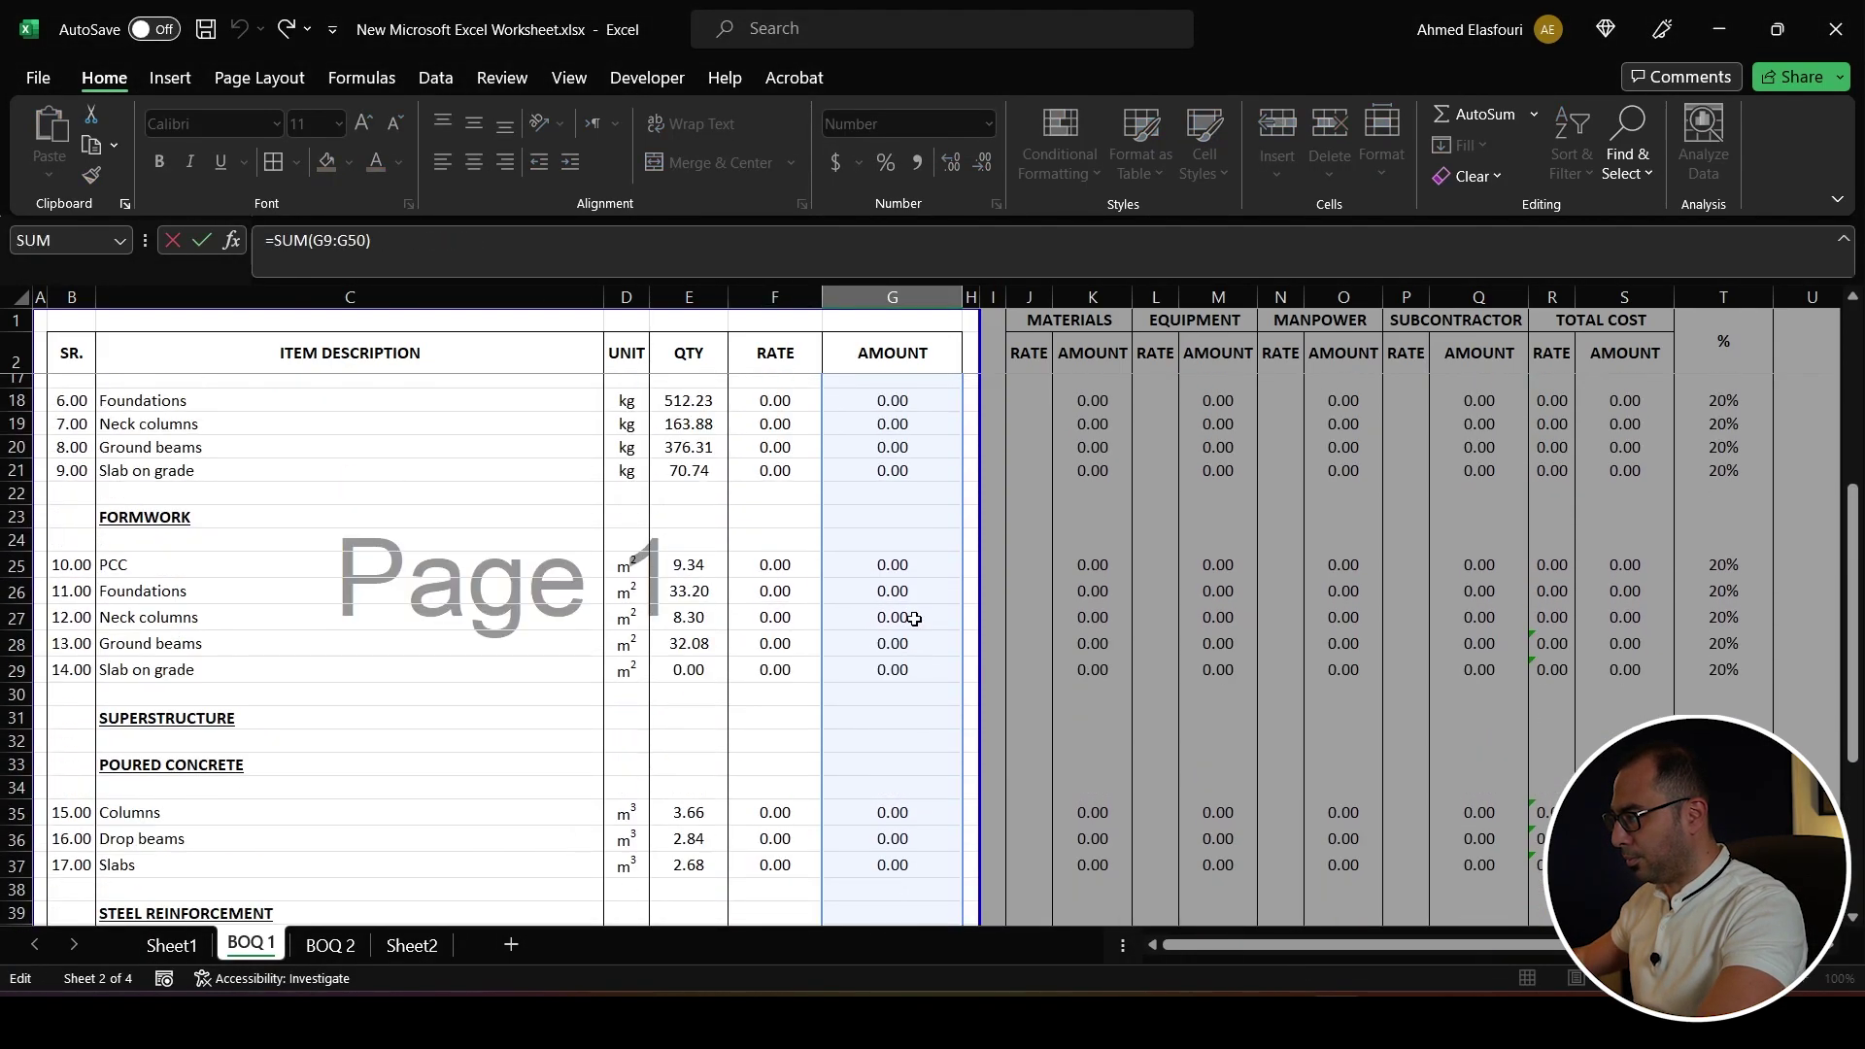
pyautogui.scroll(-2, 914, 619)
pyautogui.hotkey('ctrl', 'Return')
pyautogui.scroll(7, 913, 616)
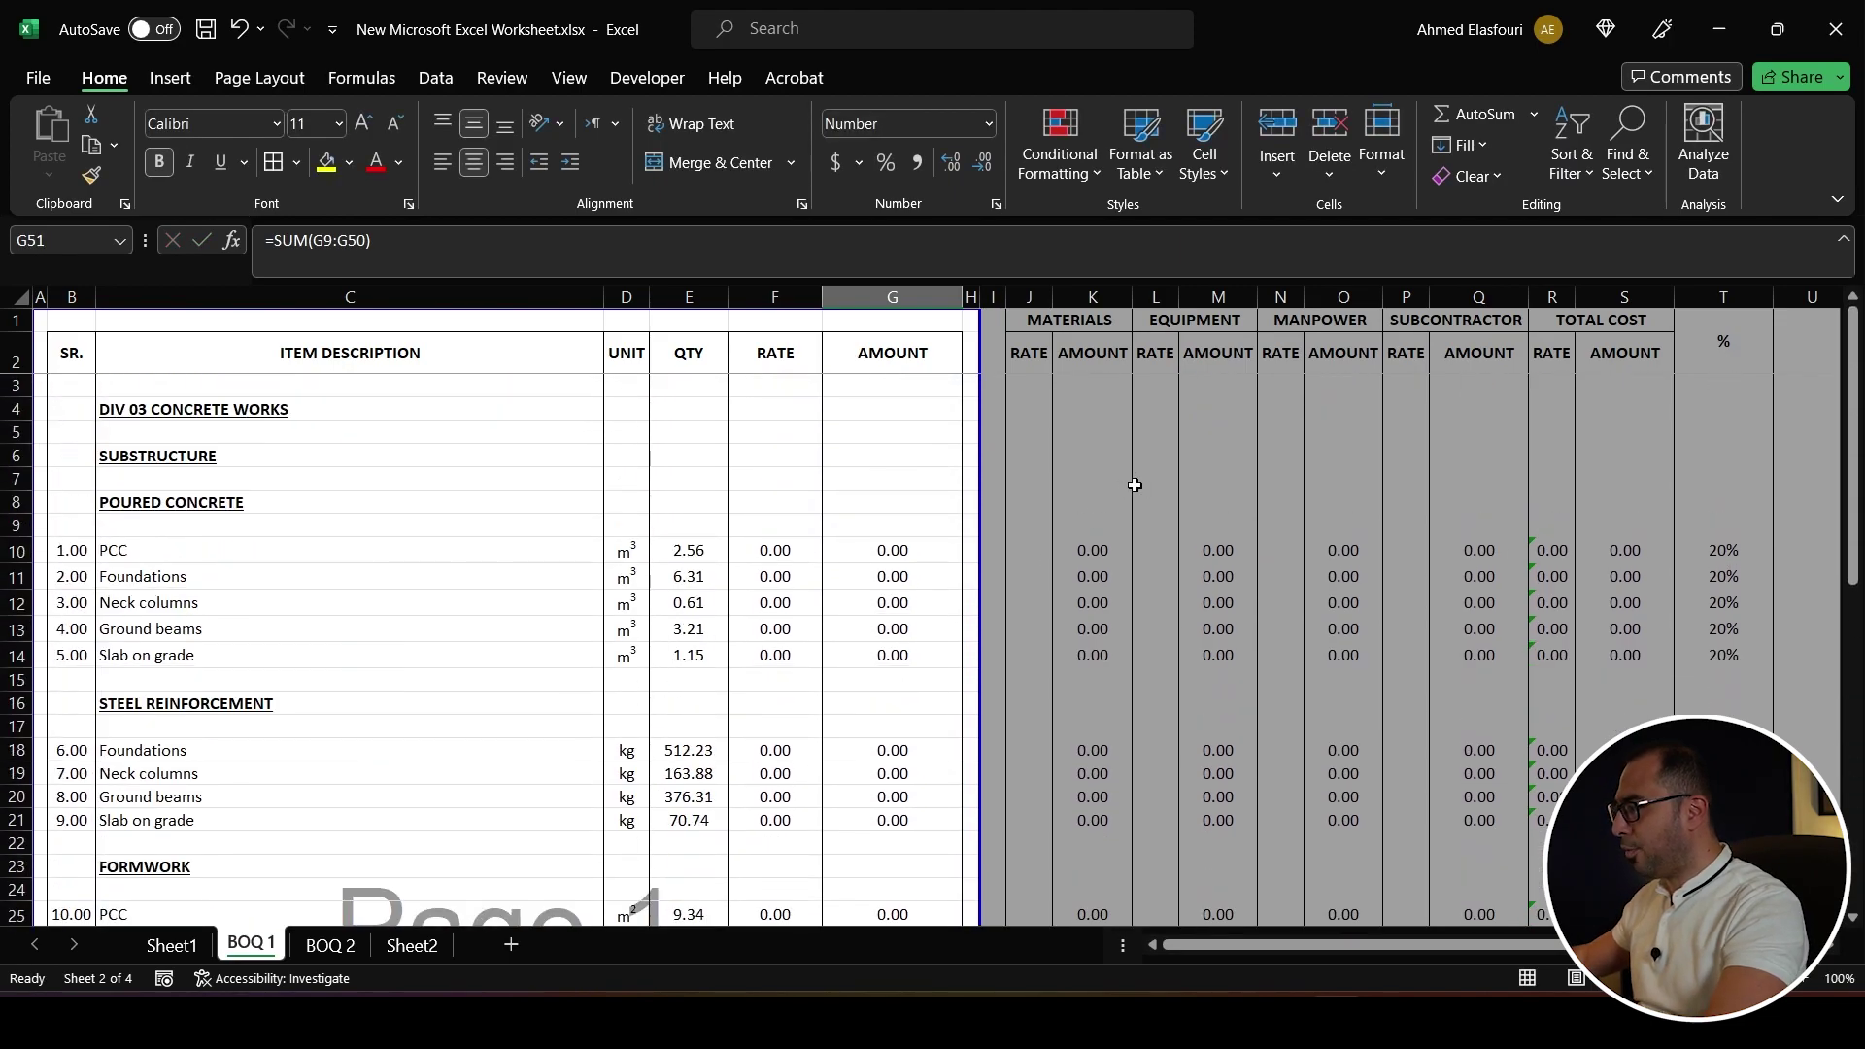
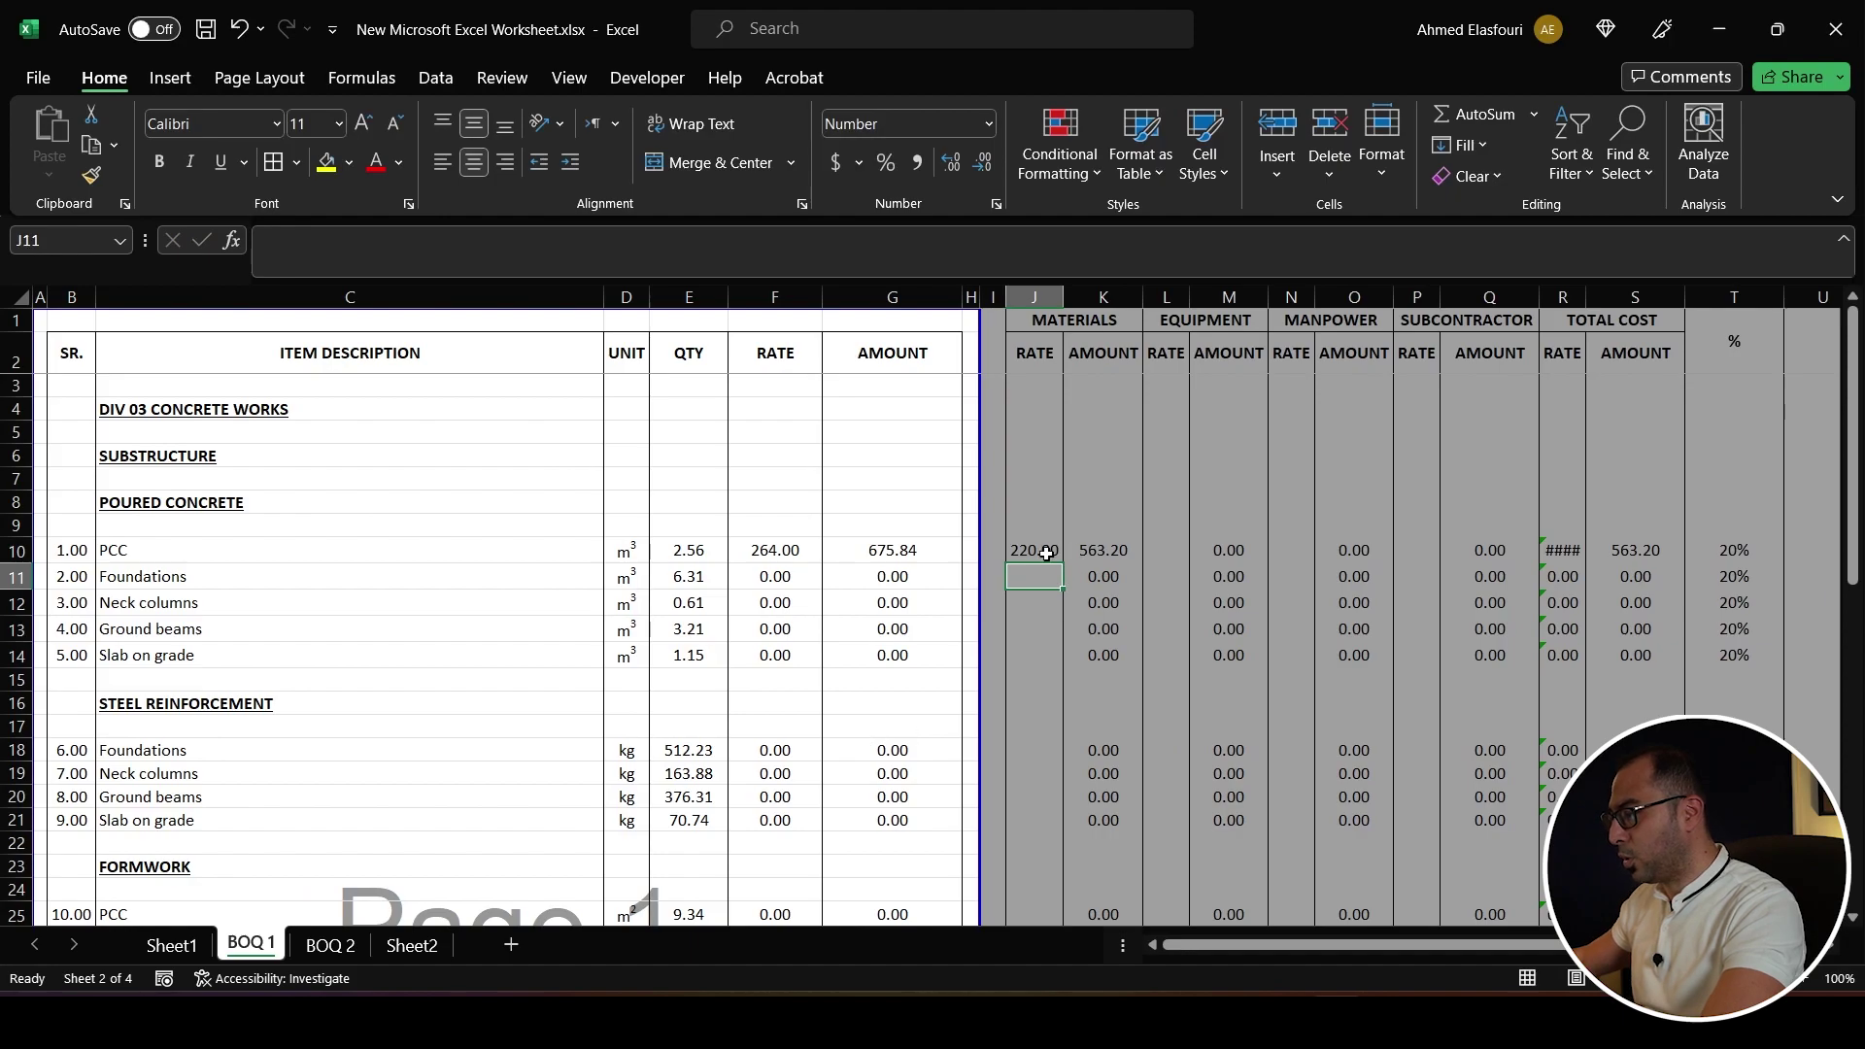
# - Set the PCC item's equipment rate in L10 to 5
pyautogui.click(1165, 552)
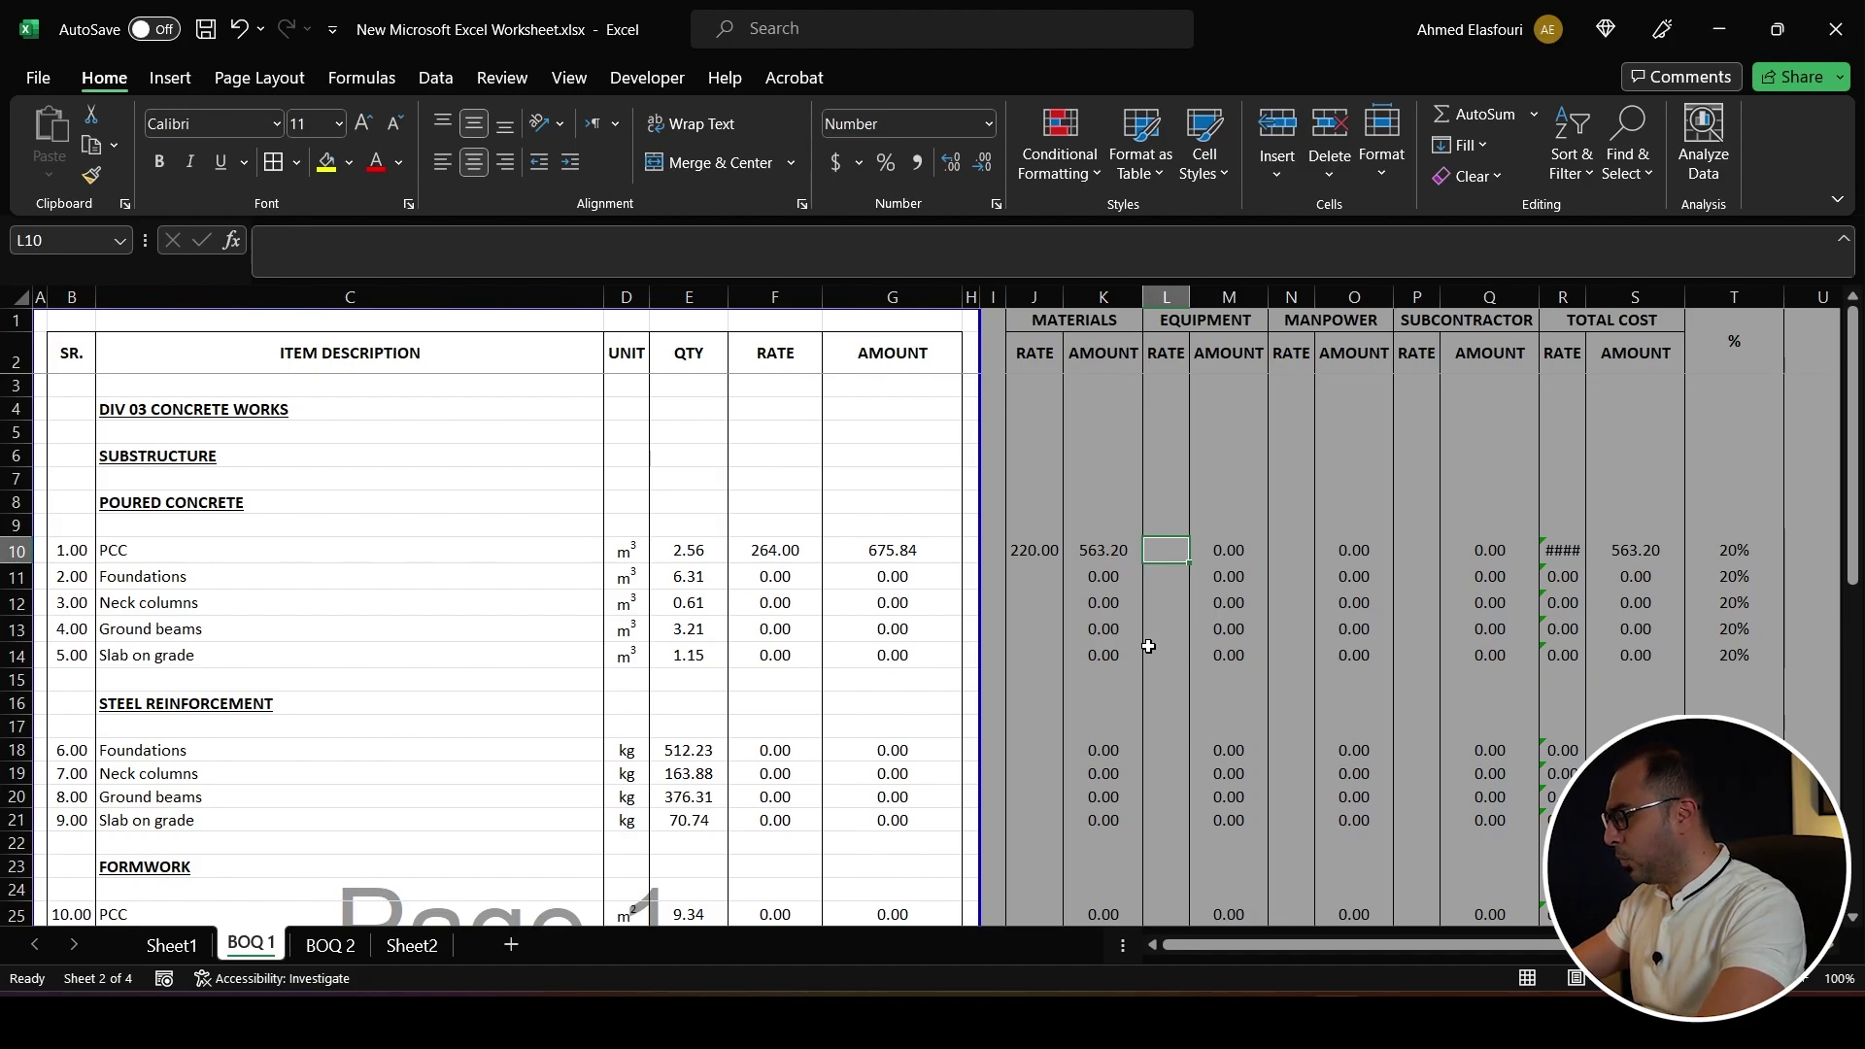
pyautogui.write('5')
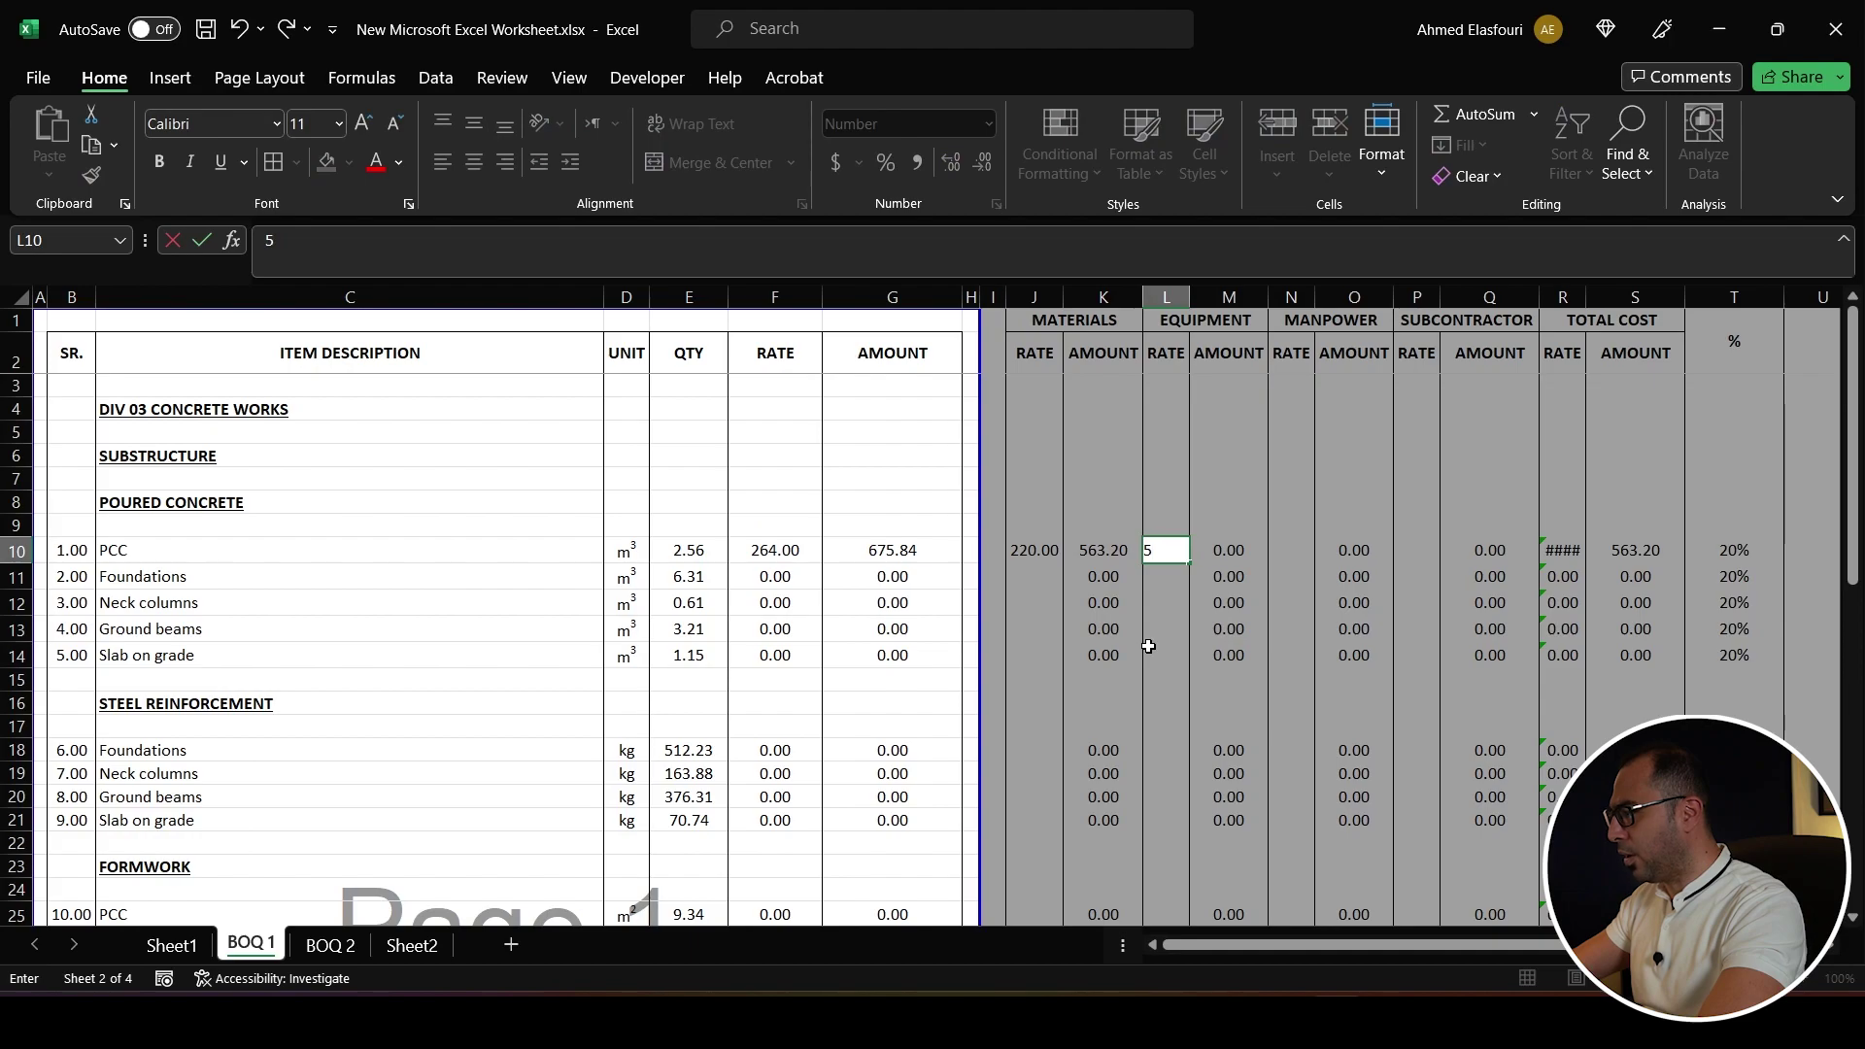
pyautogui.press('Tab')
pyautogui.press('Tab')
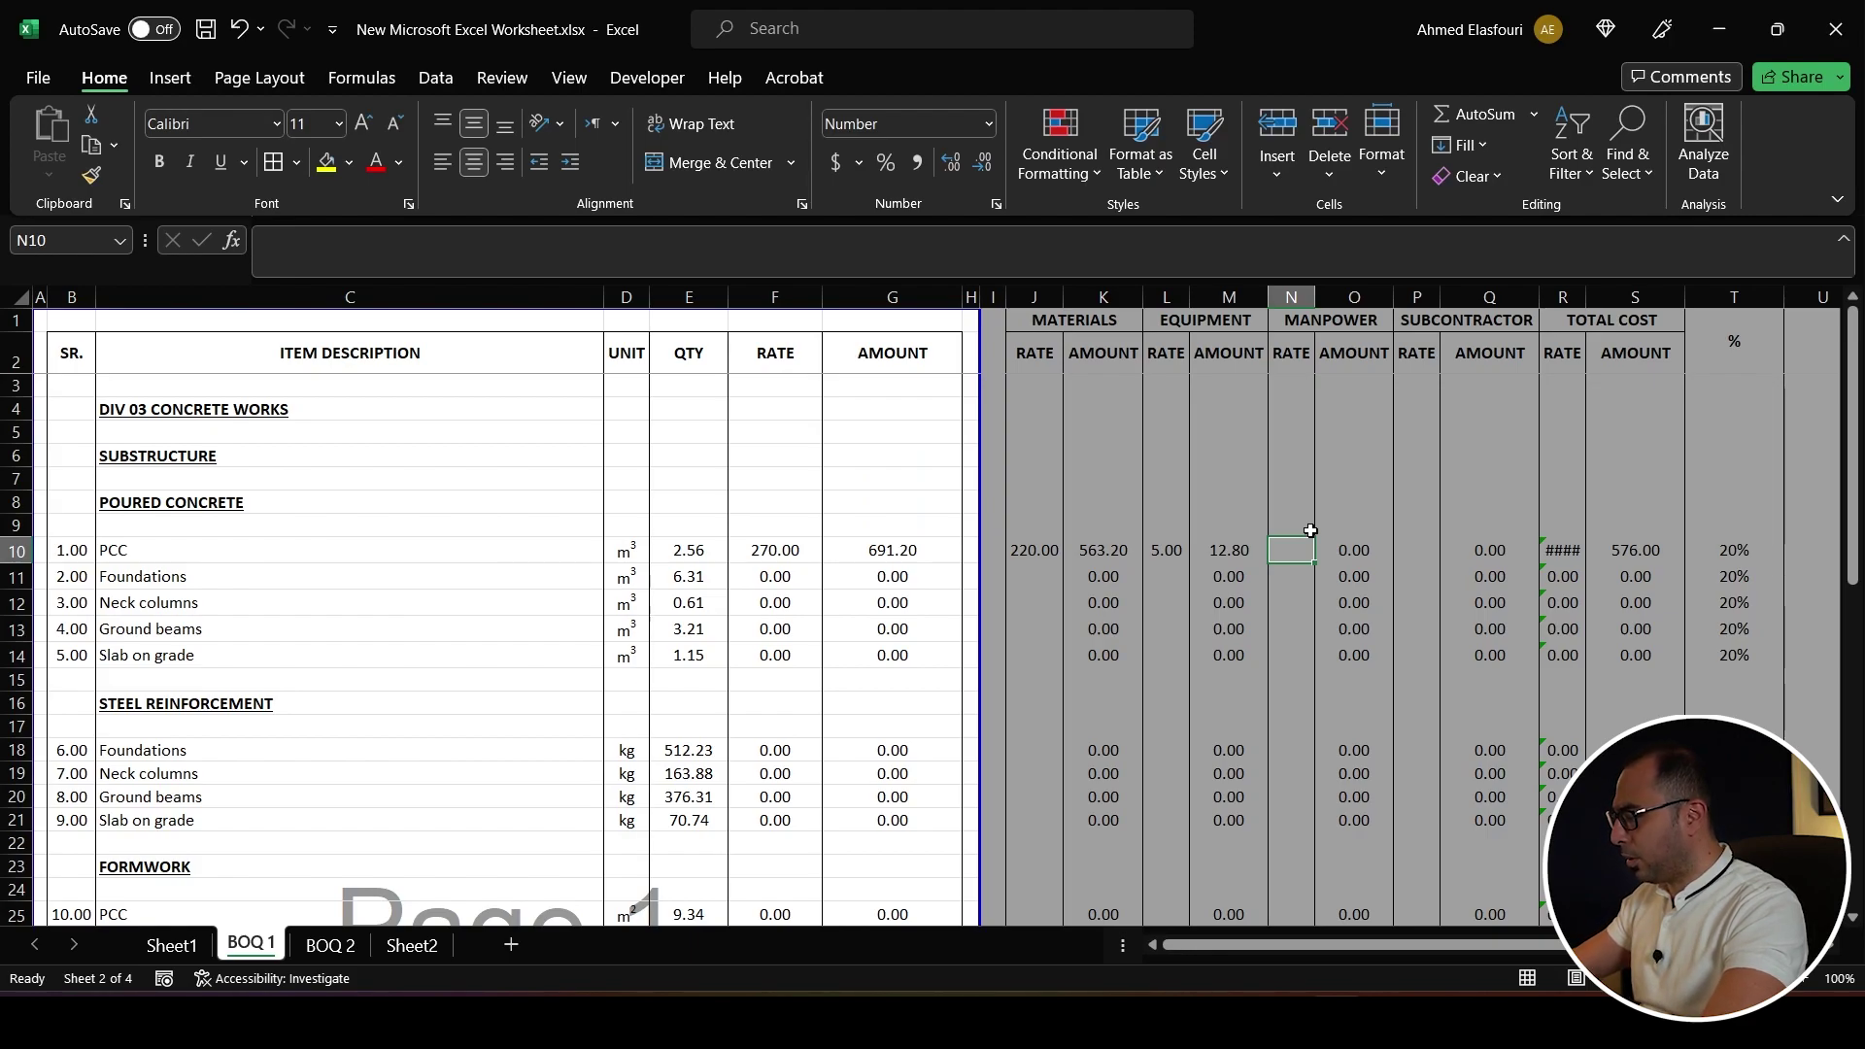
# - Enter the PCC item's manpower rate in N10 as =150/20
pyautogui.write('=150')
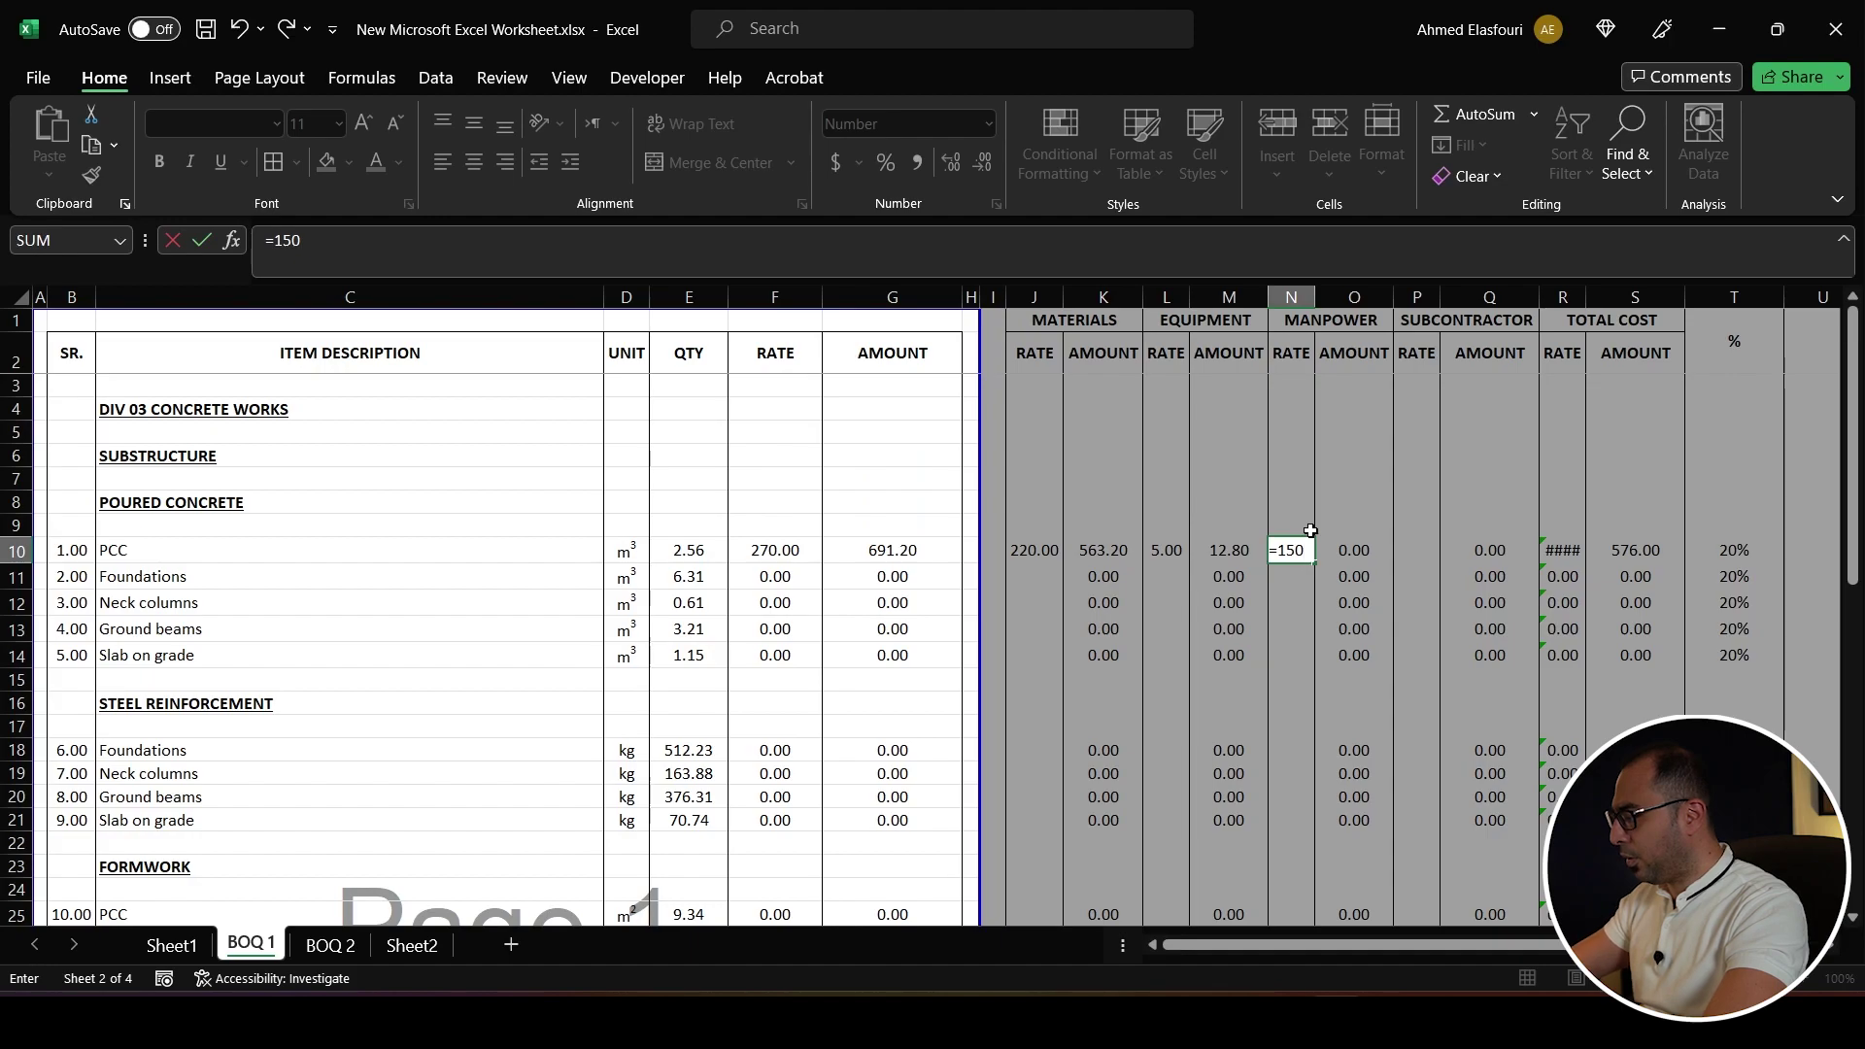
pyautogui.write('/')
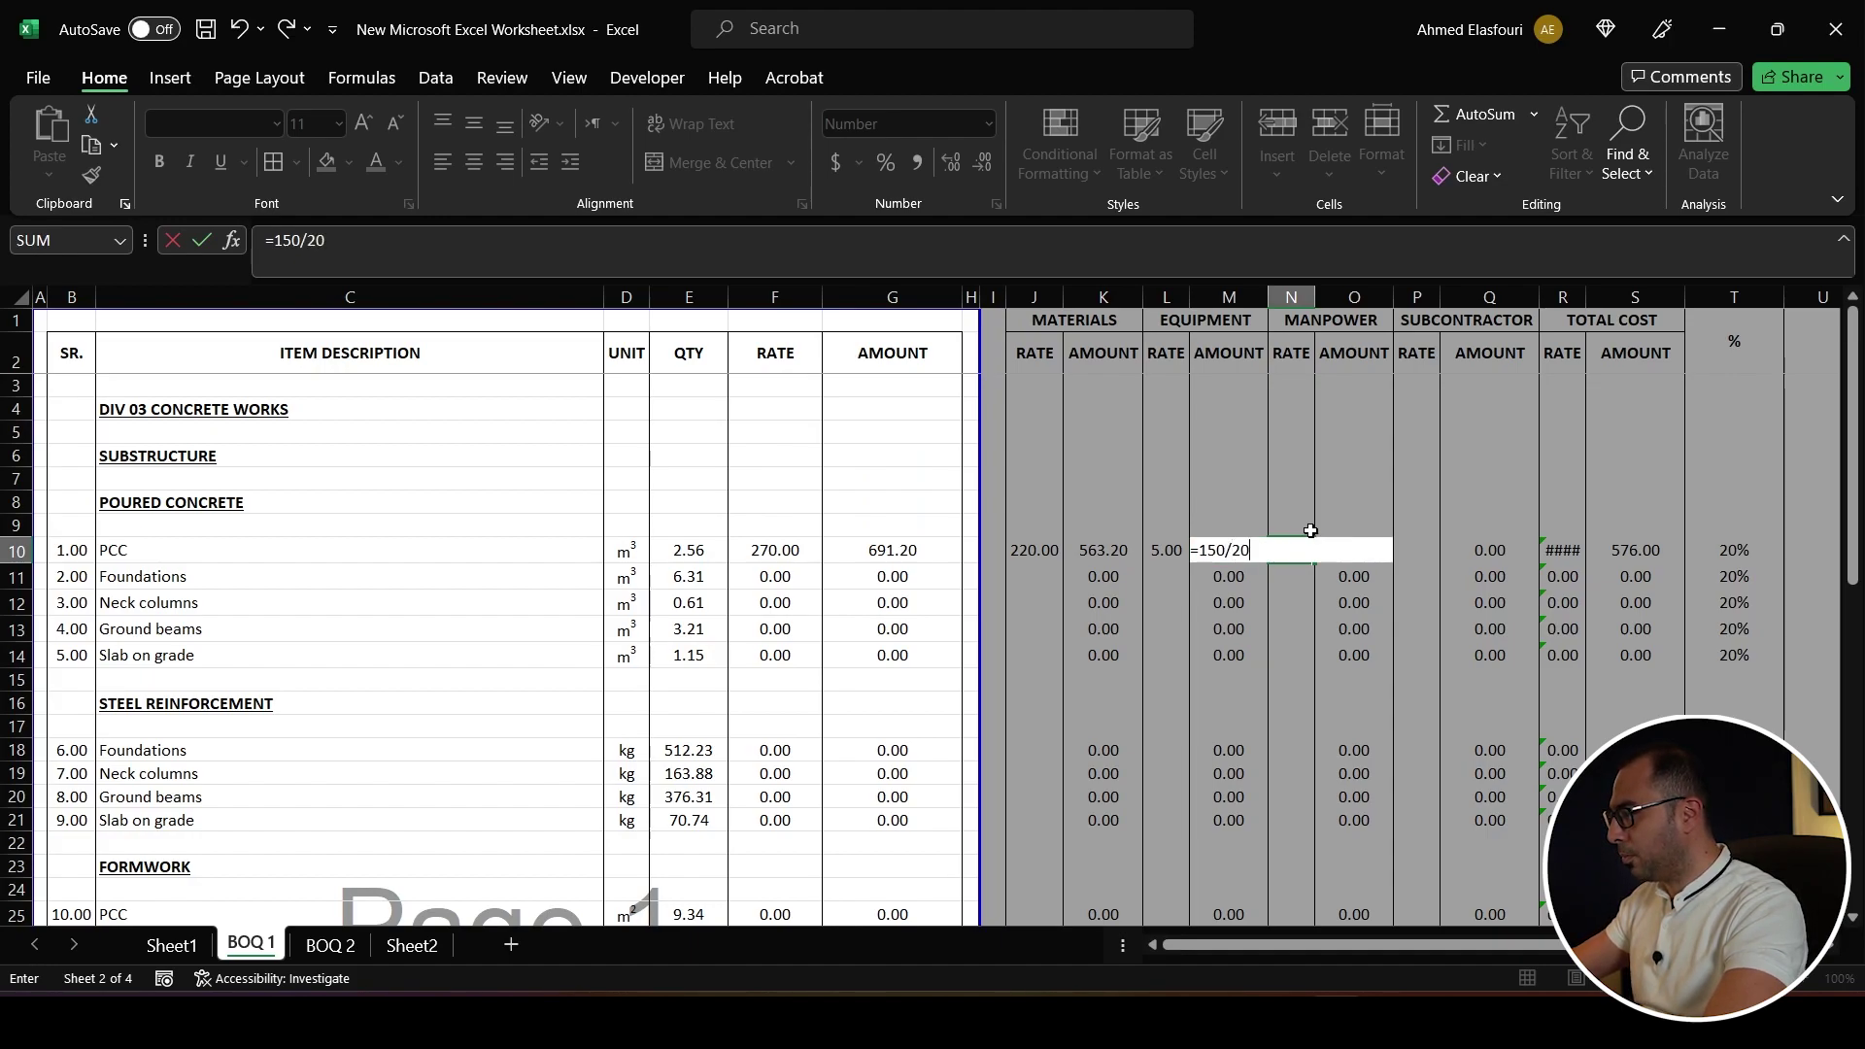
pyautogui.write('20')
pyautogui.press('Return')
pyautogui.press('Up')
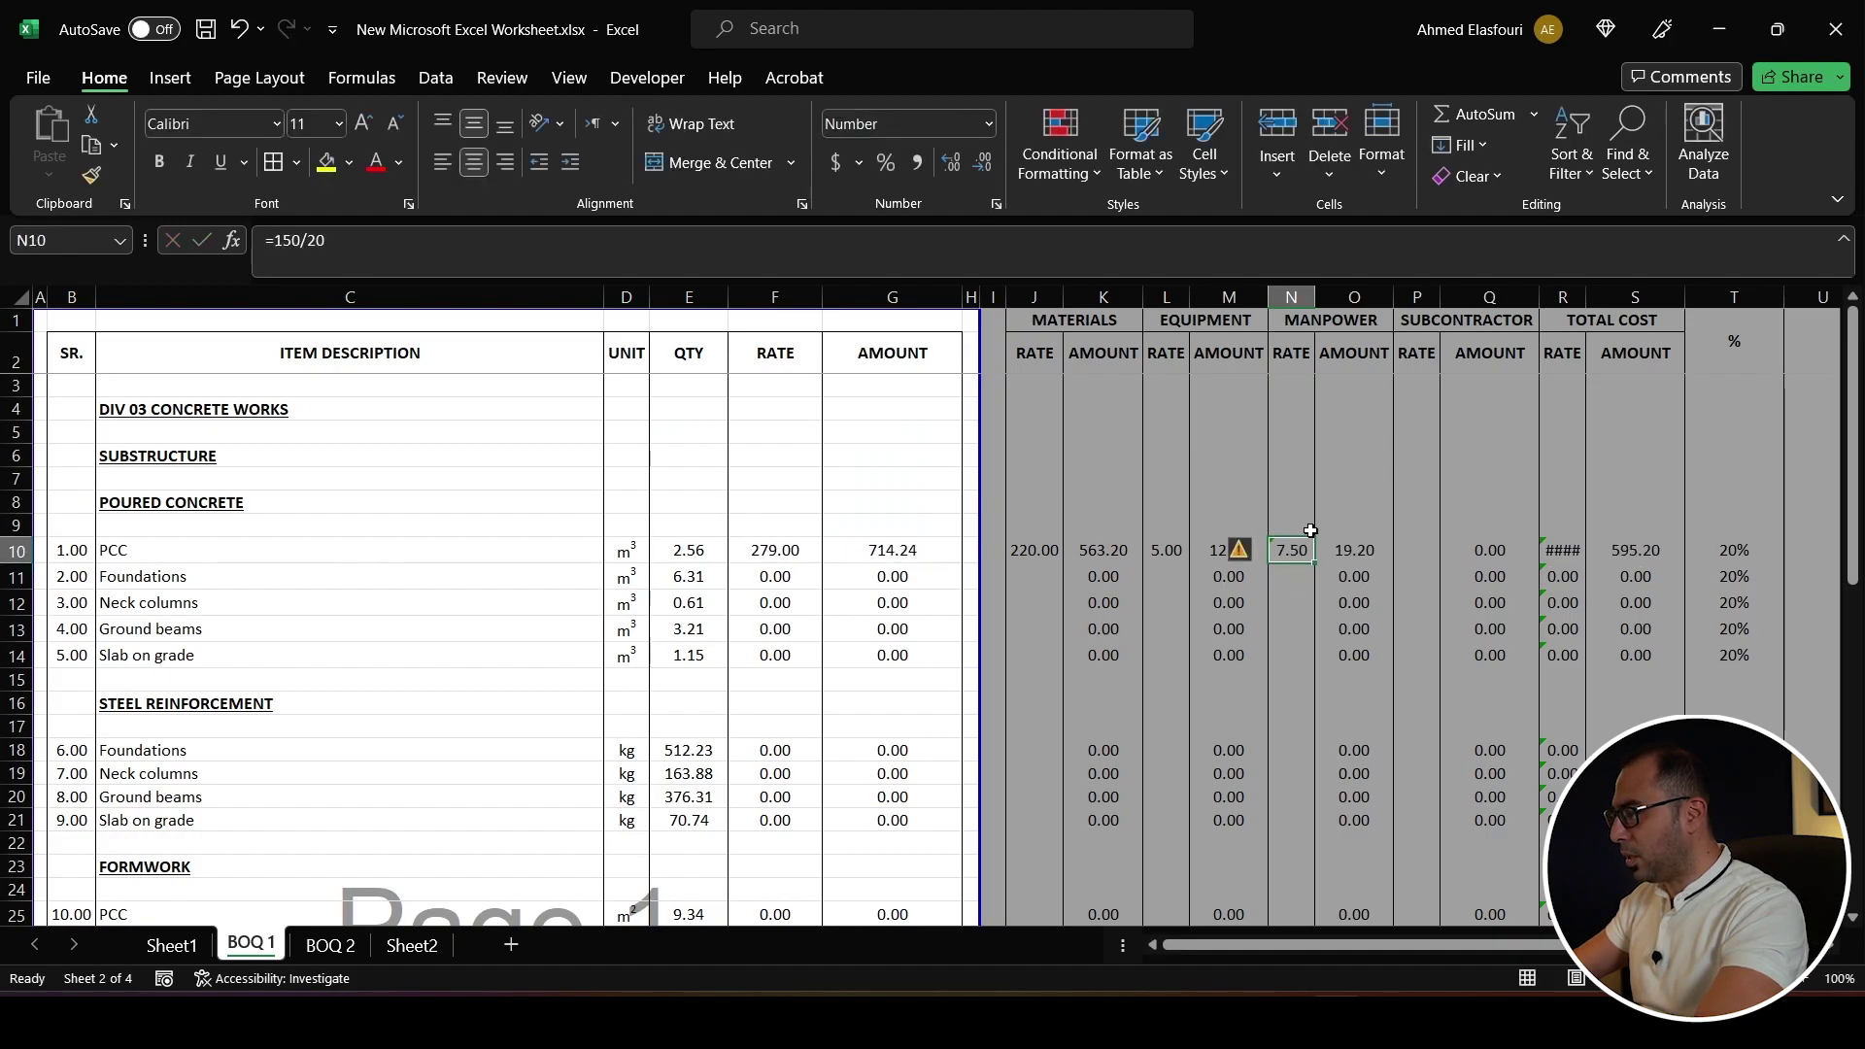
# - Change the divisor in the PCC manpower rate formula in N10 to 25
pyautogui.press('F2')
pyautogui.press('BackSpace')
pyautogui.write('5')
pyautogui.press('Return')
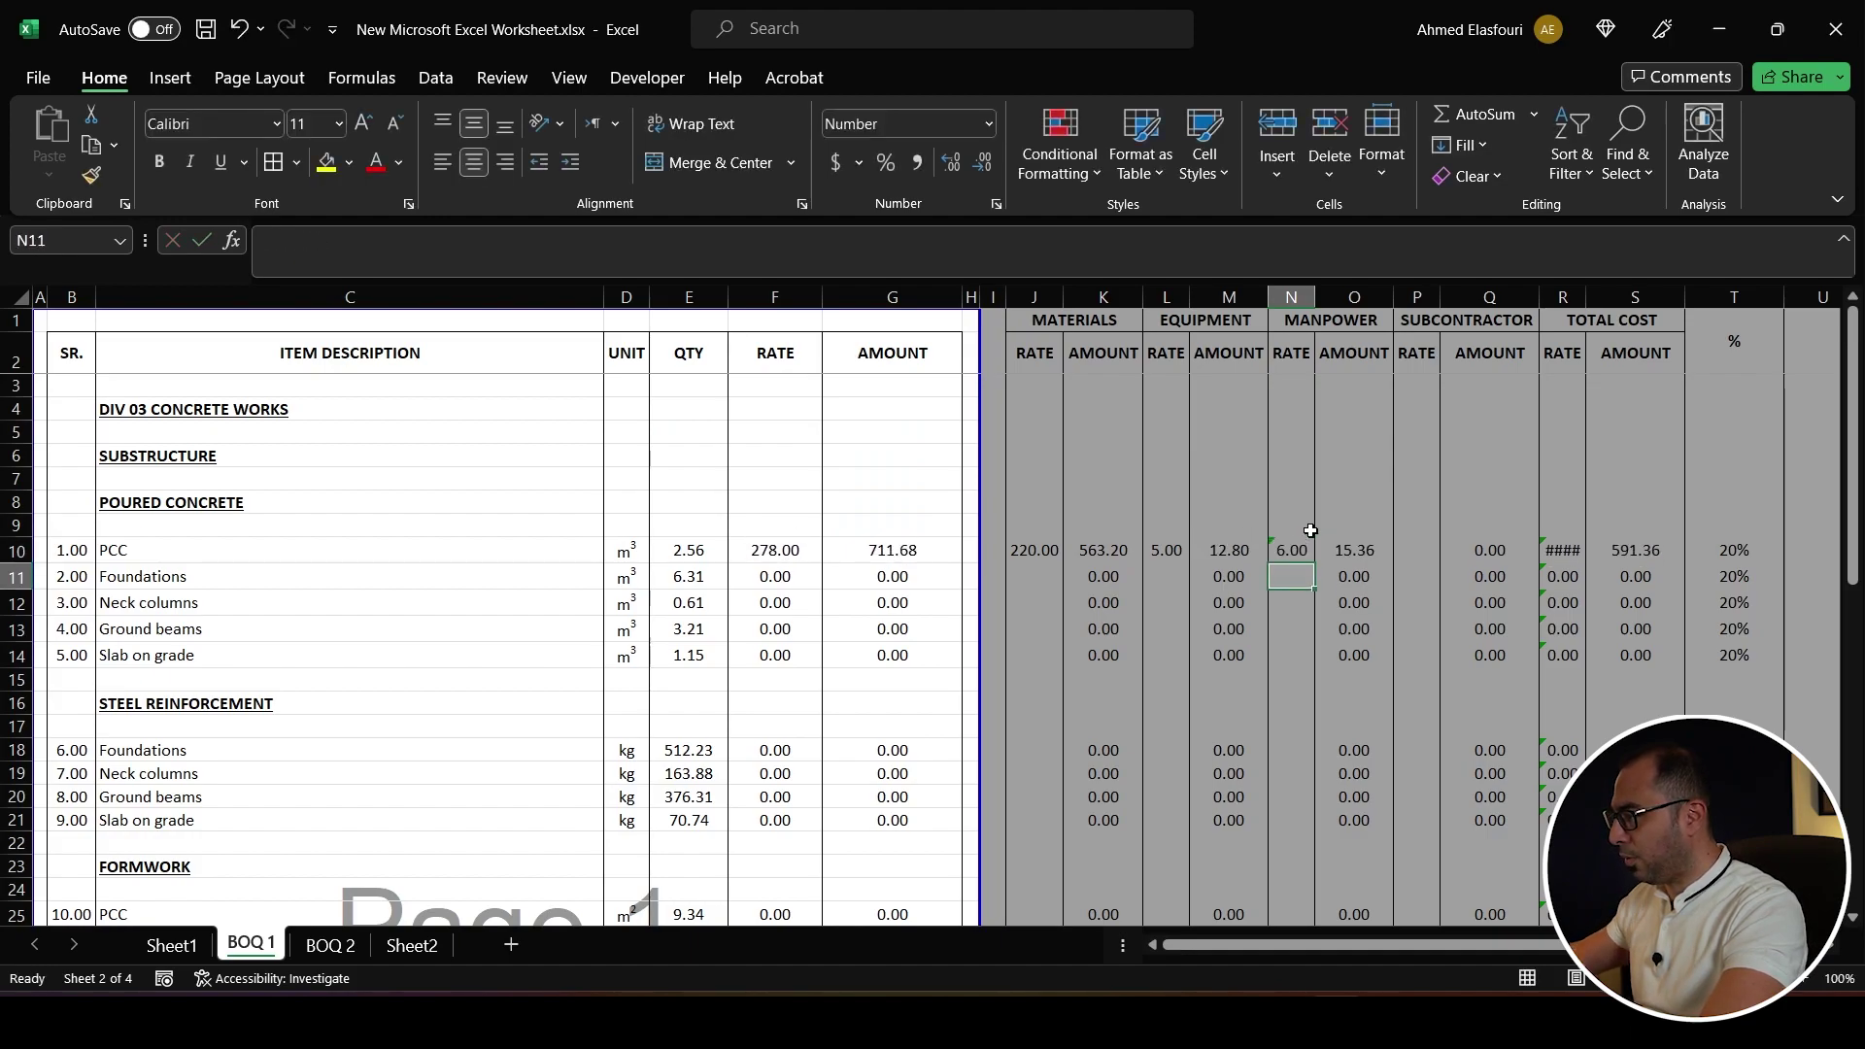
# - Auto-fit the total cost rate column R and check which rates the formula in R10 adds up
pyautogui.click(1289, 551)
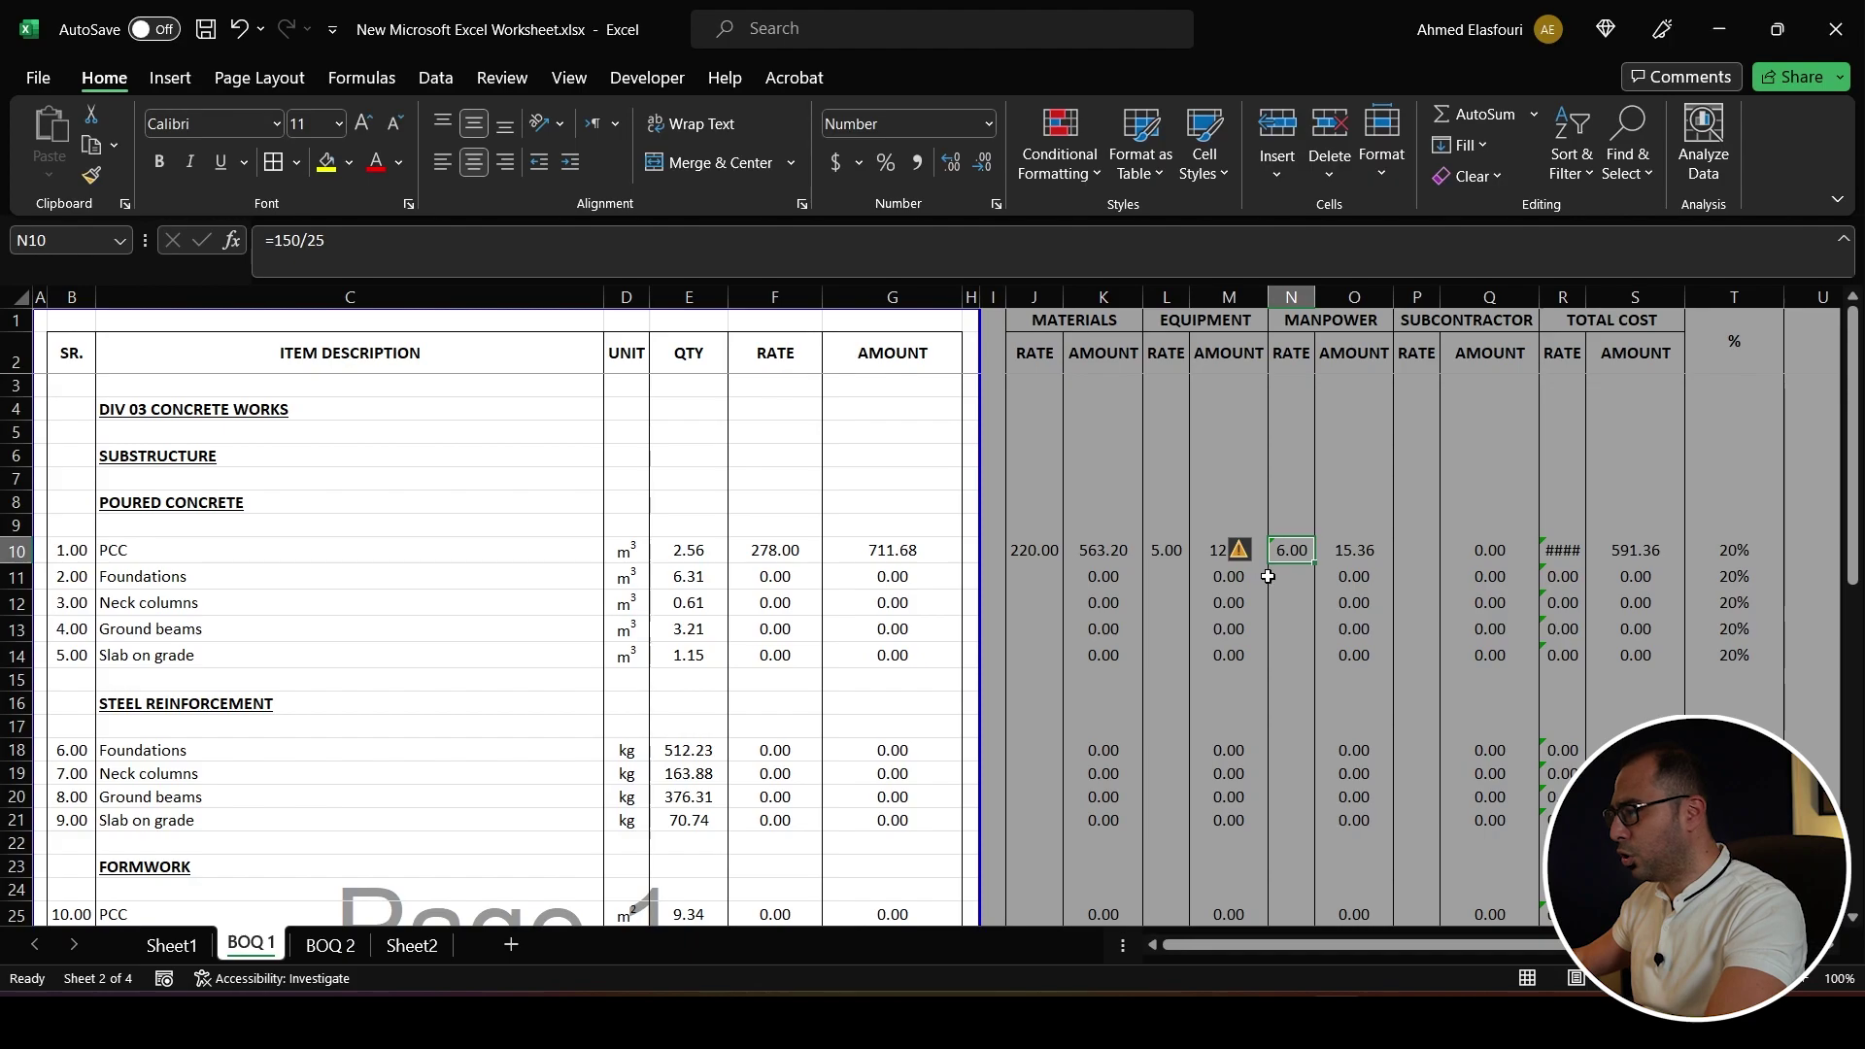
pyautogui.doubleClick(1587, 294)
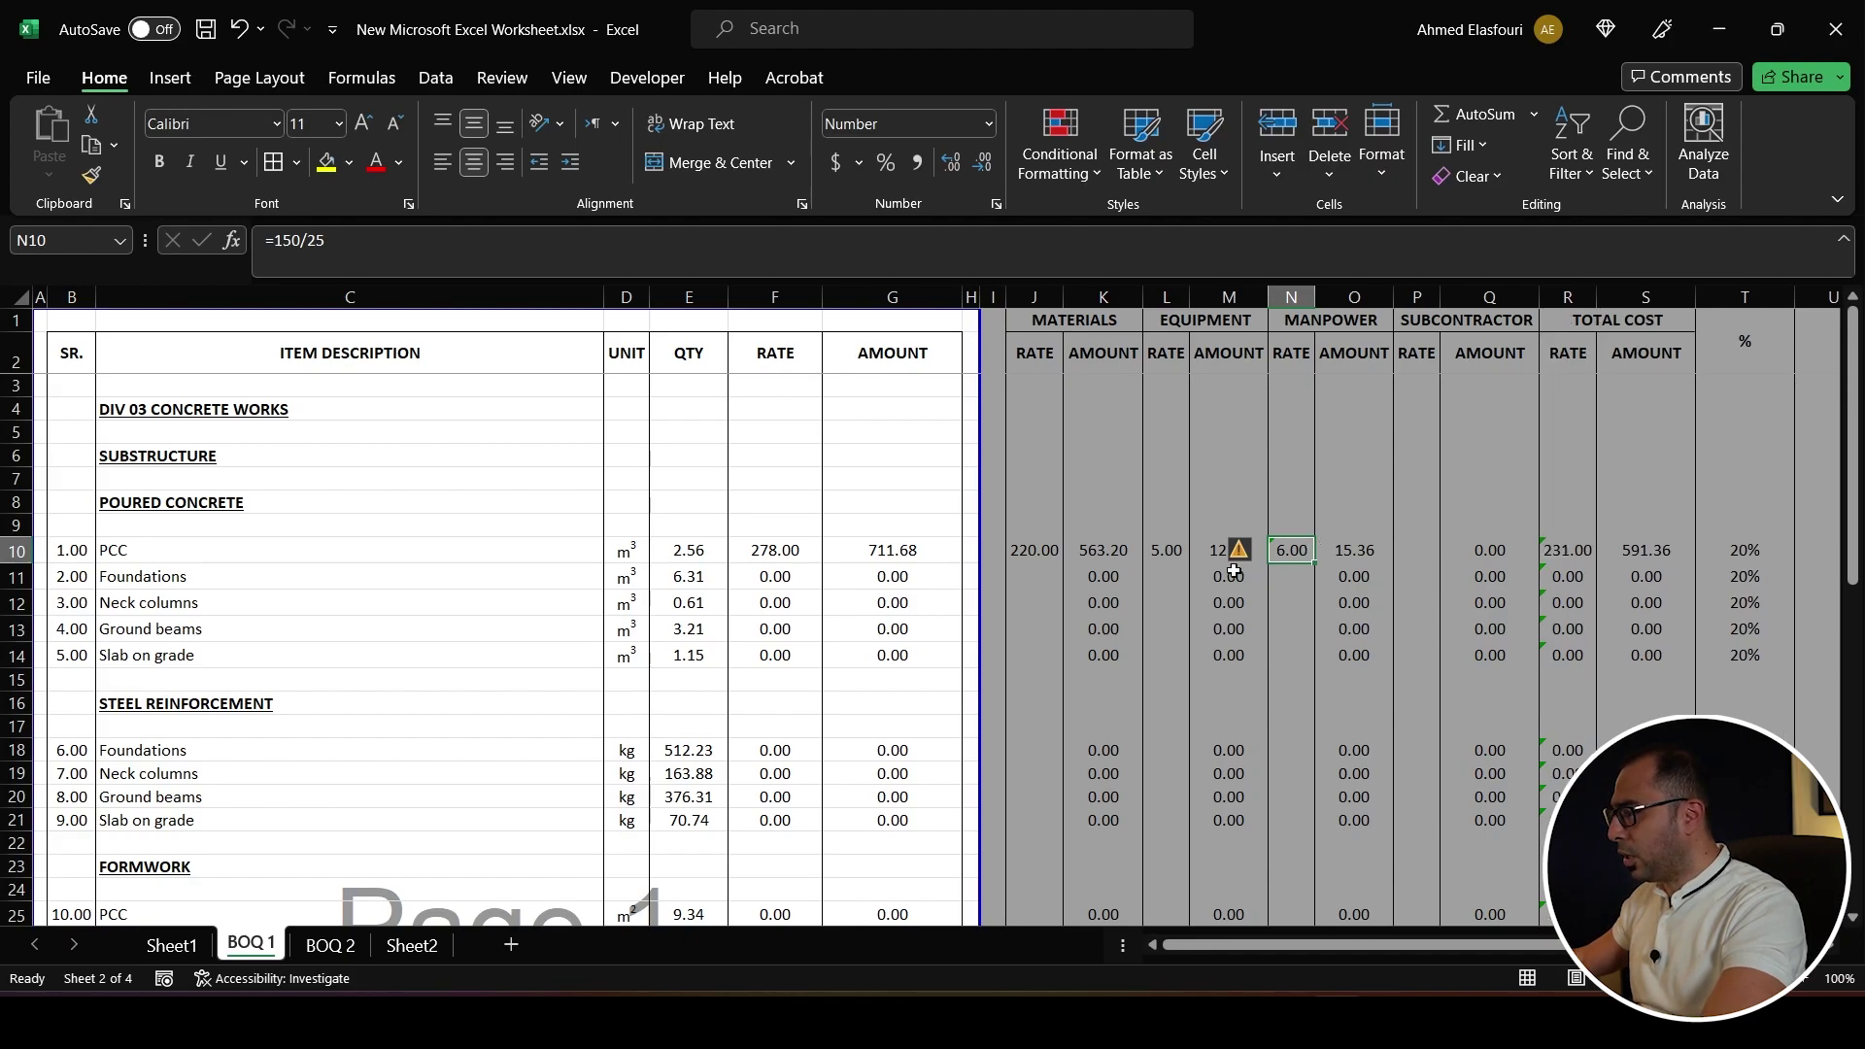
pyautogui.doubleClick(1574, 544)
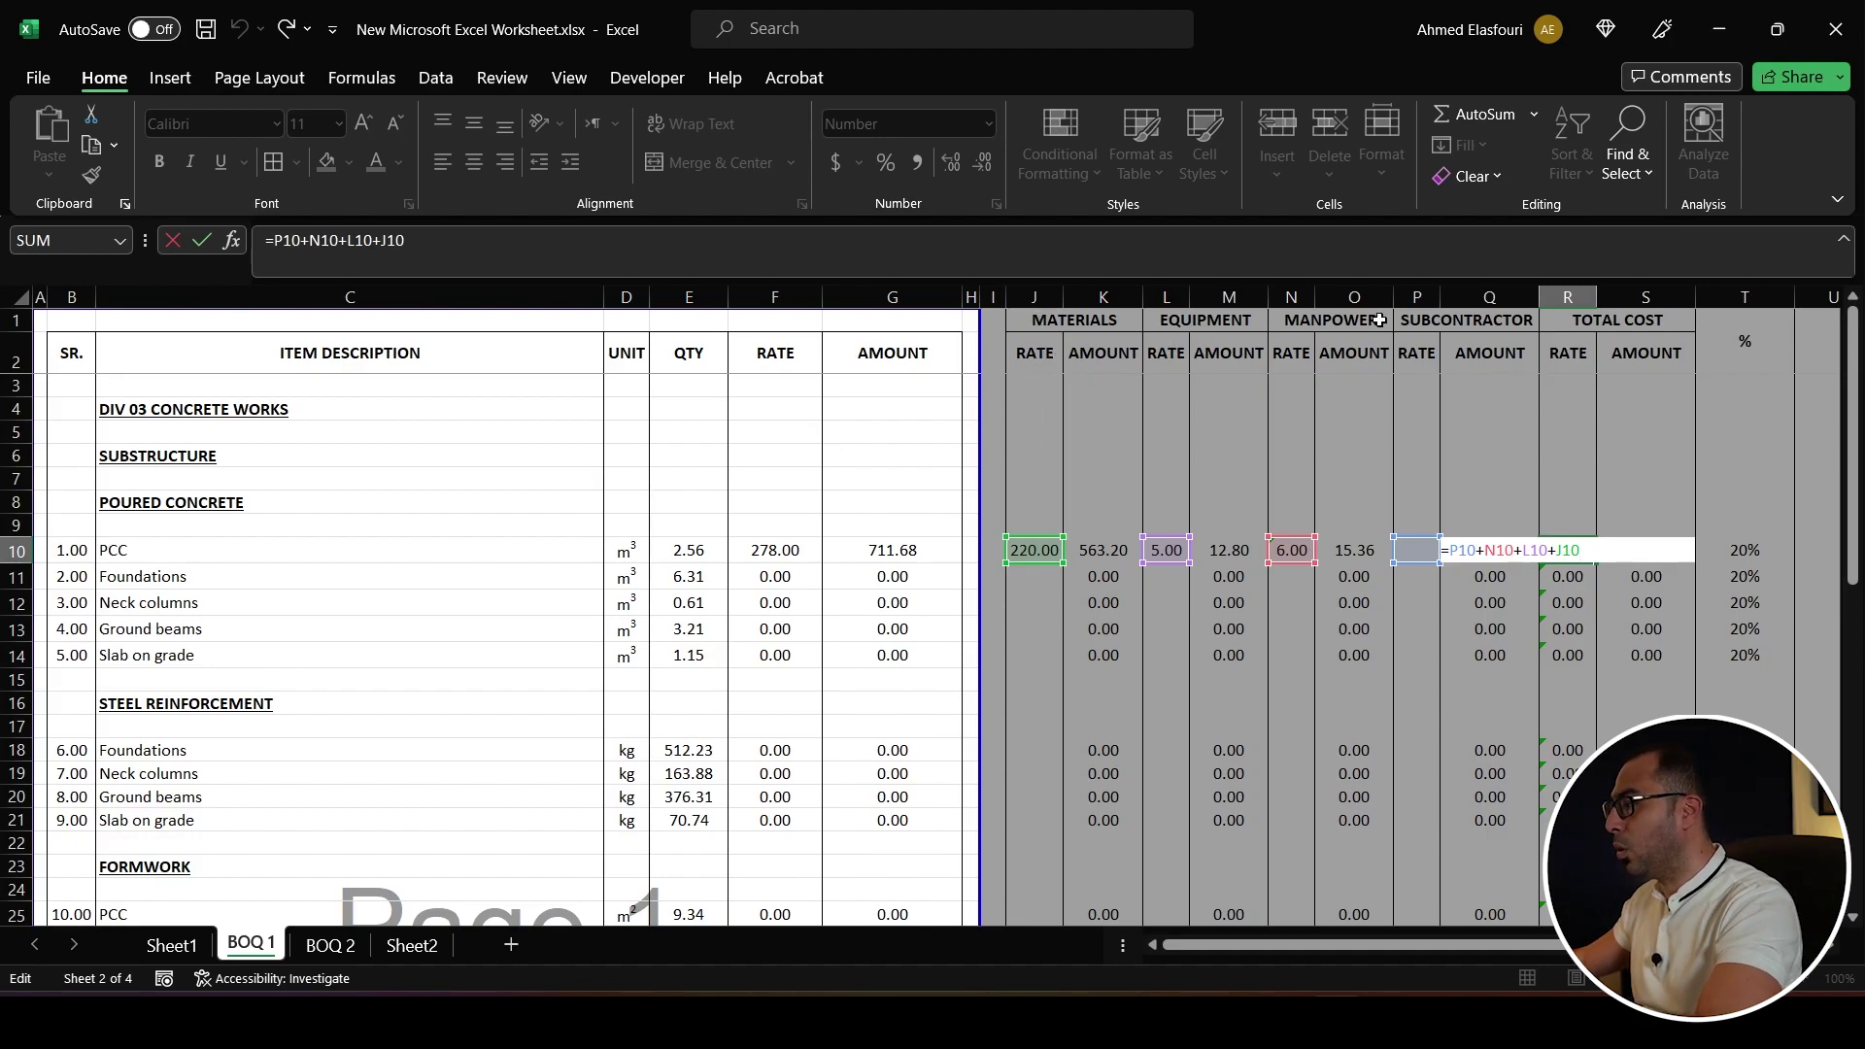
pyautogui.hotkey('ctrl', 'Return')
# - Copy the PCC cost breakdown in J10:T10 to the remaining substructure poured concrete items in rows 11 to 14
pyautogui.moveTo(1030, 555); pyautogui.dragTo(1749, 552)
pyautogui.hotkey('ctrl', 'c')
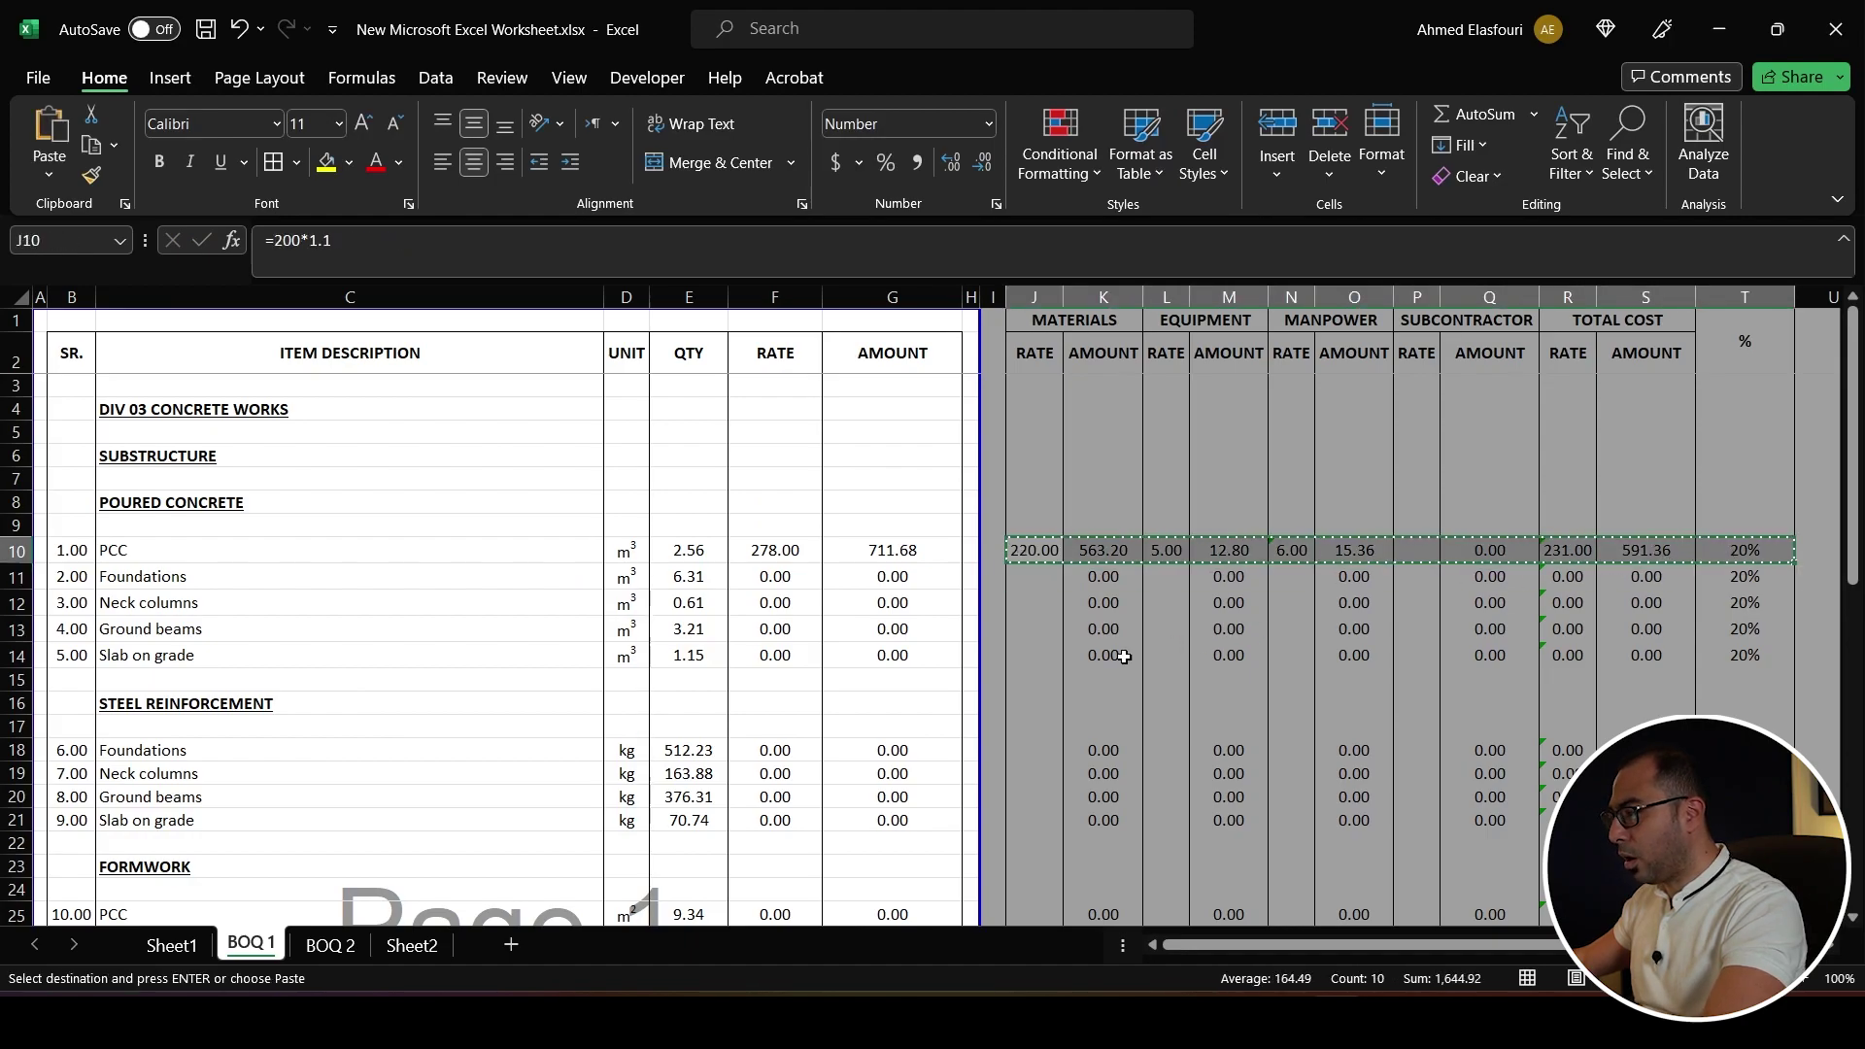
pyautogui.moveTo(1134, 655); pyautogui.dragTo(1035, 577)
pyautogui.press('Return')
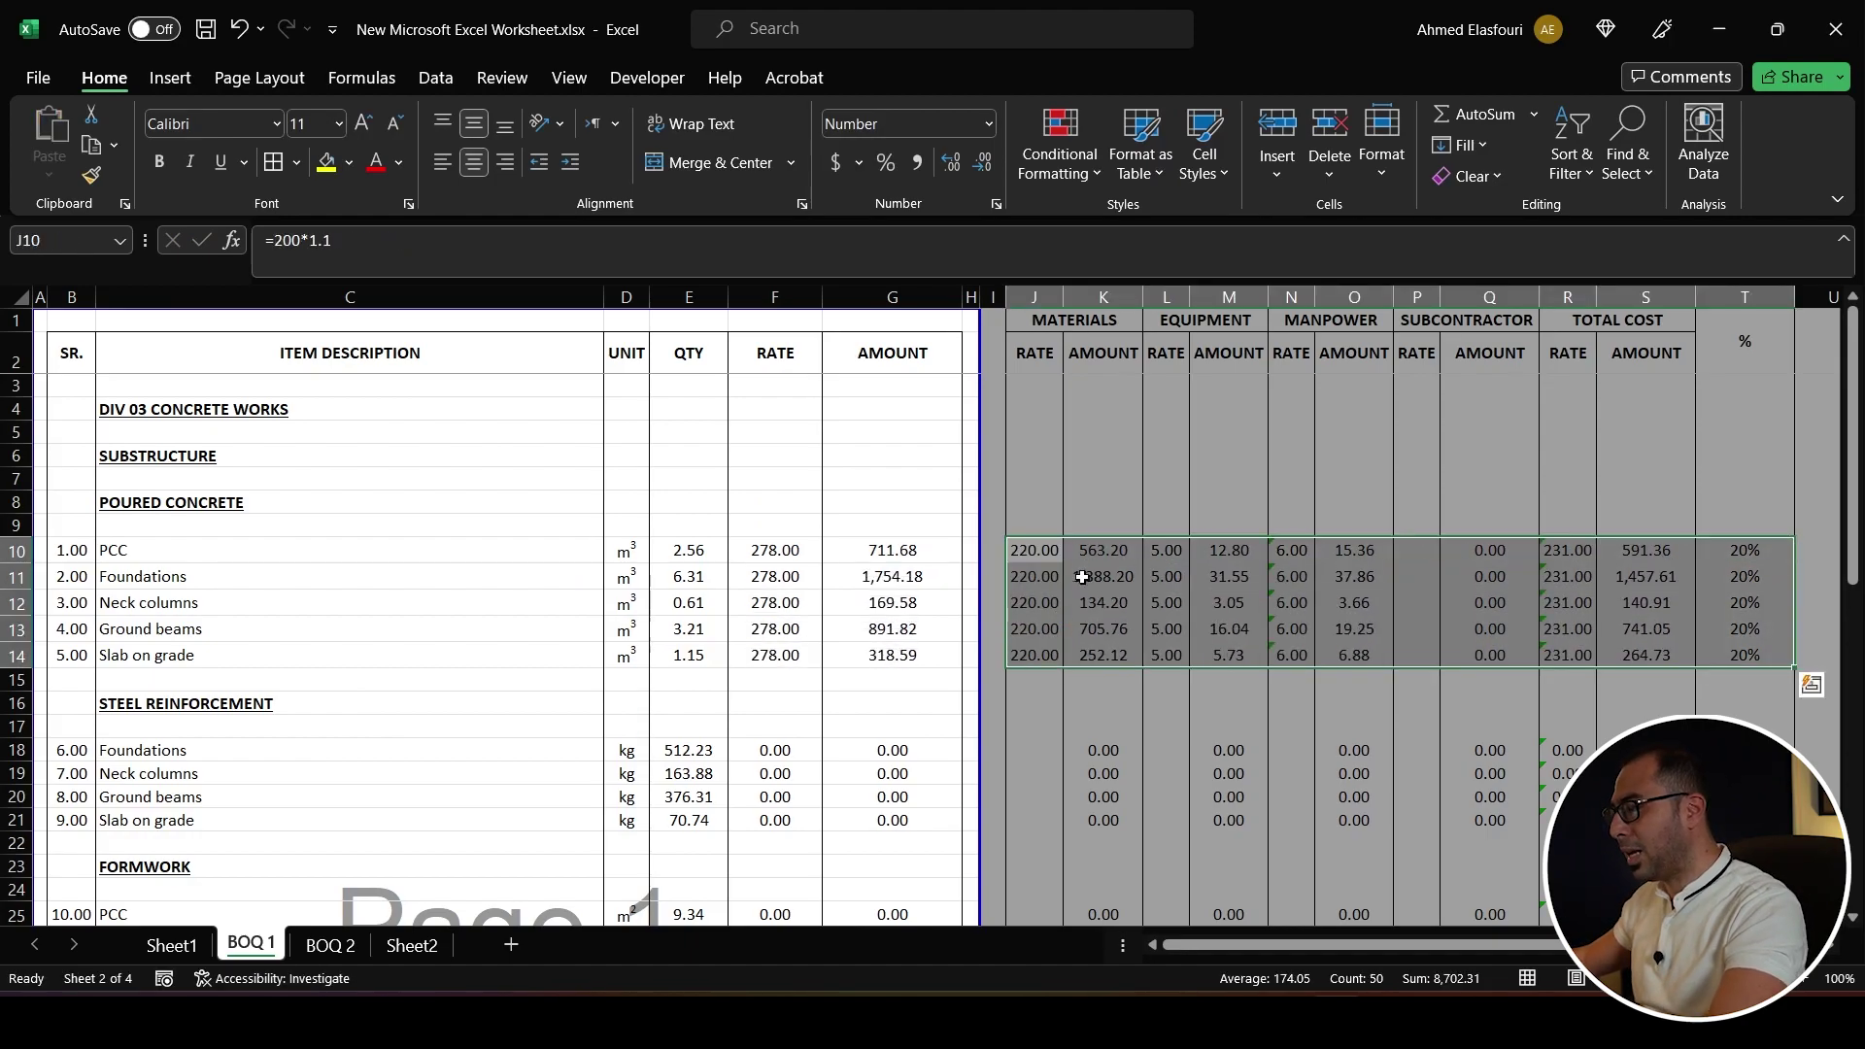
# - Try a base price of 180 in the PCC materials rate formula in J10 and undo the change
pyautogui.click(1032, 553)
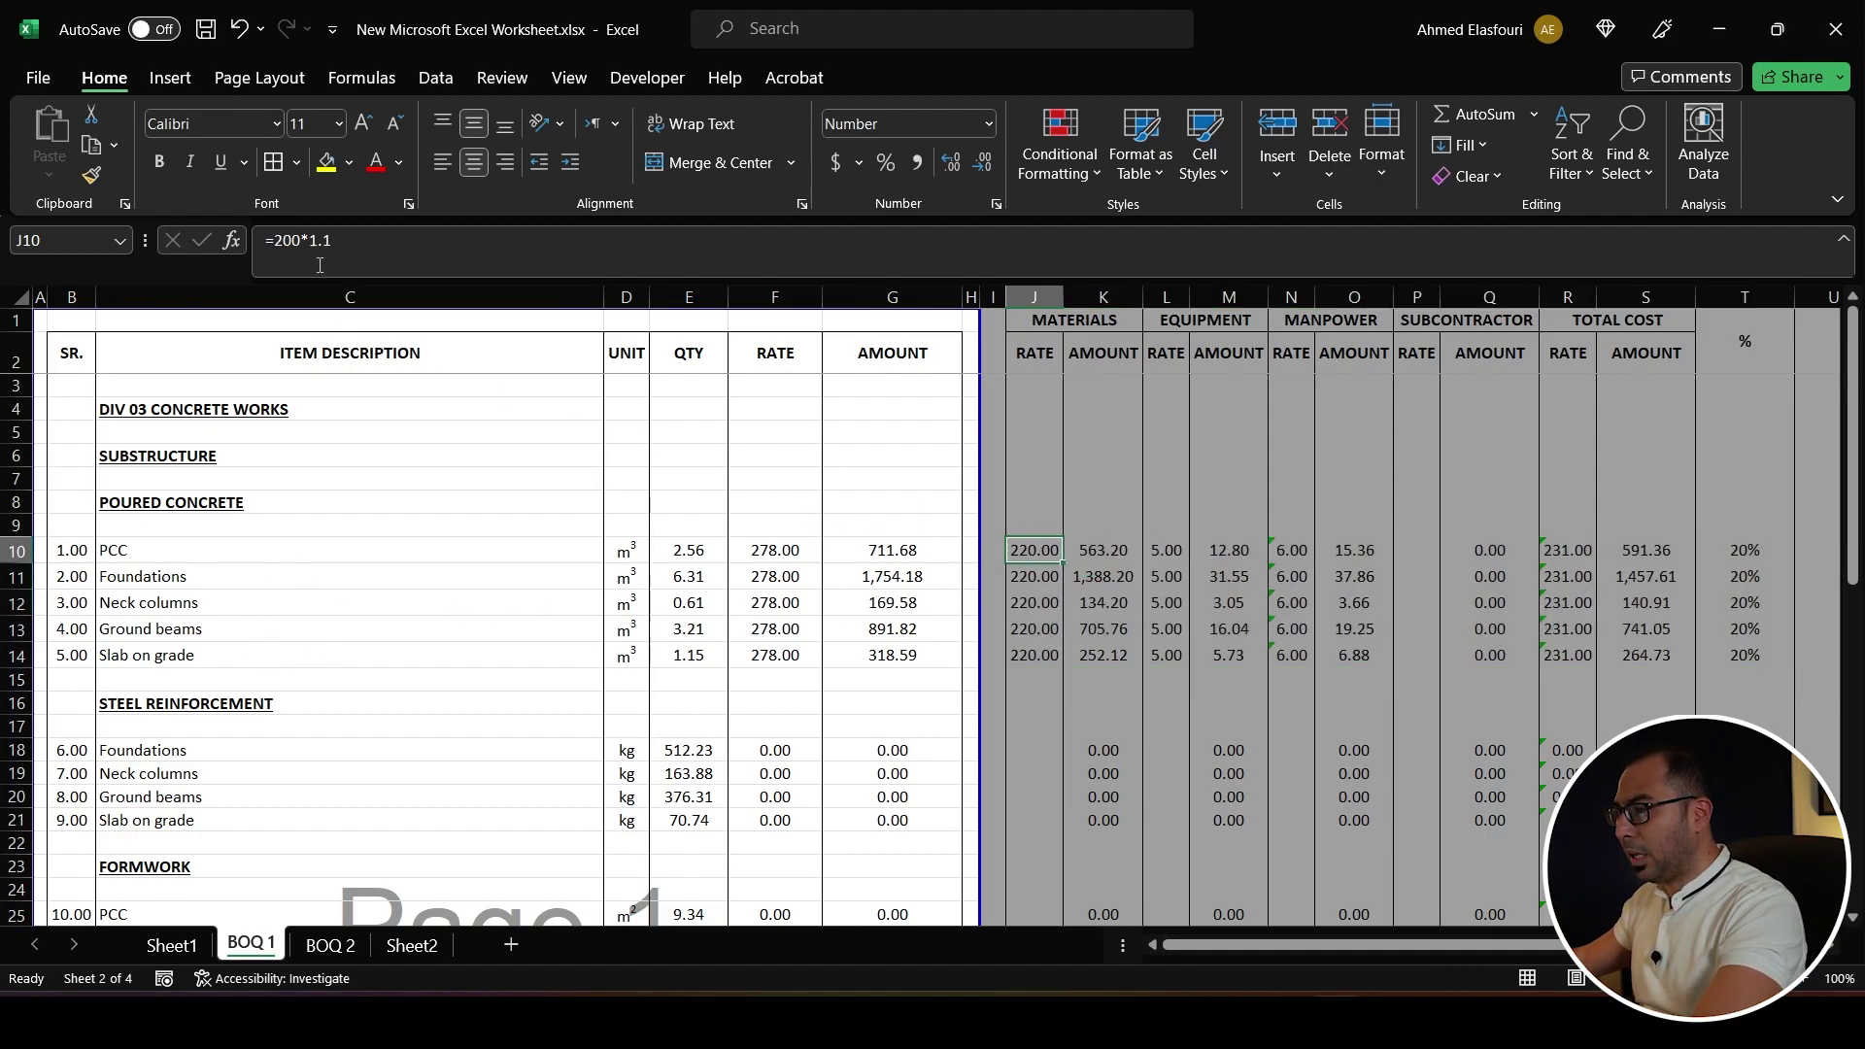
pyautogui.doubleClick(294, 239)
pyautogui.write('180')
pyautogui.press('Return')
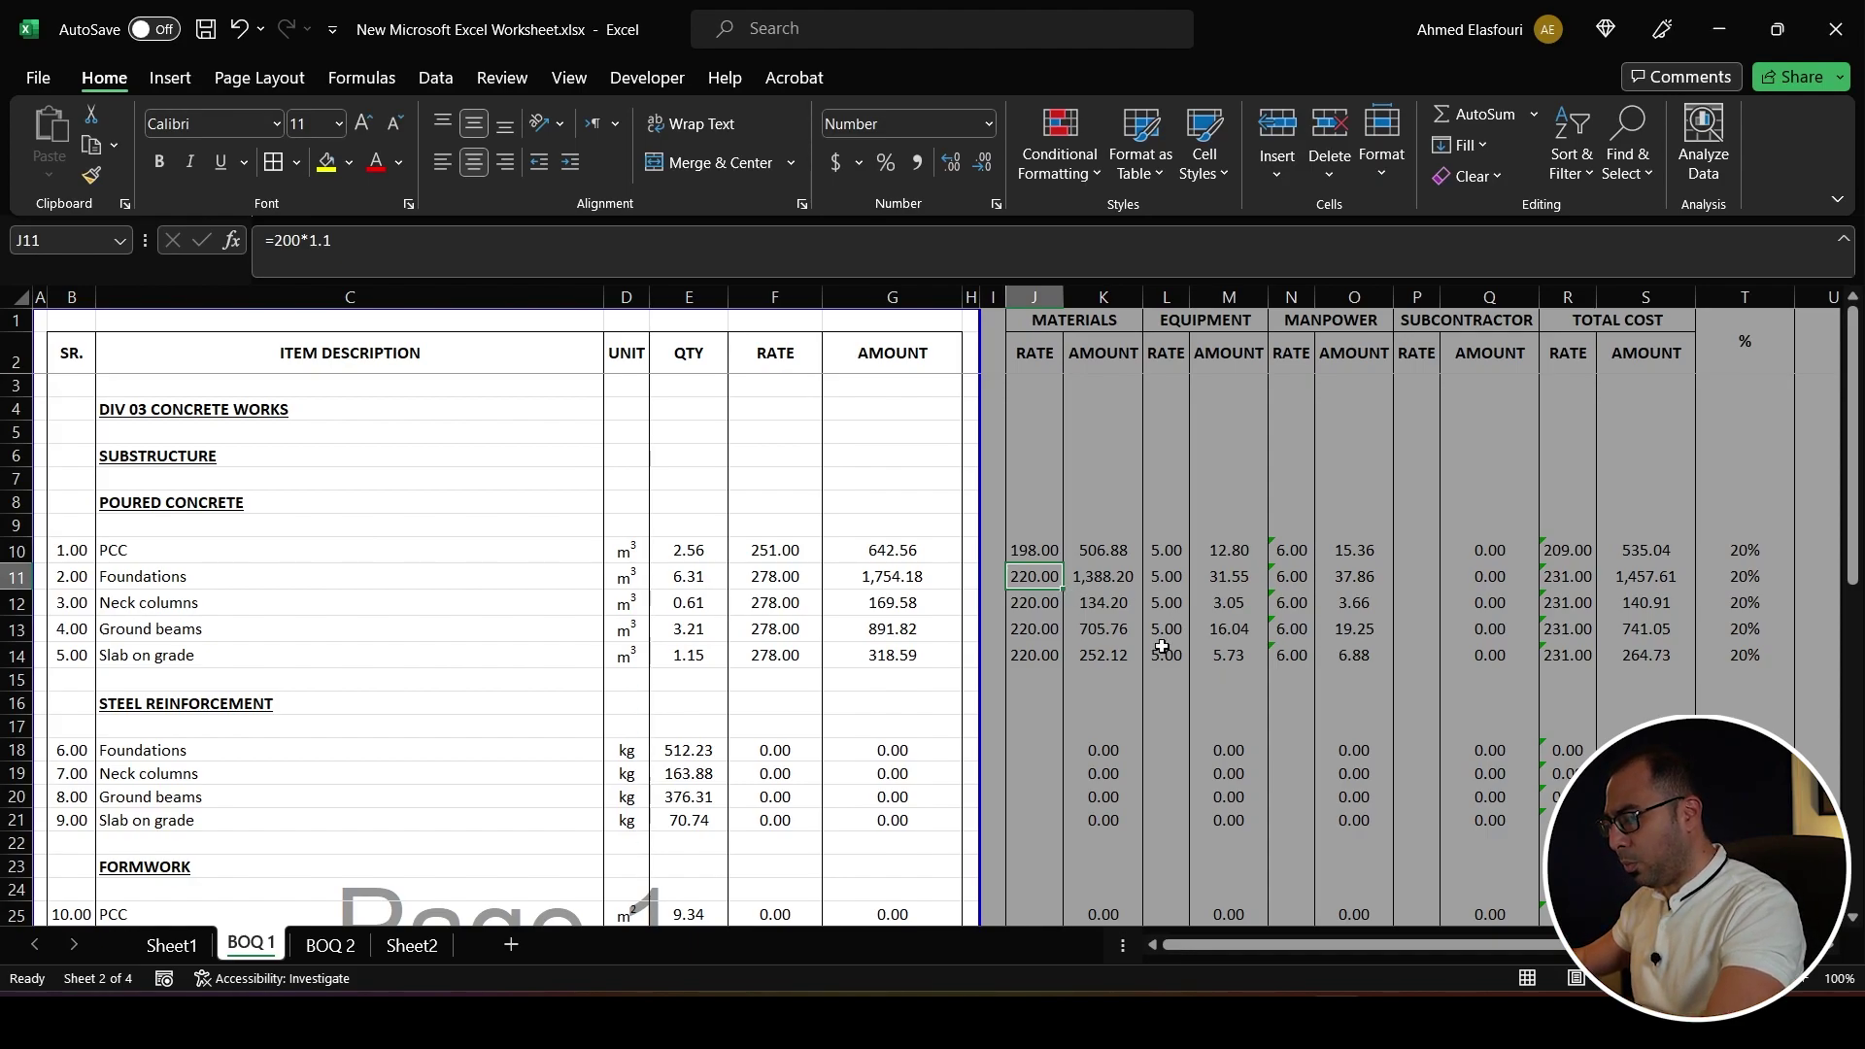
pyautogui.hotkey('ctrl', 'z')
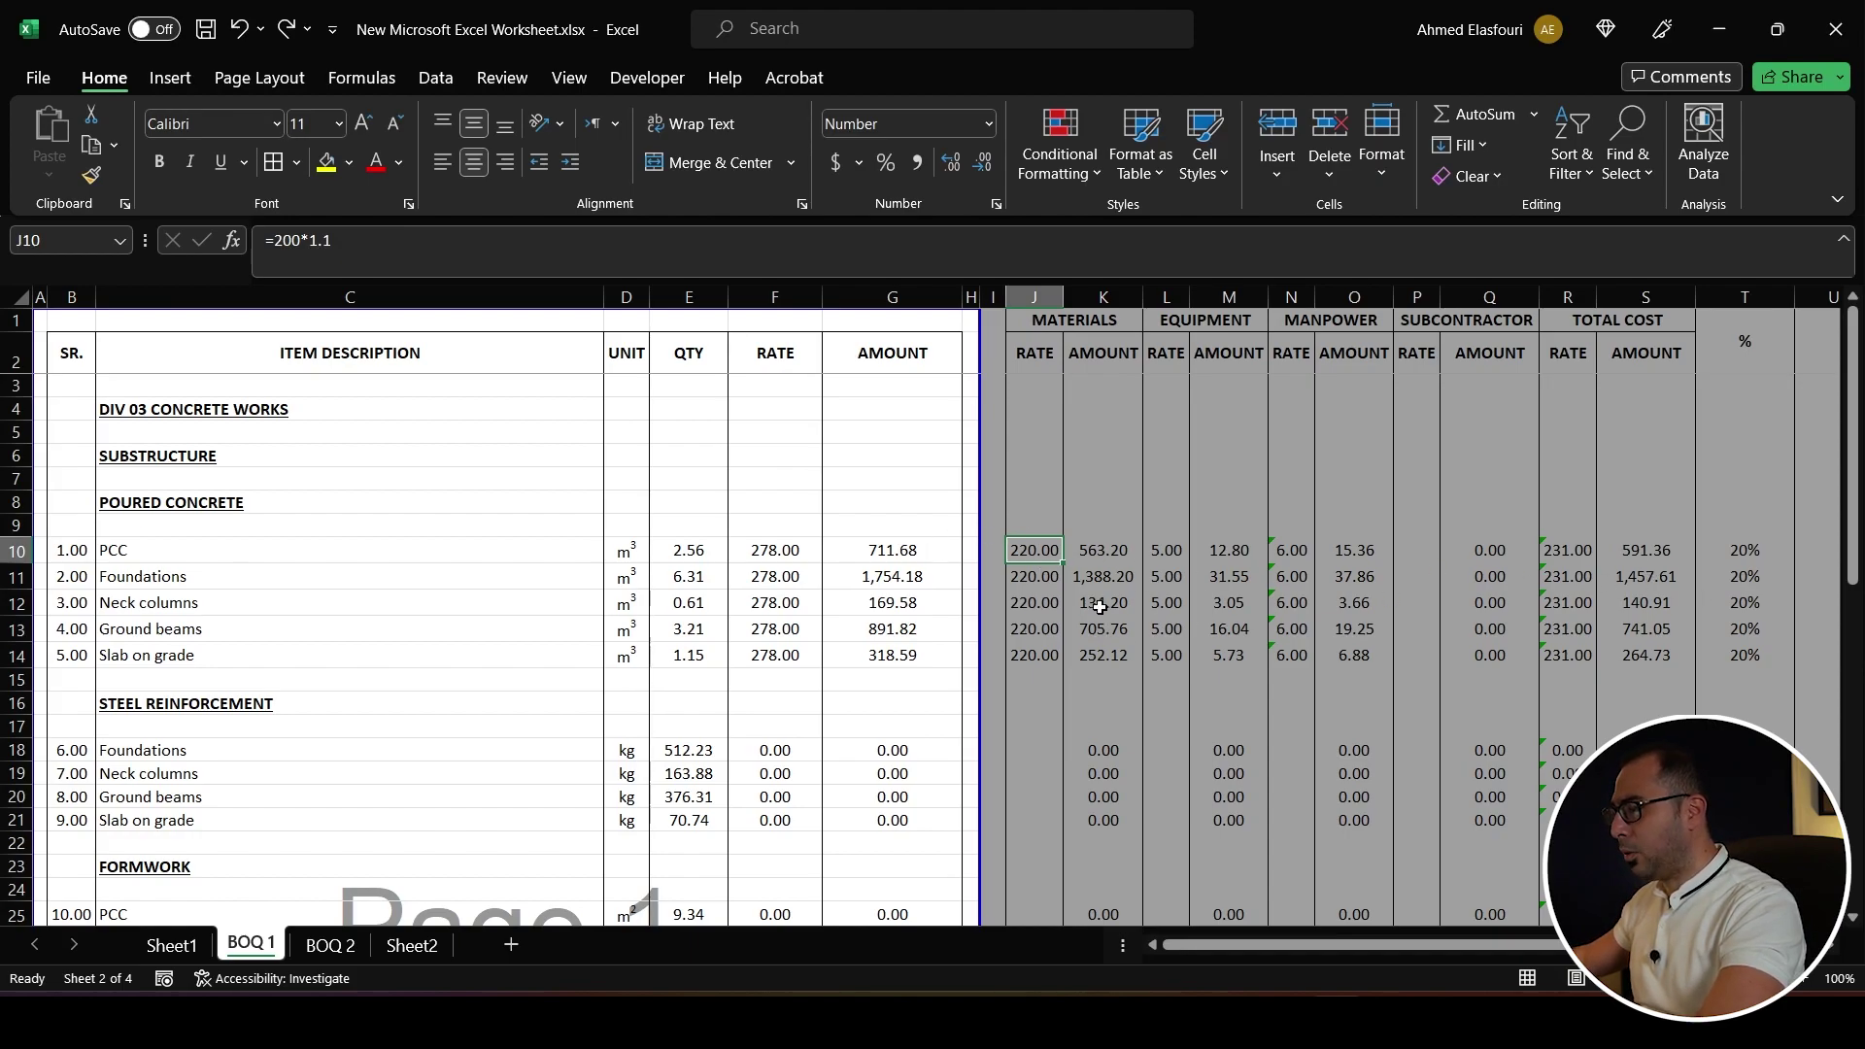
# - Copy the PCC cost breakdown in J10:T10 to the superstructure poured concrete items in rows 35 to 37
pyautogui.moveTo(1035, 549); pyautogui.dragTo(1744, 550)
pyautogui.hotkey('ctrl', 'c')
pyautogui.scroll(-11, 1059, 681)
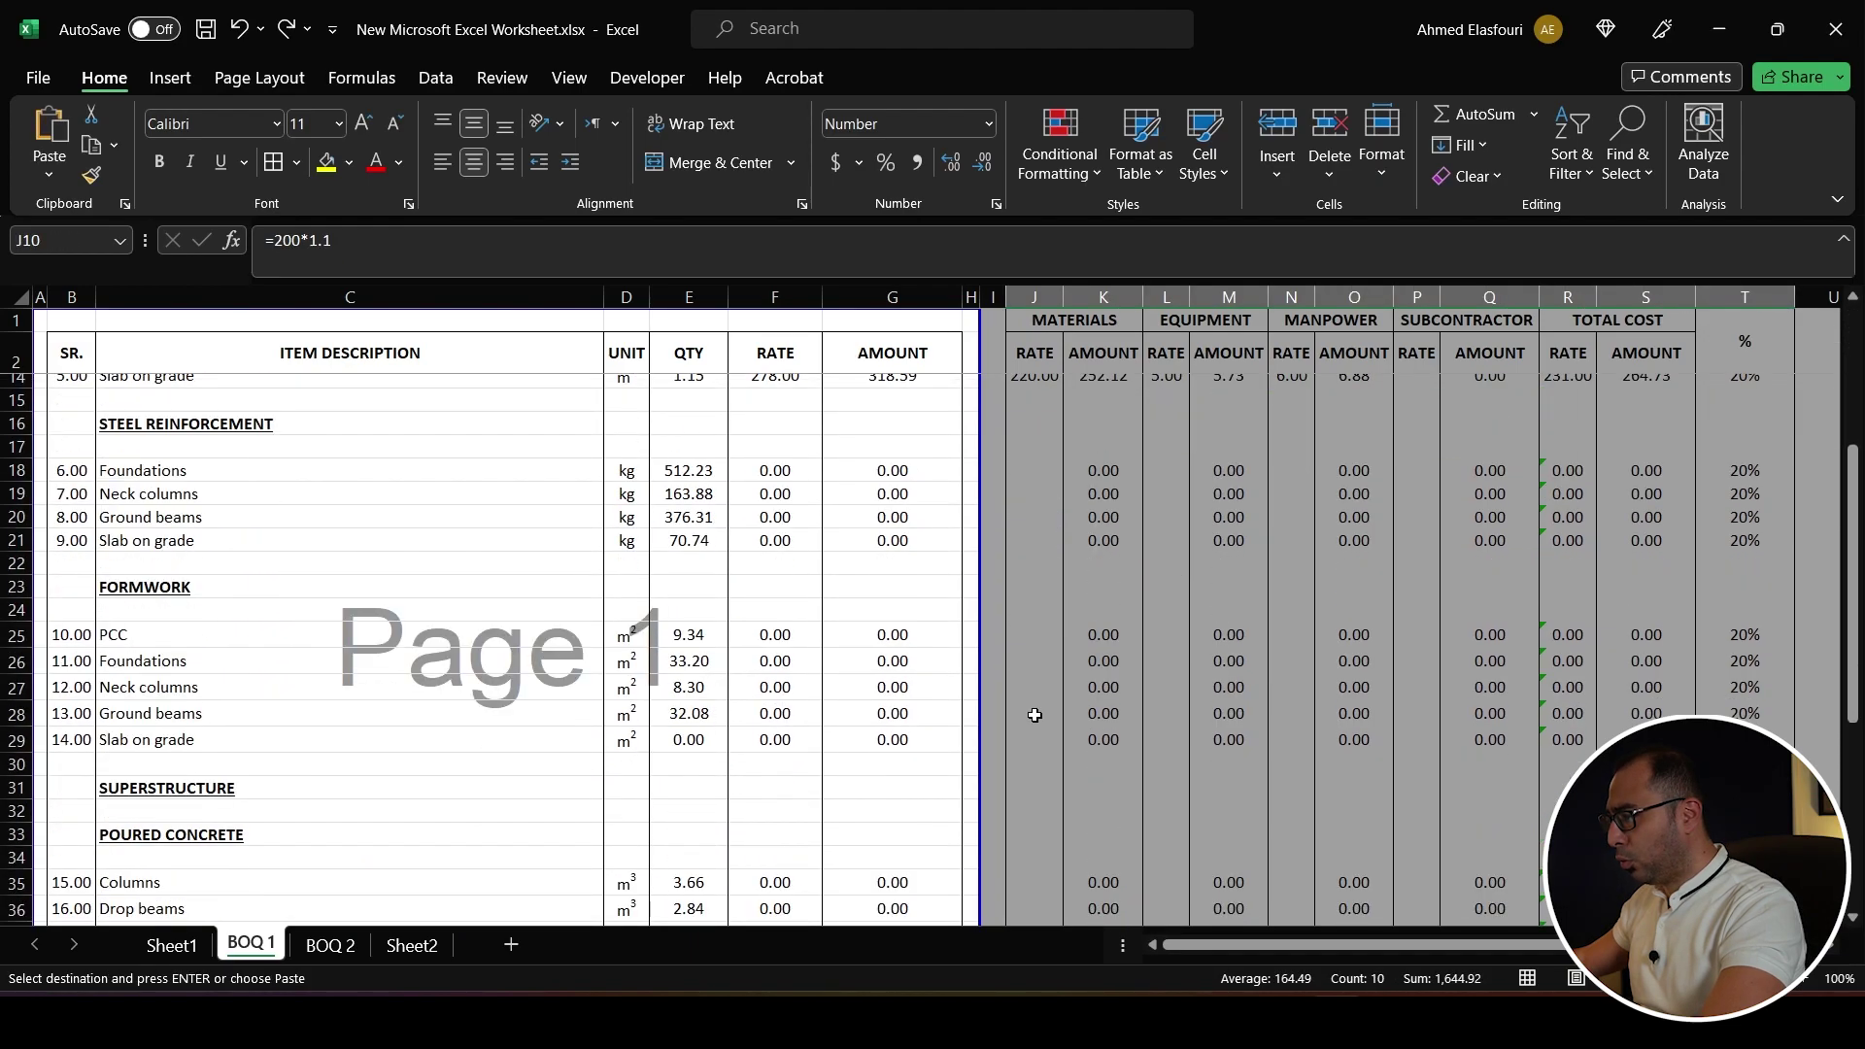
pyautogui.scroll(4, 1033, 715)
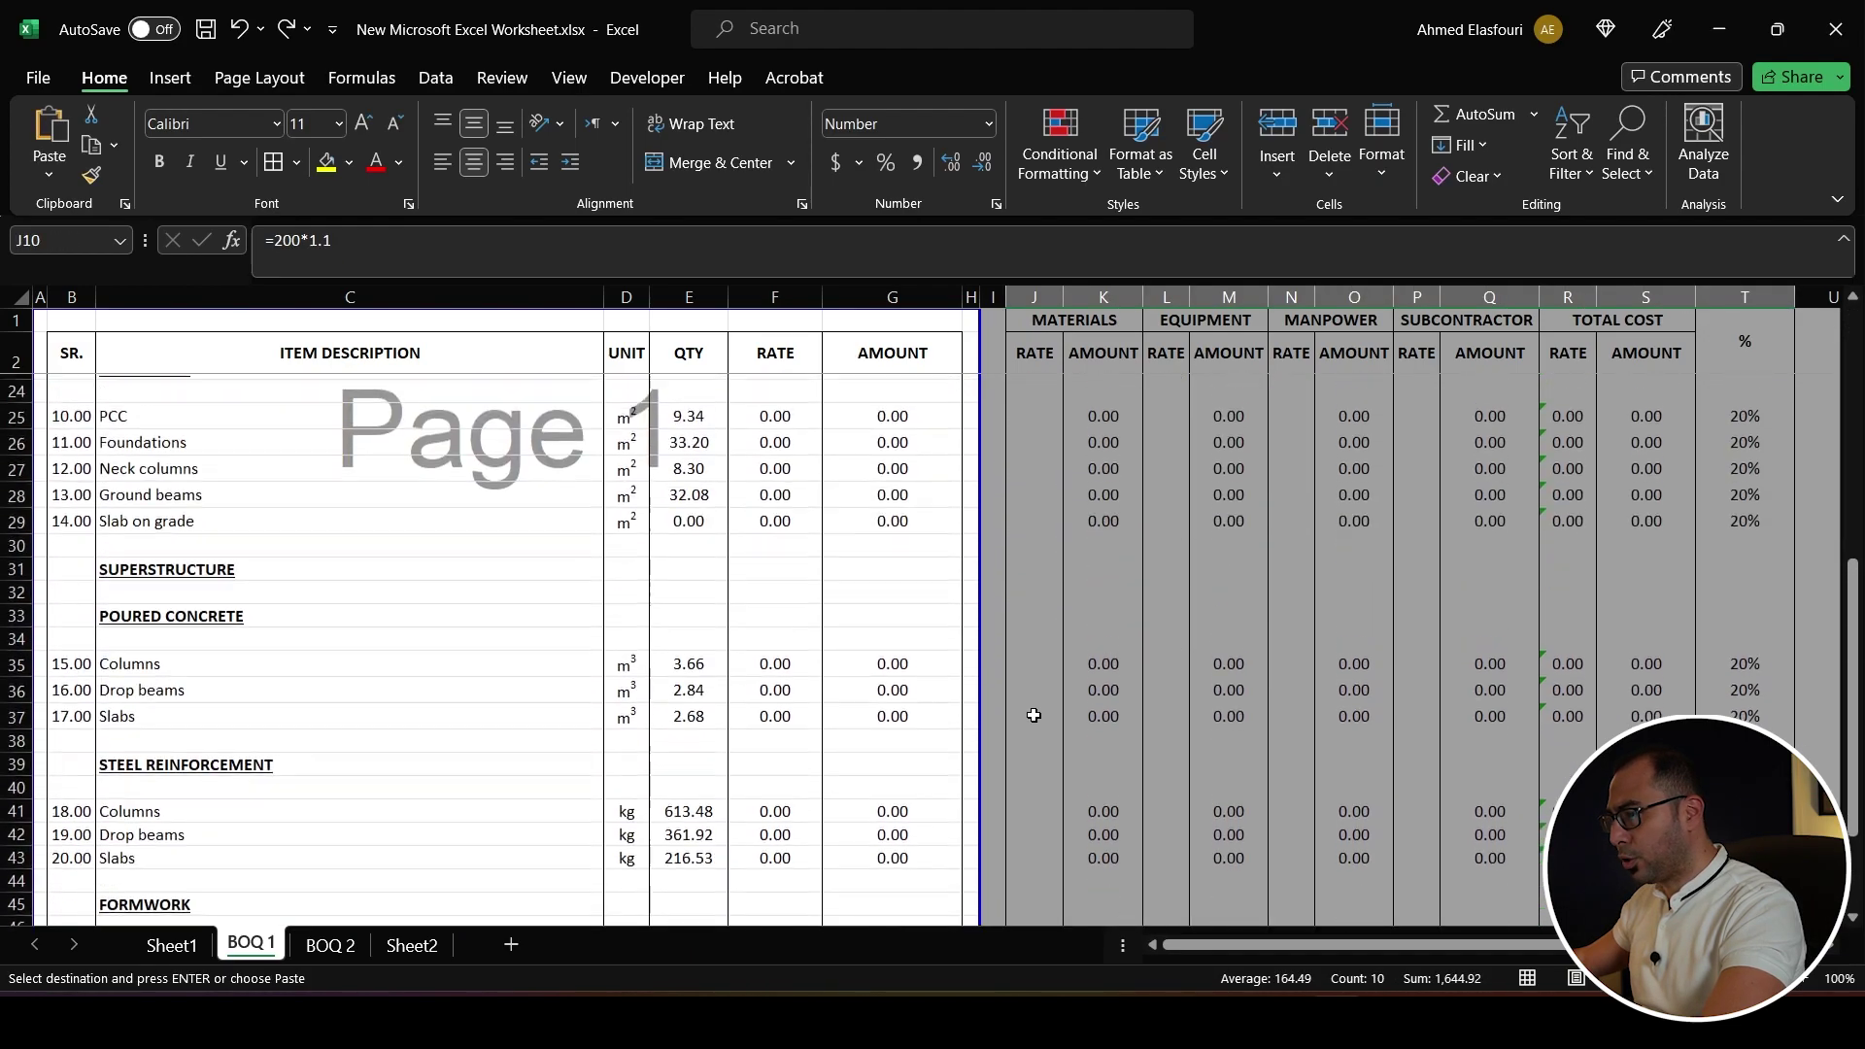
pyautogui.moveTo(1044, 670); pyautogui.dragTo(1029, 723)
pyautogui.press('Return')
# - Check the materials, equipment and manpower rates in row 35, the total cost rates in R10:R14 and the selling rate formula in F10
pyautogui.click(1027, 671)
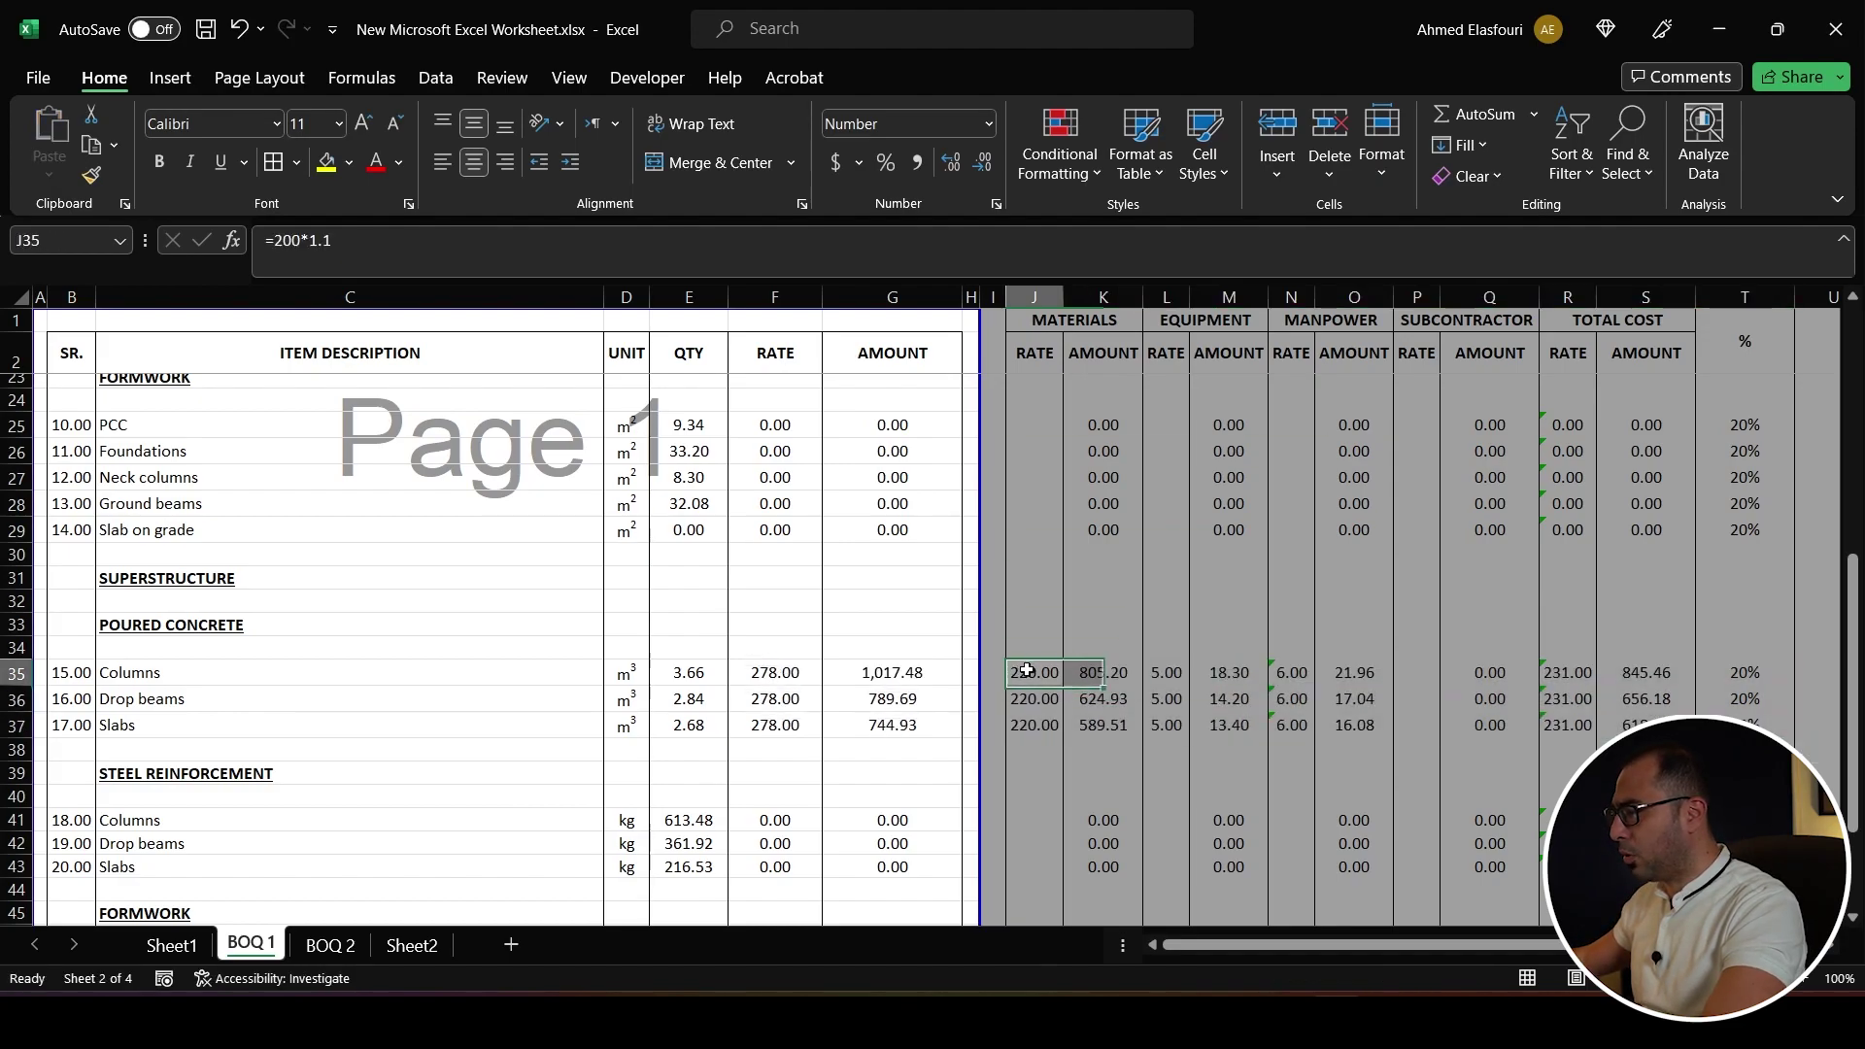
pyautogui.click(1165, 672)
pyautogui.click(1293, 675)
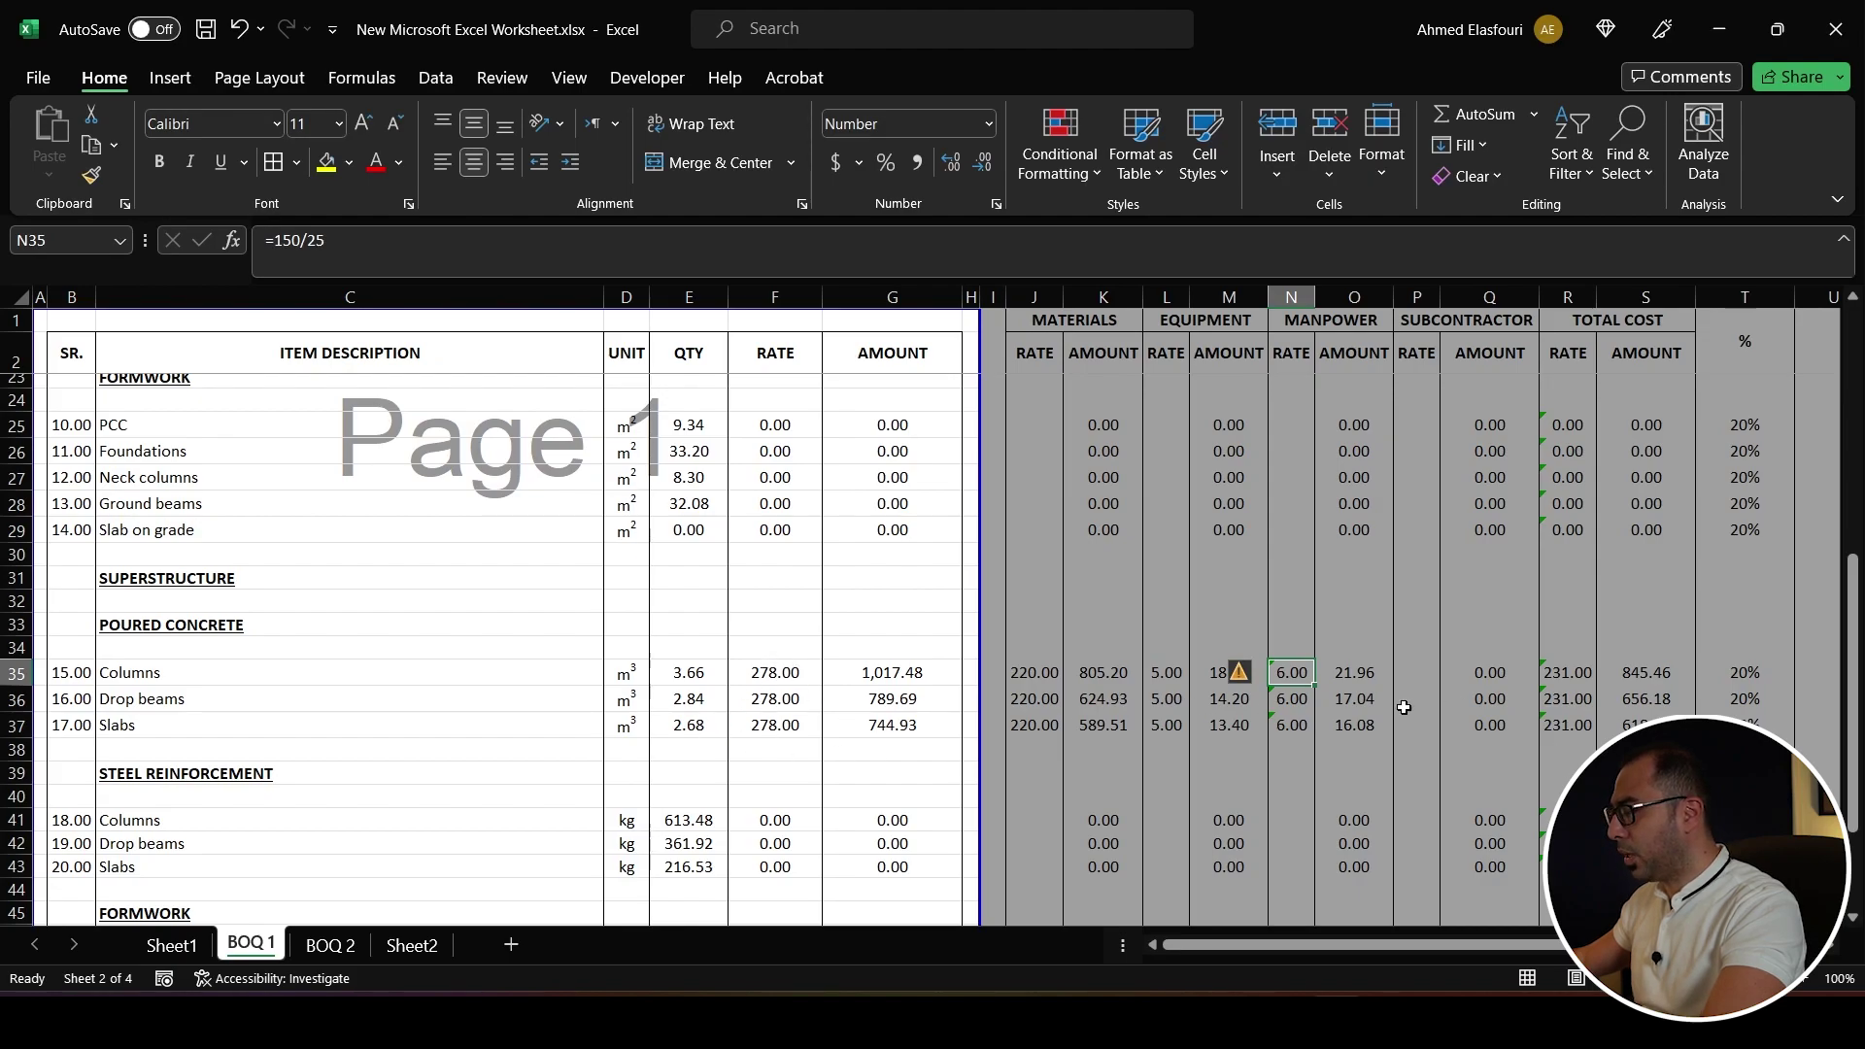
pyautogui.scroll(7, 1091, 625)
pyautogui.moveTo(1561, 551); pyautogui.dragTo(1568, 663)
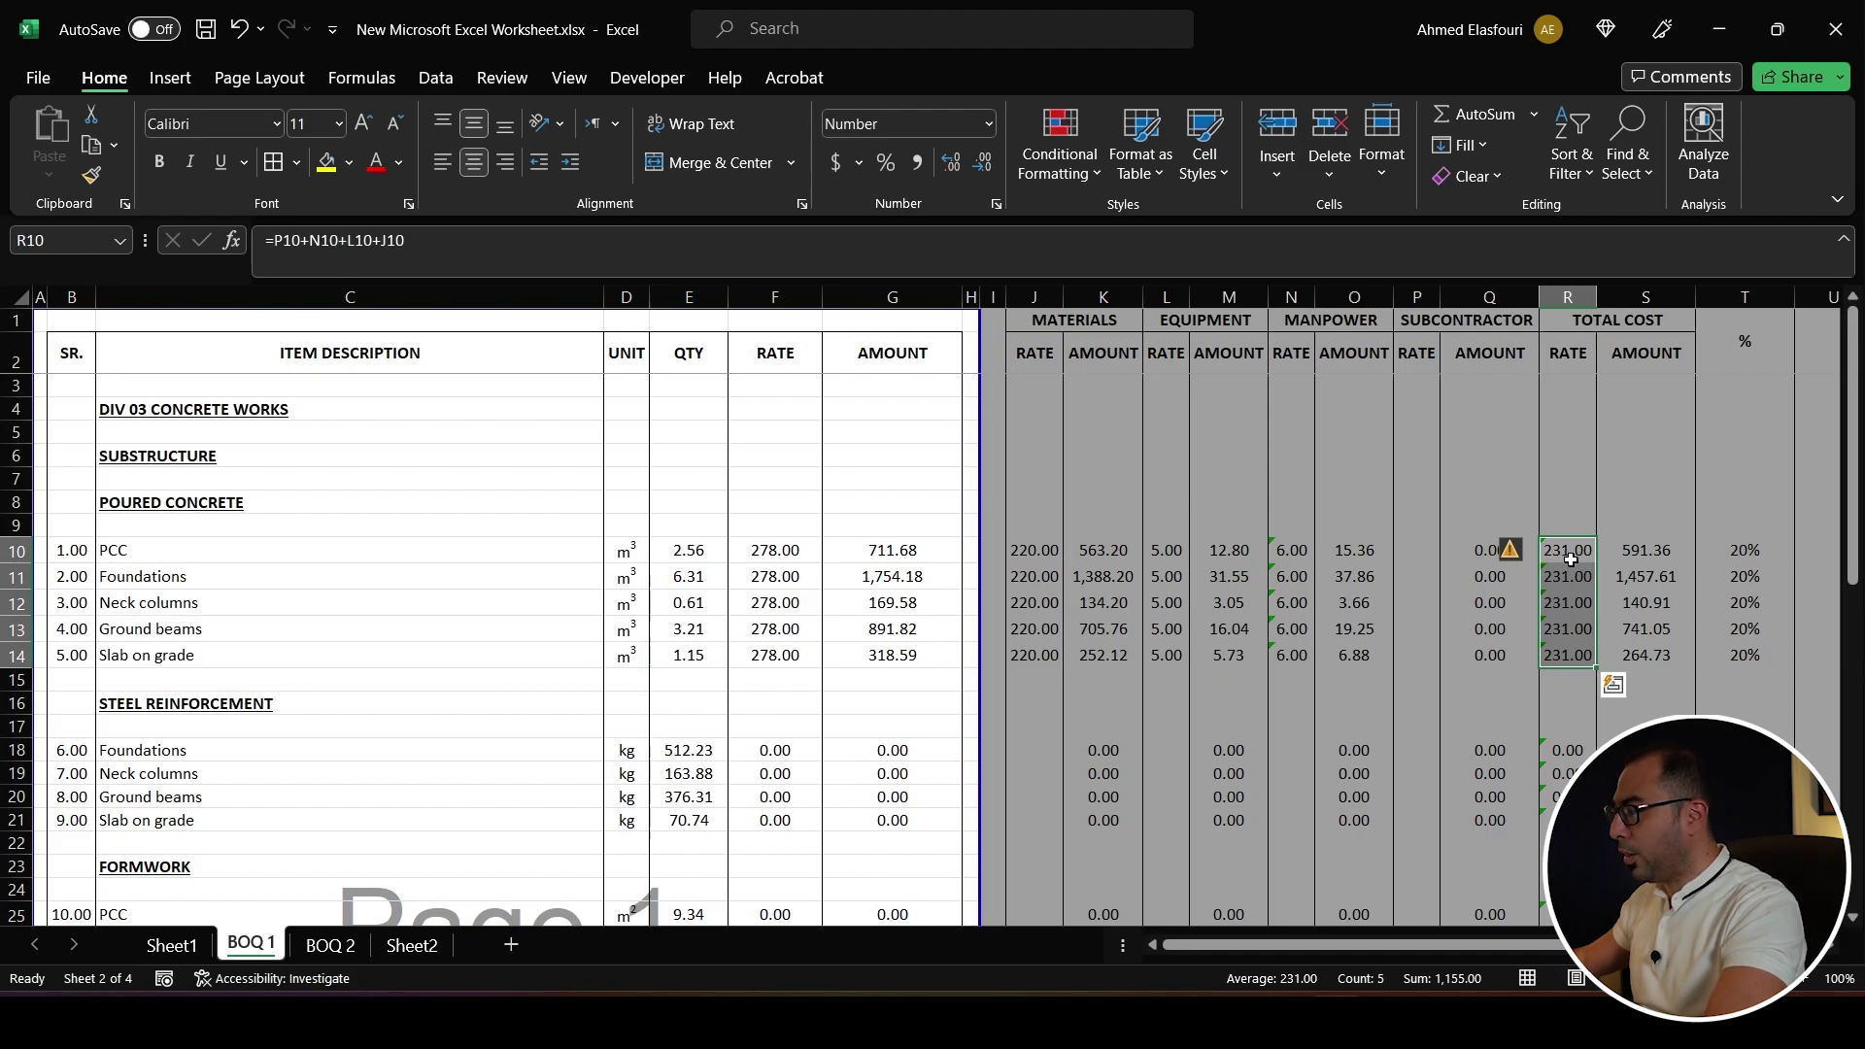
pyautogui.click(772, 550)
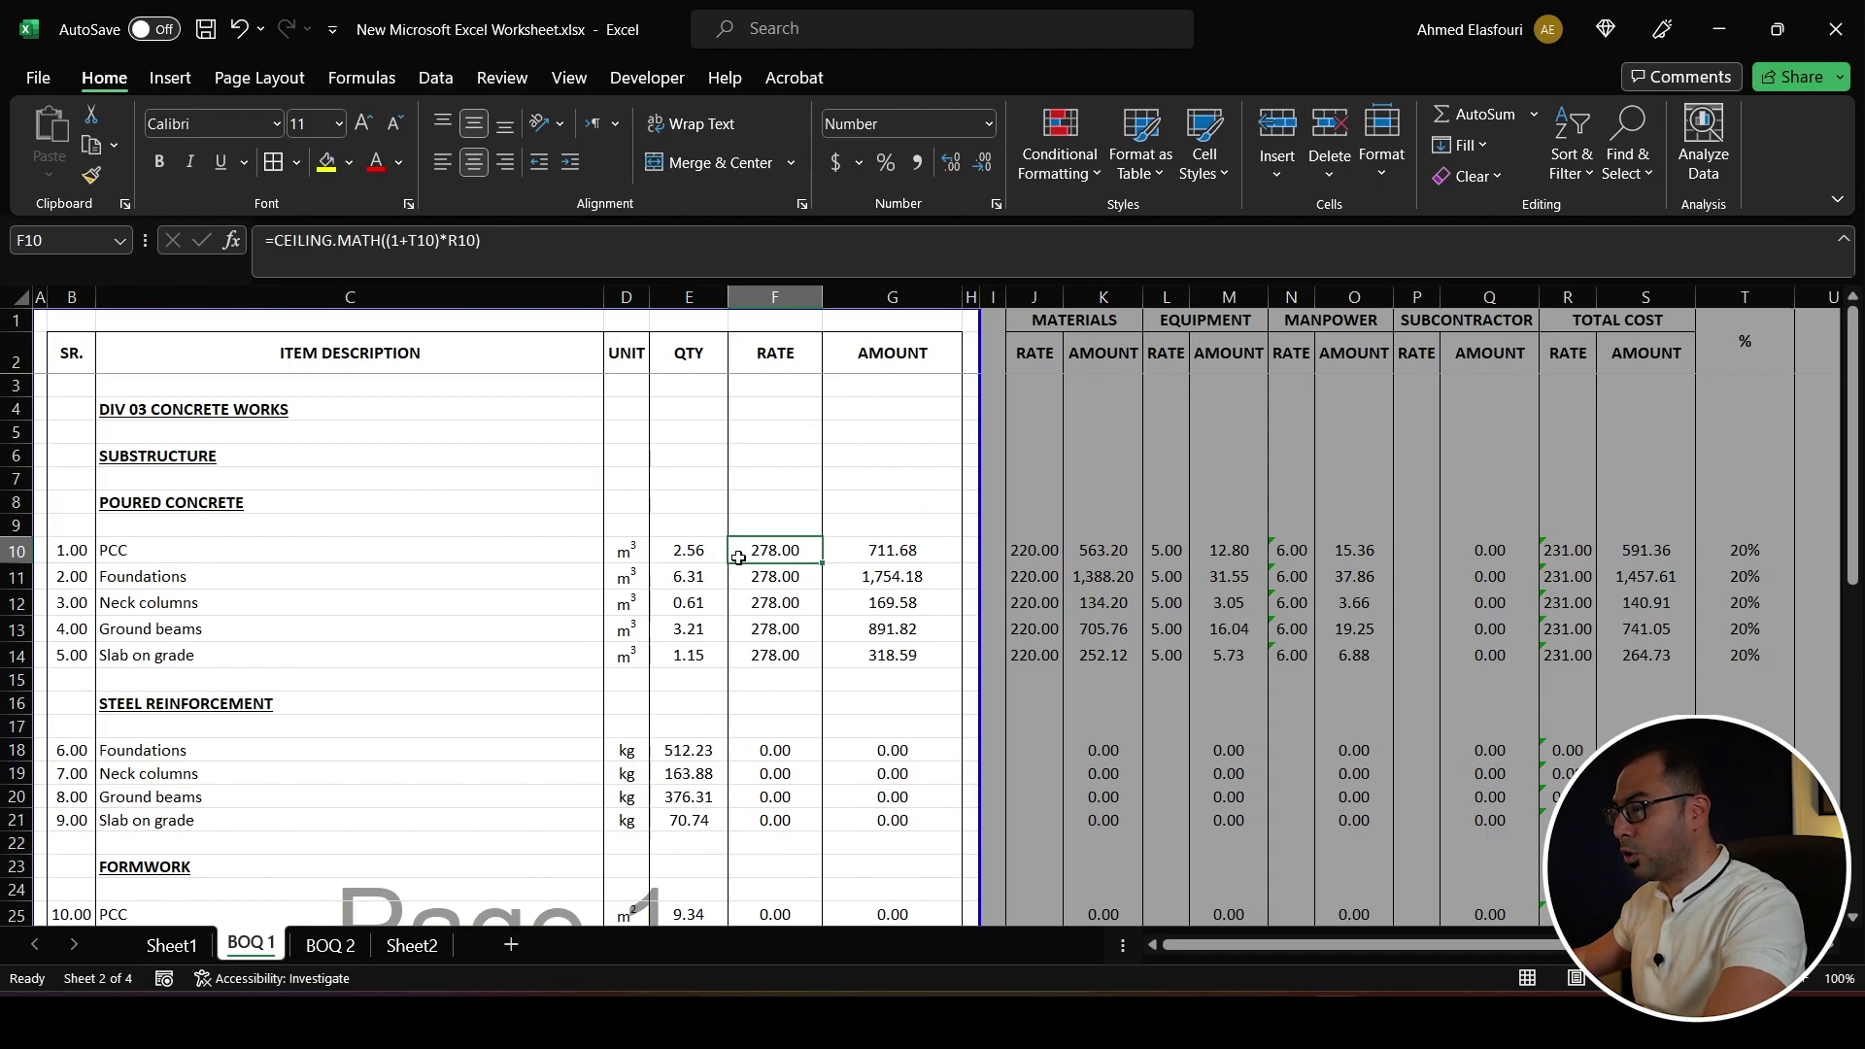
# - Try a 30% markup for PCC in T10, check the selling rate in F10, and copy the 20% markup back from T11
pyautogui.click(1774, 556)
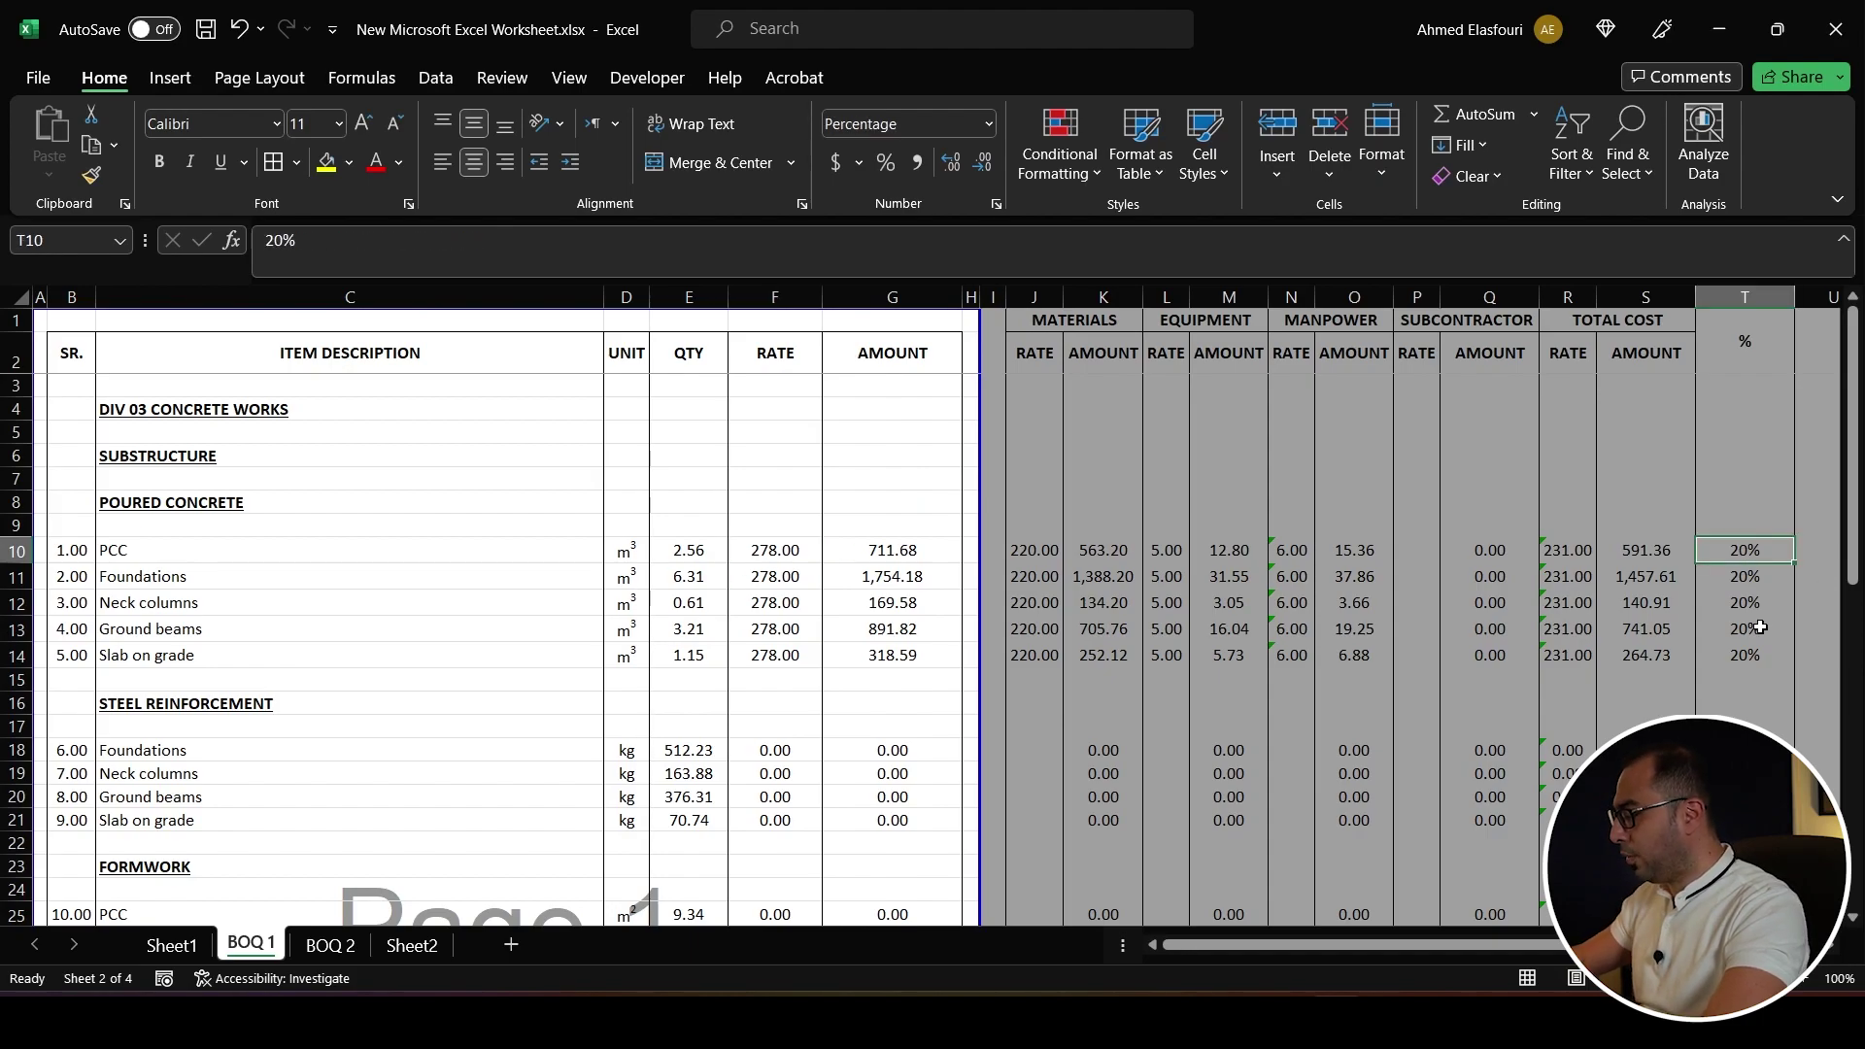
pyautogui.write('30')
pyautogui.press('Return')
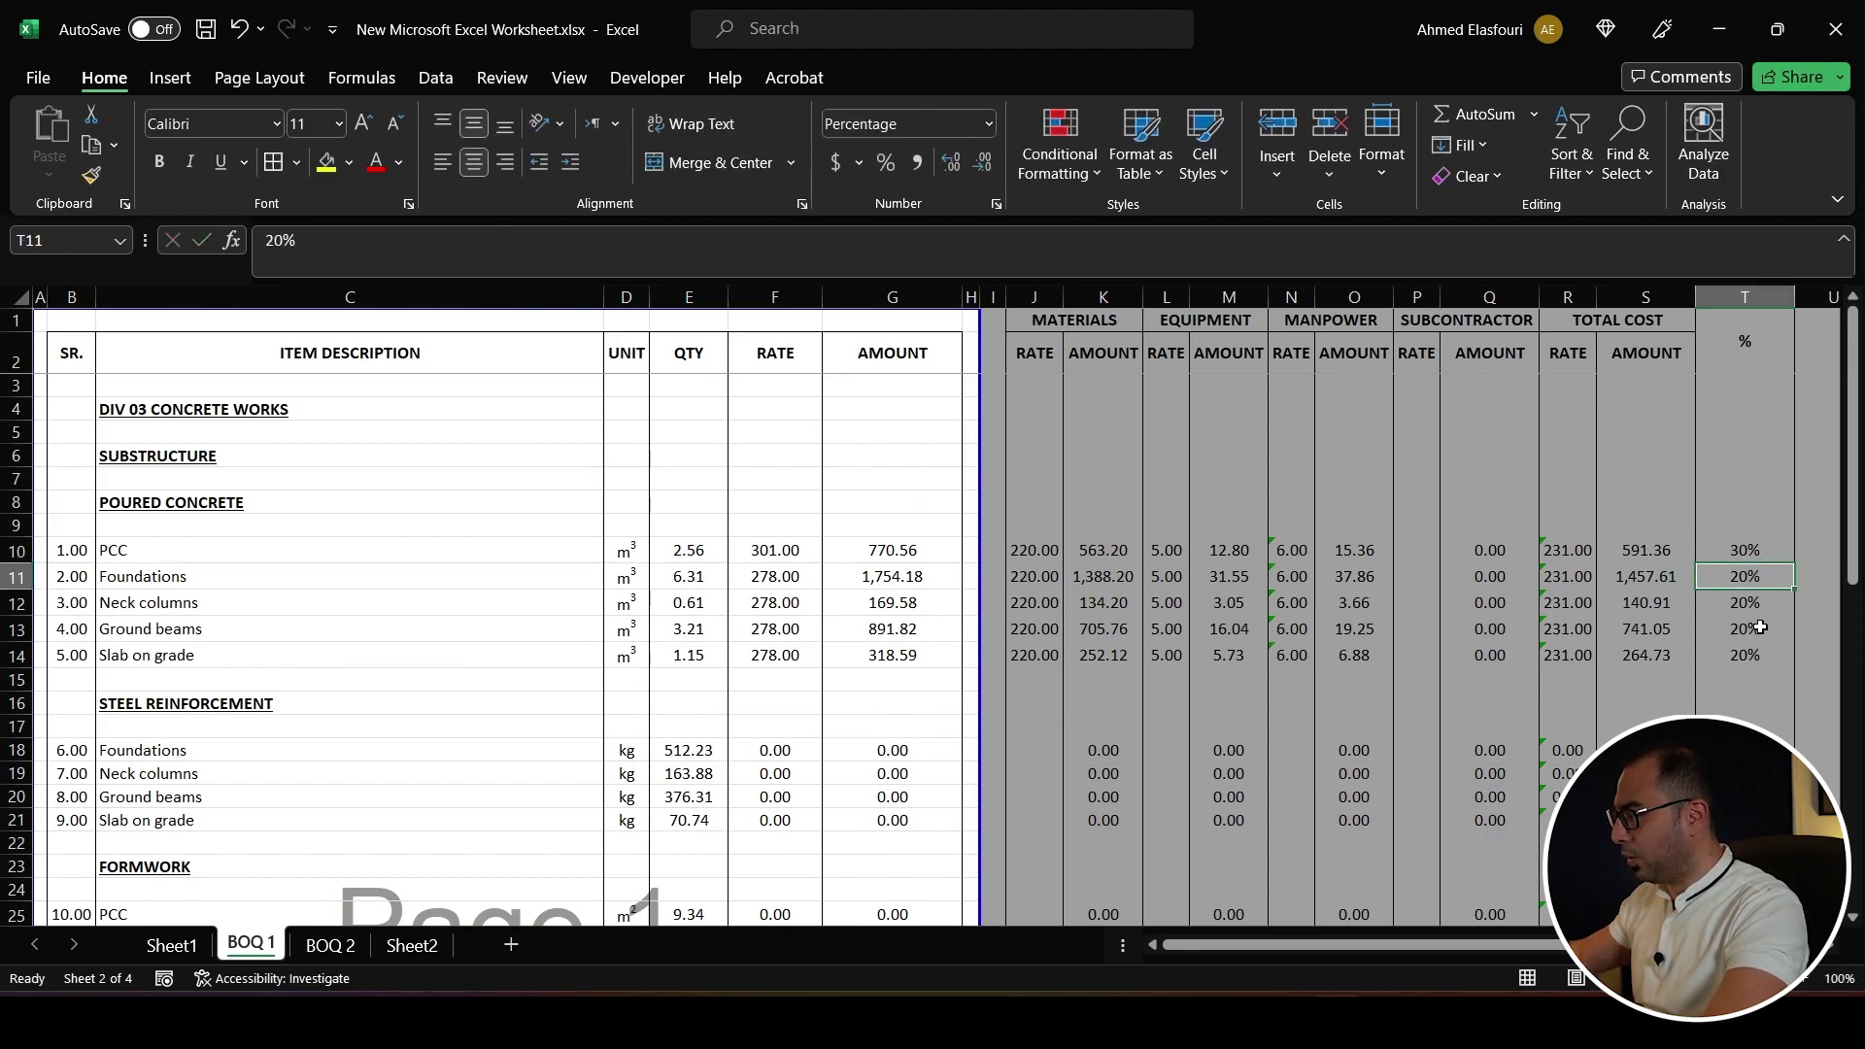
pyautogui.click(1743, 551)
pyautogui.click(769, 547)
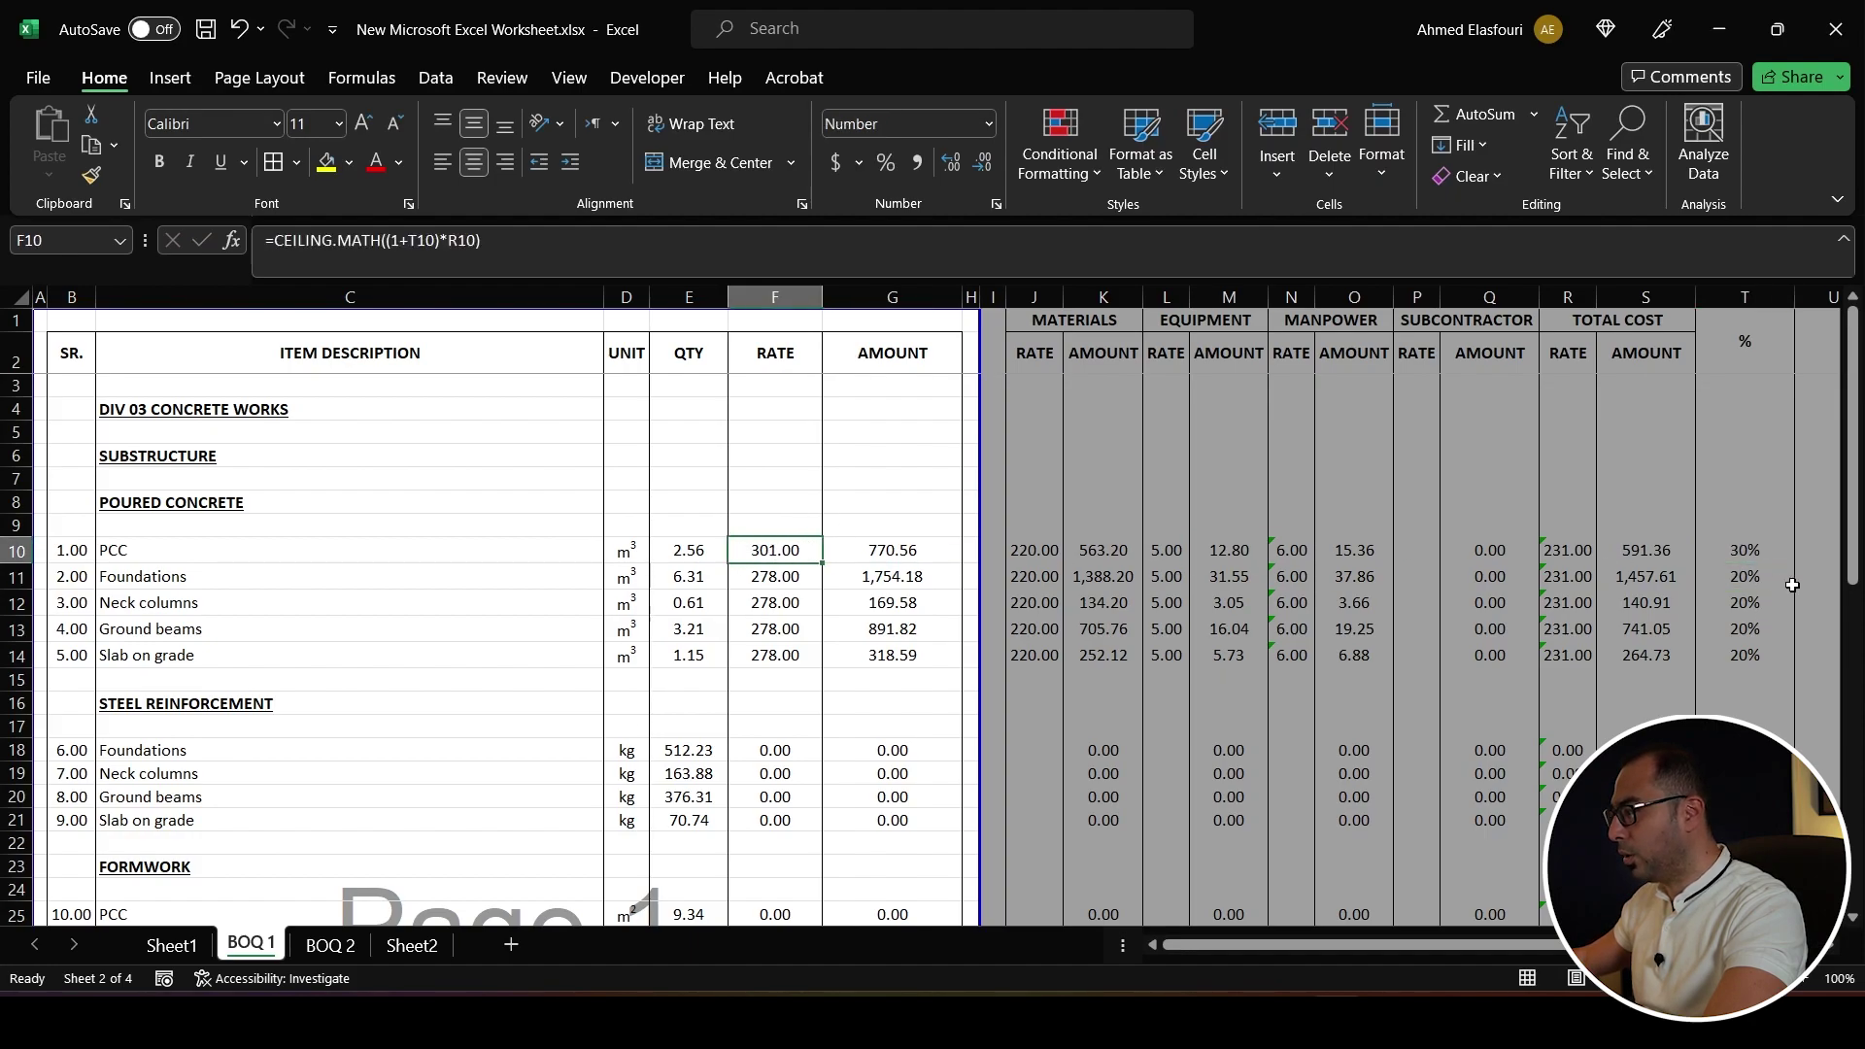
pyautogui.click(1740, 576)
pyautogui.hotkey('ctrl', 'c')
pyautogui.click(1740, 550)
pyautogui.press('Return')
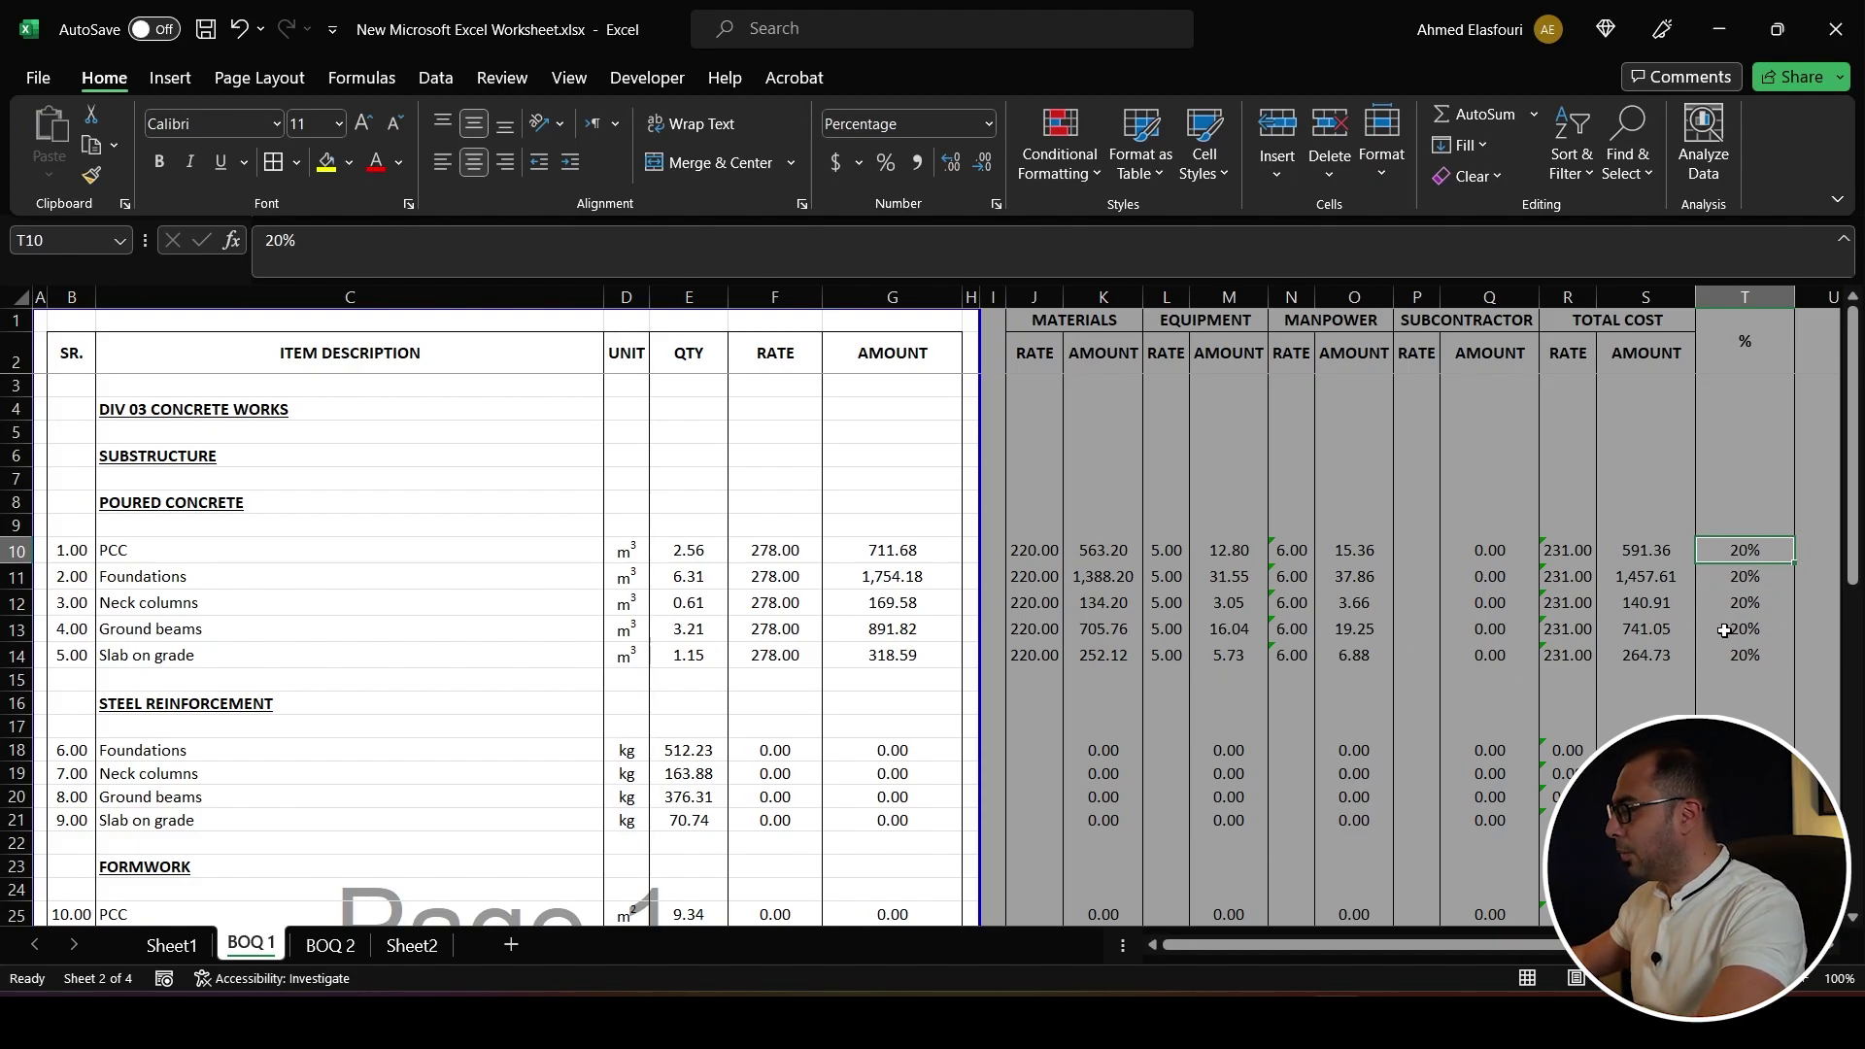
# - Check the unit of the steel reinforcement foundations item and enter its materials rate in J18 as =2250/1000
pyautogui.scroll(-1, 1099, 658)
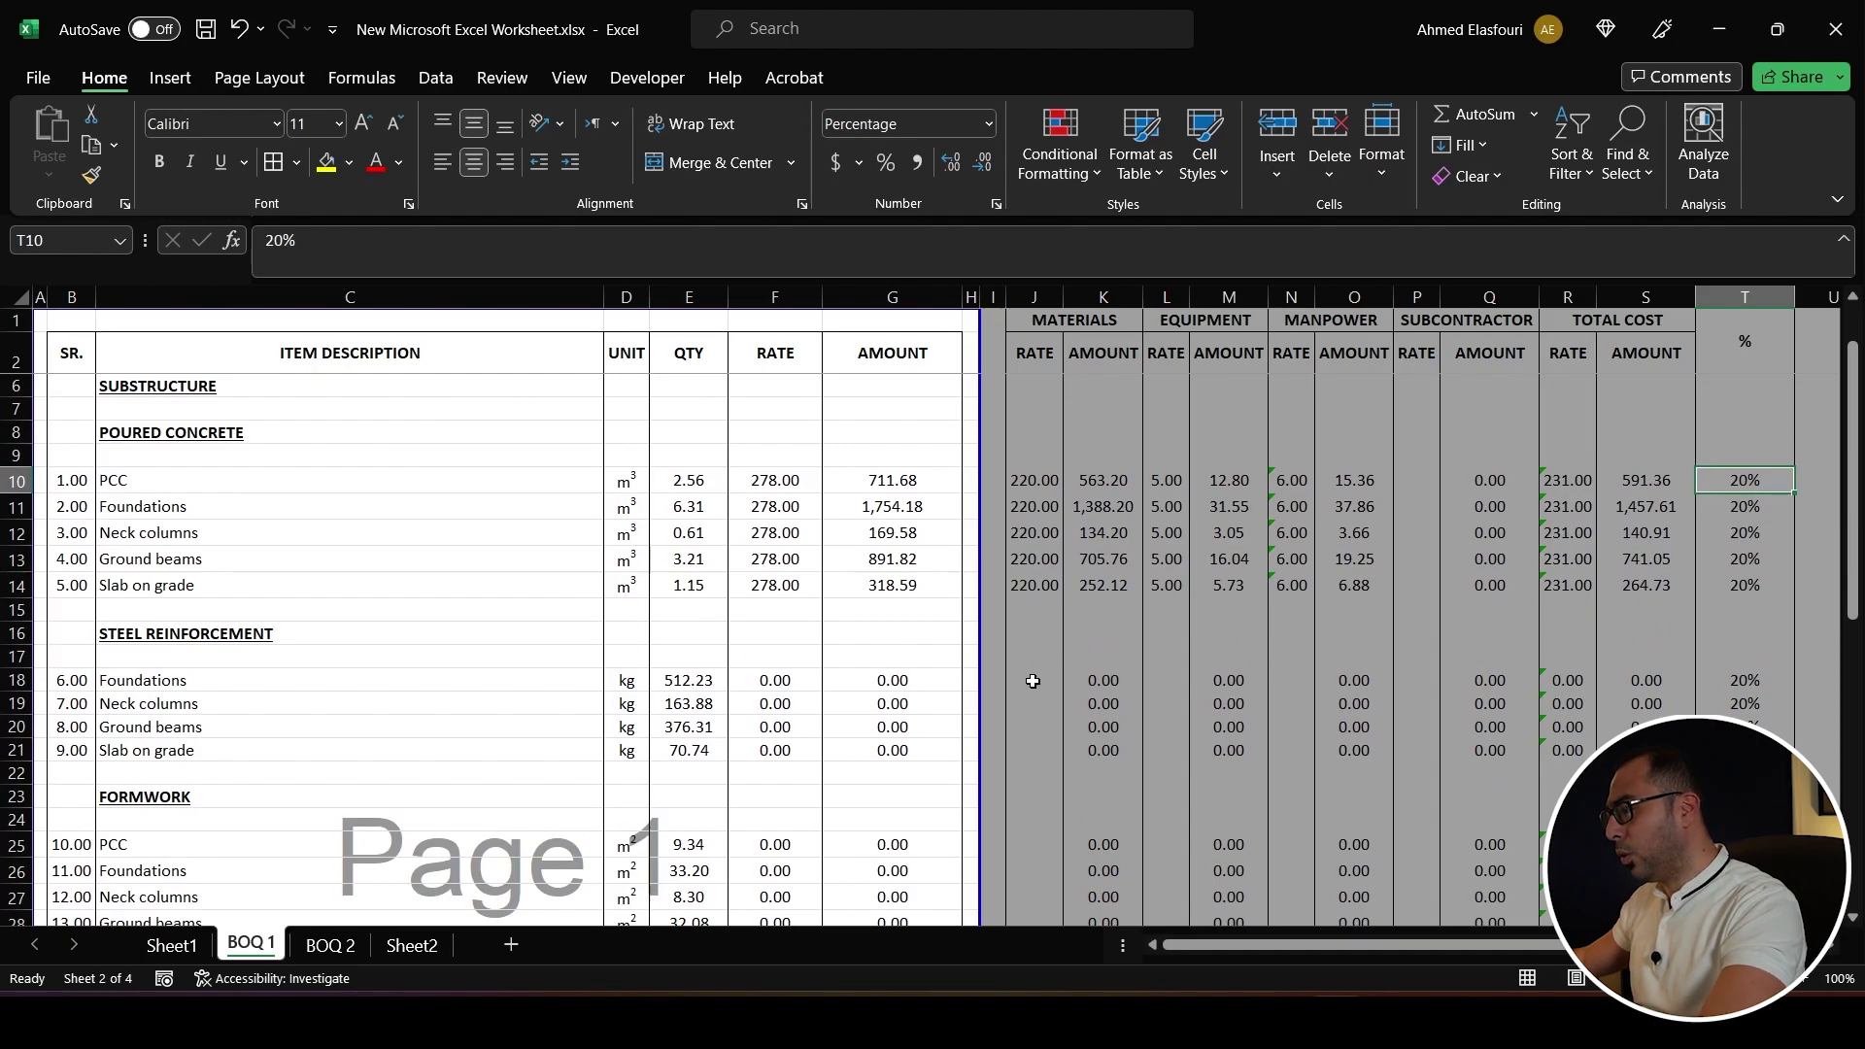
pyautogui.click(1033, 681)
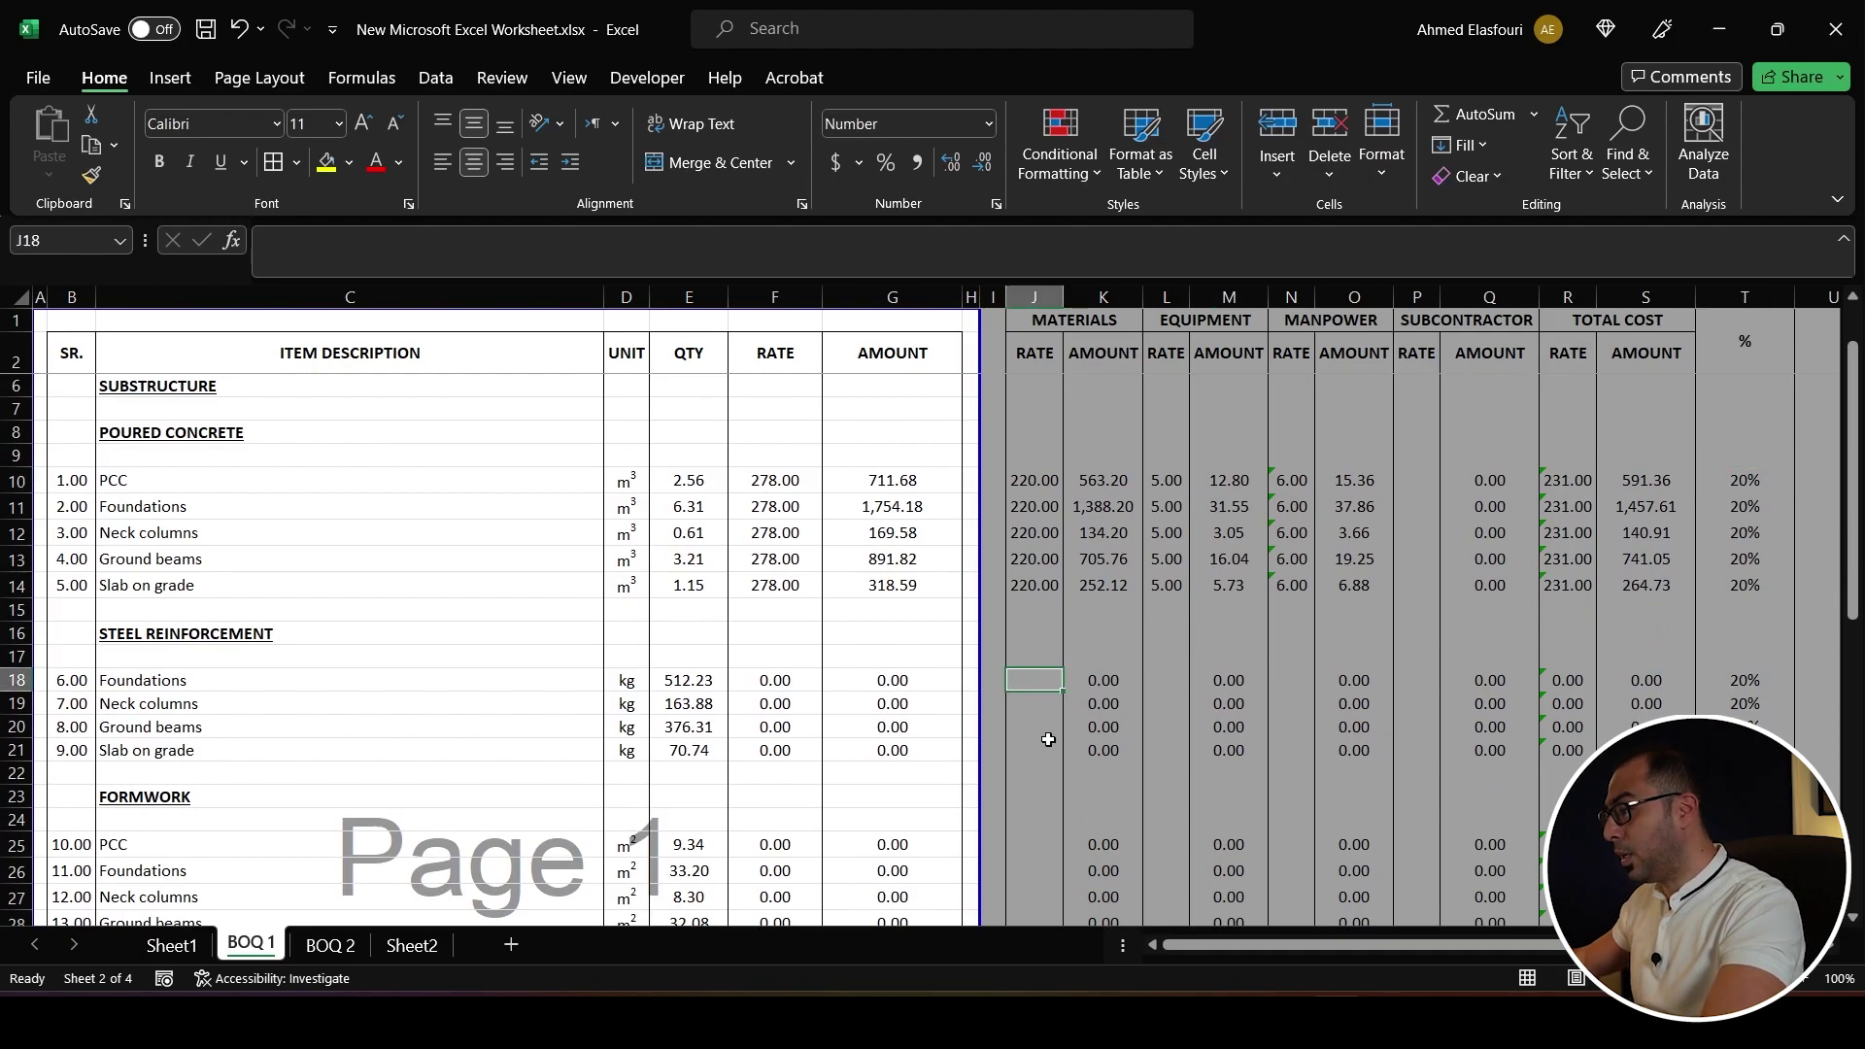
pyautogui.click(623, 680)
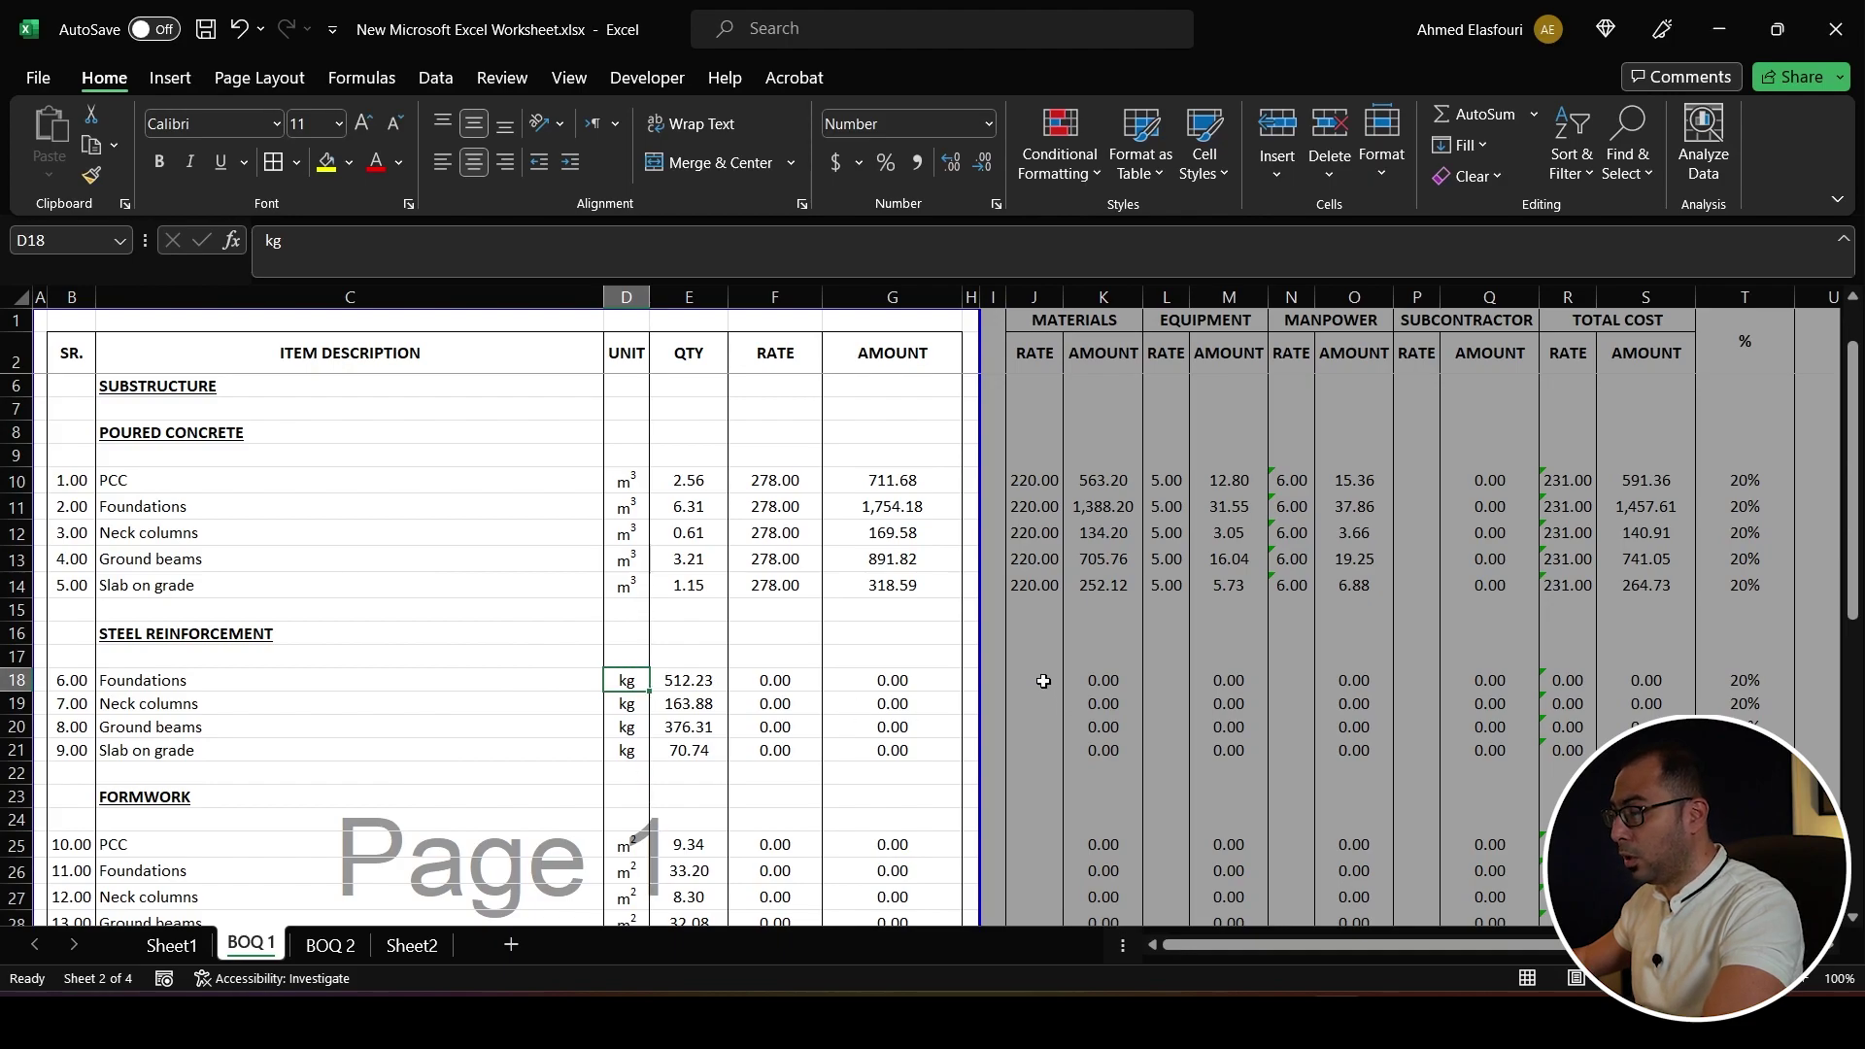
pyautogui.click(1044, 682)
pyautogui.write('=')
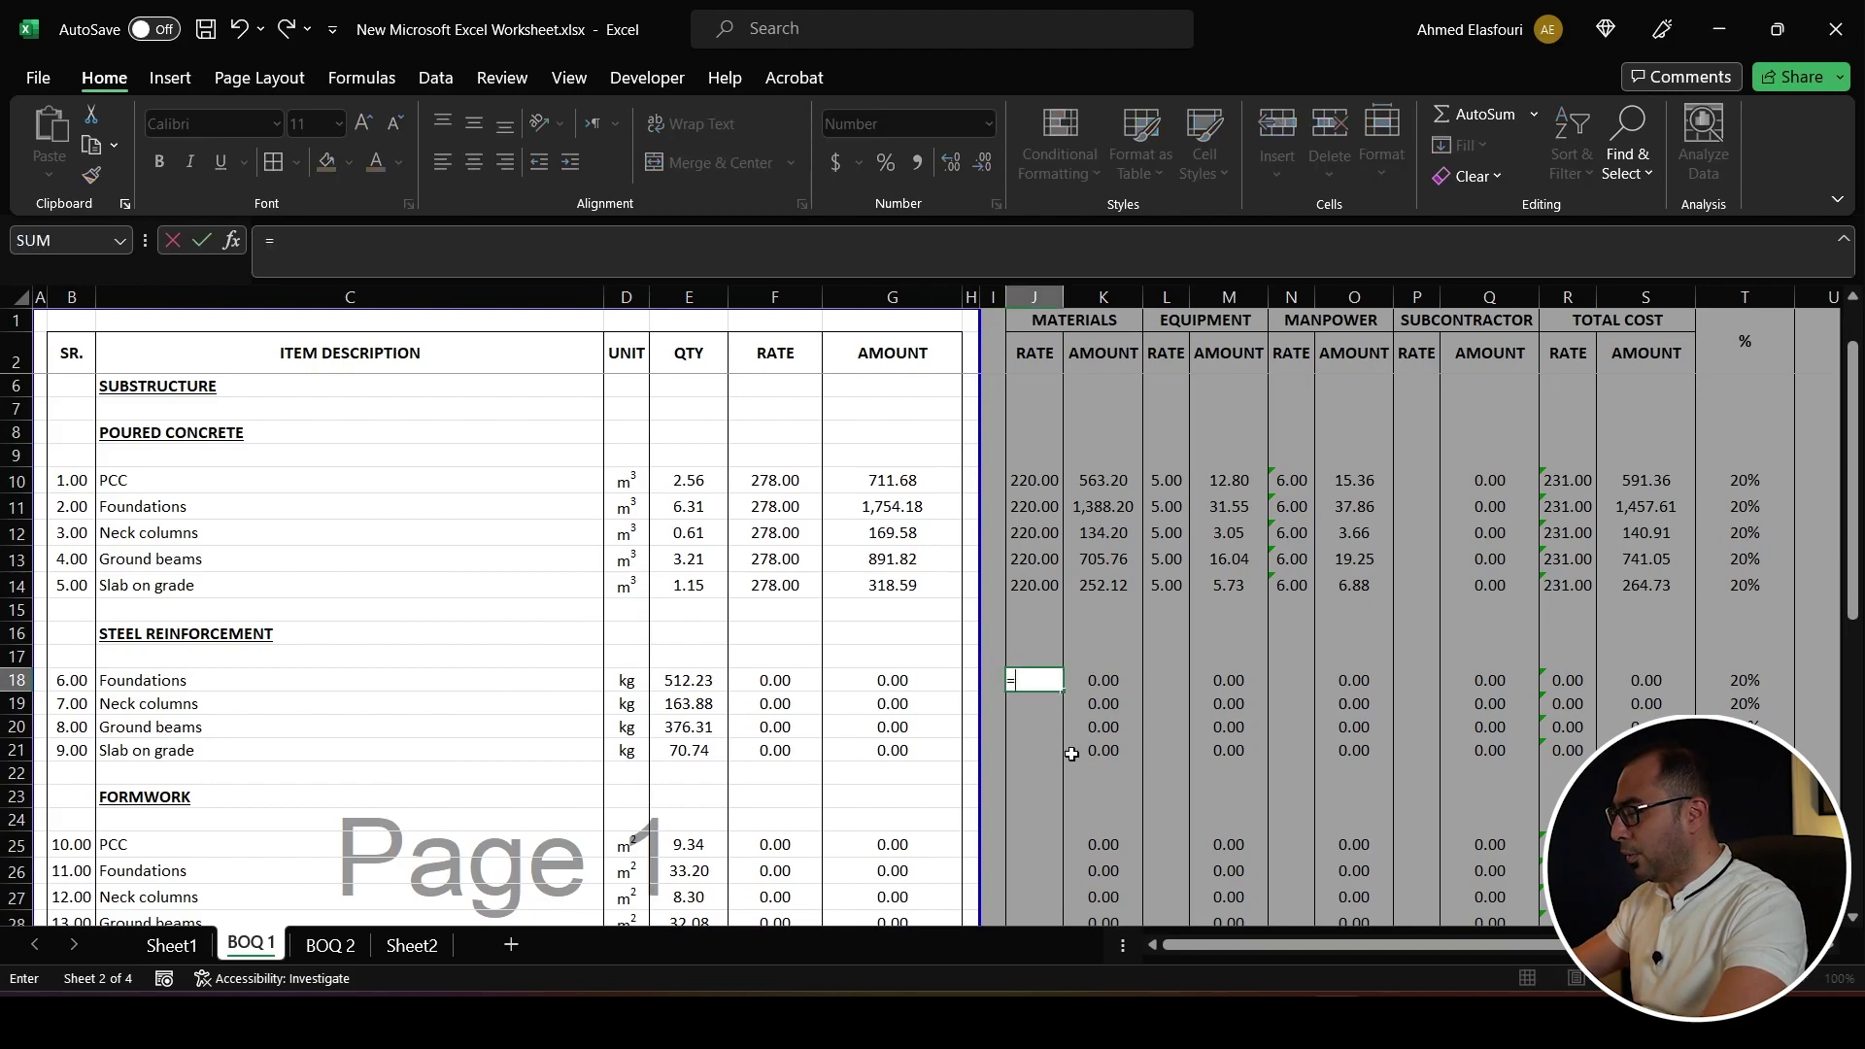
pyautogui.write('2250')
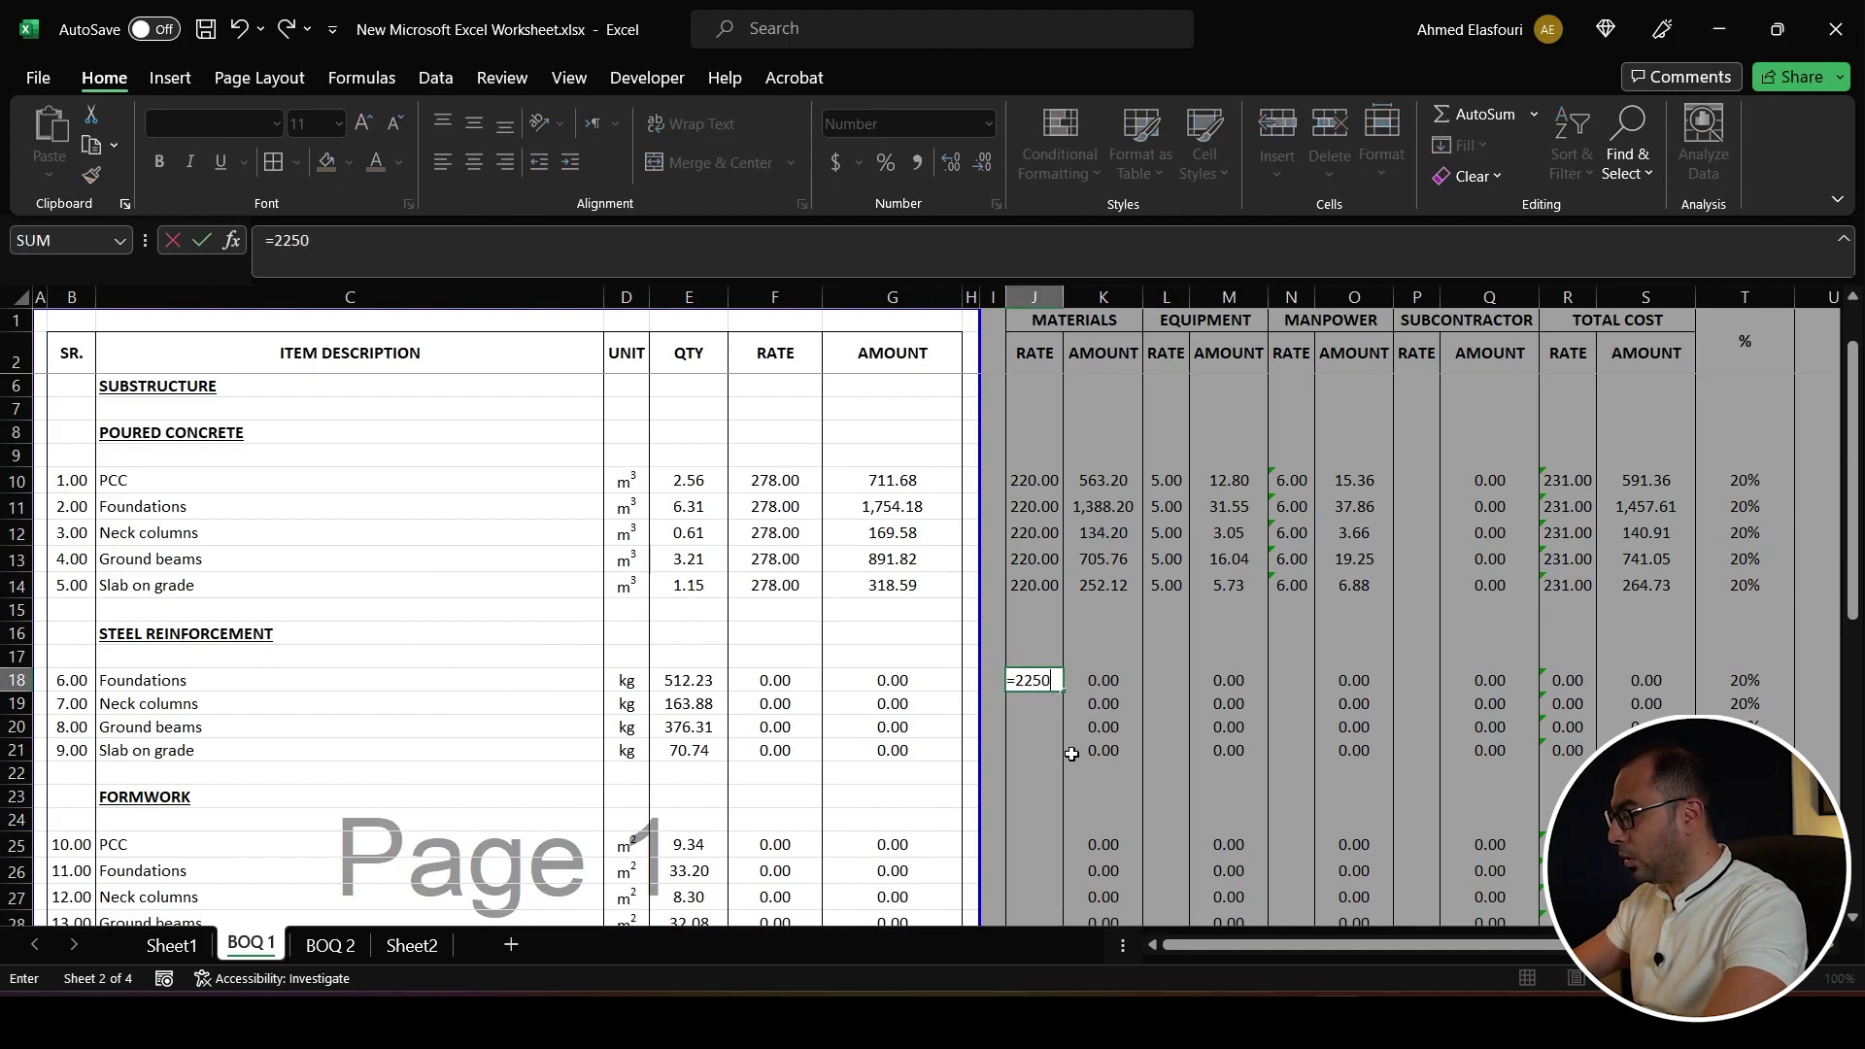
pyautogui.write('/100')
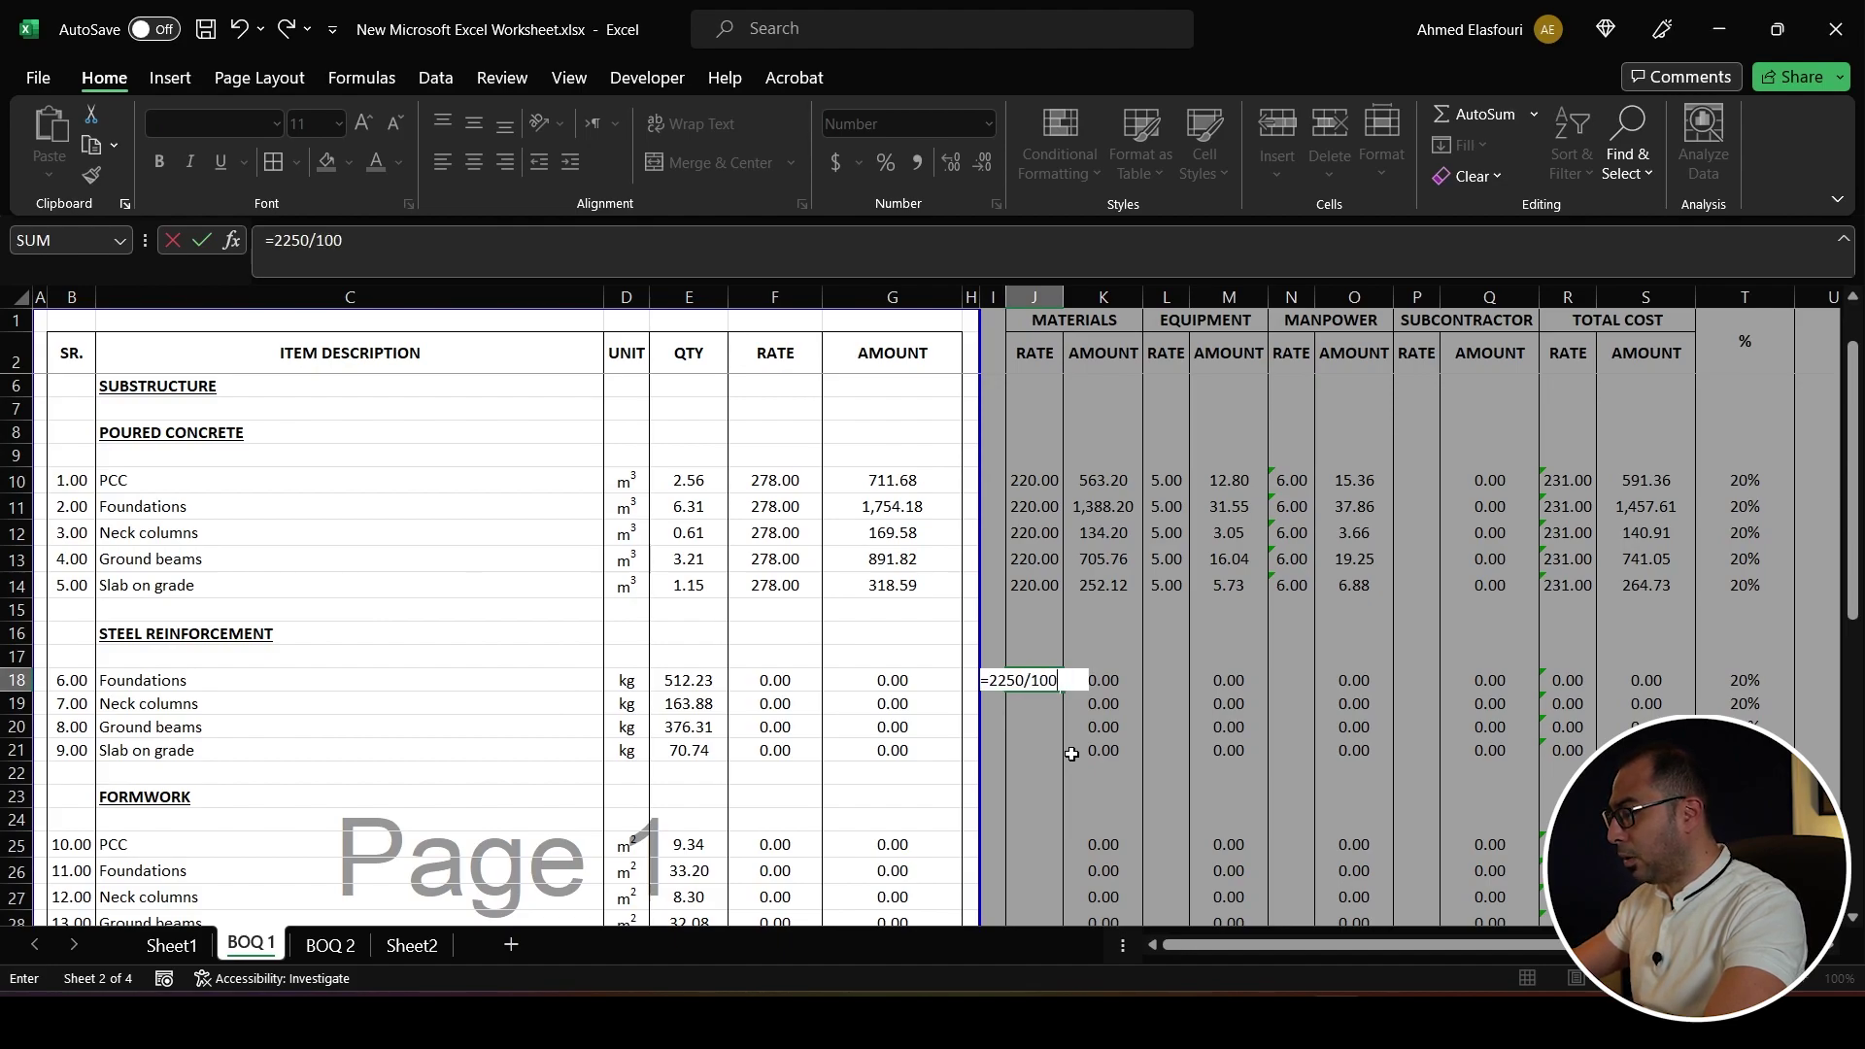
pyautogui.write('0')
pyautogui.press('Return')
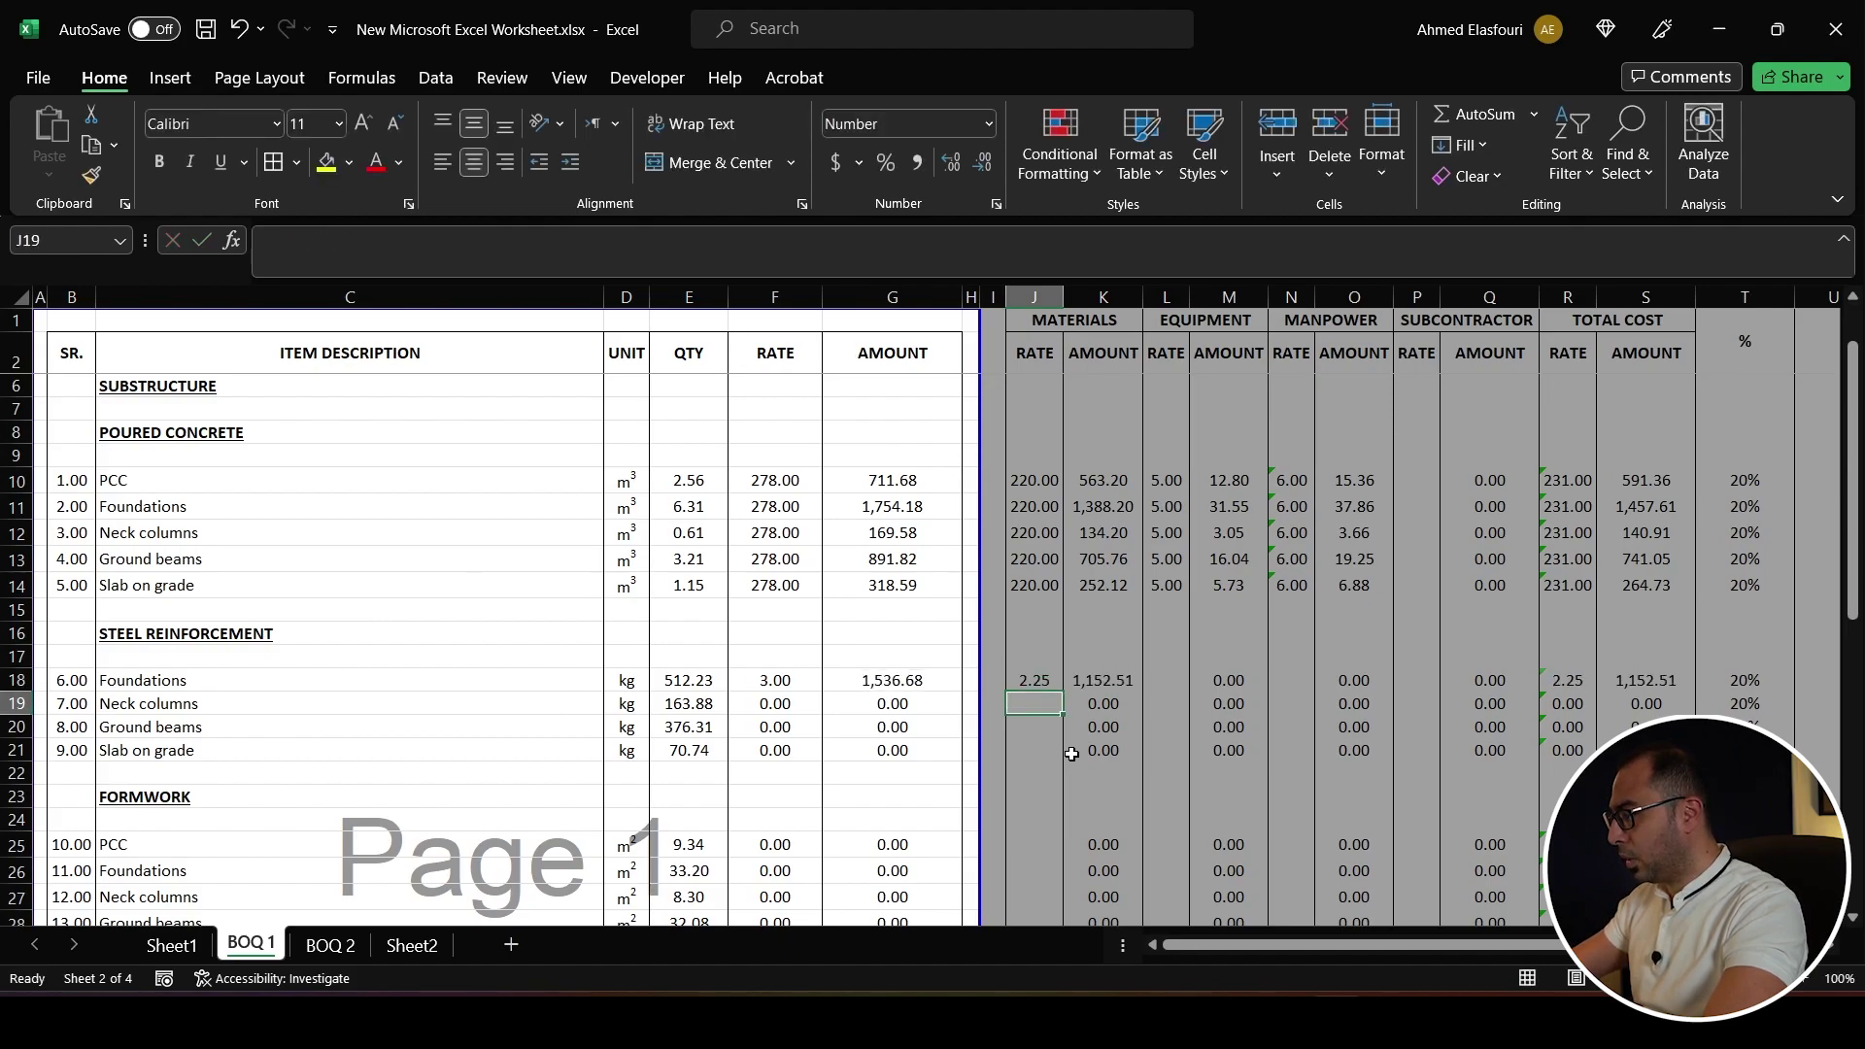
# - Multiply the foundations steel materials rate formula in J18 by 1.05 and save the workbook
pyautogui.click(1035, 685)
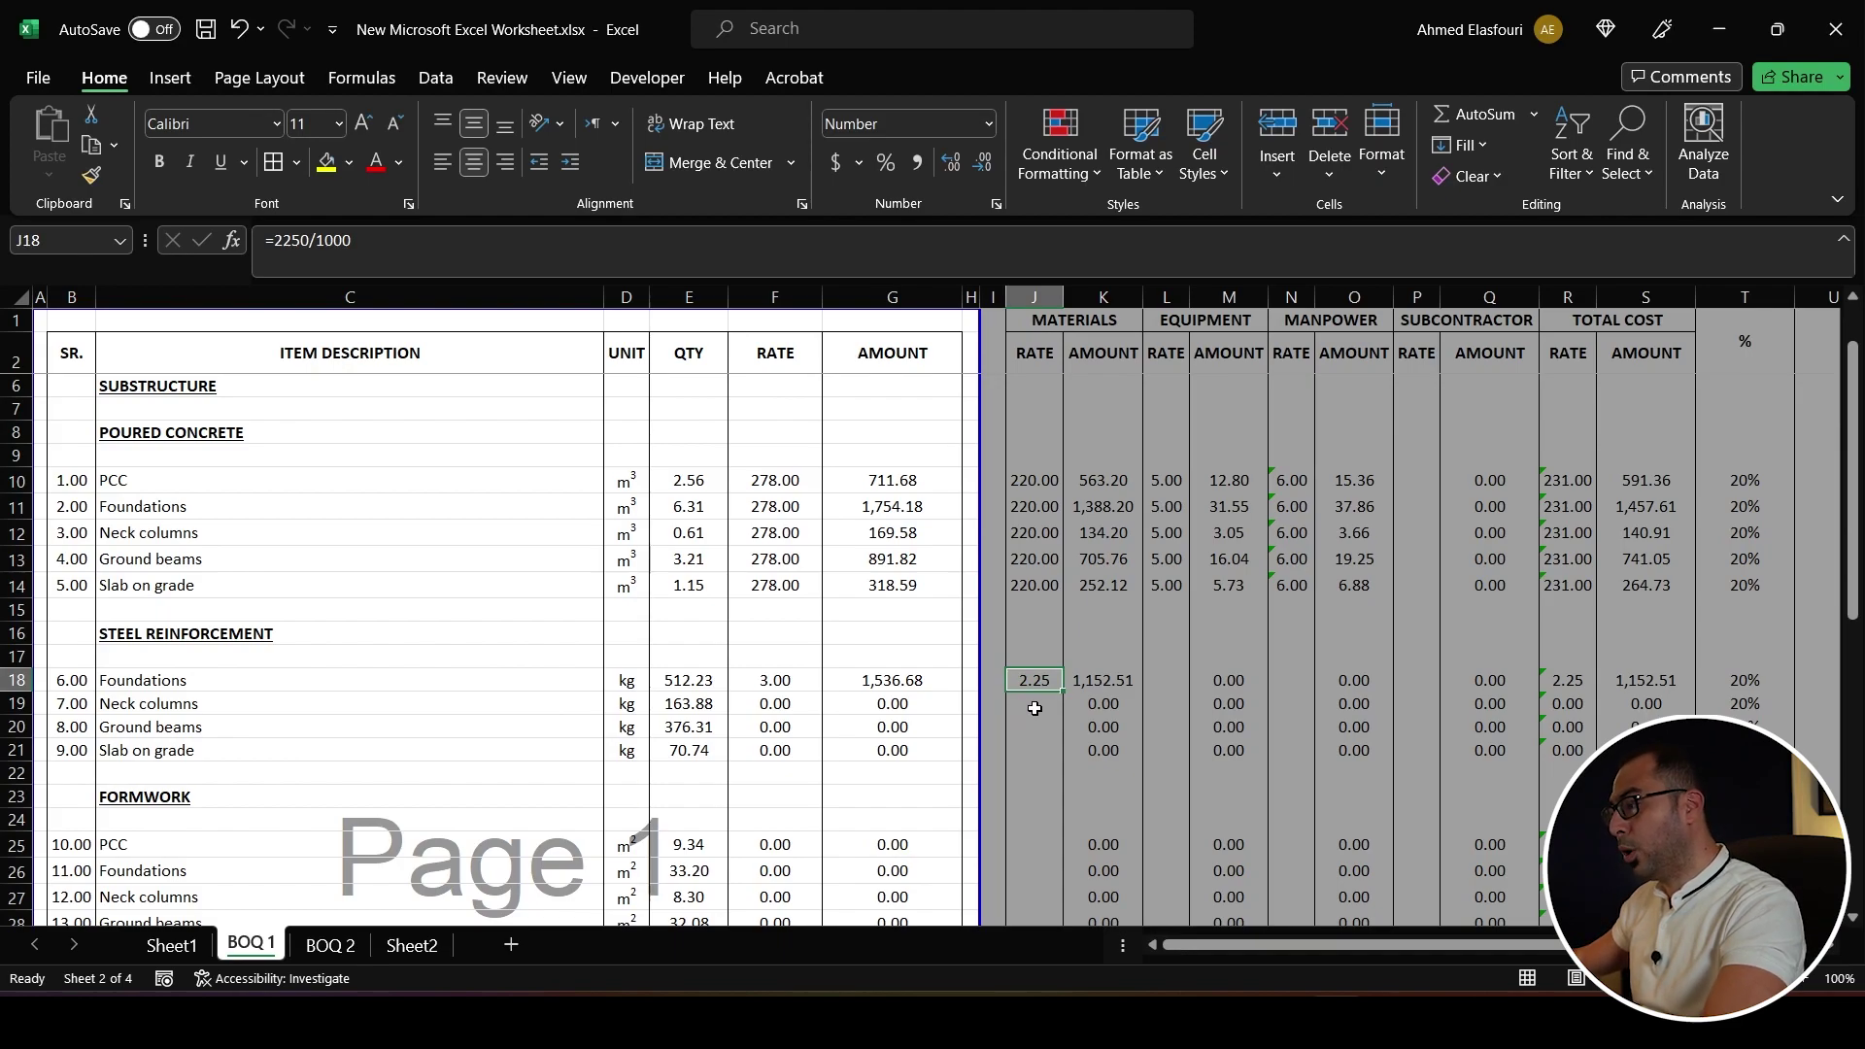
pyautogui.press('F2')
pyautogui.write('*1.05')
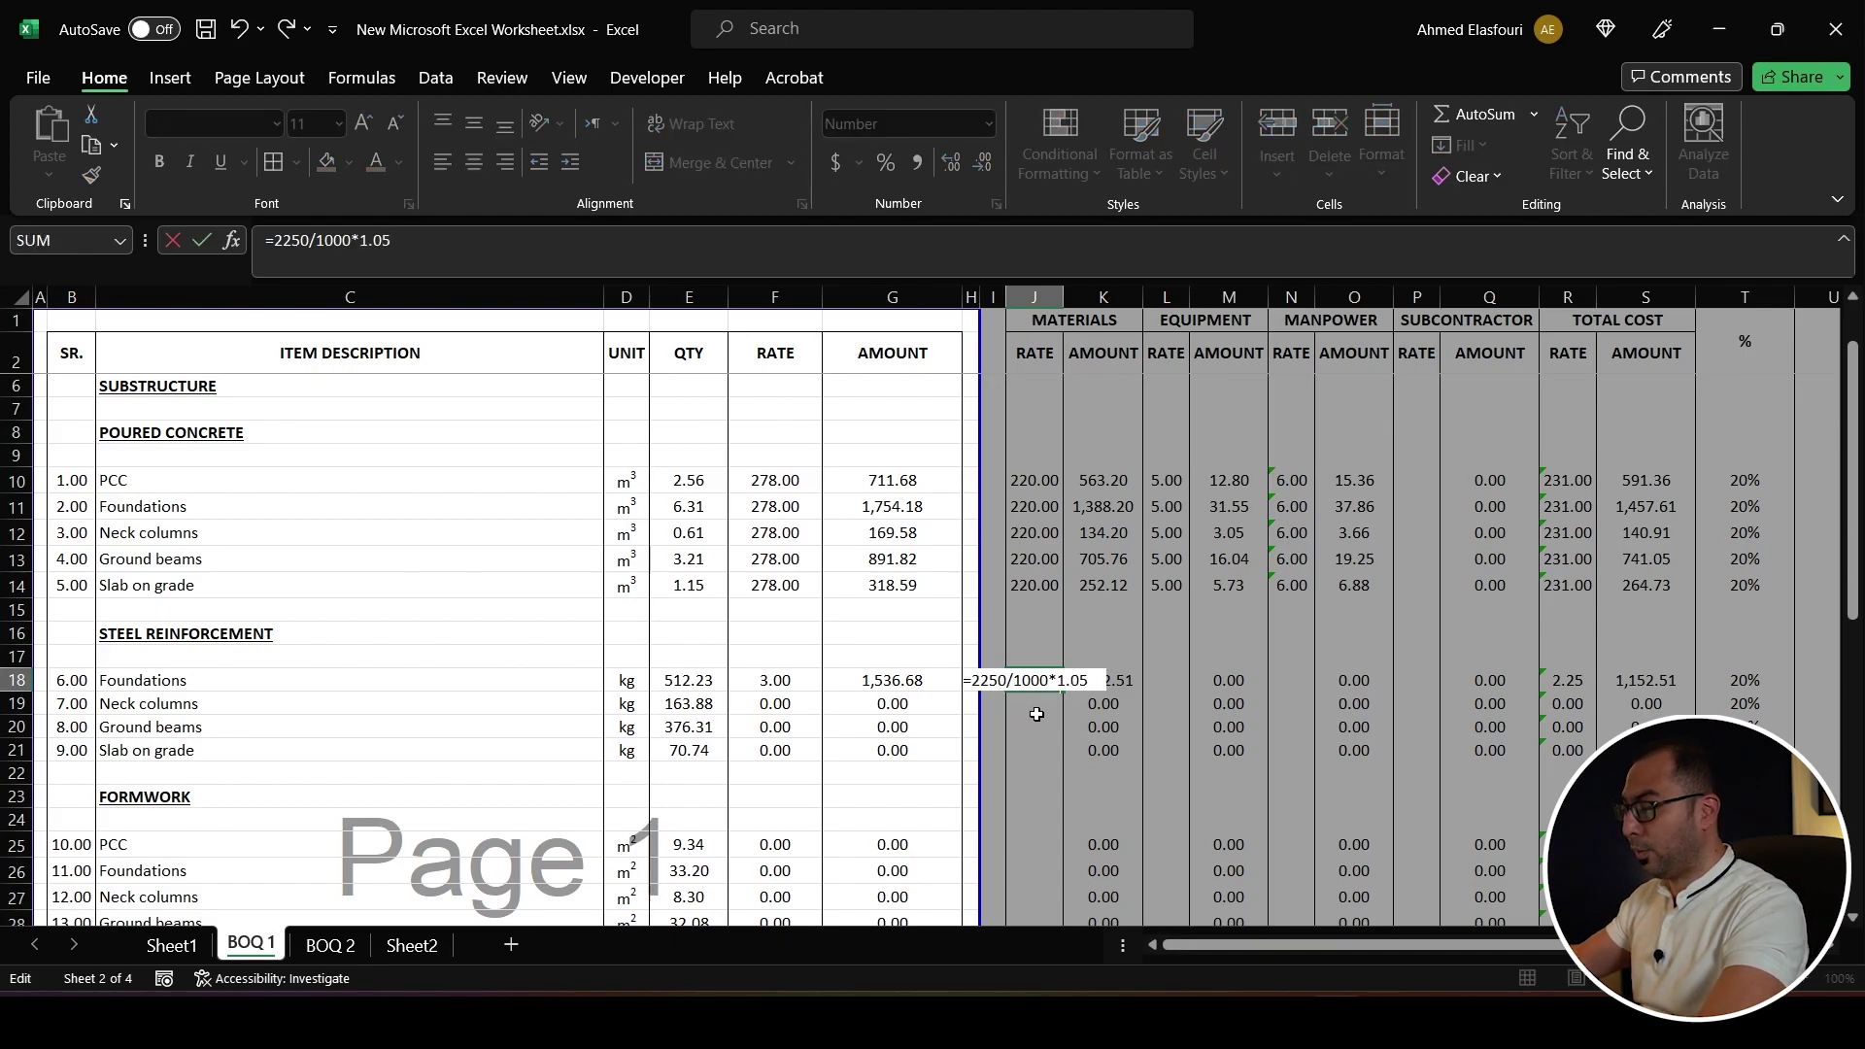
pyautogui.press('Return')
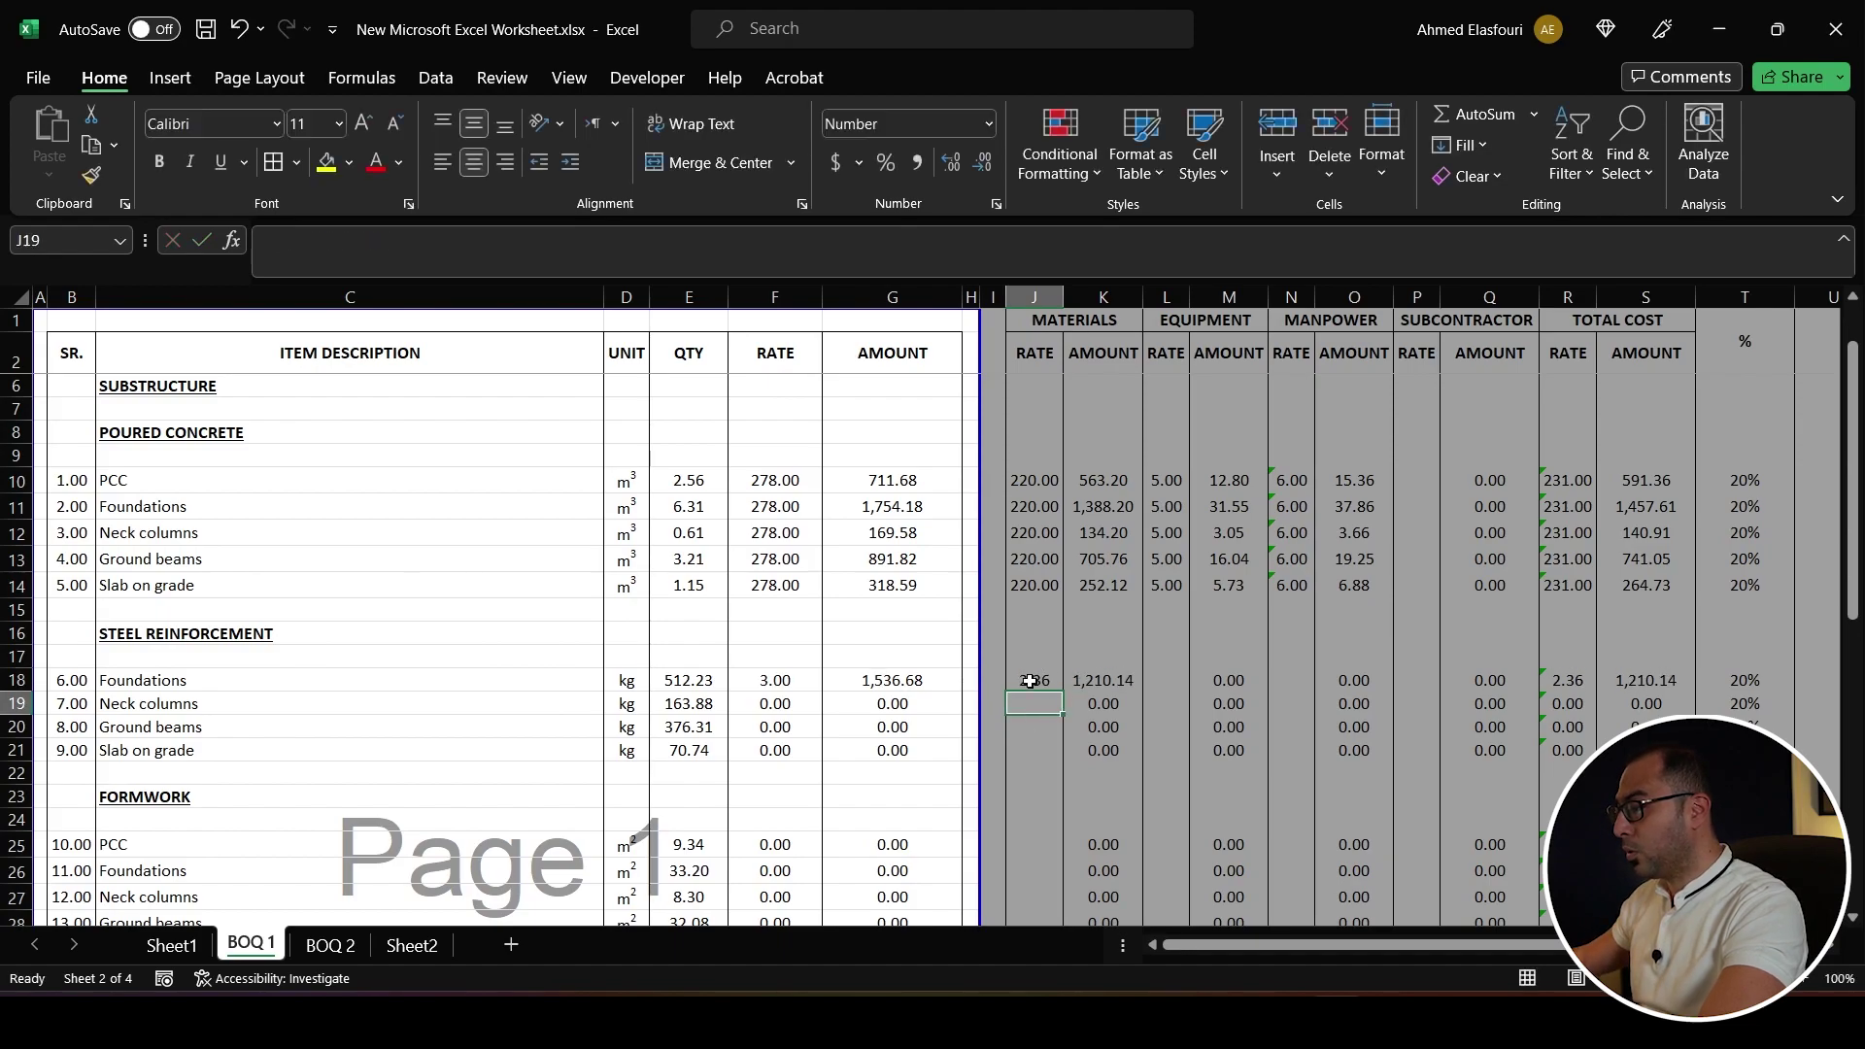
pyautogui.click(1034, 685)
pyautogui.hotkey('ctrl', 's')
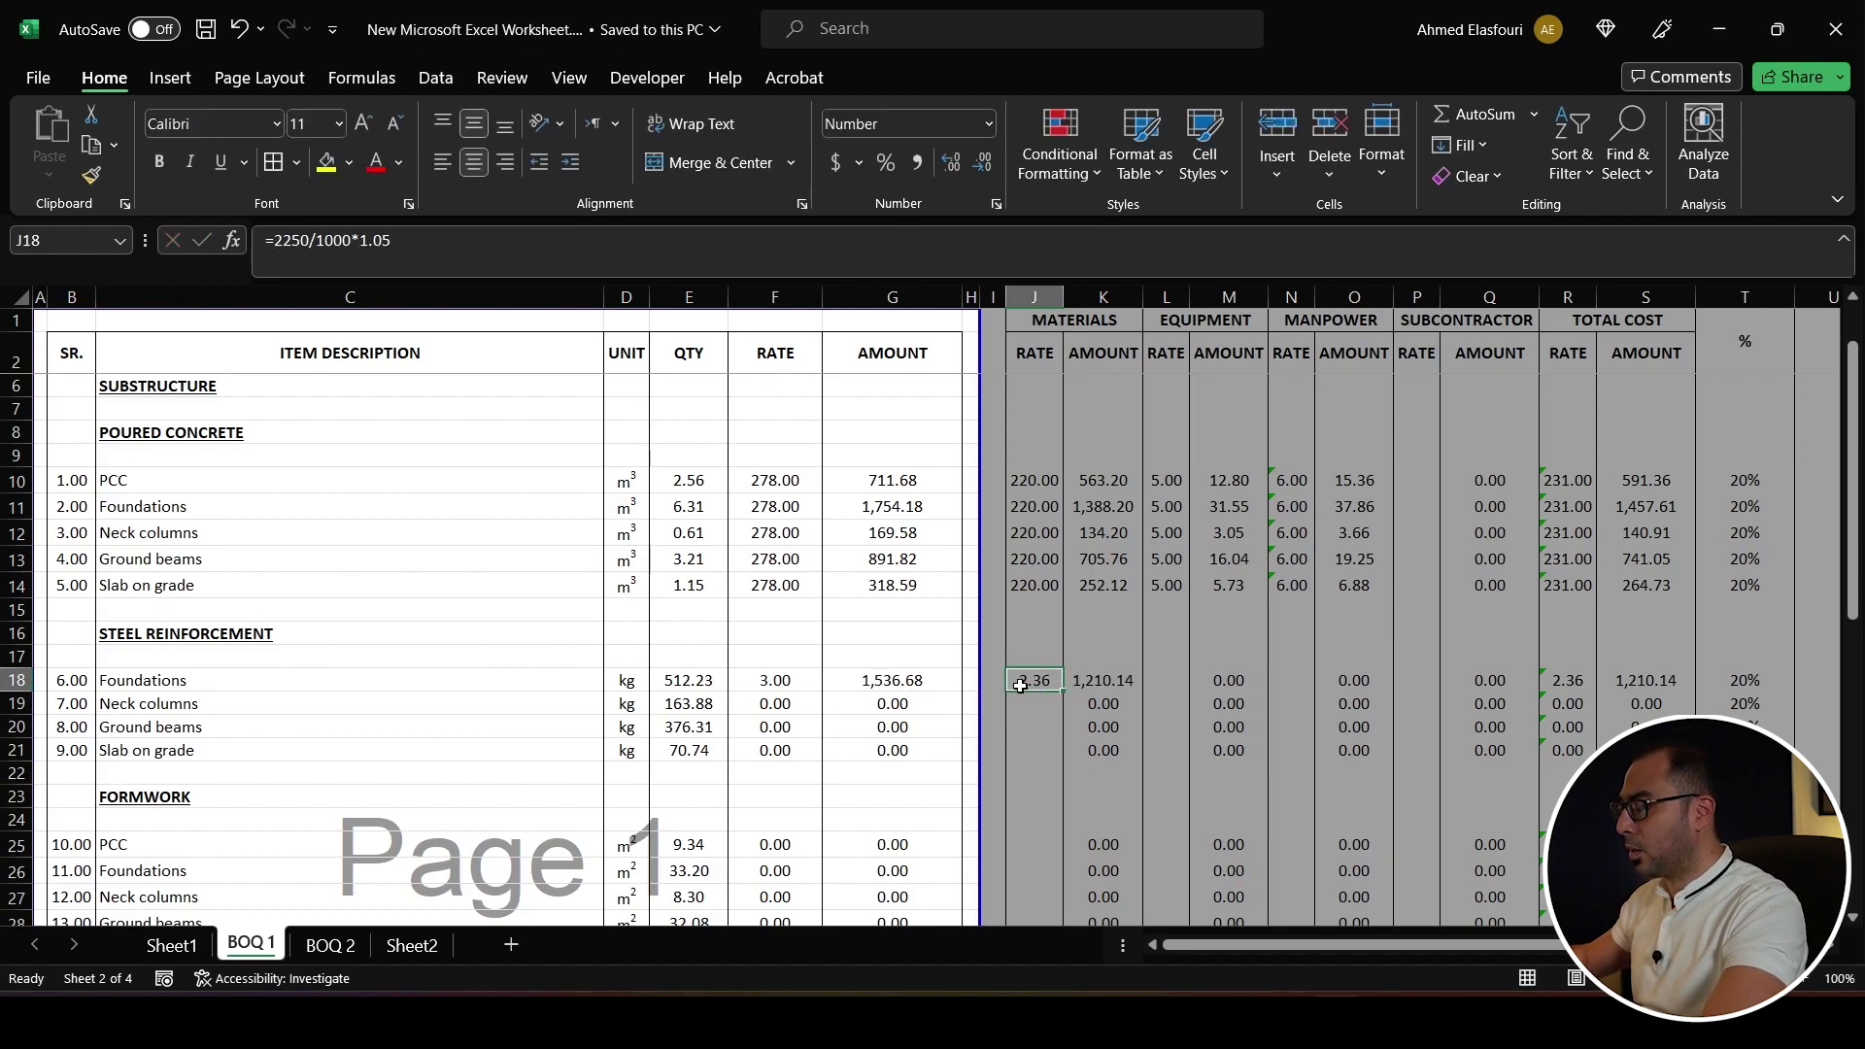
# - Set the equipment rate of the foundations steel reinforcement in L18 to 0.1
pyautogui.press('Right')
pyautogui.press('Right')
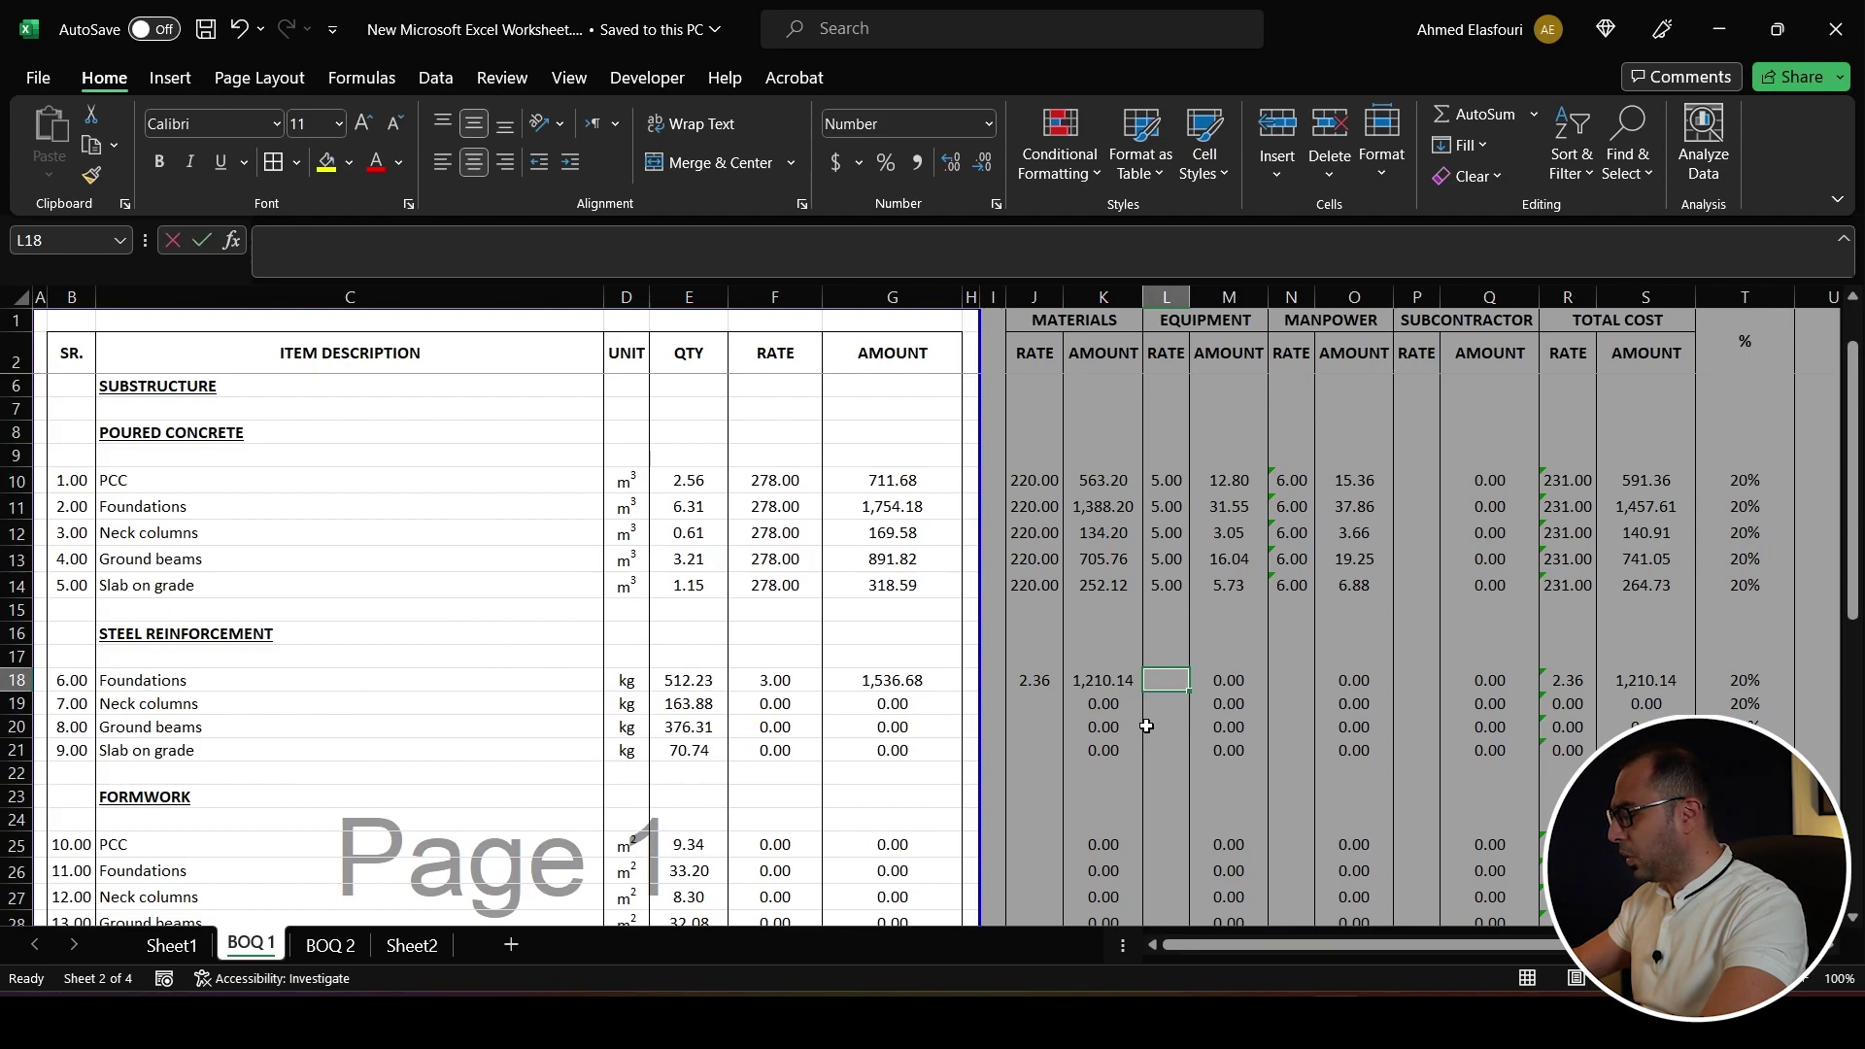
pyautogui.write('.1')
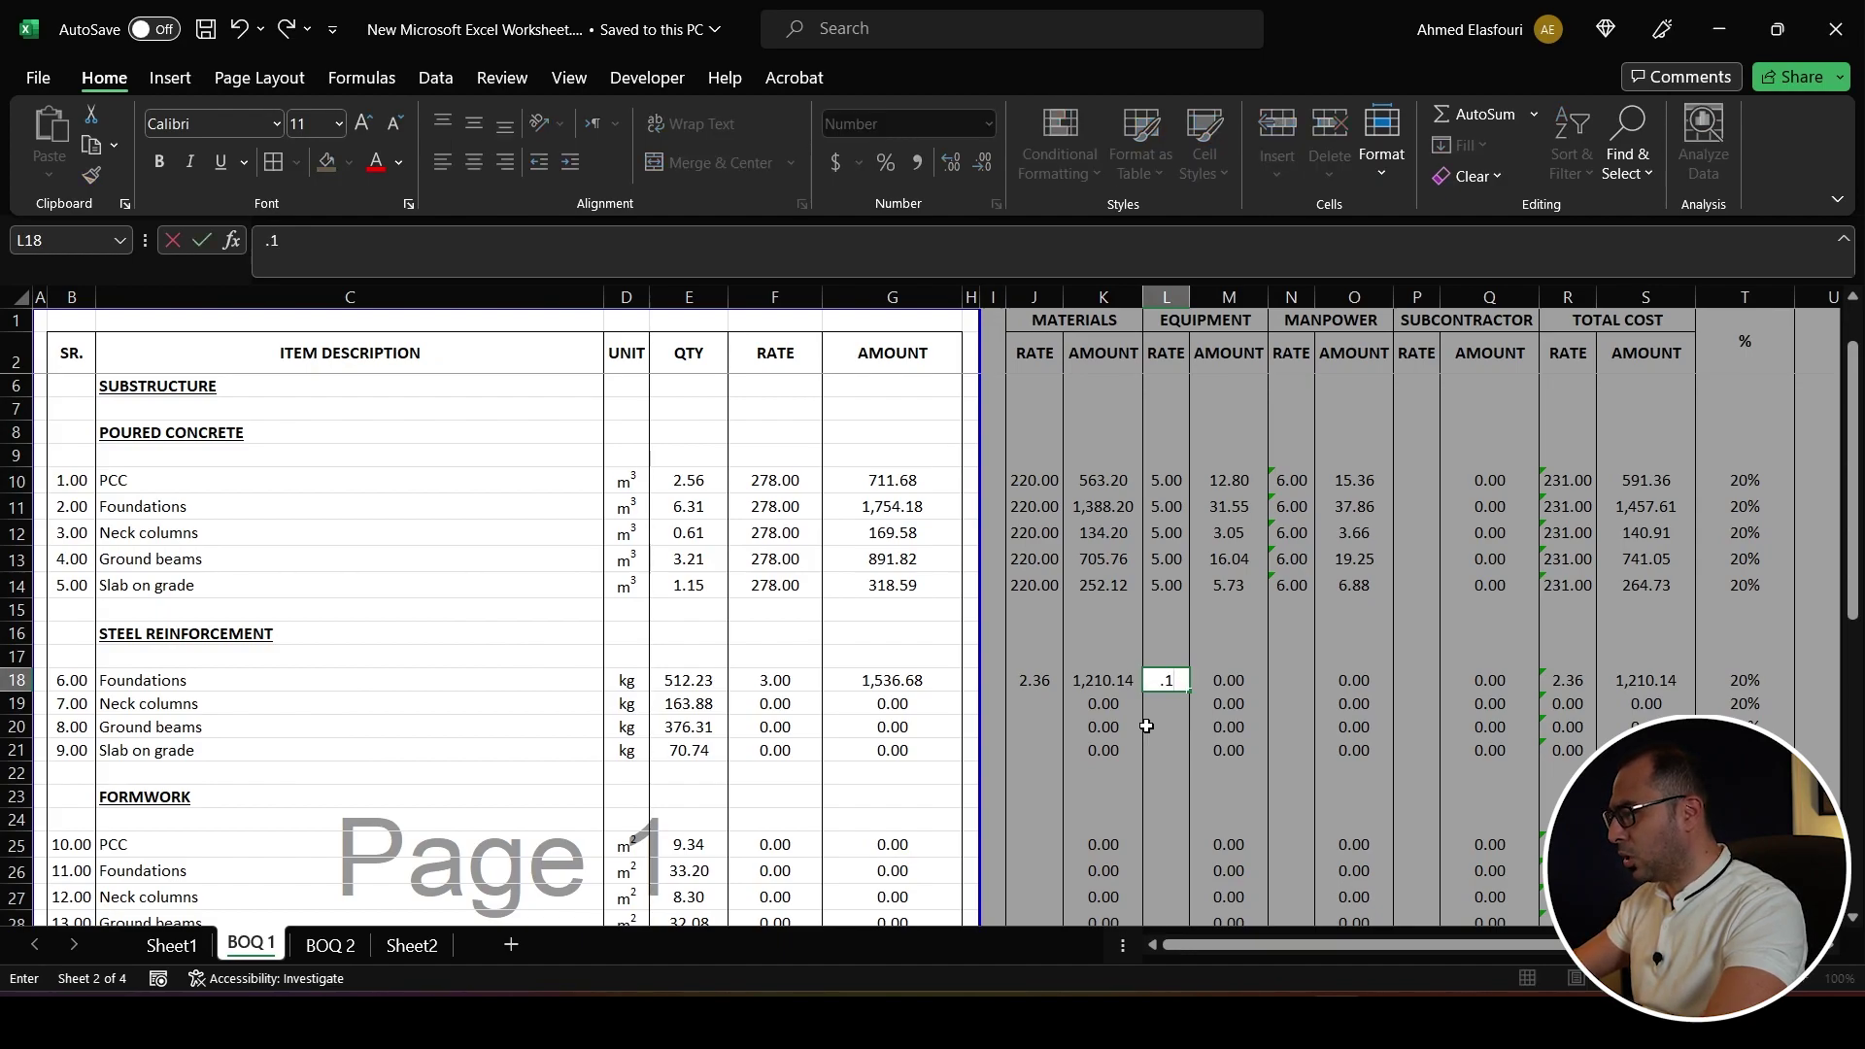
pyautogui.press('Right')
pyautogui.press('Right')
pyautogui.write('=')
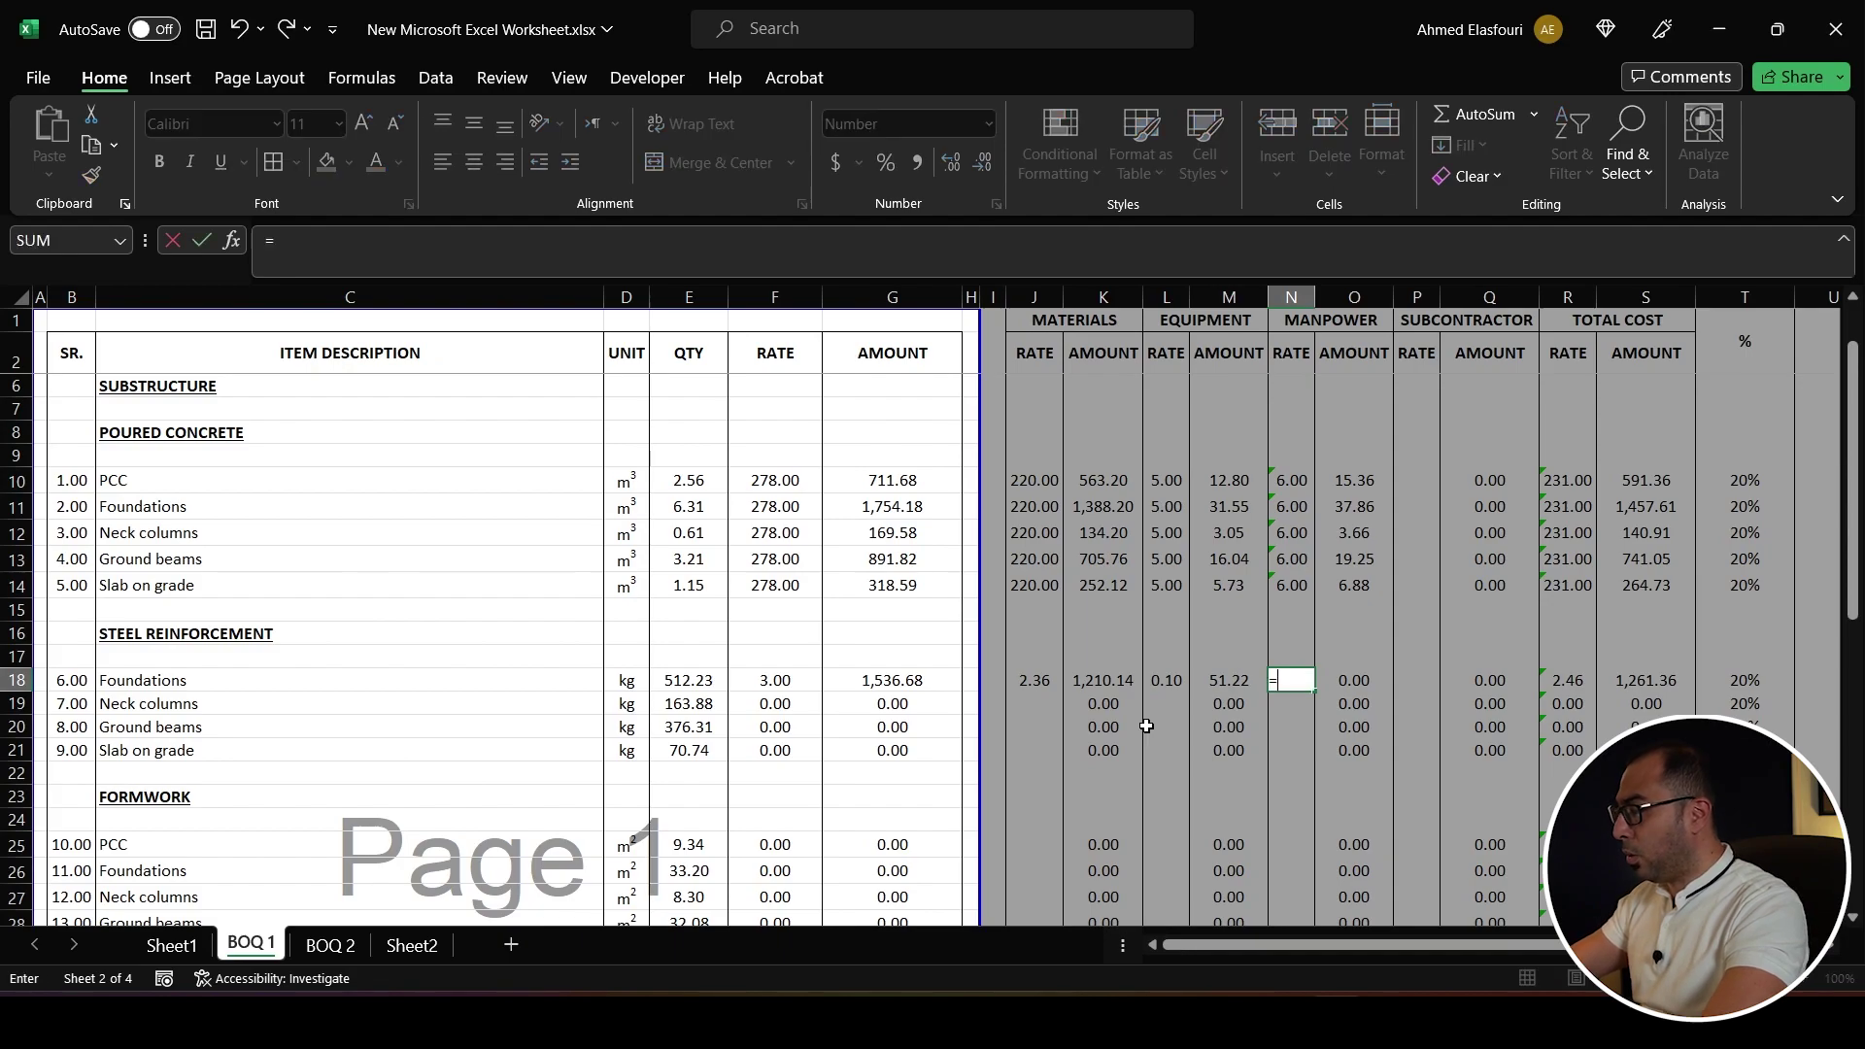
pyautogui.press('Escape')
pyautogui.press('Right')
pyautogui.press('Right')
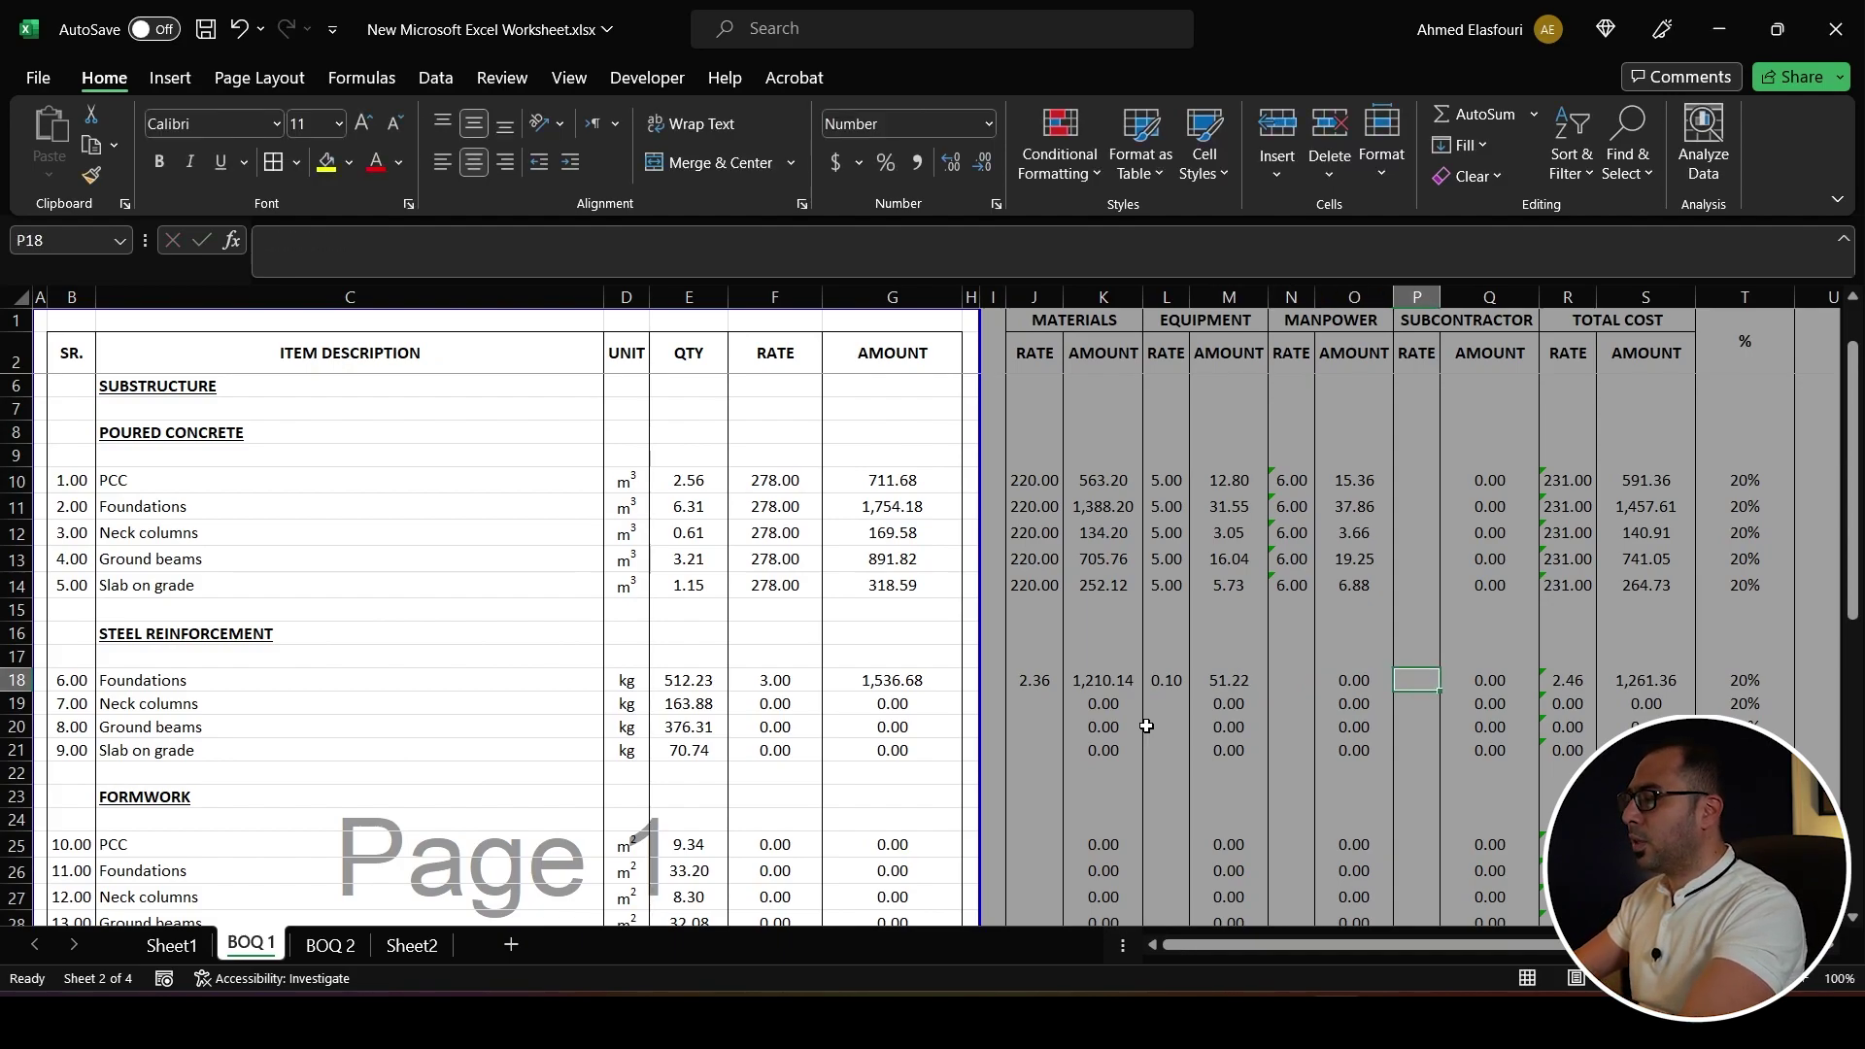
pyautogui.press('Left')
pyautogui.press('Left')
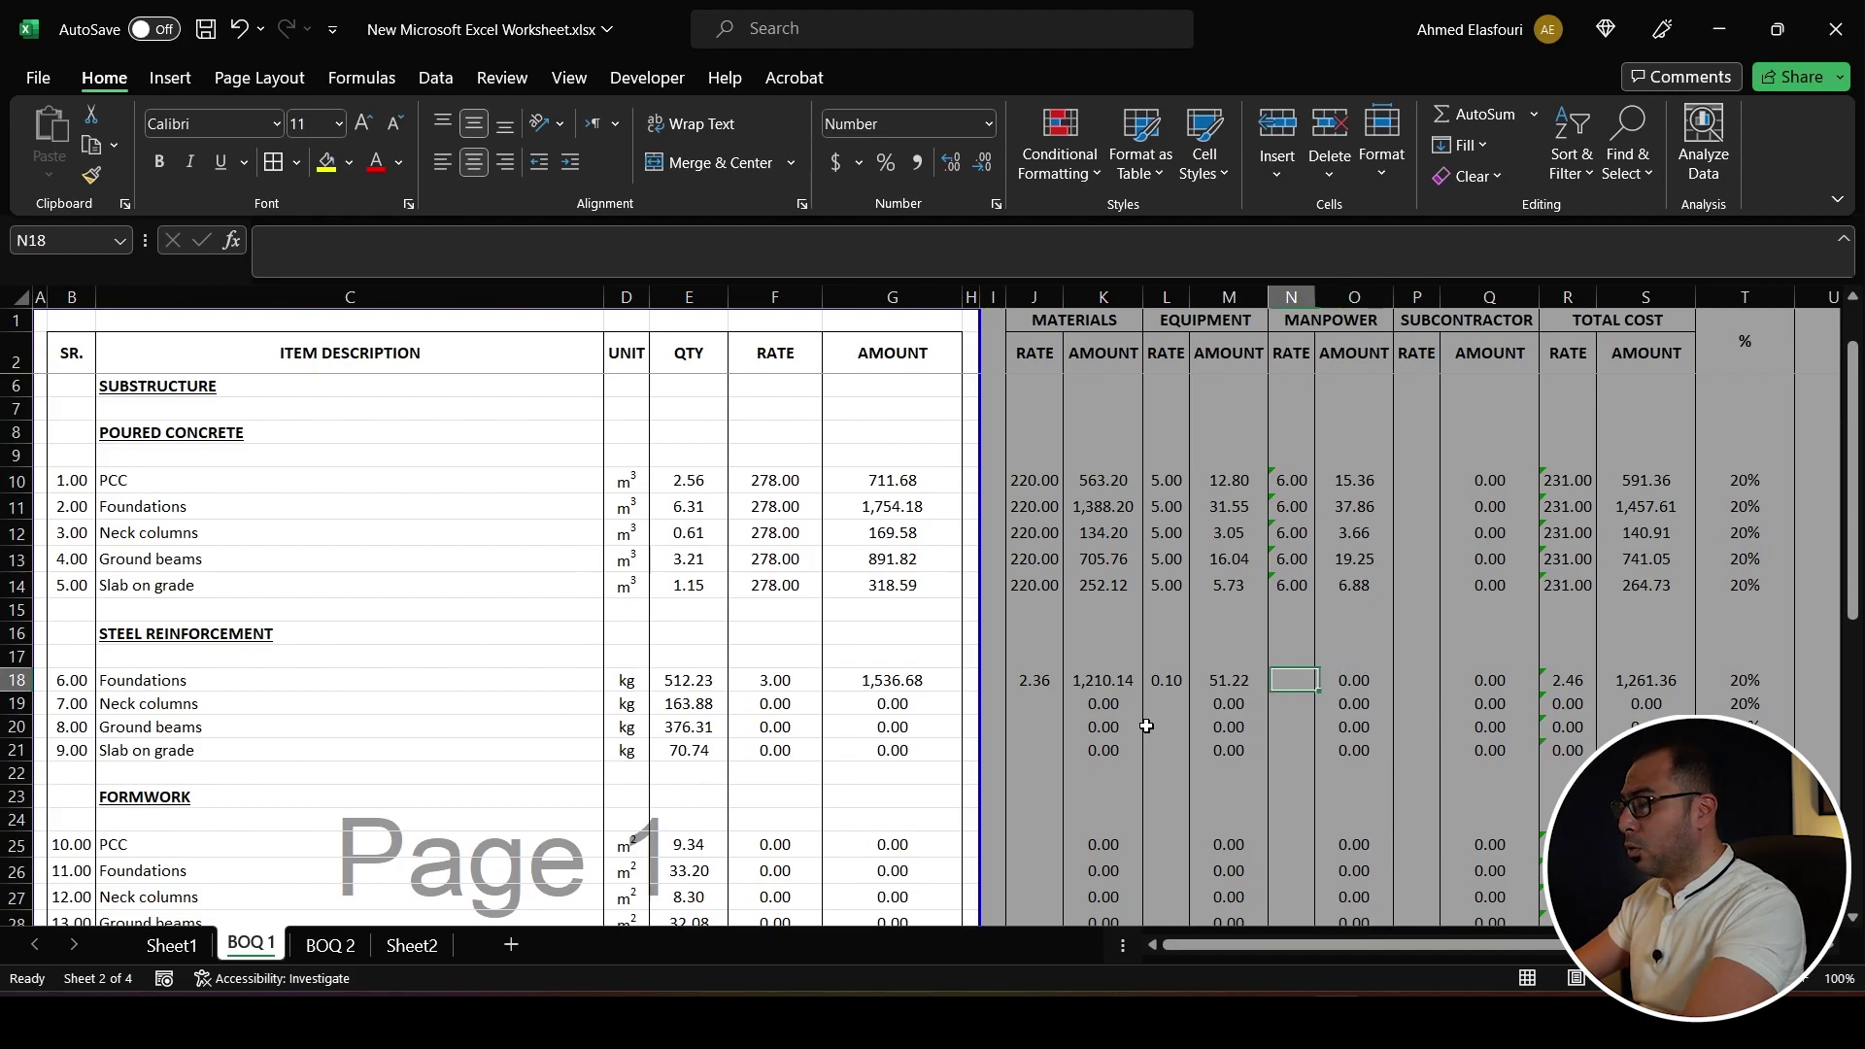
# - Enter the subcontractor rate of the foundations steel reinforcement in P18 as =250/350
pyautogui.press('Right')
pyautogui.press('Right')
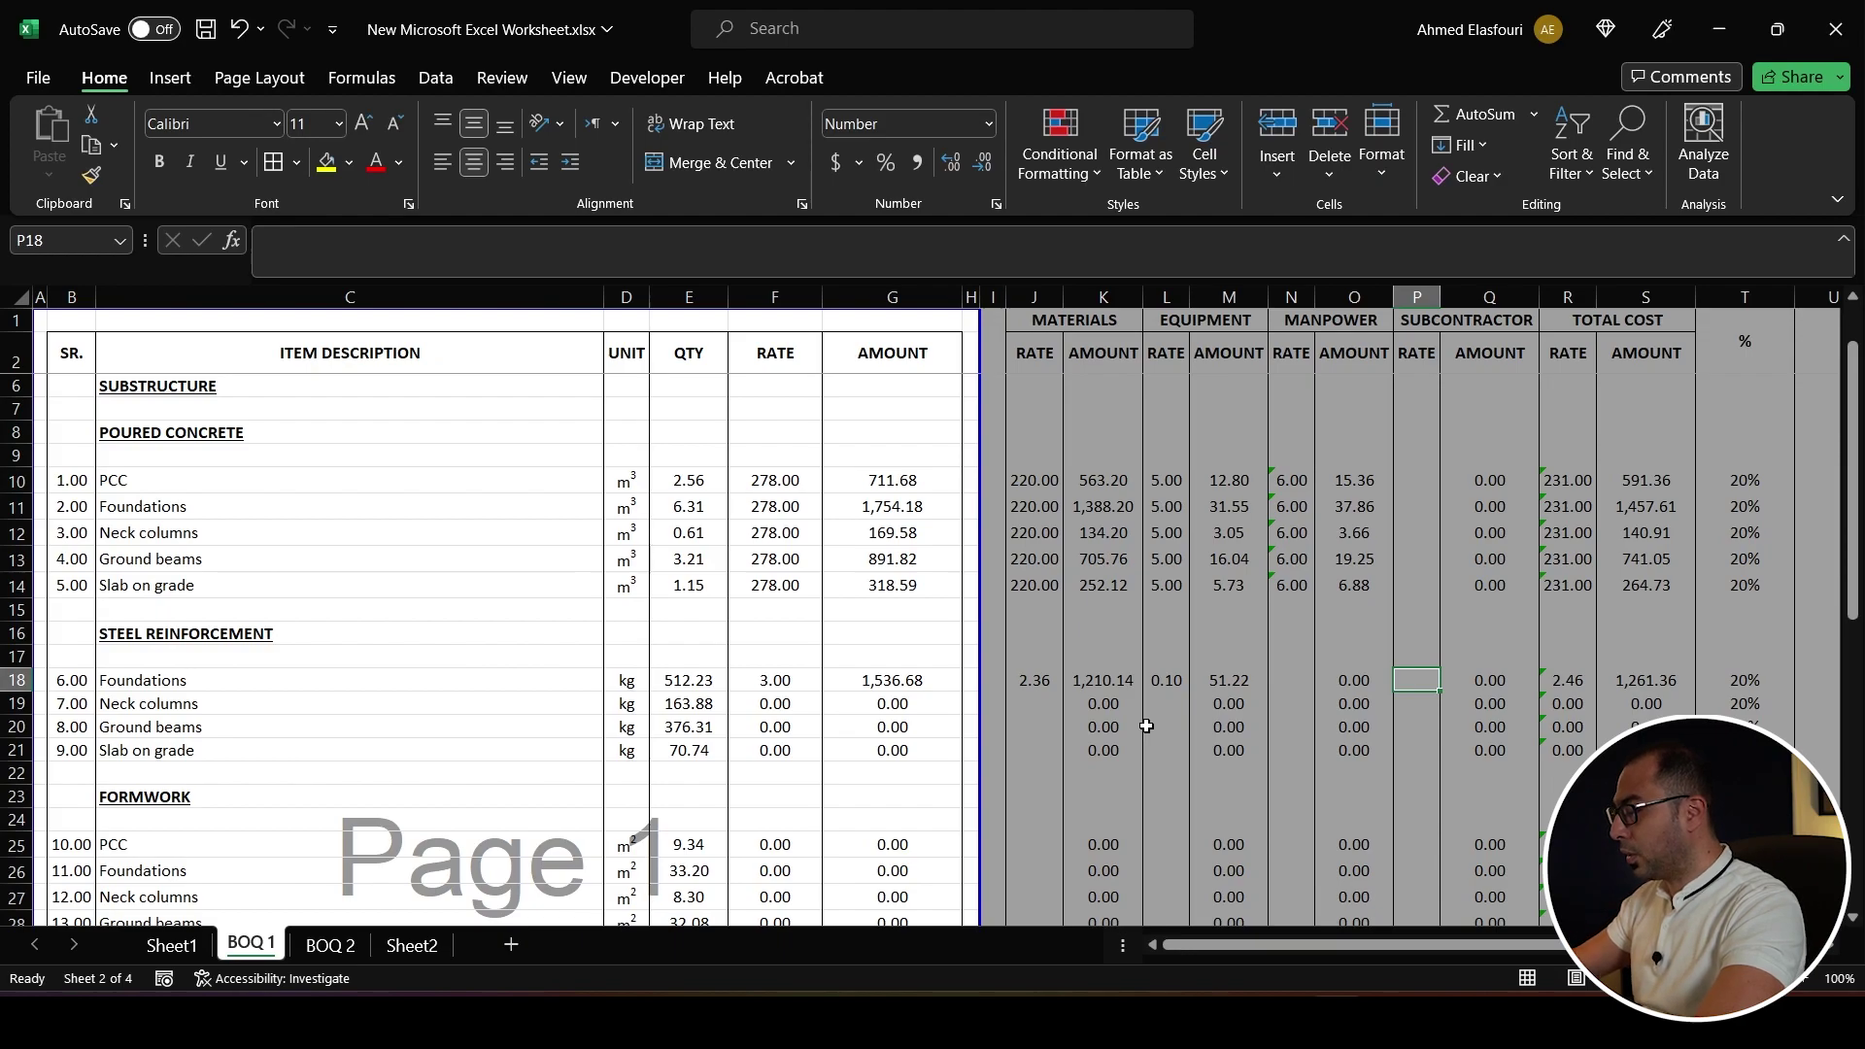
pyautogui.write('=')
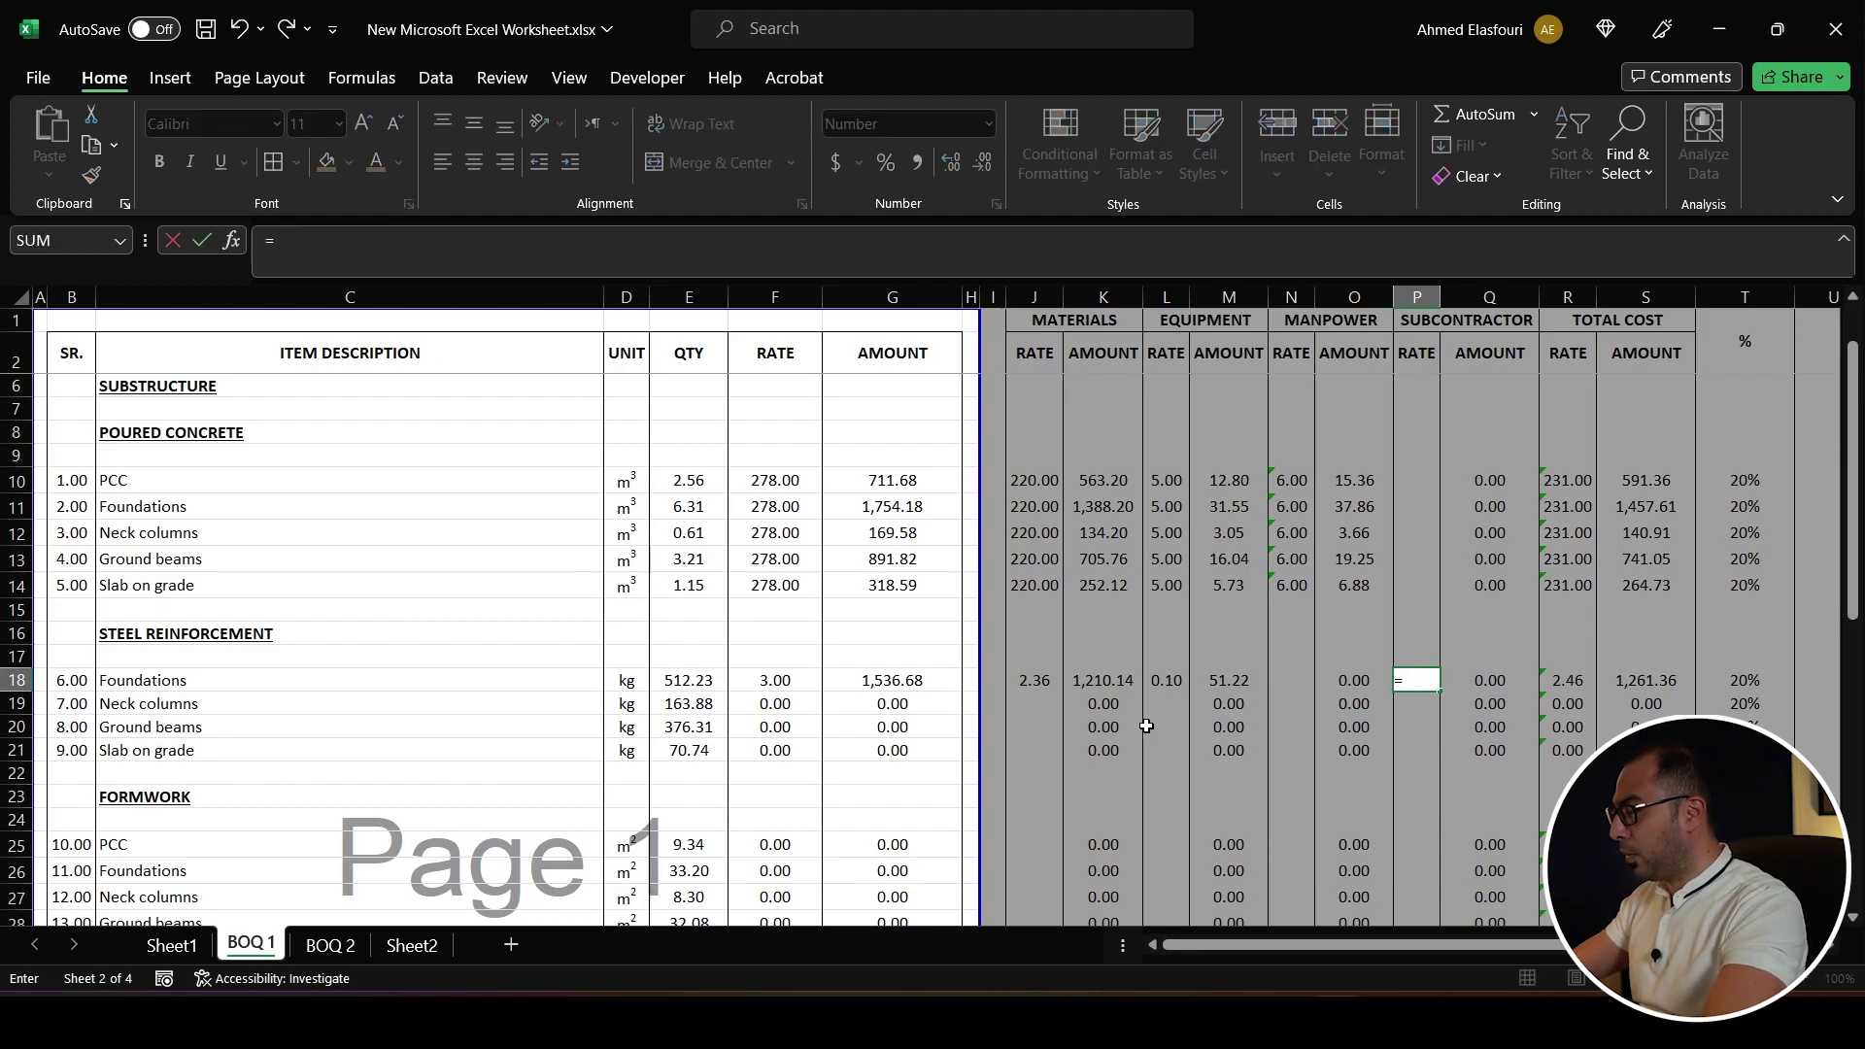
pyautogui.write('250')
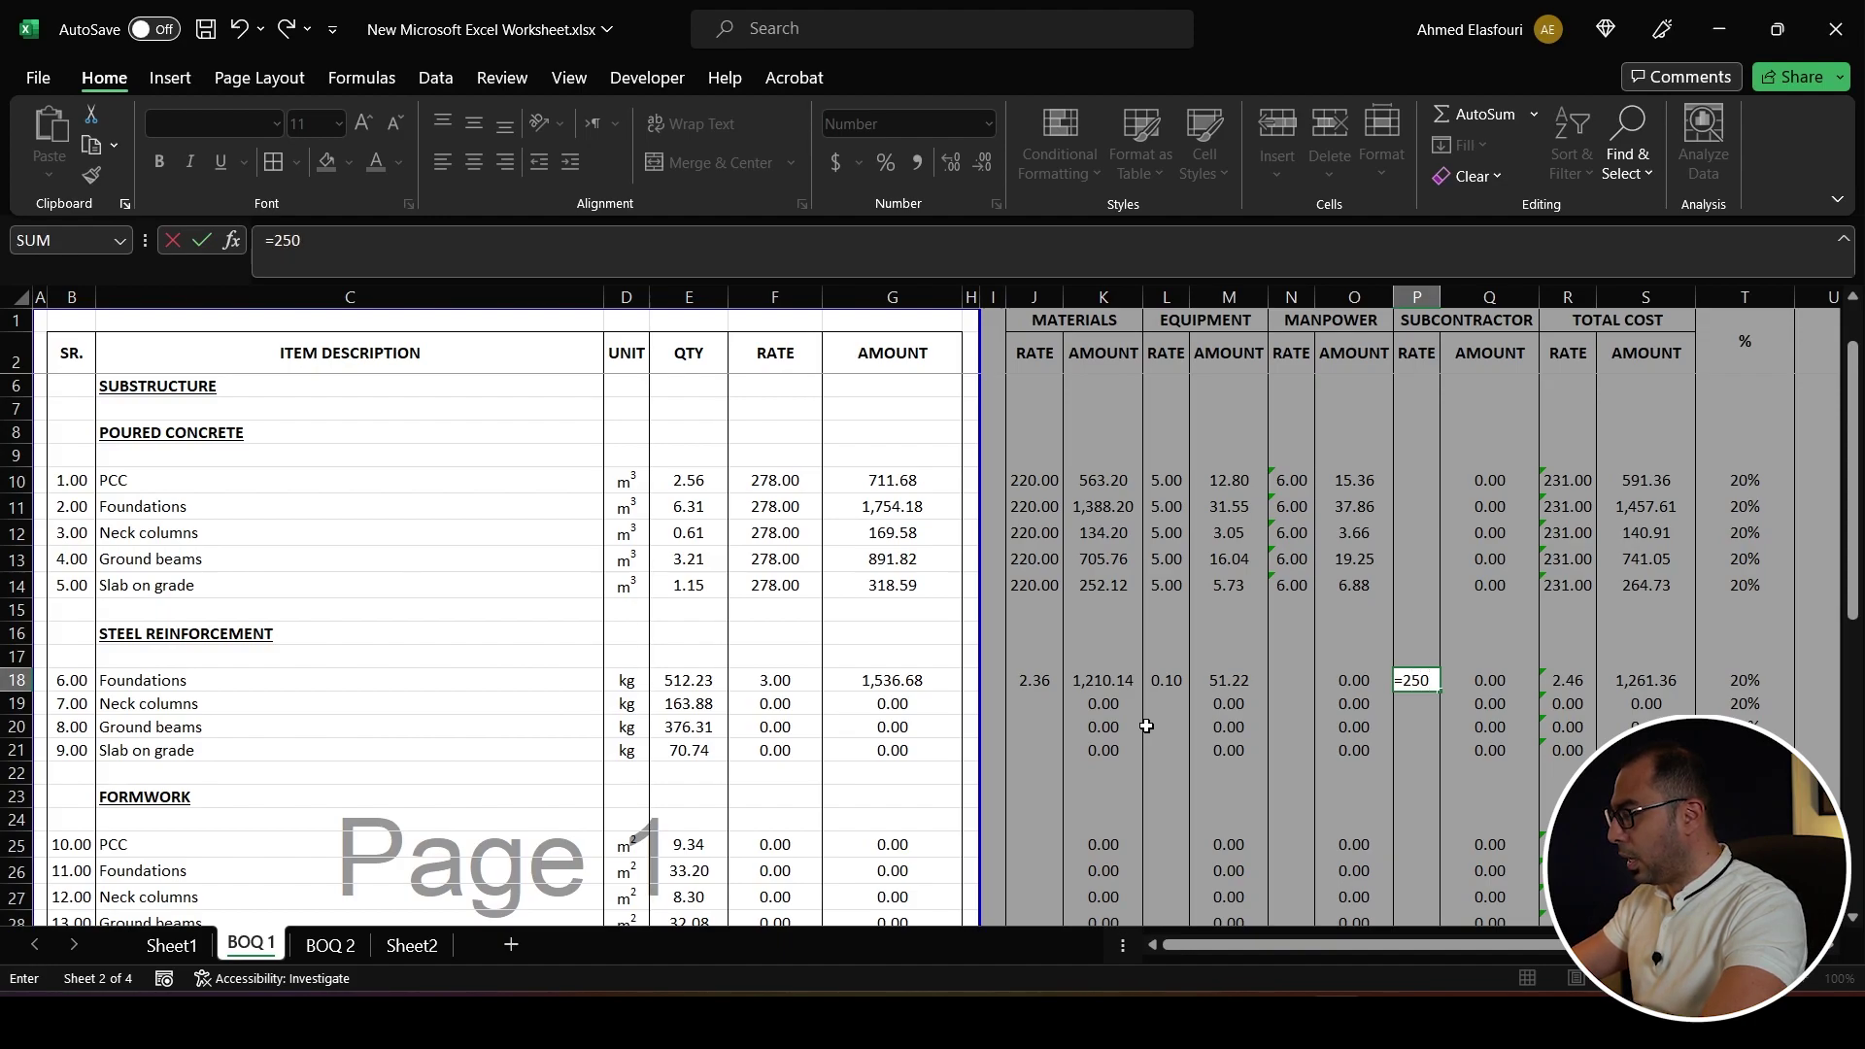
pyautogui.write('/350')
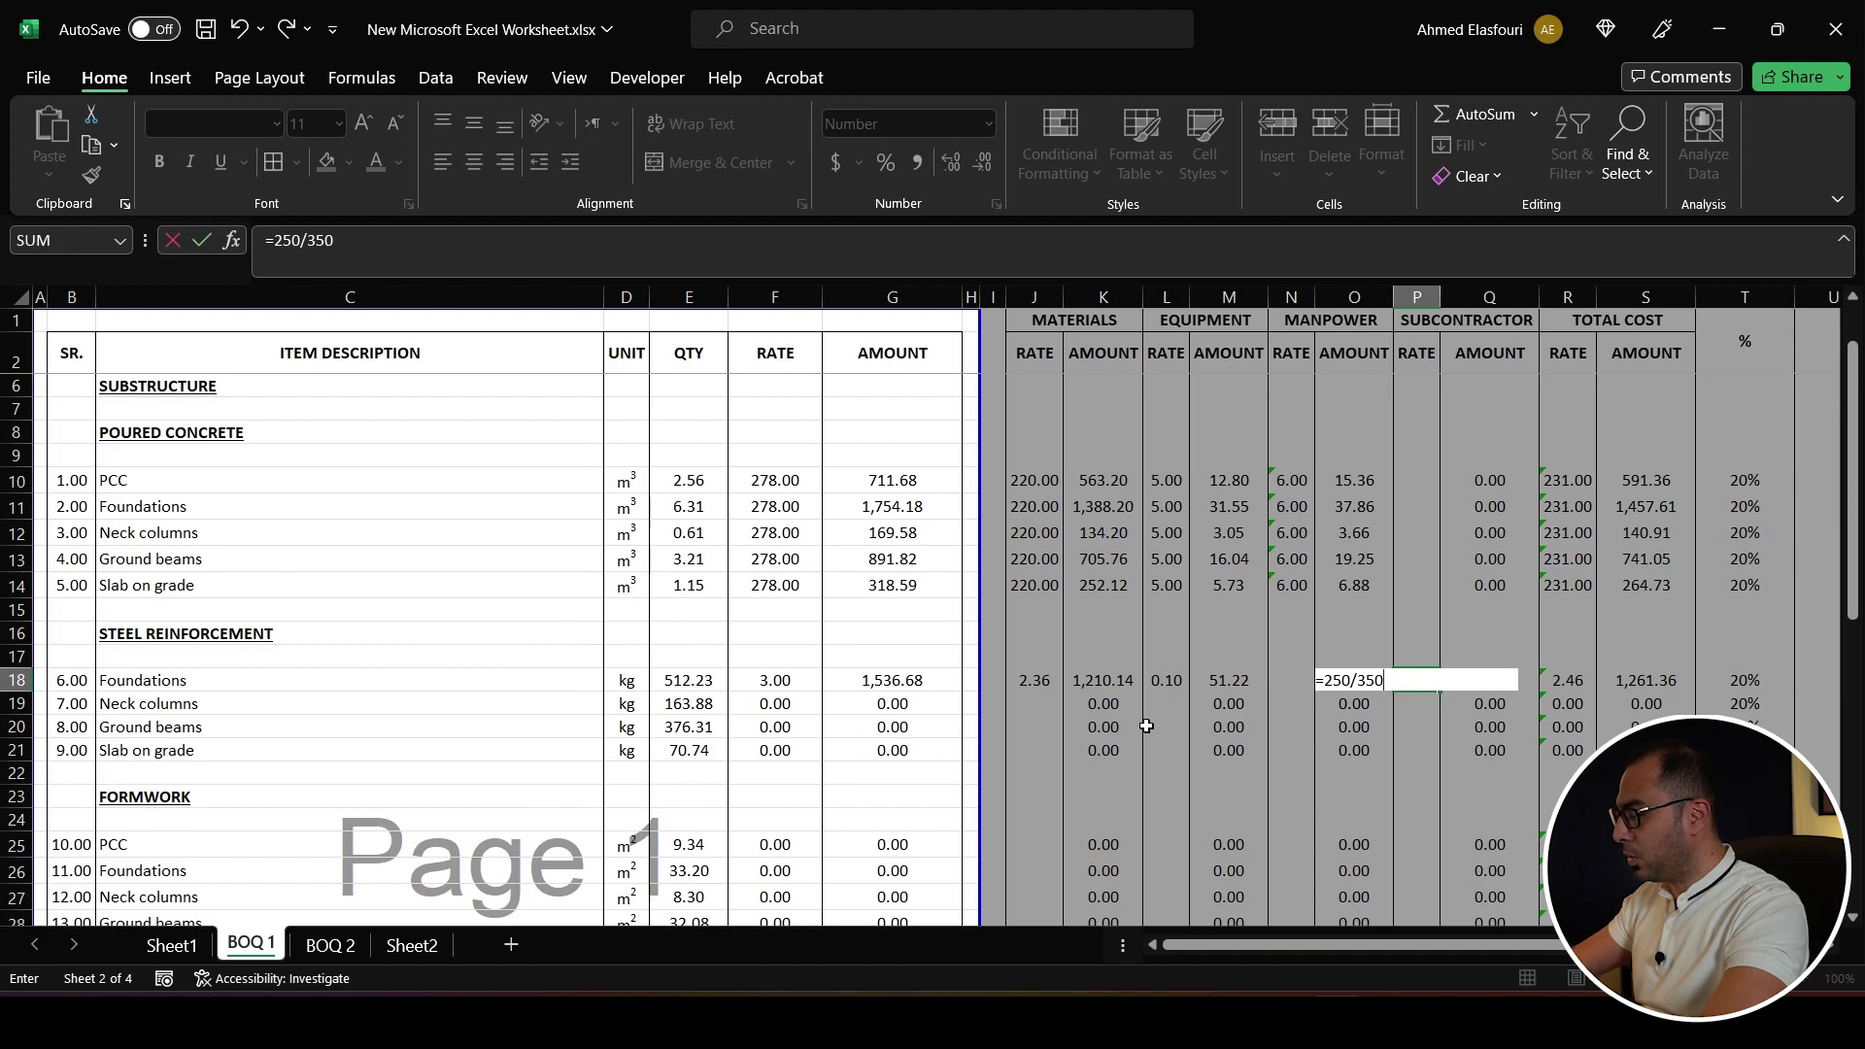
pyautogui.hotkey('ctrl', 'Return')
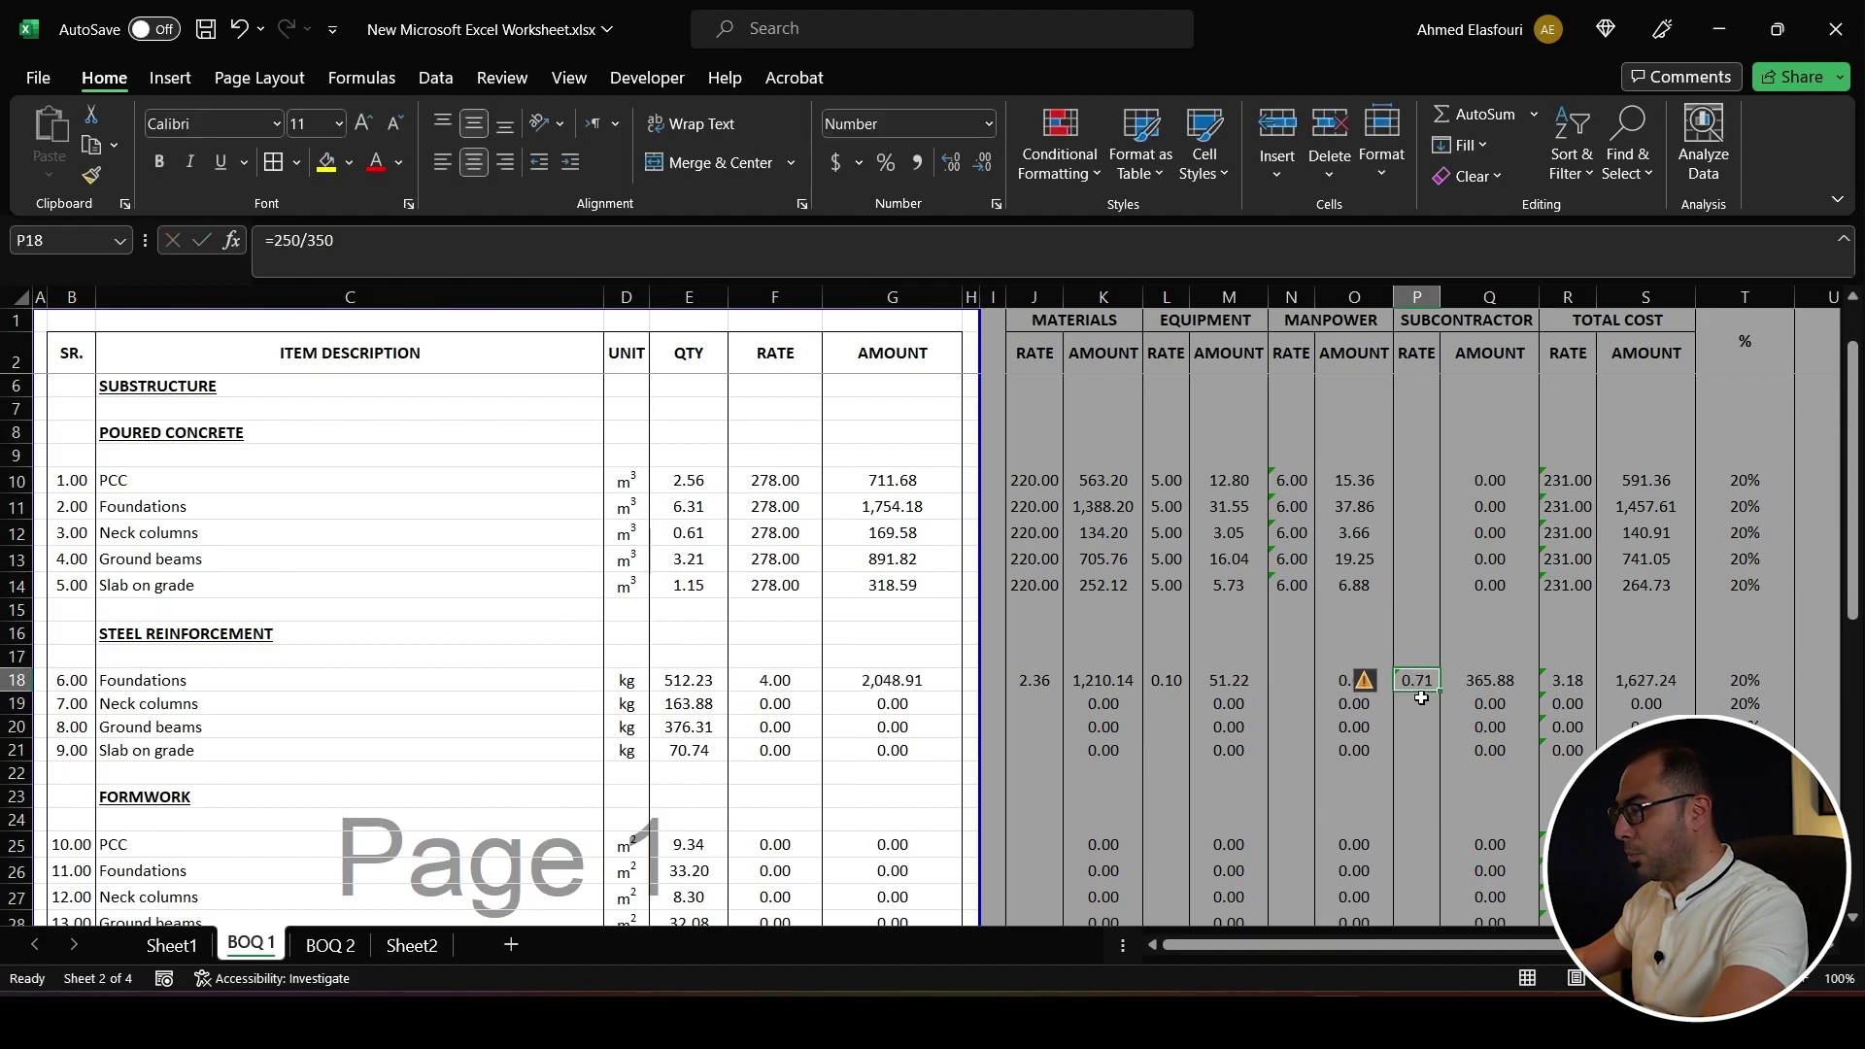
# - Change the divisor in the foundations steel subcontractor rate formula in P18 to 400
pyautogui.press('F2')
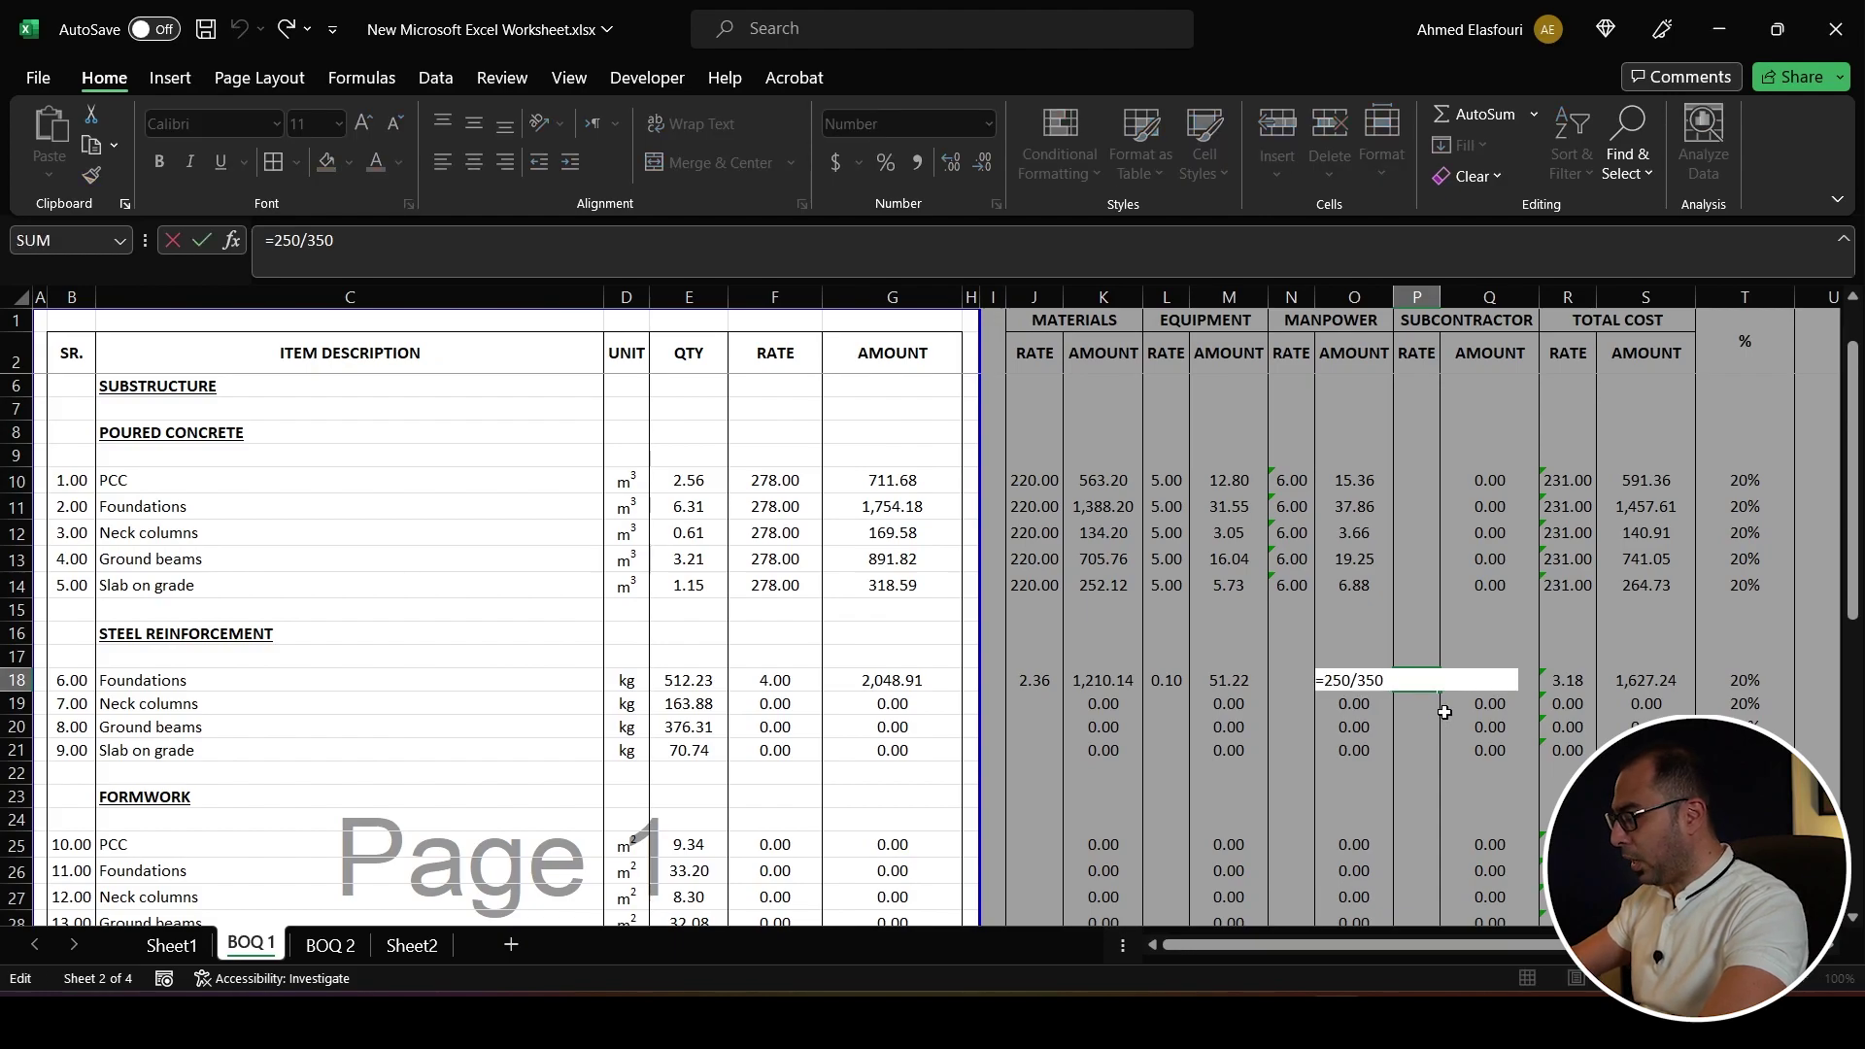
pyautogui.press('Left')
pyautogui.press('Left')
pyautogui.hotkey('shift', 'End')
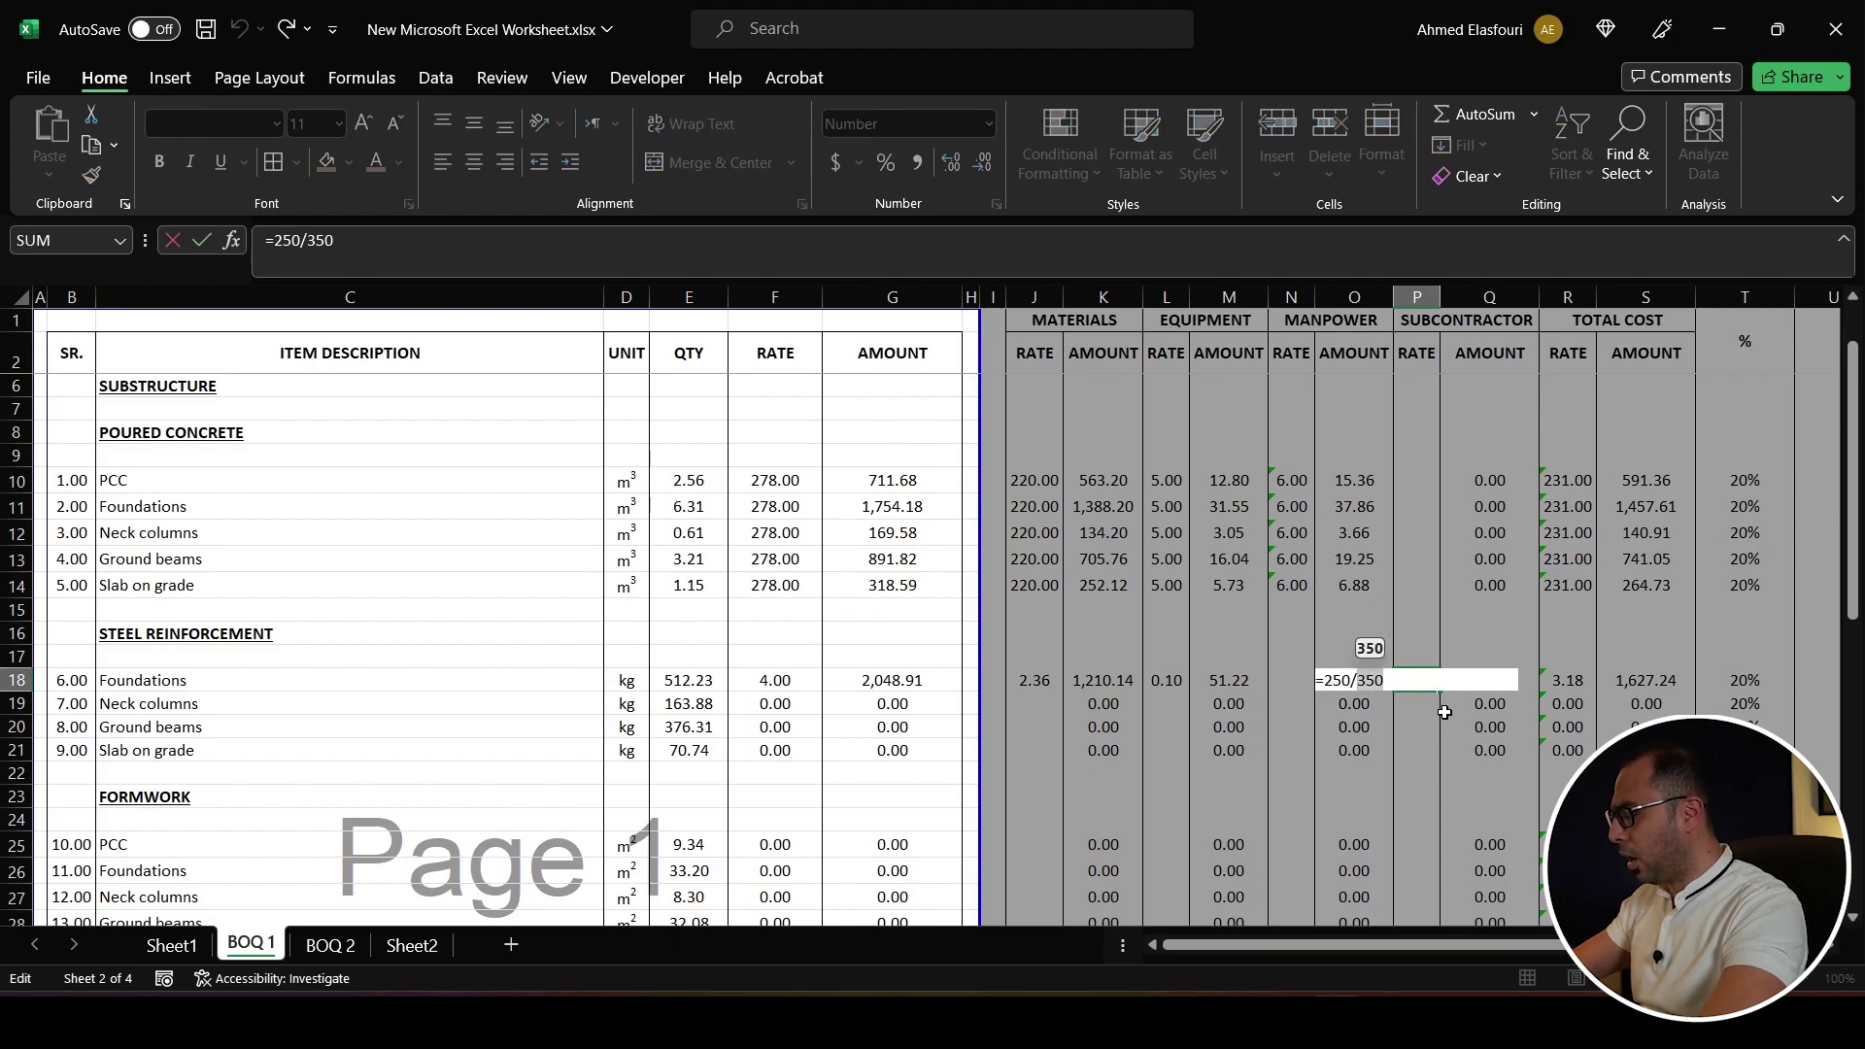
pyautogui.write('400')
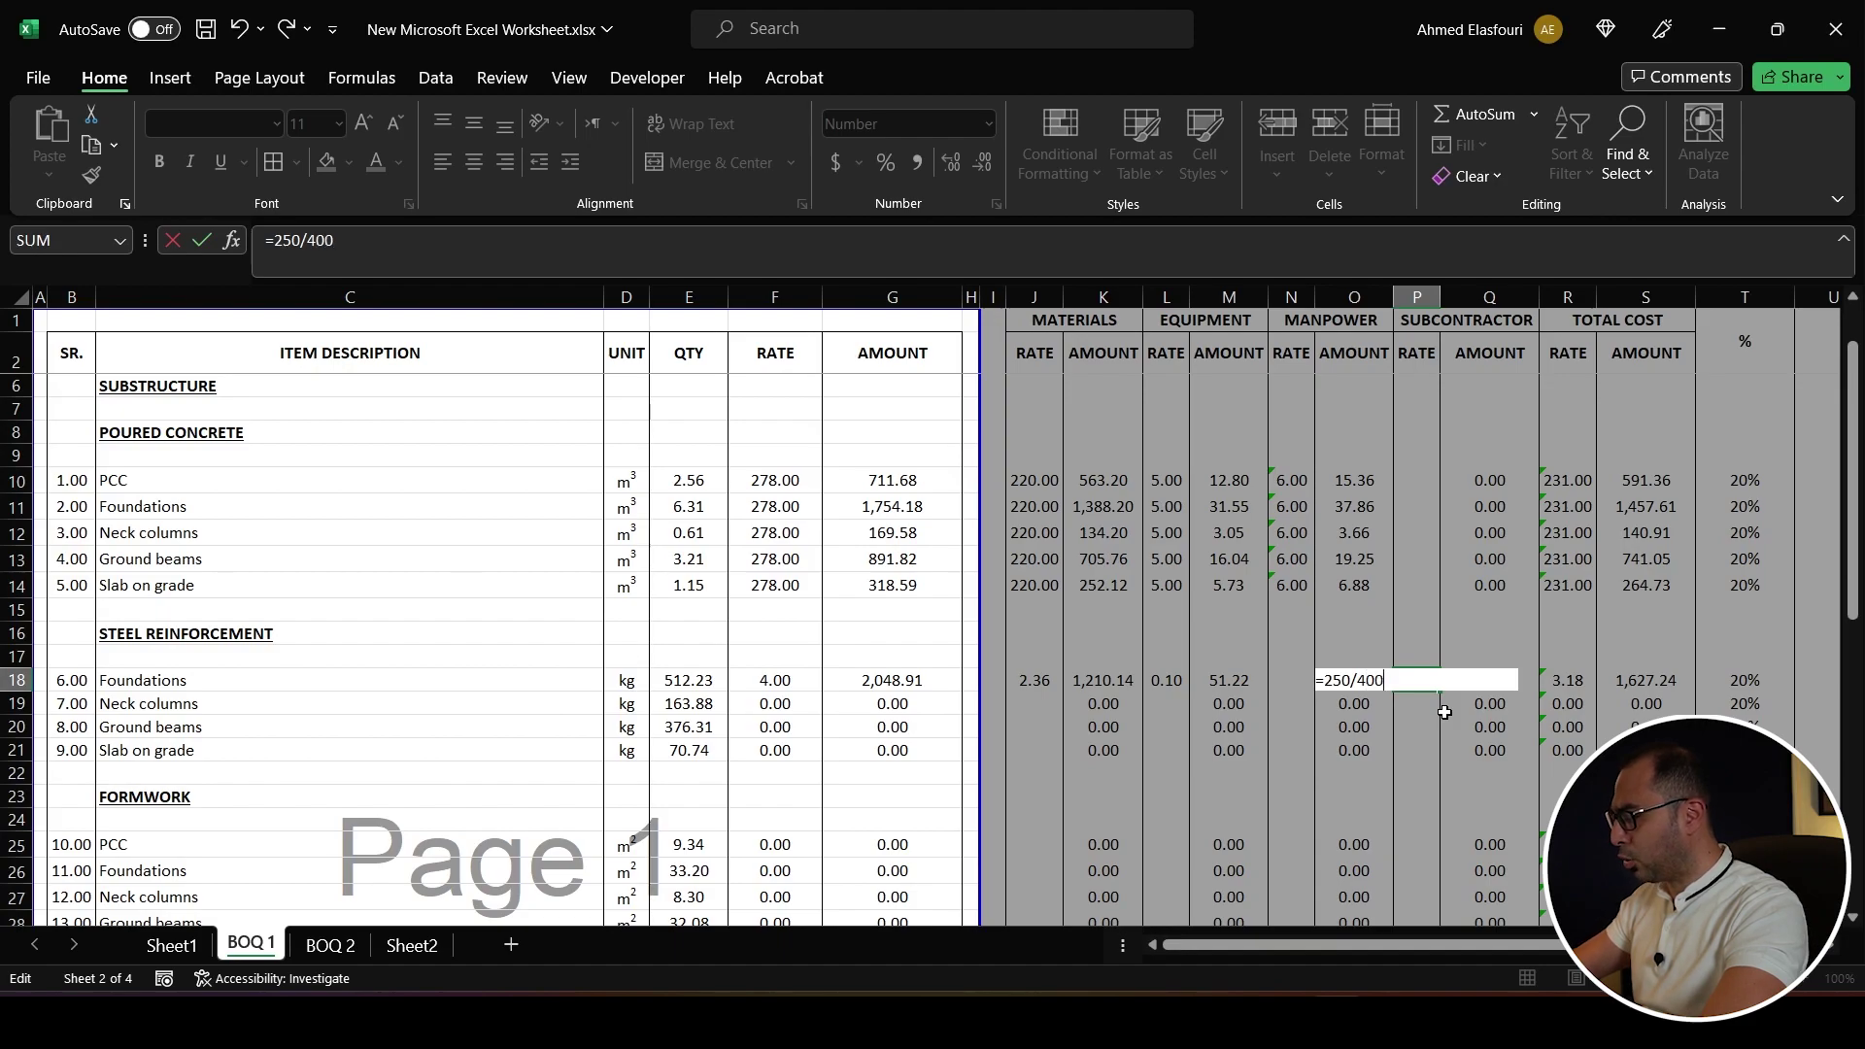
pyautogui.hotkey('ctrl', 'Return')
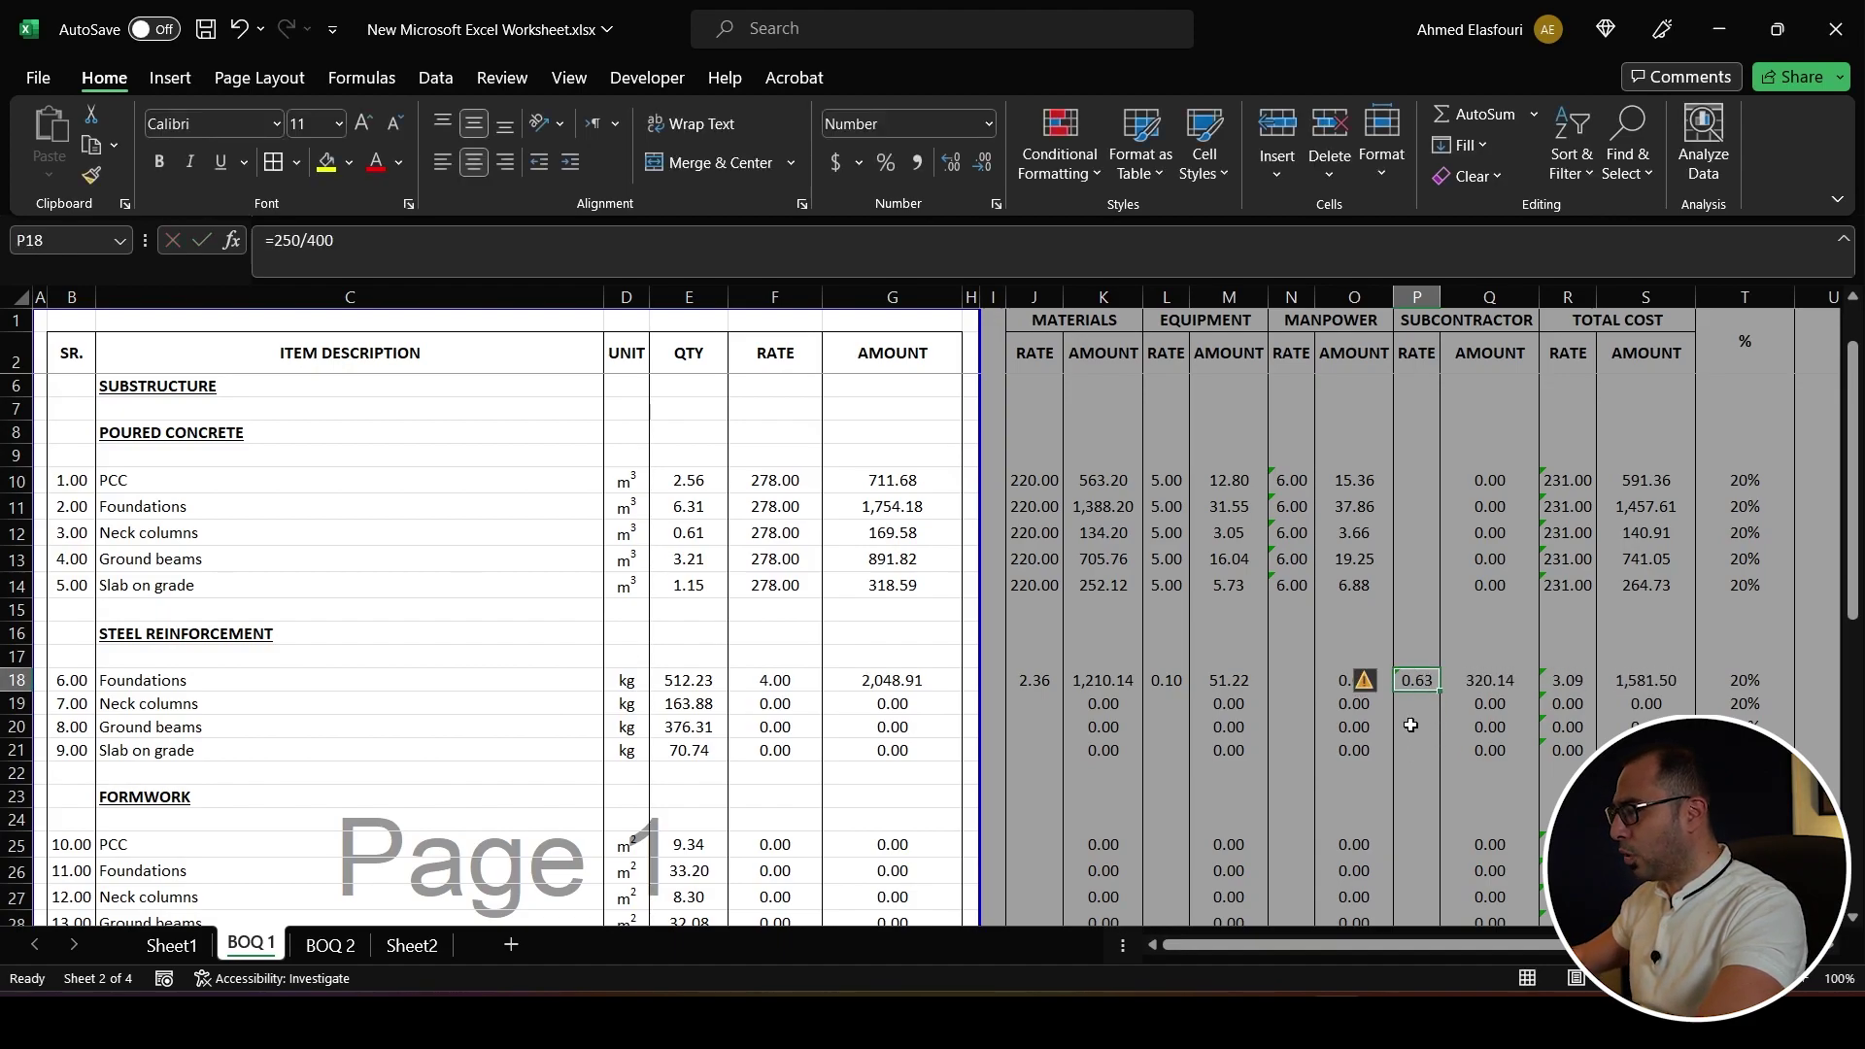
# - Review the materials, equipment, manpower and subcontractor rates behind the foundations steel reinforcement in row 18
pyautogui.click(1035, 680)
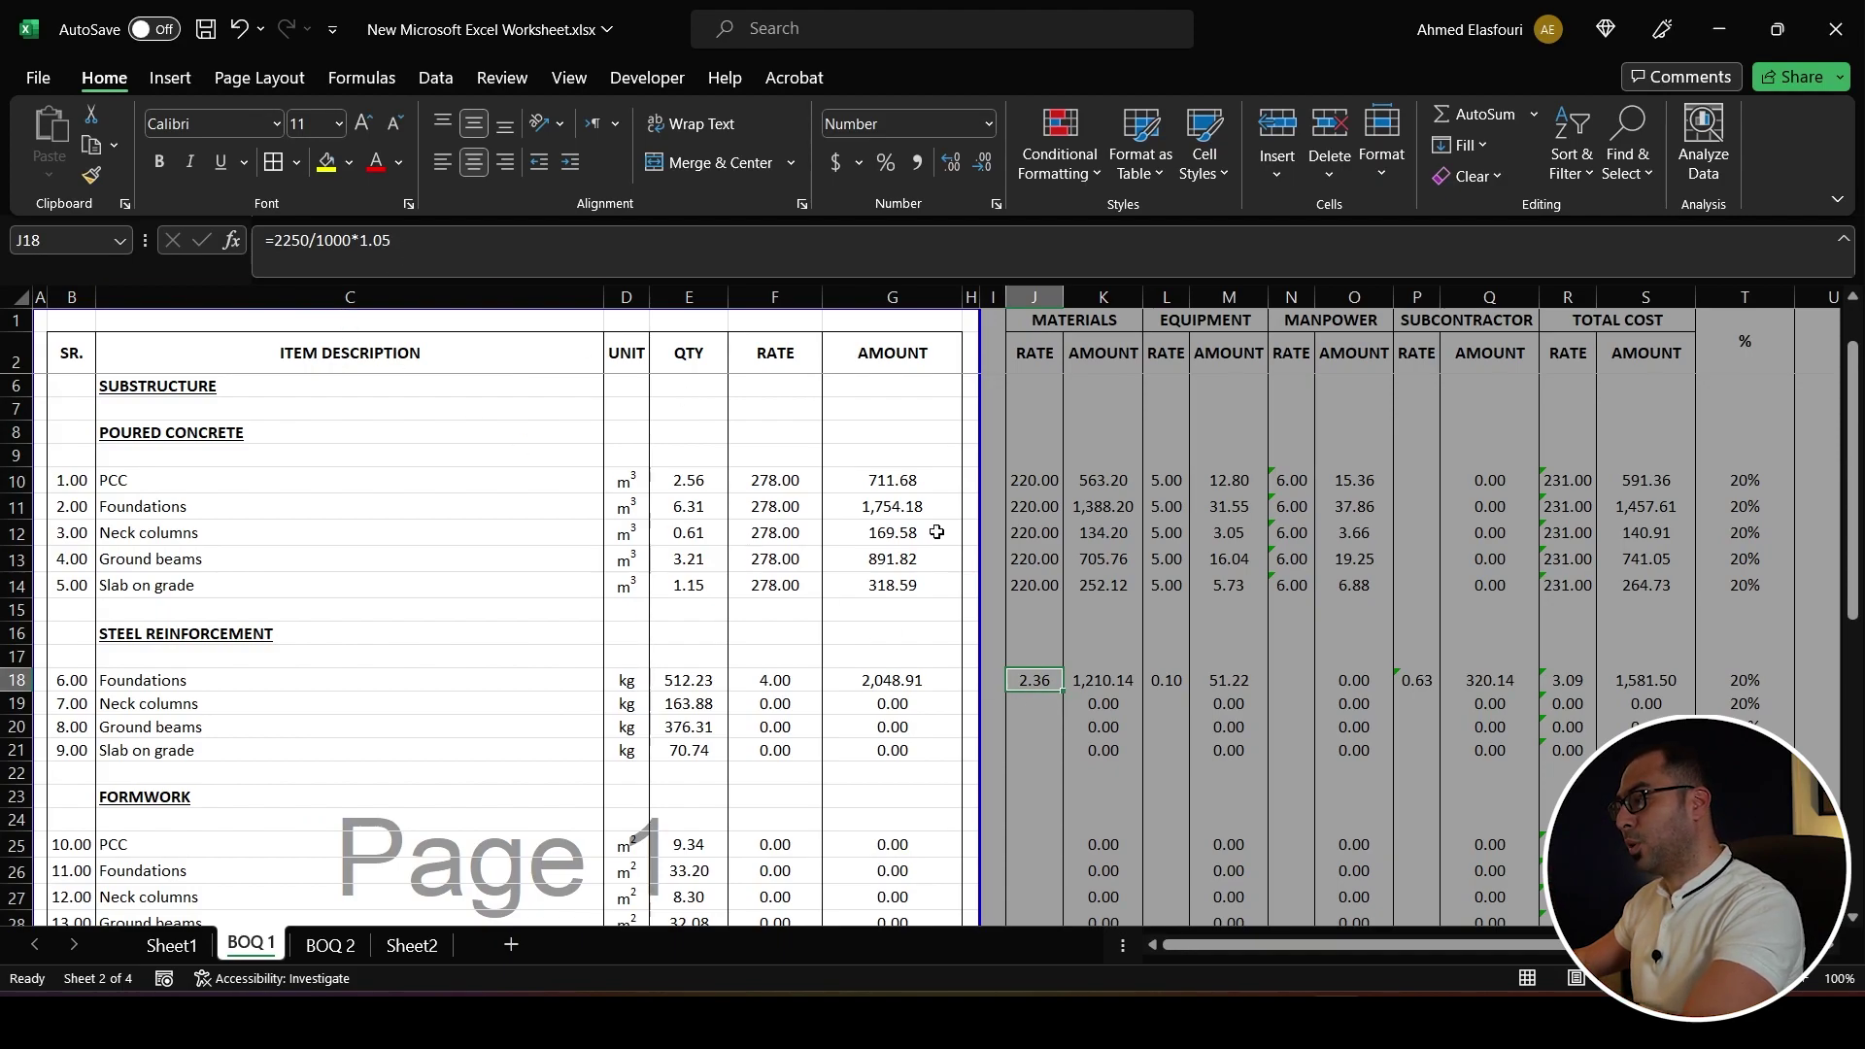
pyautogui.click(1173, 683)
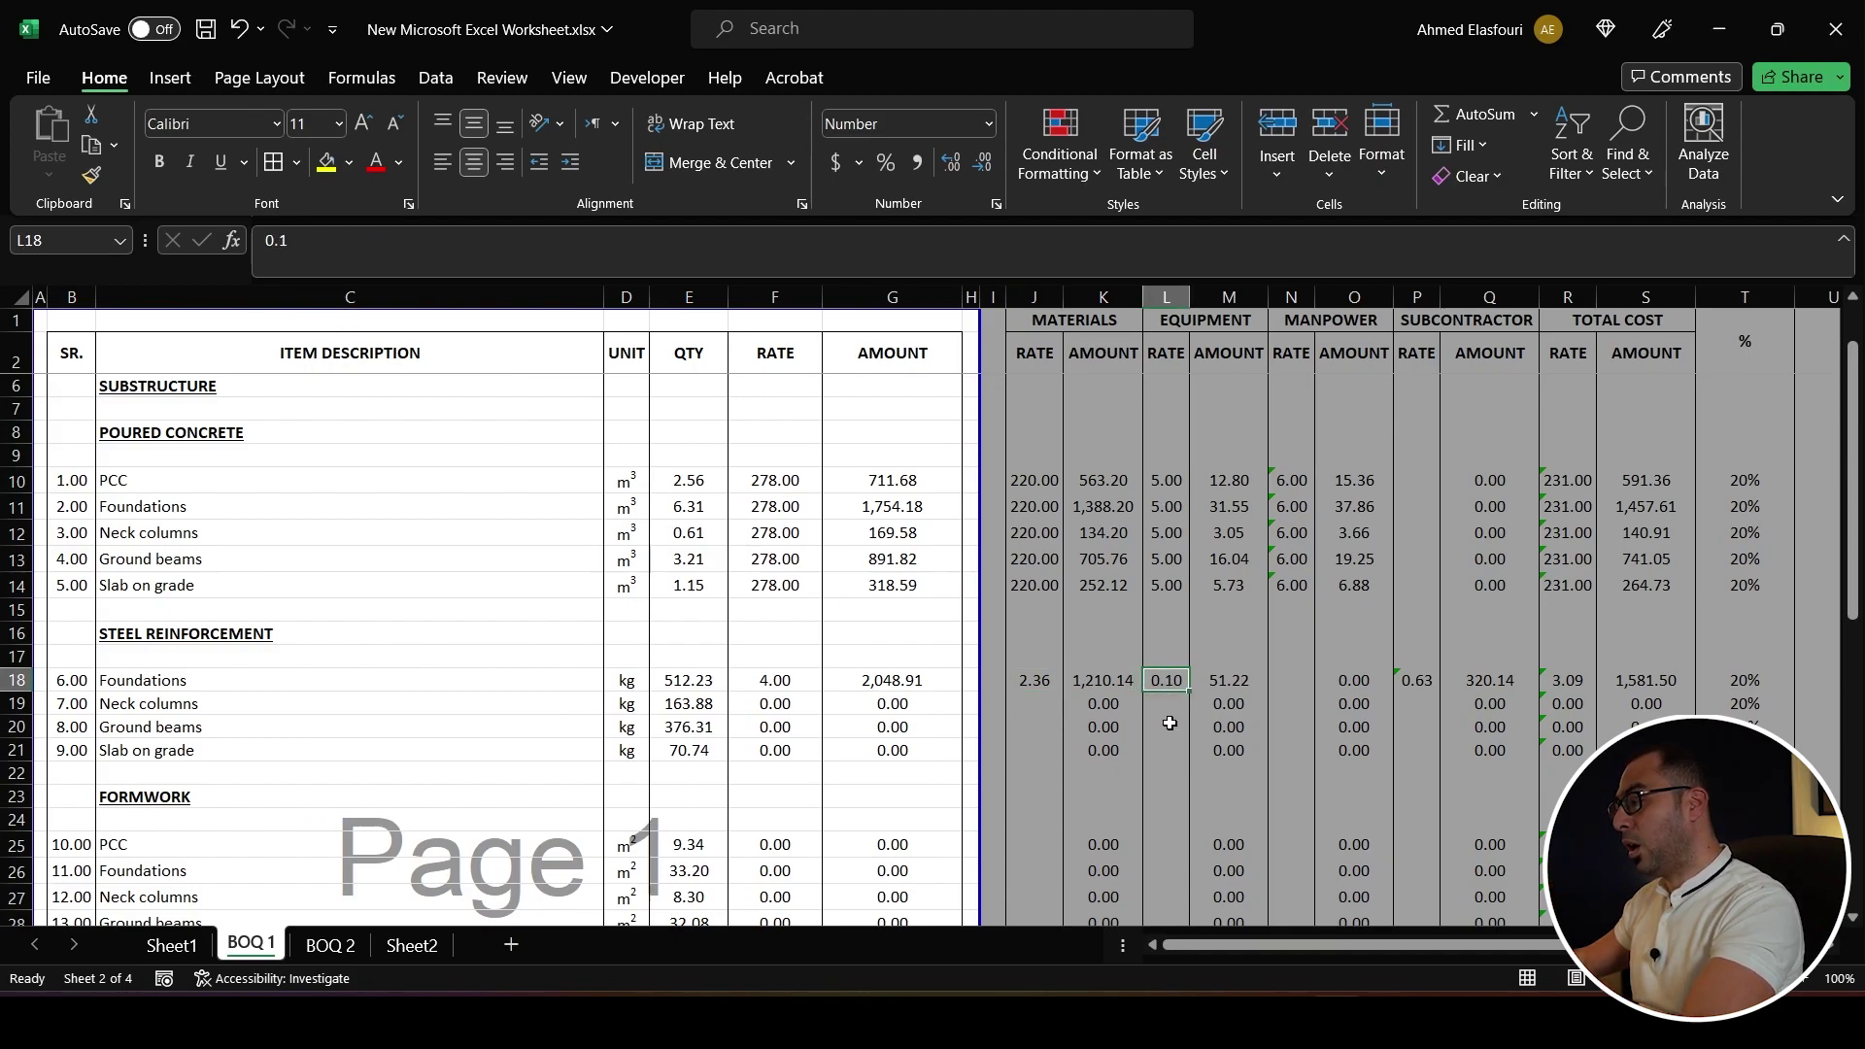
pyautogui.click(1298, 686)
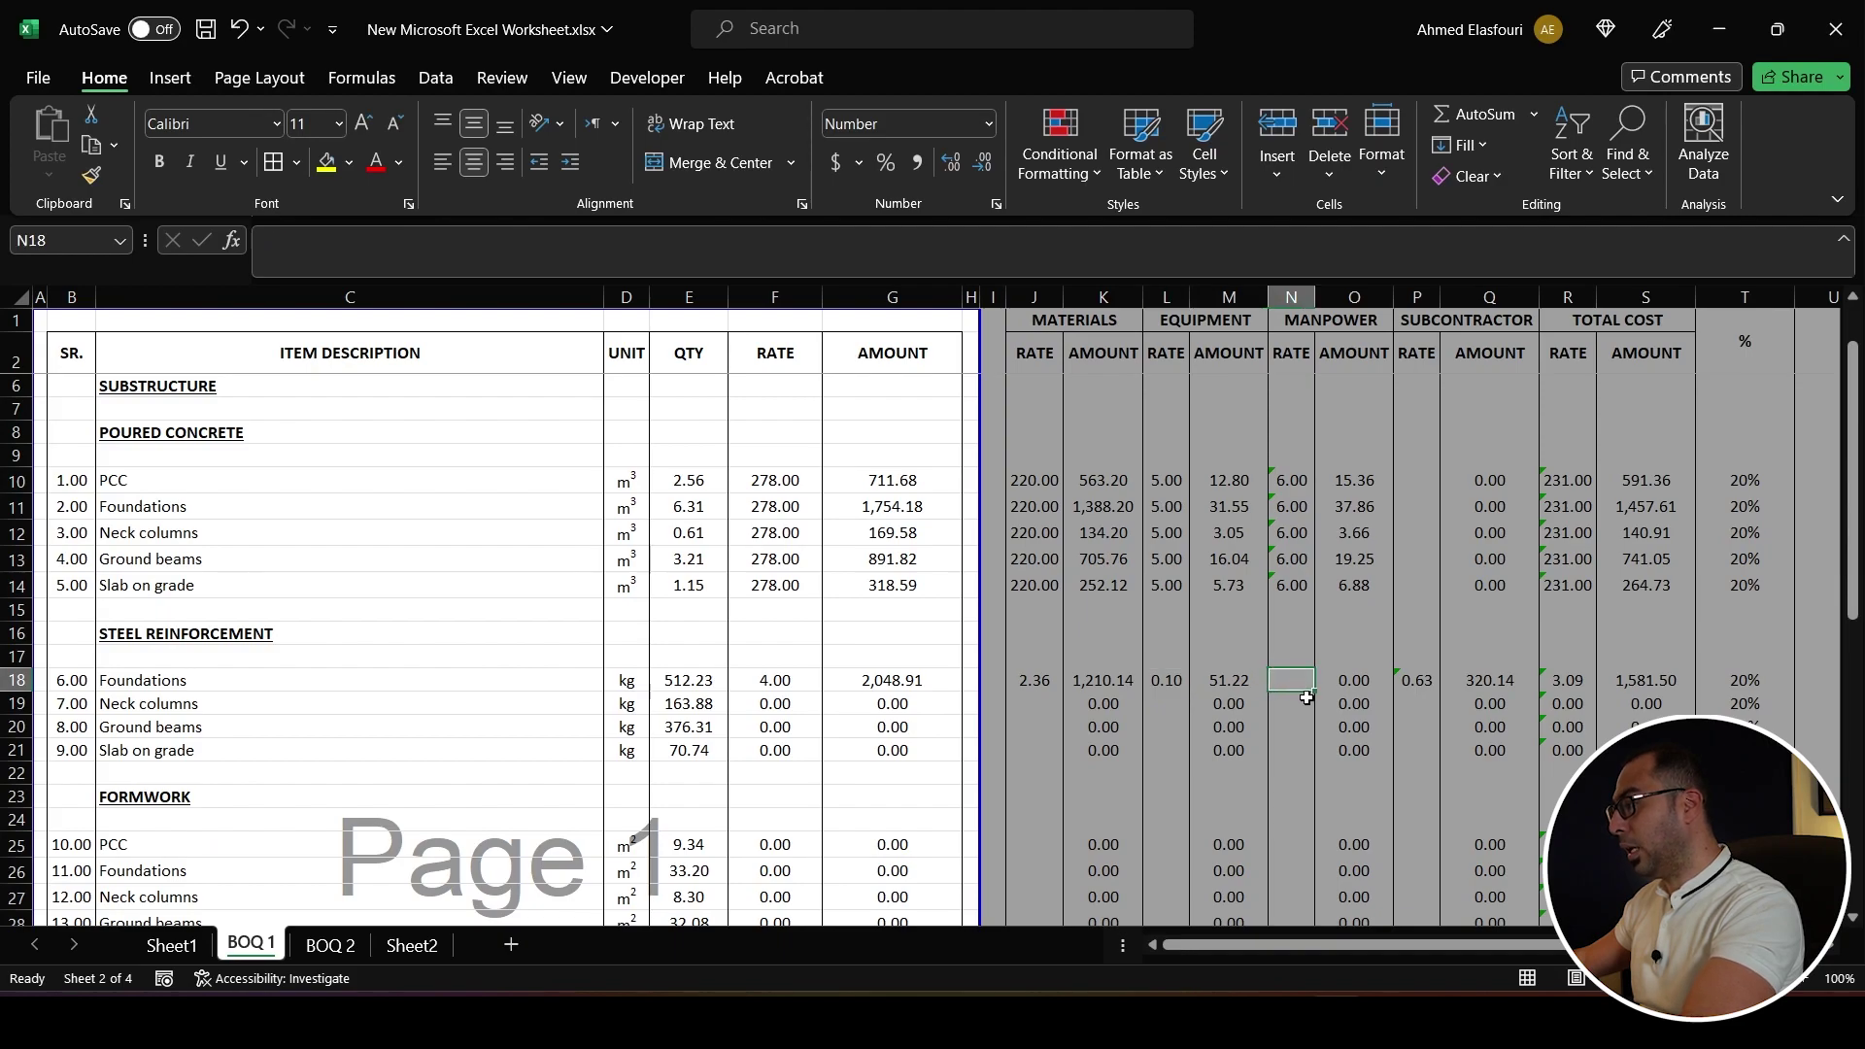
pyautogui.click(1417, 683)
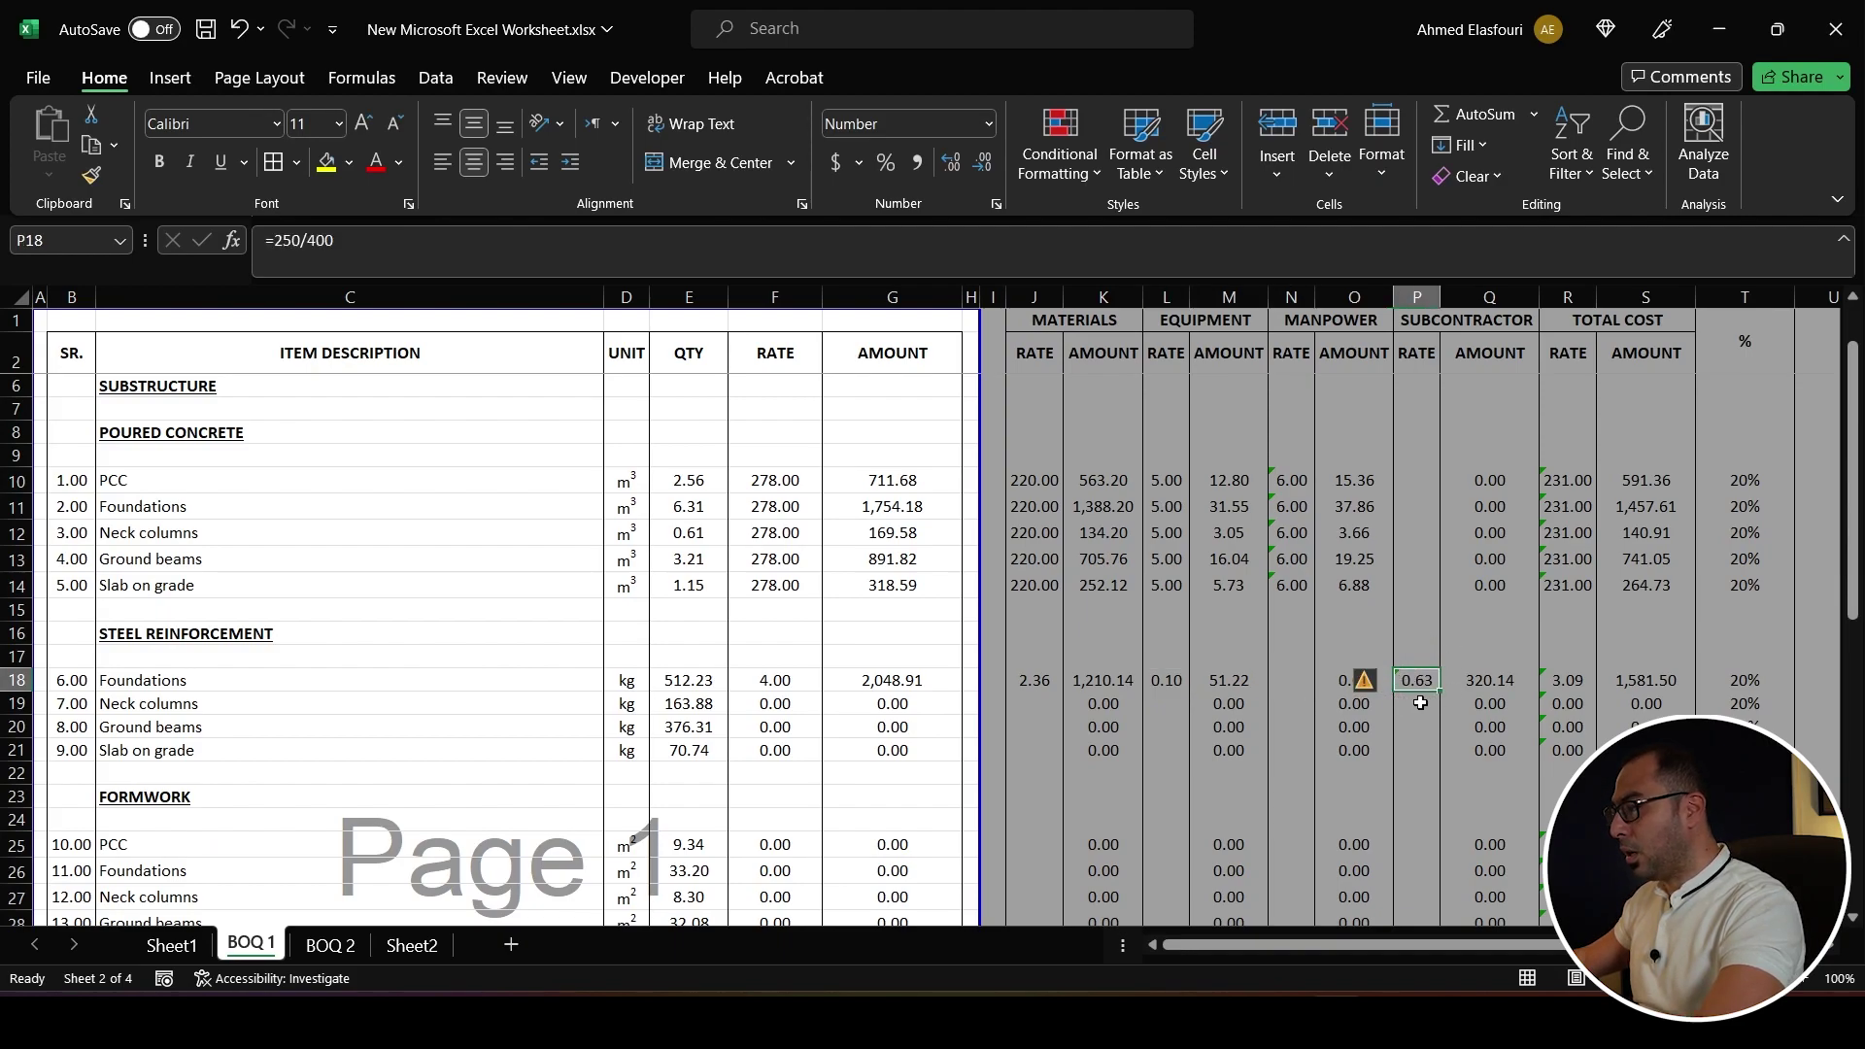
pyautogui.moveTo(273, 240); pyautogui.dragTo(294, 240)
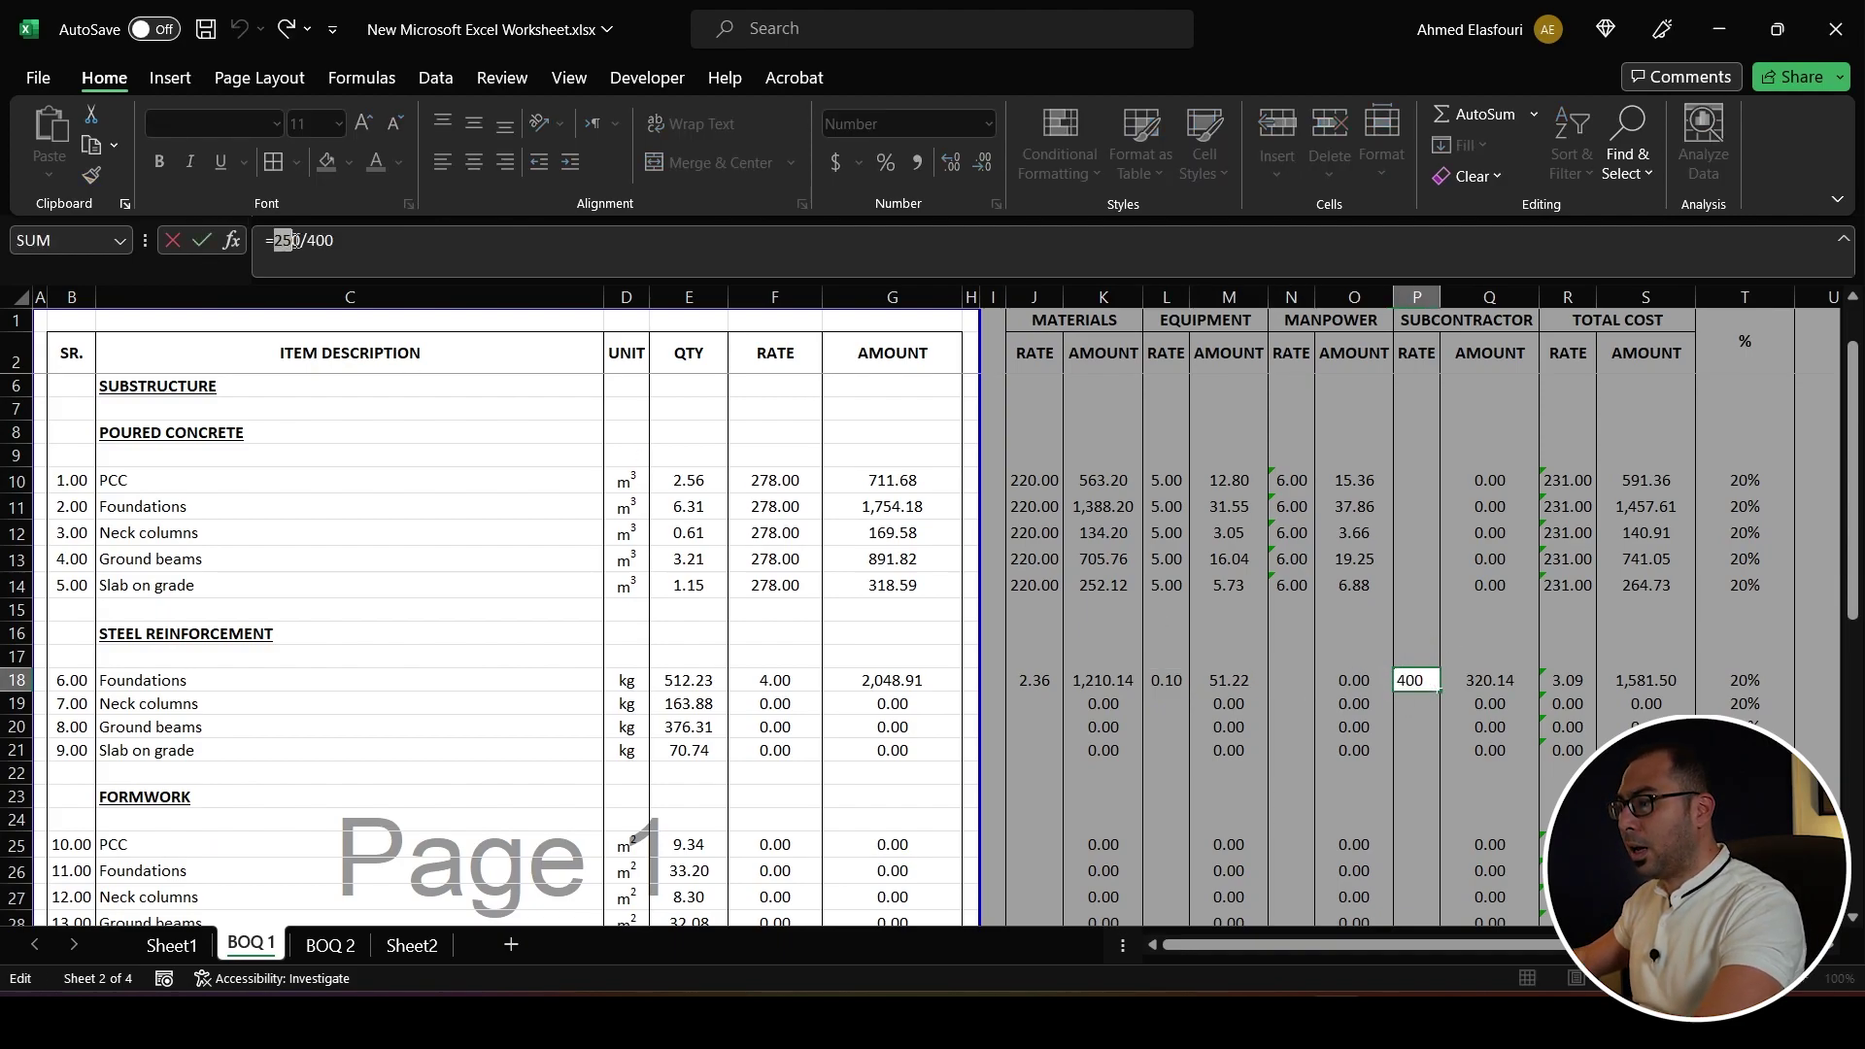
pyautogui.doubleClick(320, 240)
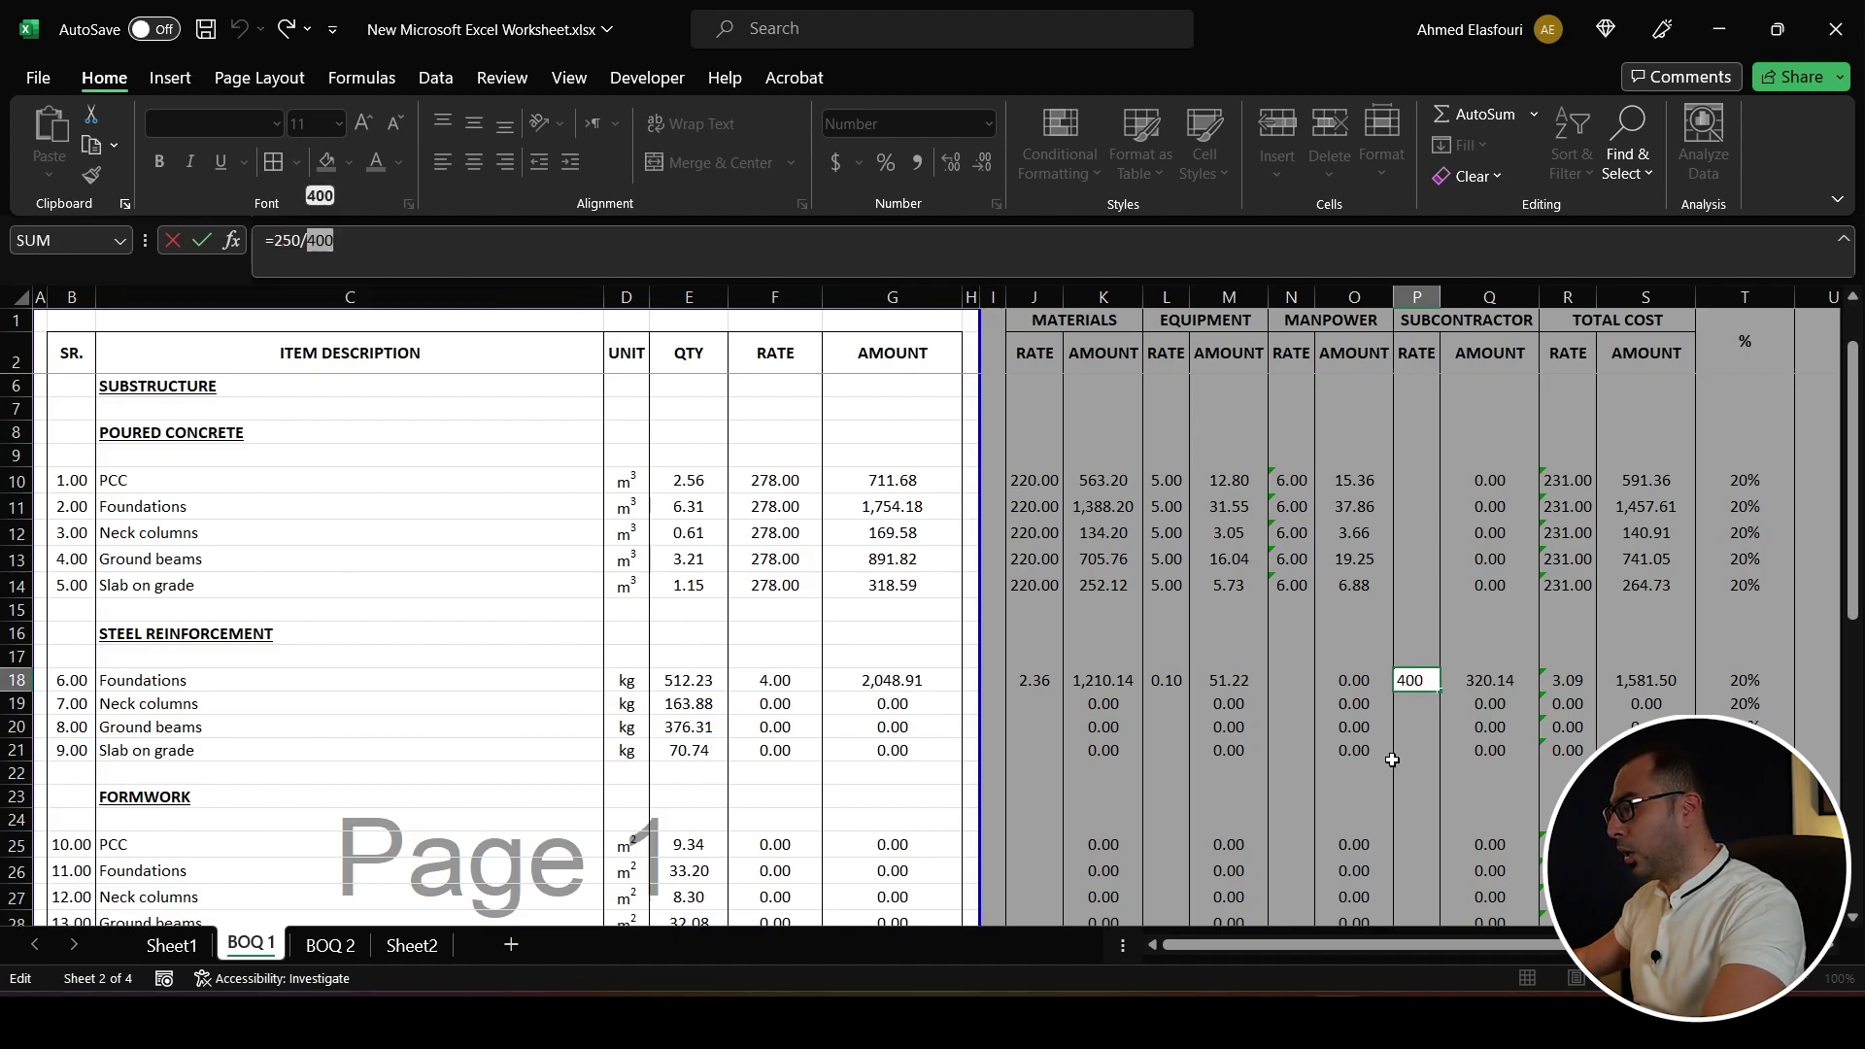
pyautogui.press('Escape')
# - Copy the foundations steel cost breakdown in J18:S18 down to the other substructure steel items through row 21, and check the total cost and selling rate formulas
pyautogui.moveTo(1034, 680); pyautogui.dragTo(1647, 680)
pyautogui.hotkey('ctrl', 'c')
pyautogui.moveTo(1034, 680); pyautogui.dragTo(1035, 742)
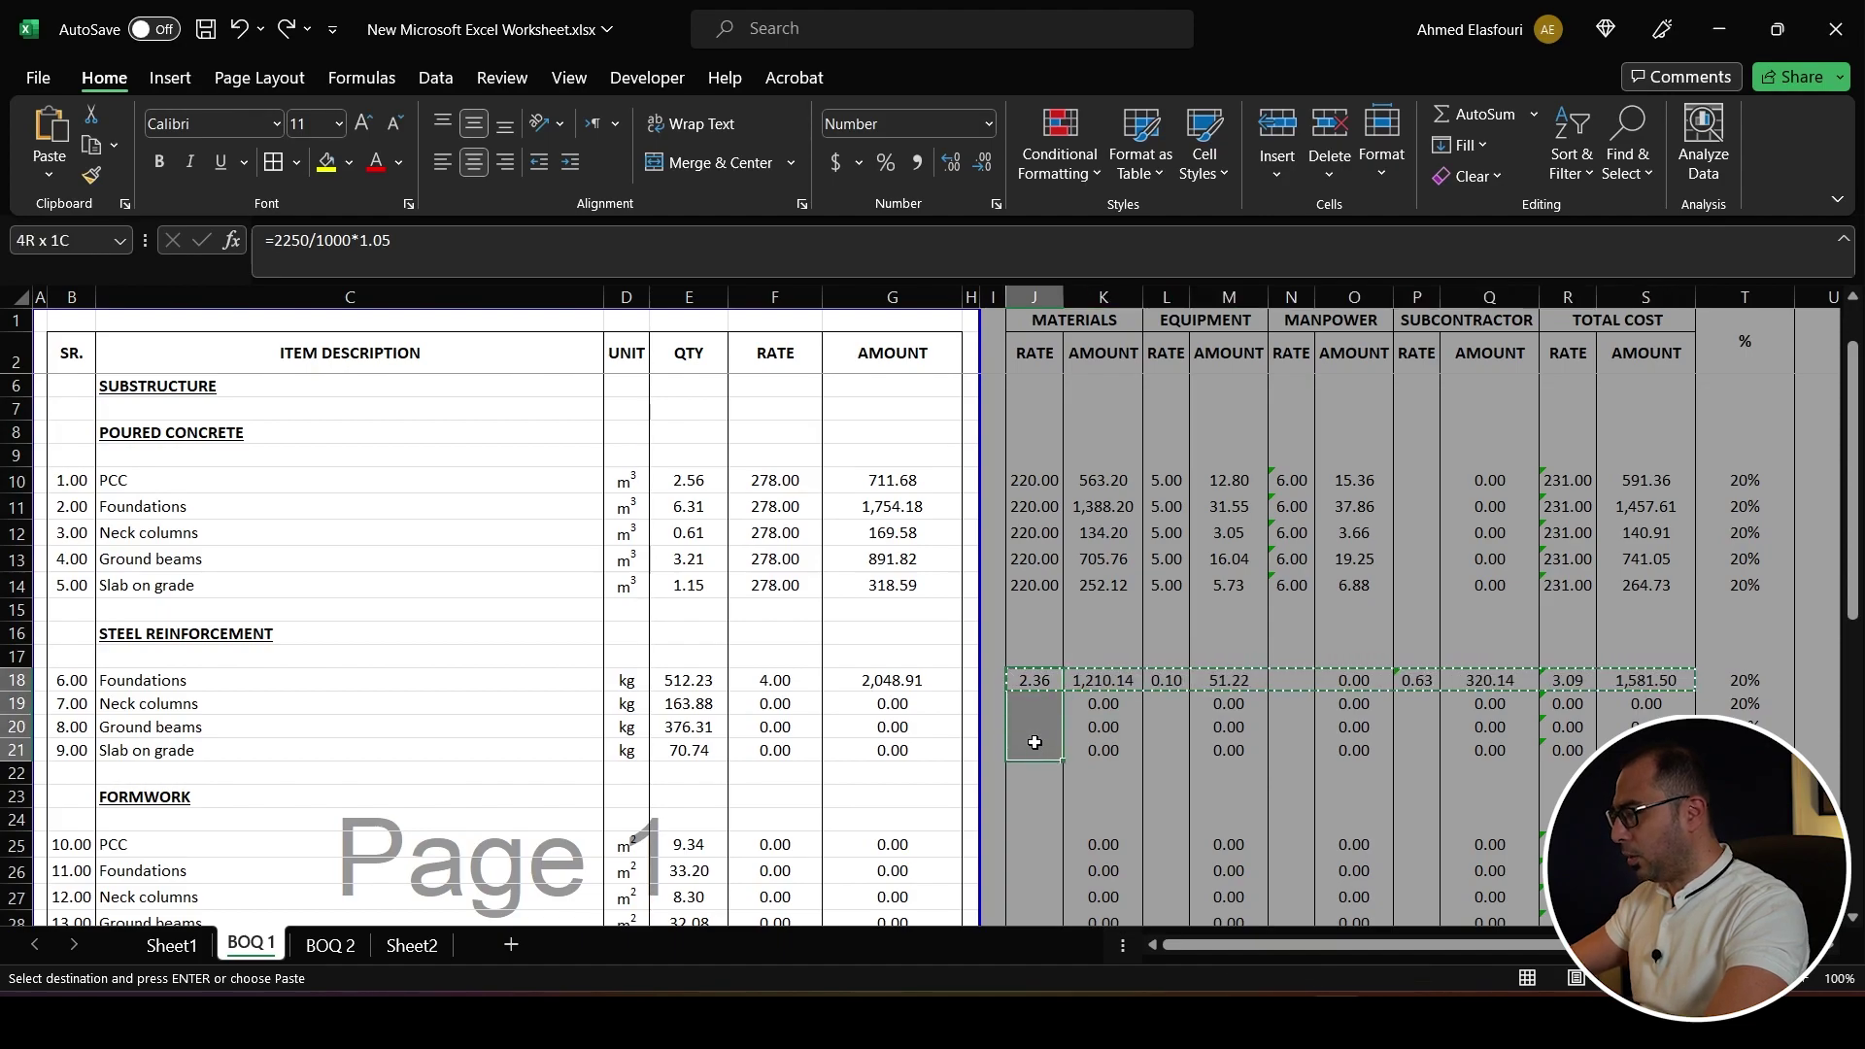
pyautogui.press('Return')
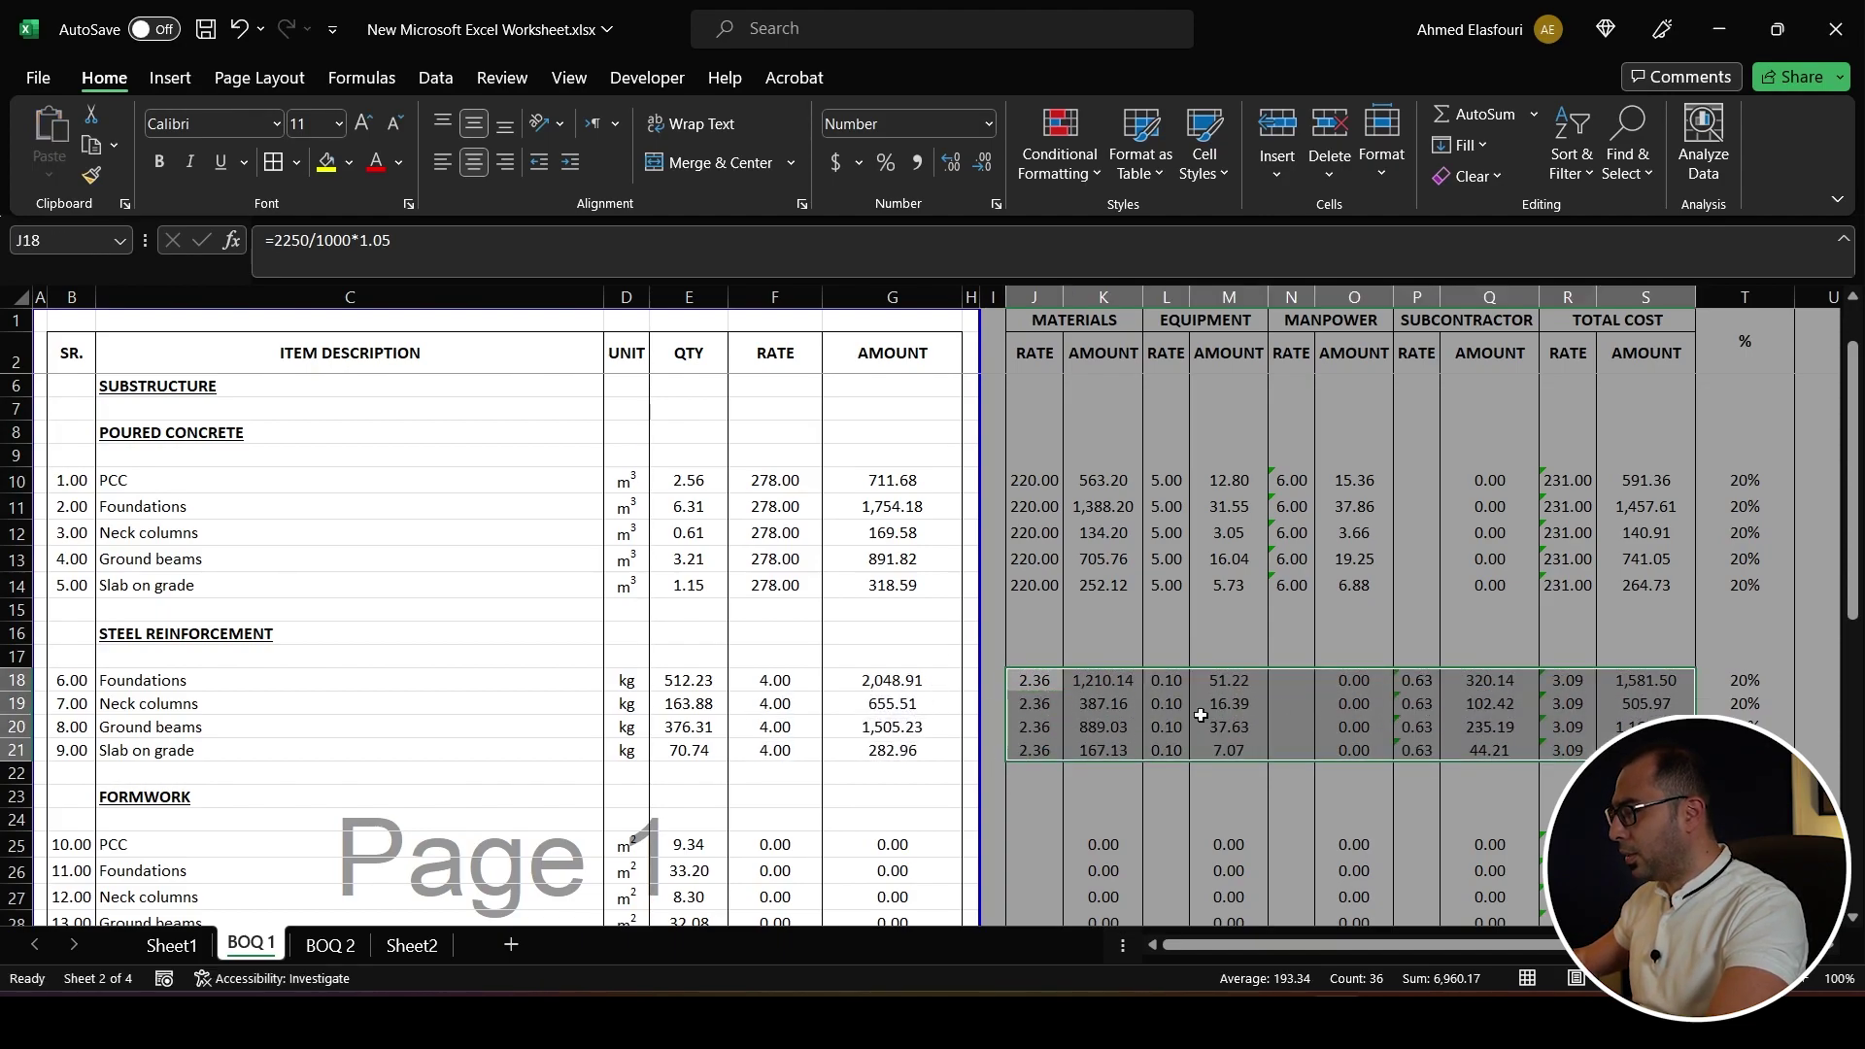
pyautogui.click(774, 688)
pyautogui.click(1558, 692)
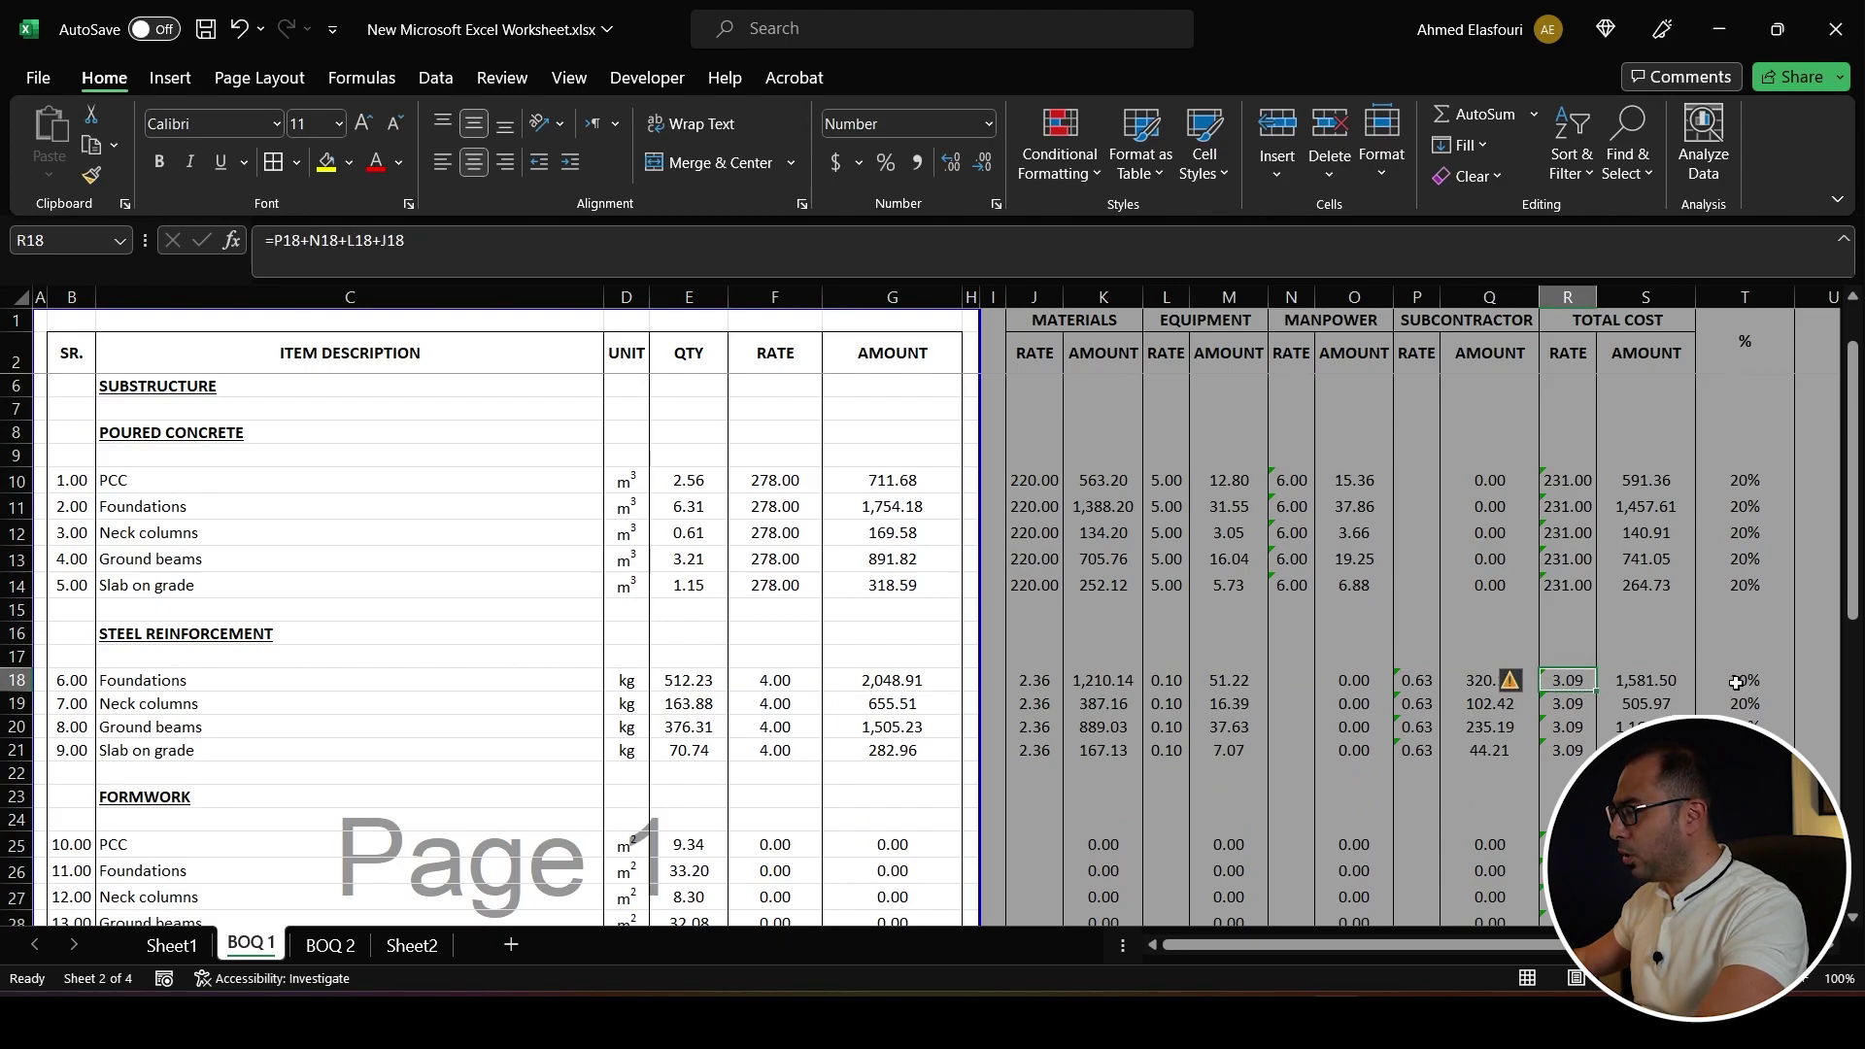
pyautogui.click(757, 679)
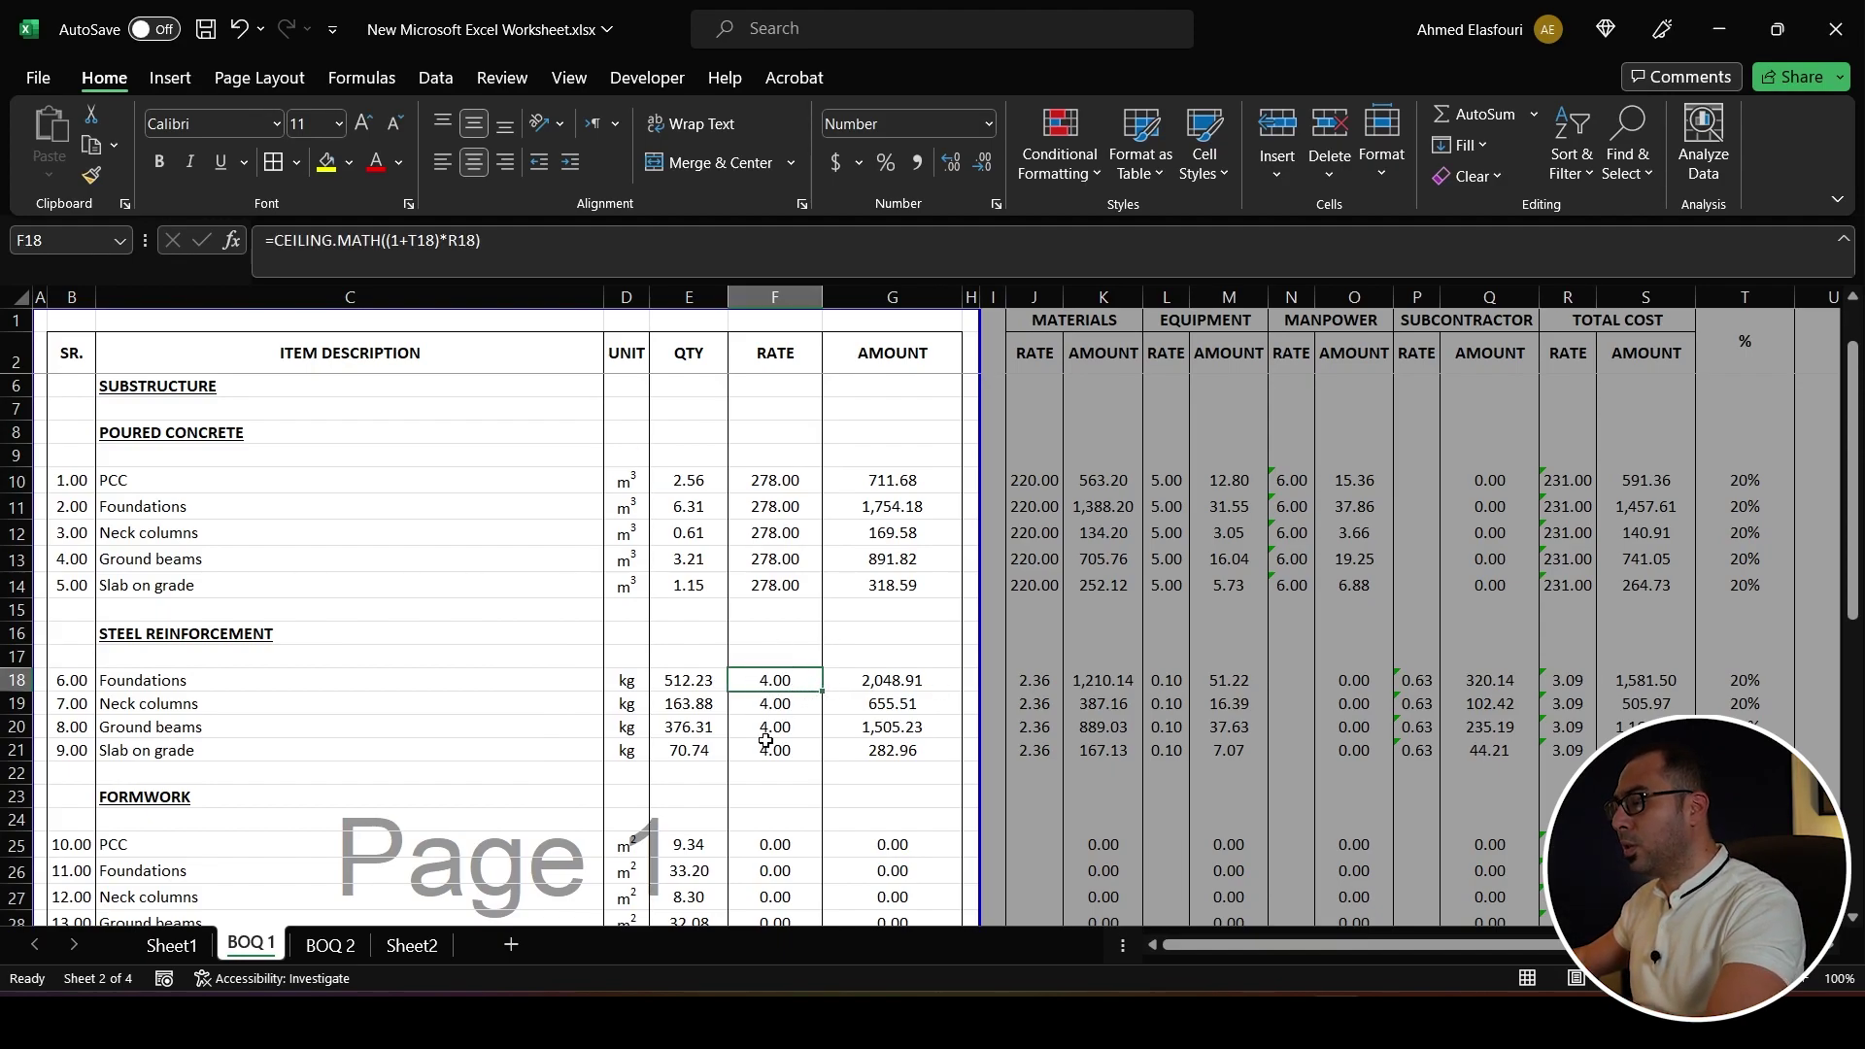
# - Copy the foundations steel breakdown J18:T18 to the superstructure steel reinforcement items in rows 41 to 43 and save the workbook
pyautogui.scroll(-1, 1047, 611)
pyautogui.moveTo(1046, 610); pyautogui.dragTo(1744, 612)
pyautogui.hotkey('ctrl', 'c')
pyautogui.scroll(-1, 1032, 734)
pyautogui.scroll(-6, 1032, 733)
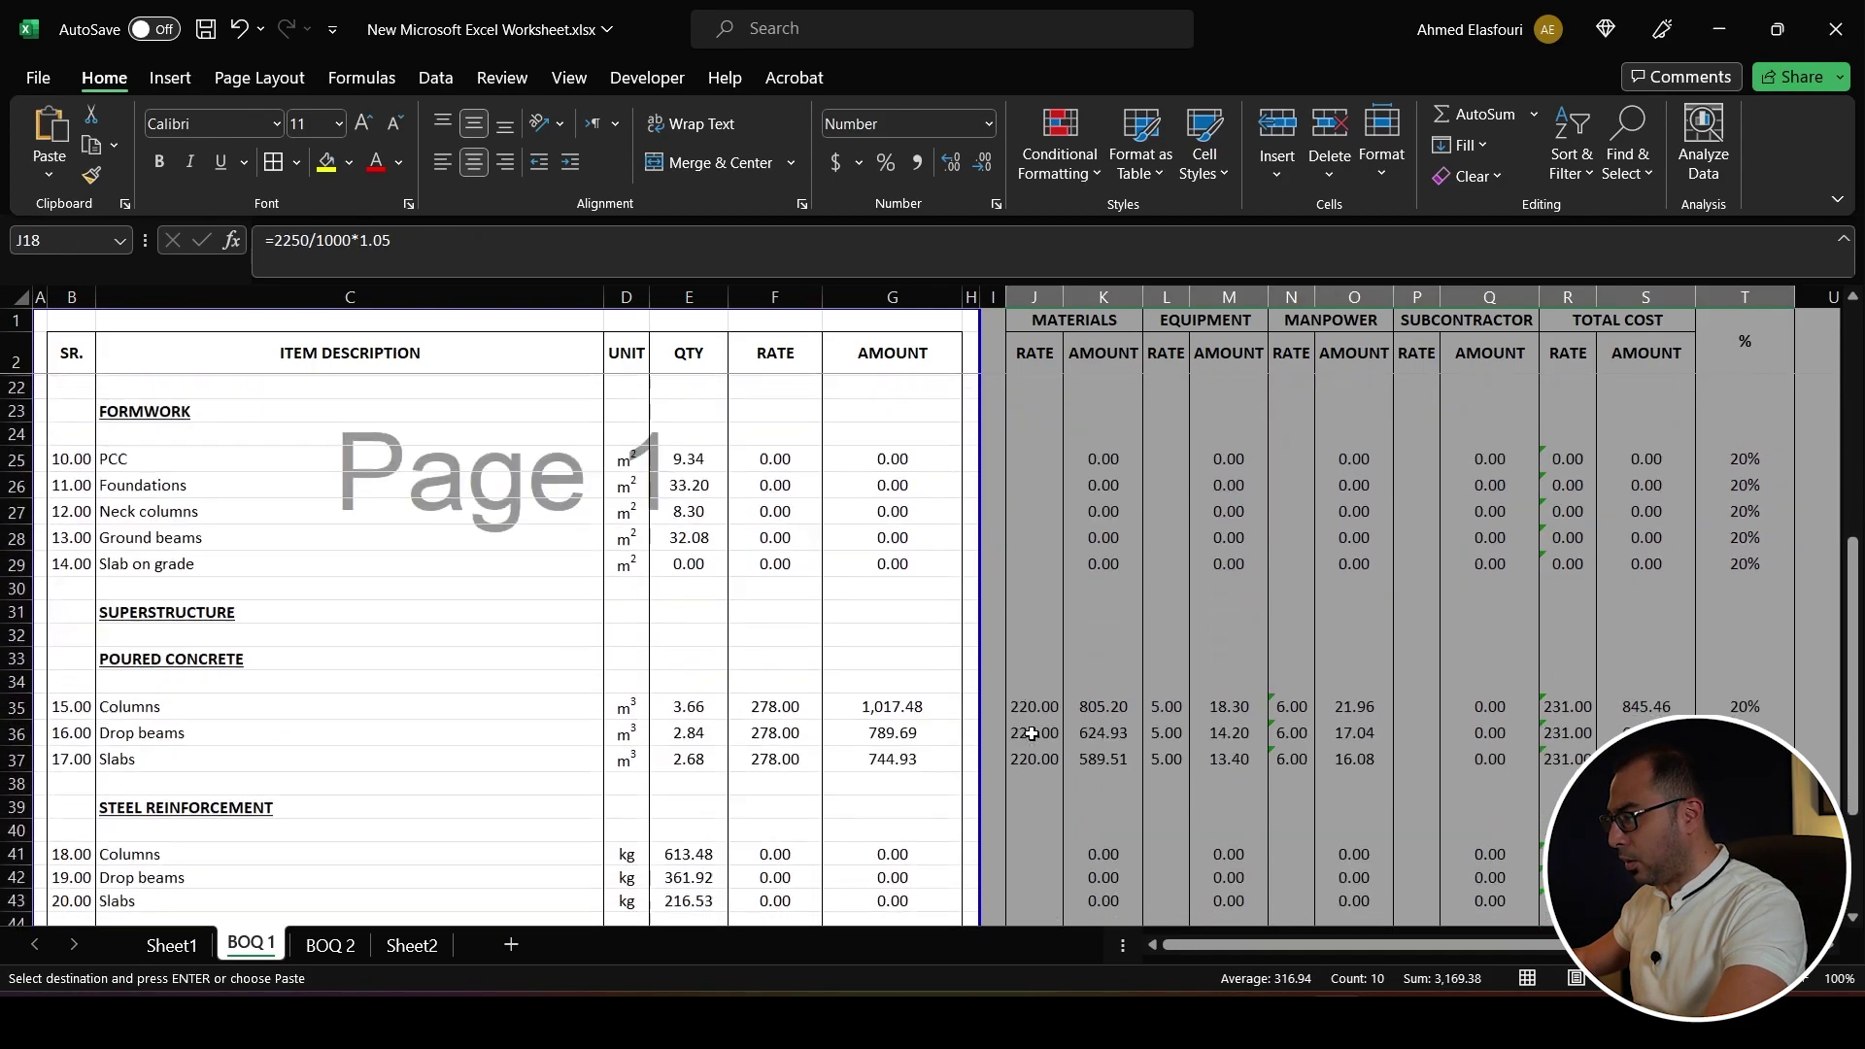
pyautogui.moveTo(1037, 680); pyautogui.dragTo(1036, 724)
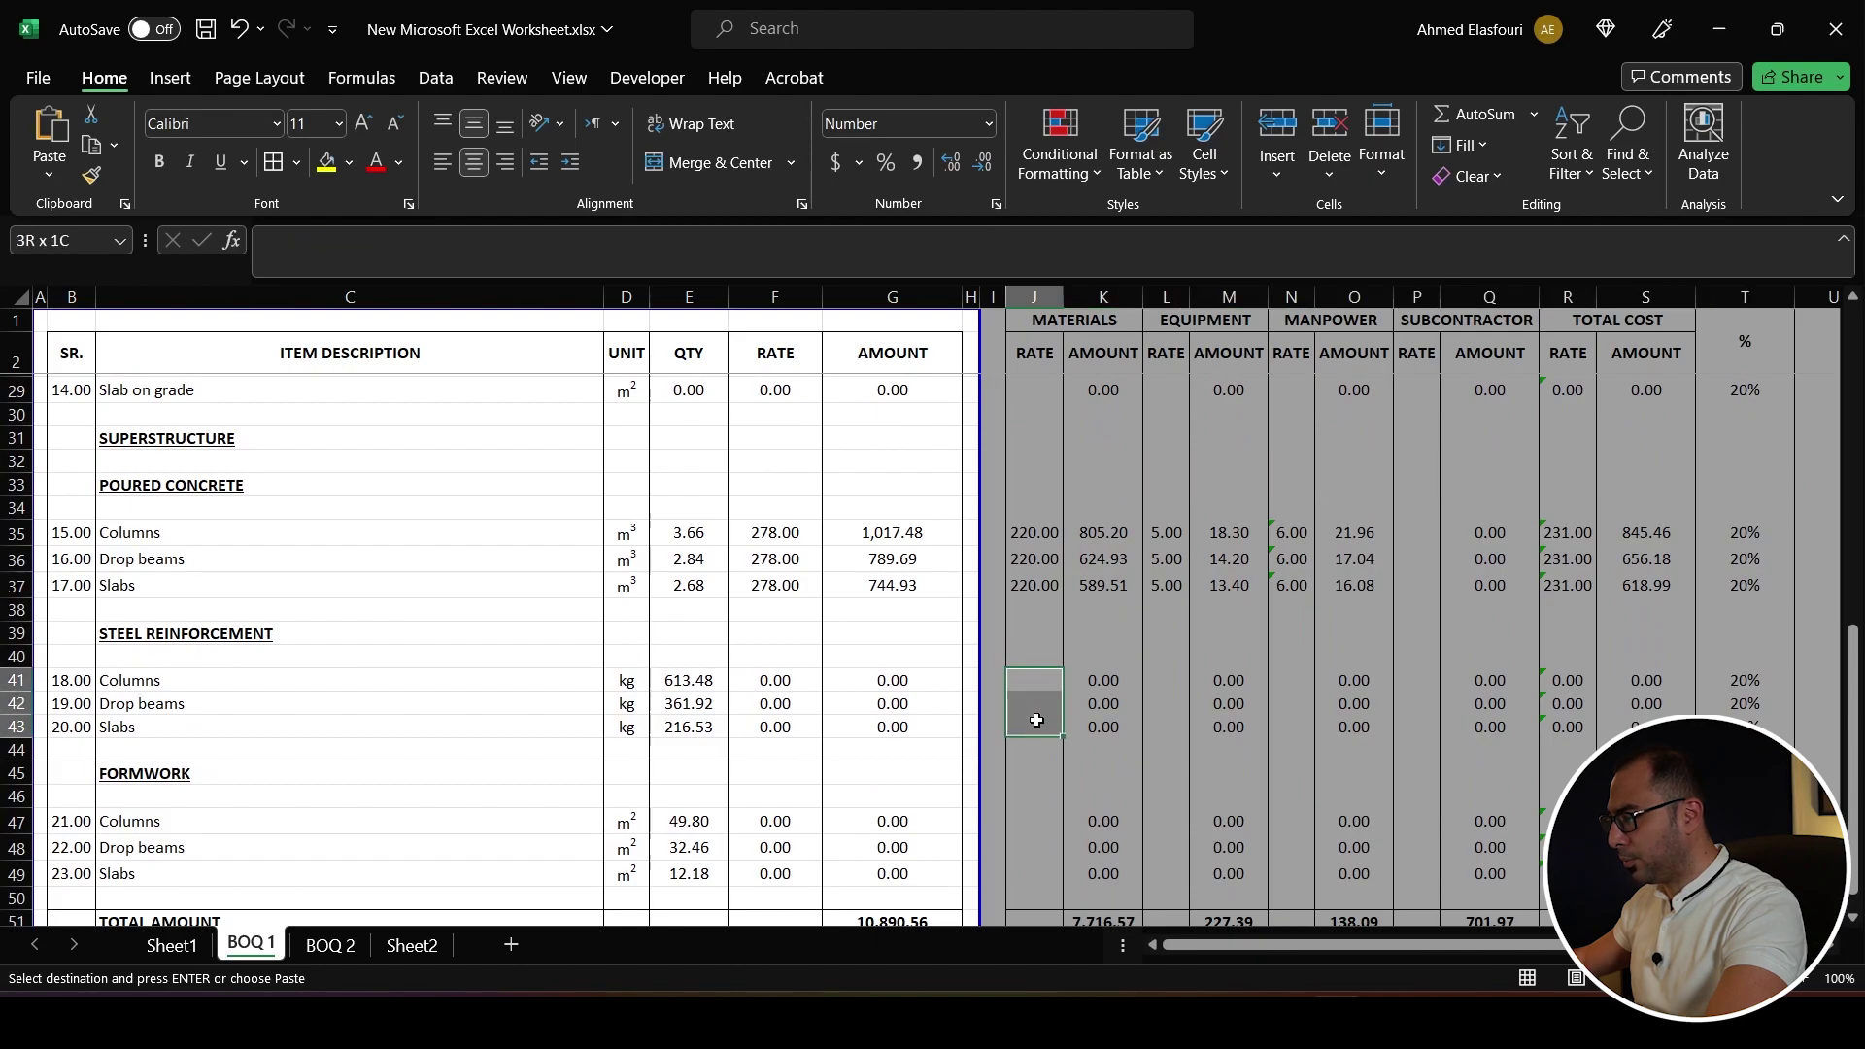
pyautogui.press('Return')
pyautogui.scroll(4, 1064, 694)
pyautogui.scroll(1, 1064, 694)
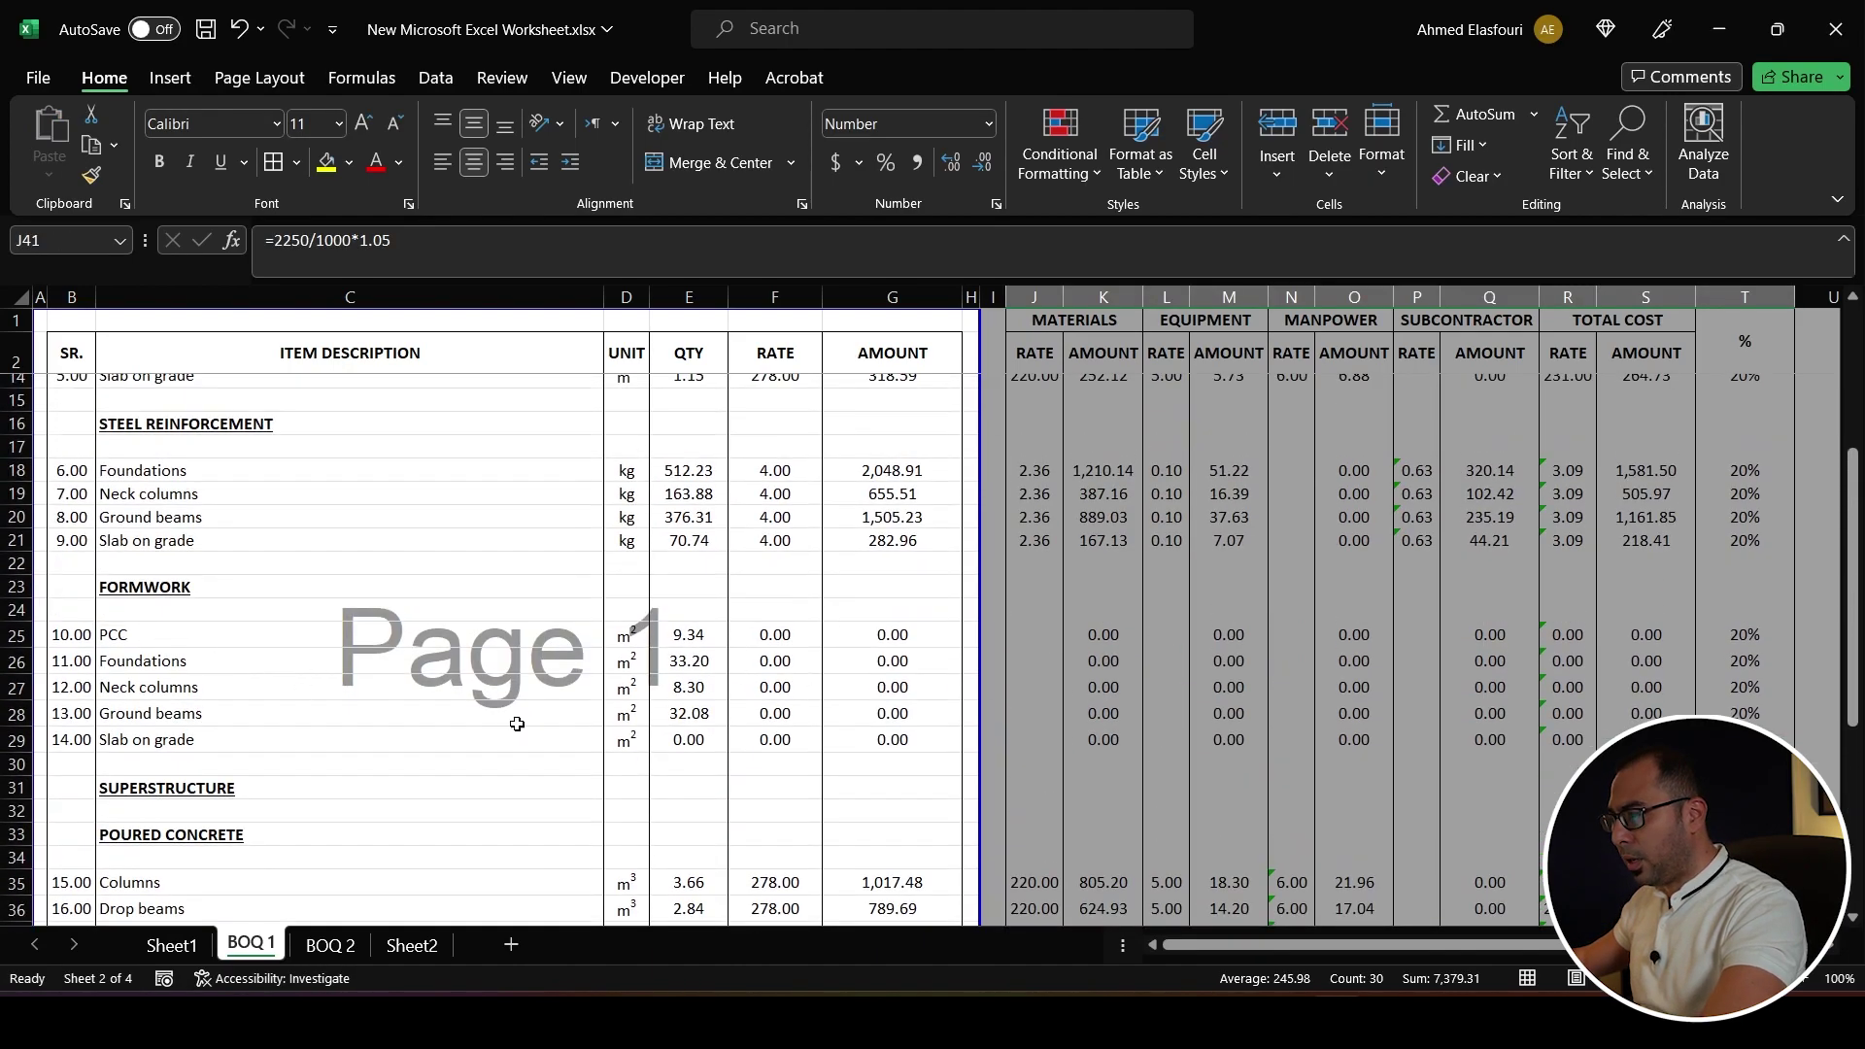
pyautogui.click(1034, 635)
pyautogui.hotkey('ctrl', 's')
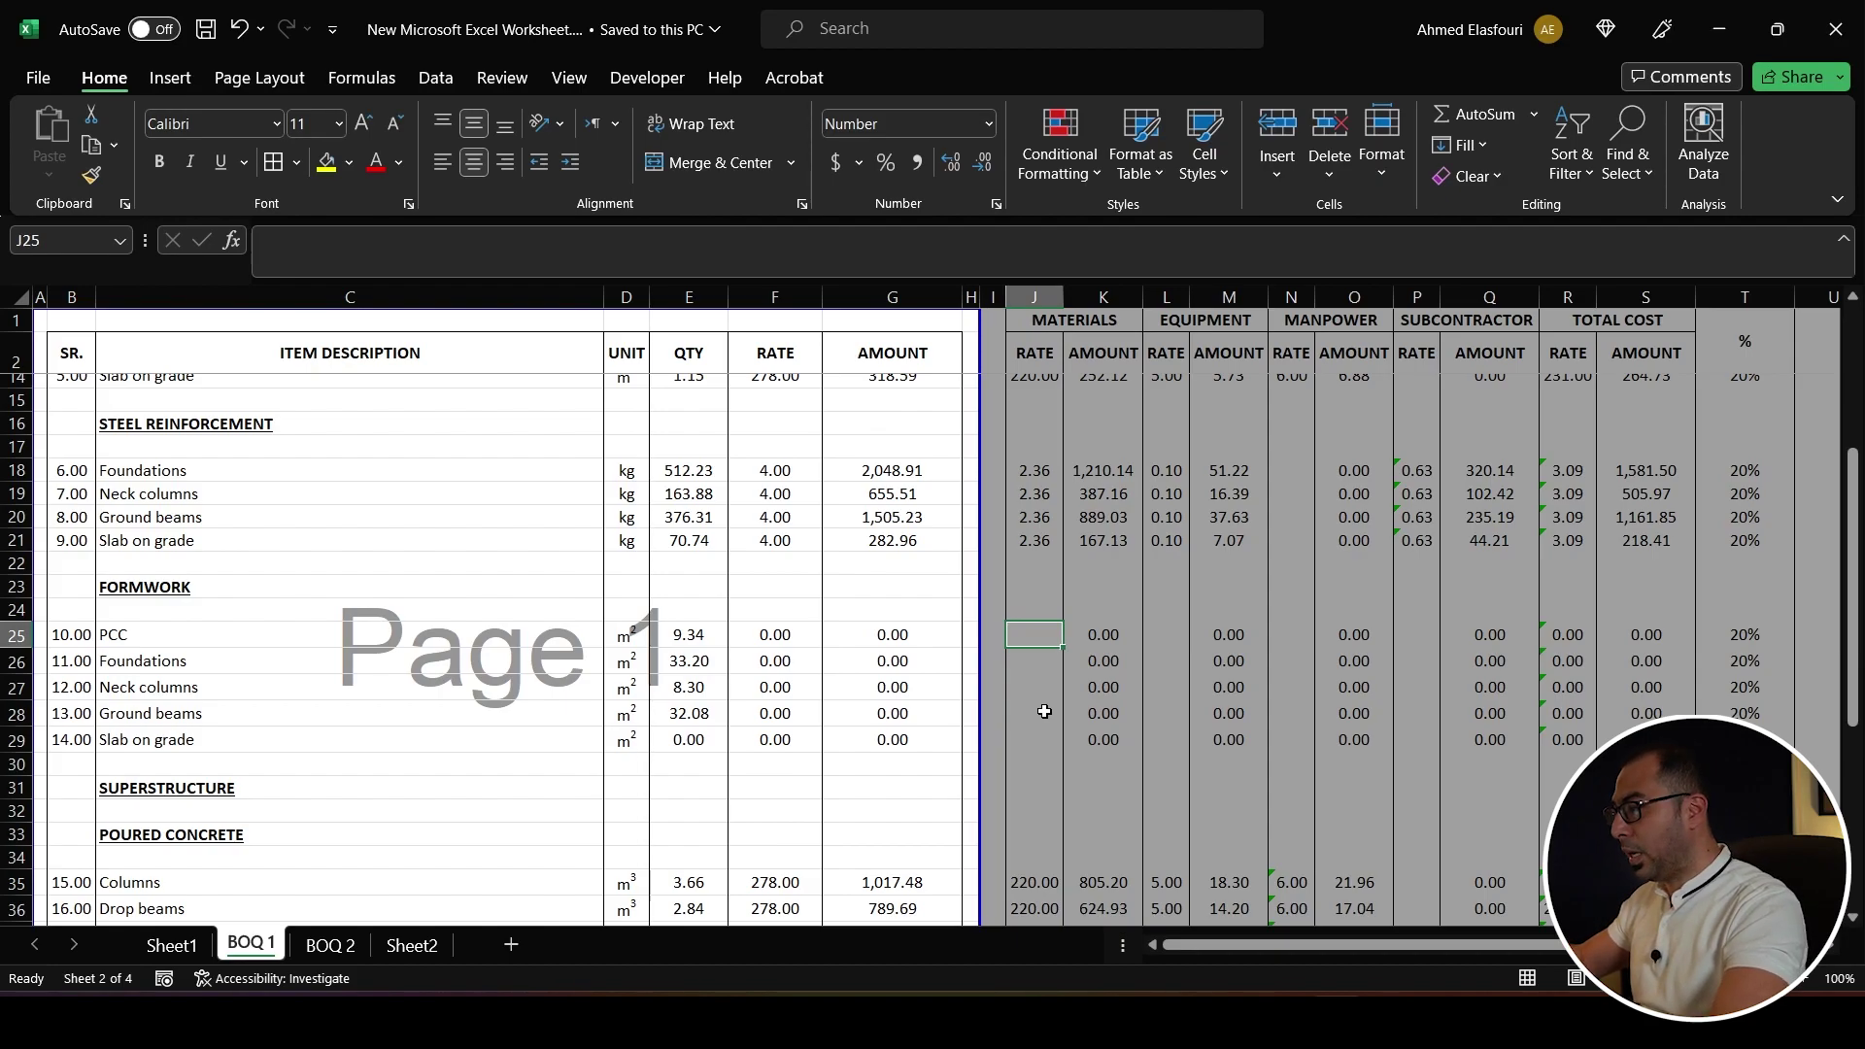
# - Enter the equipment rate of the substructure PCC formwork in L25 as =120/3/3
pyautogui.press('Right')
pyautogui.press('Right')
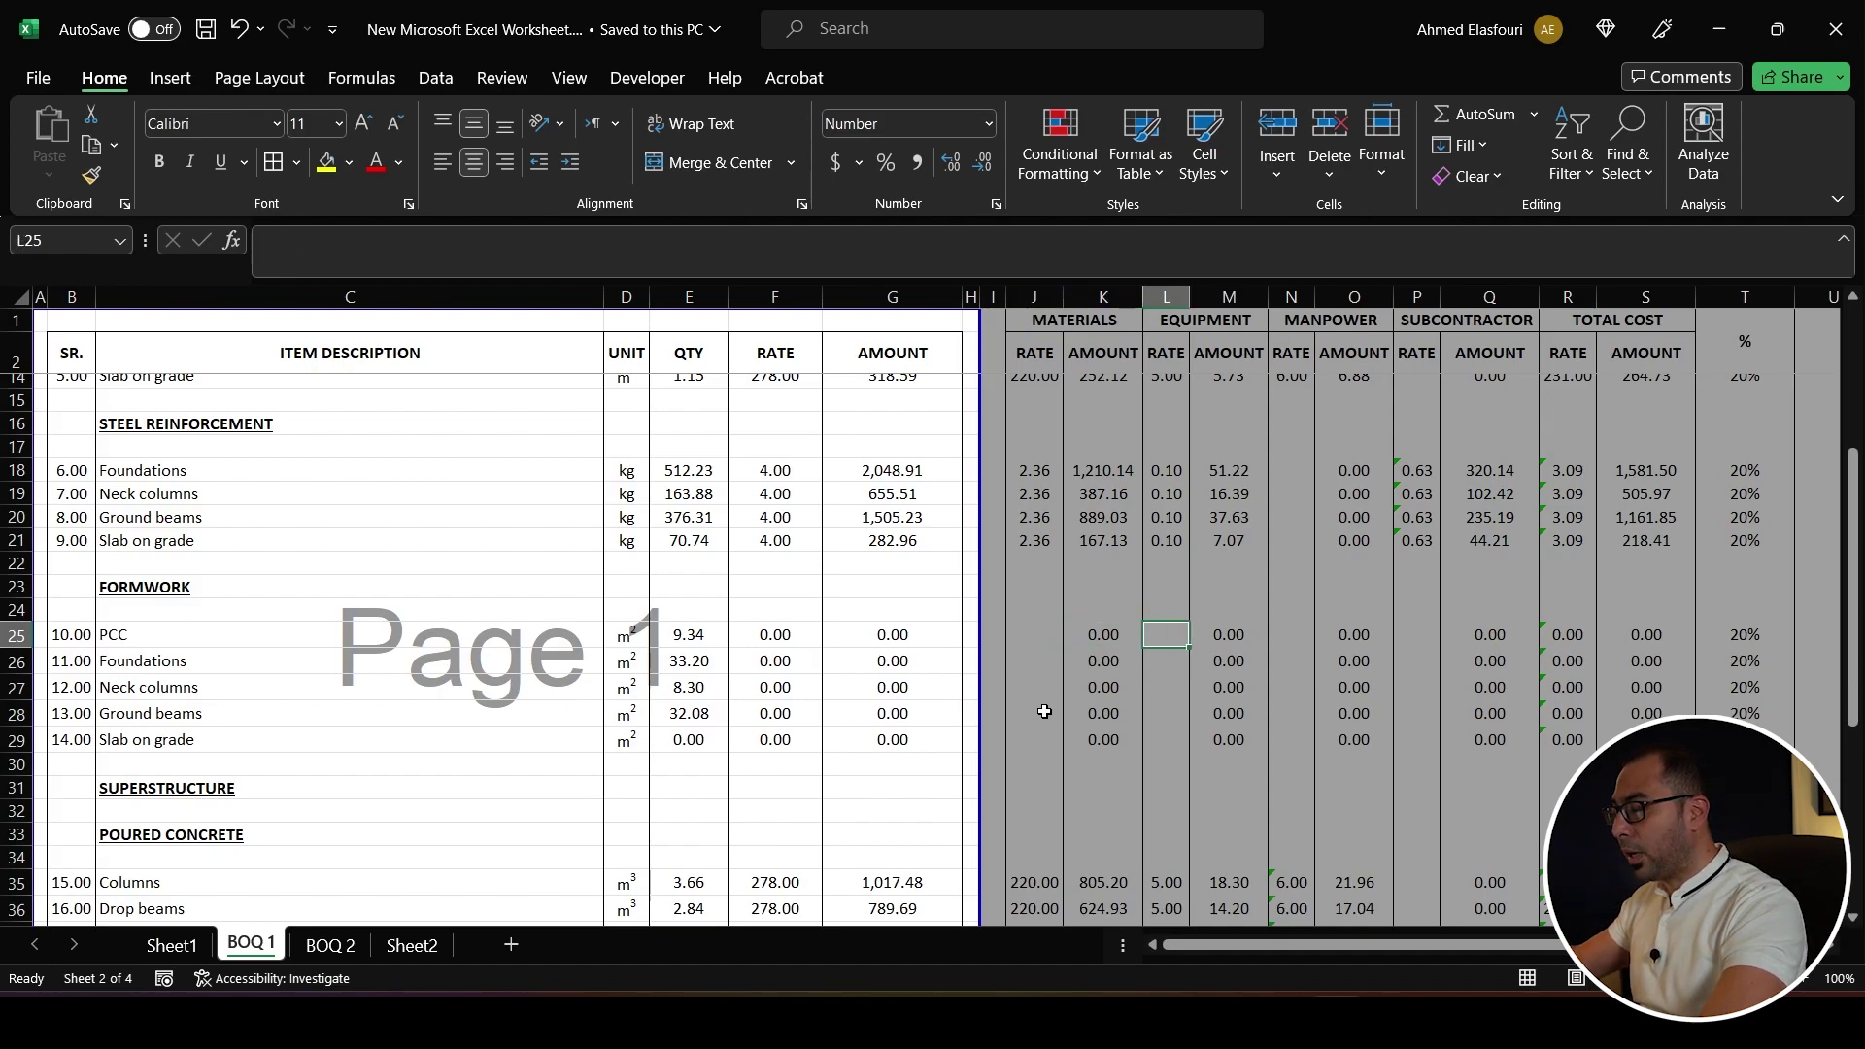
pyautogui.write('=120')
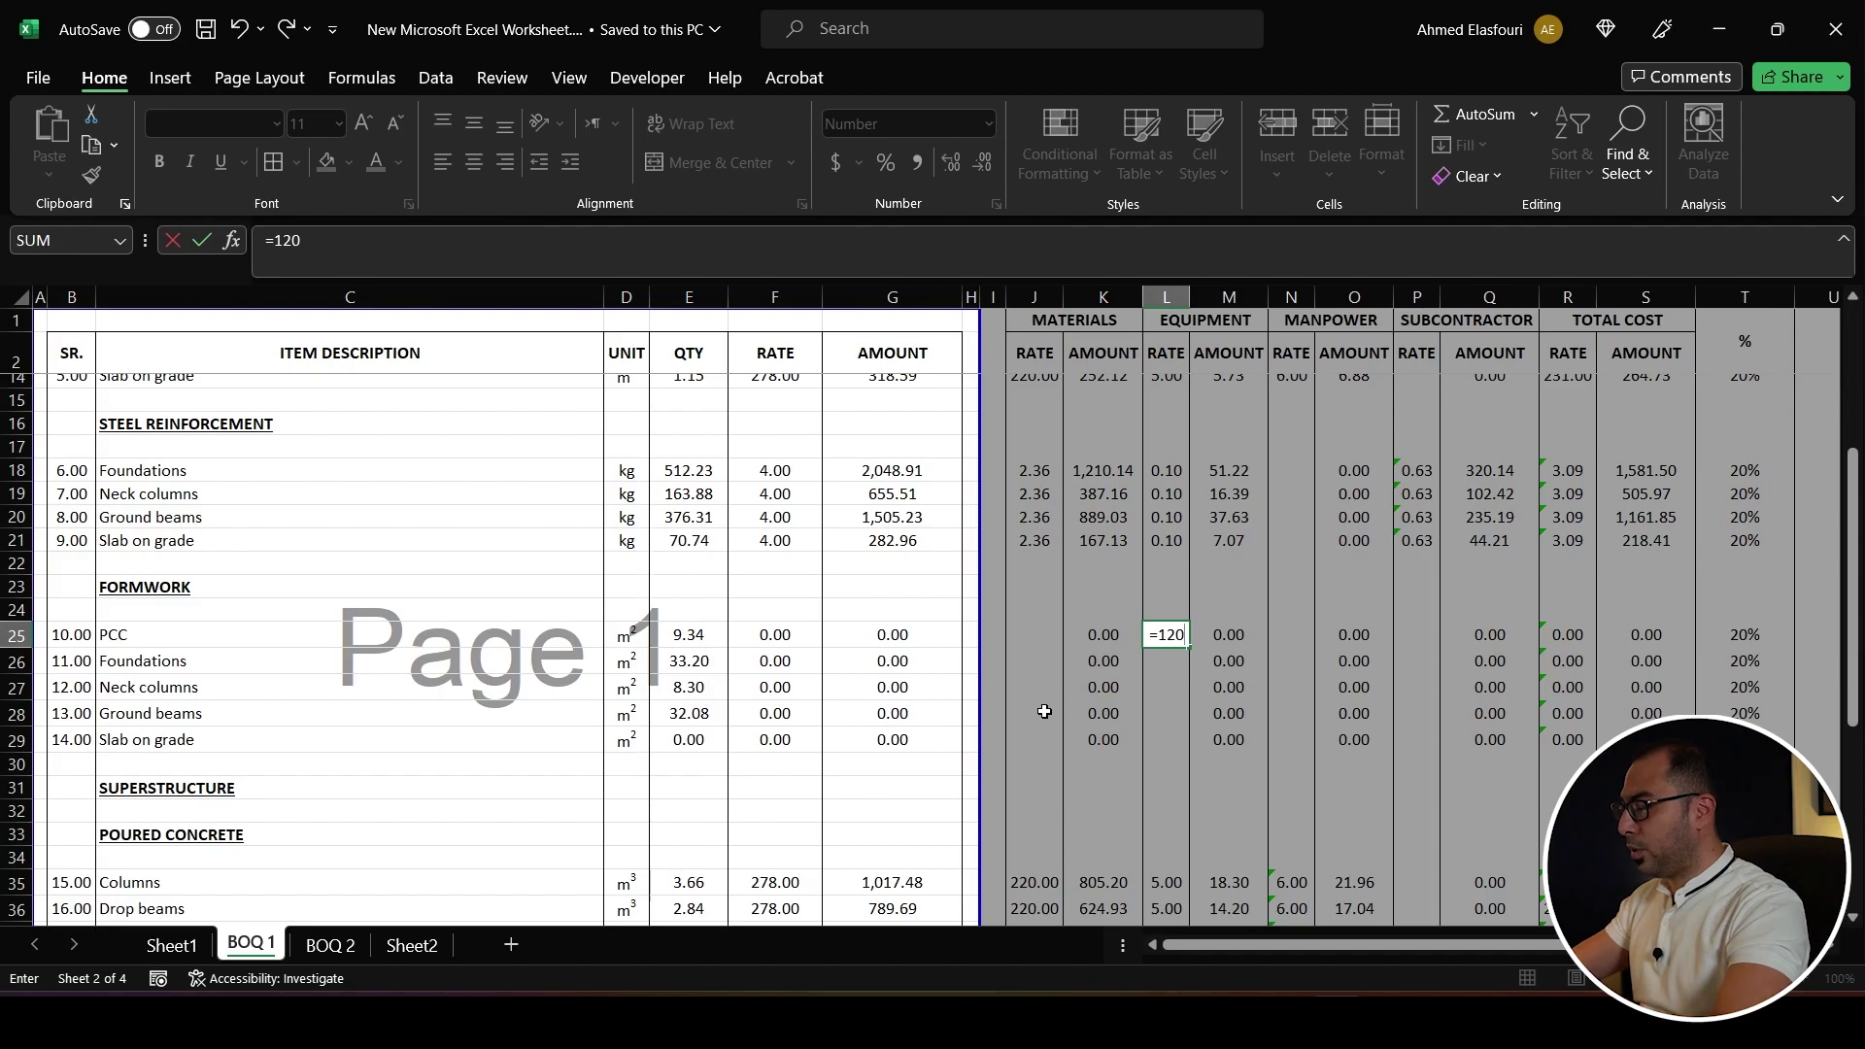
pyautogui.write('/3')
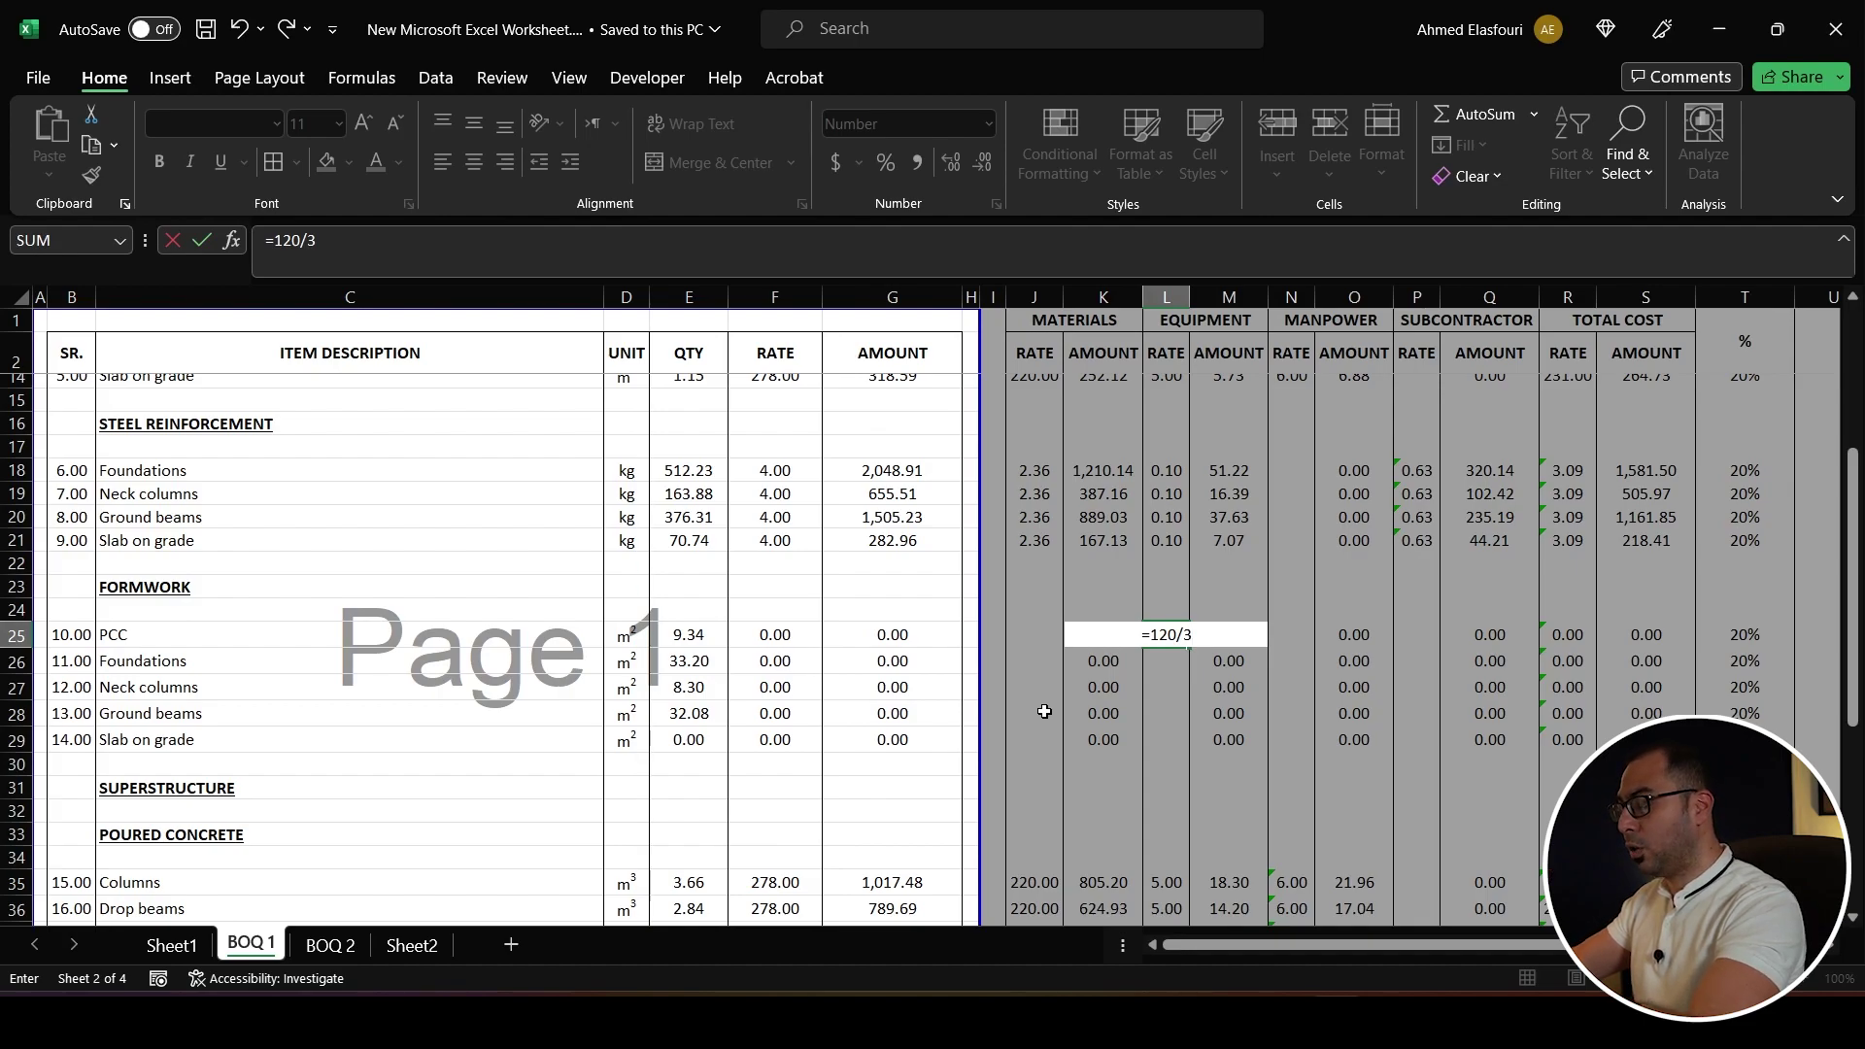
pyautogui.write('/')
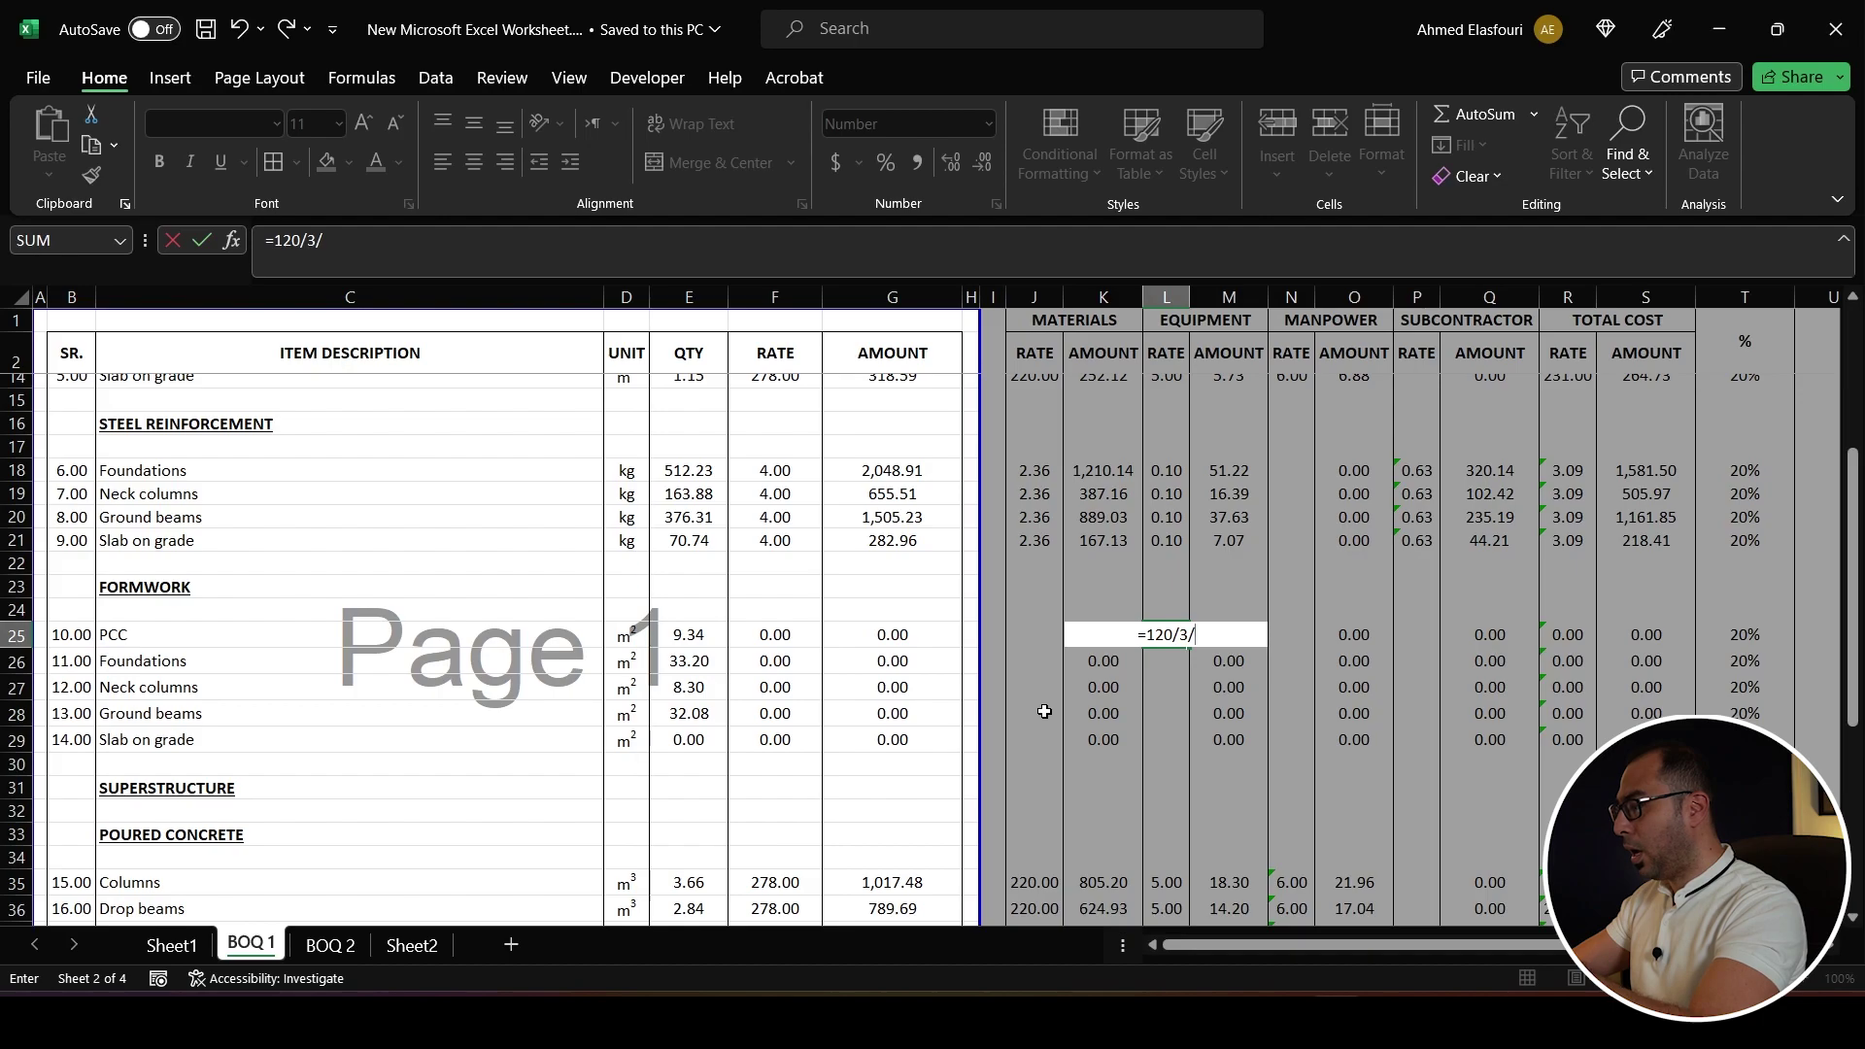
pyautogui.write('3')
pyautogui.press('Return')
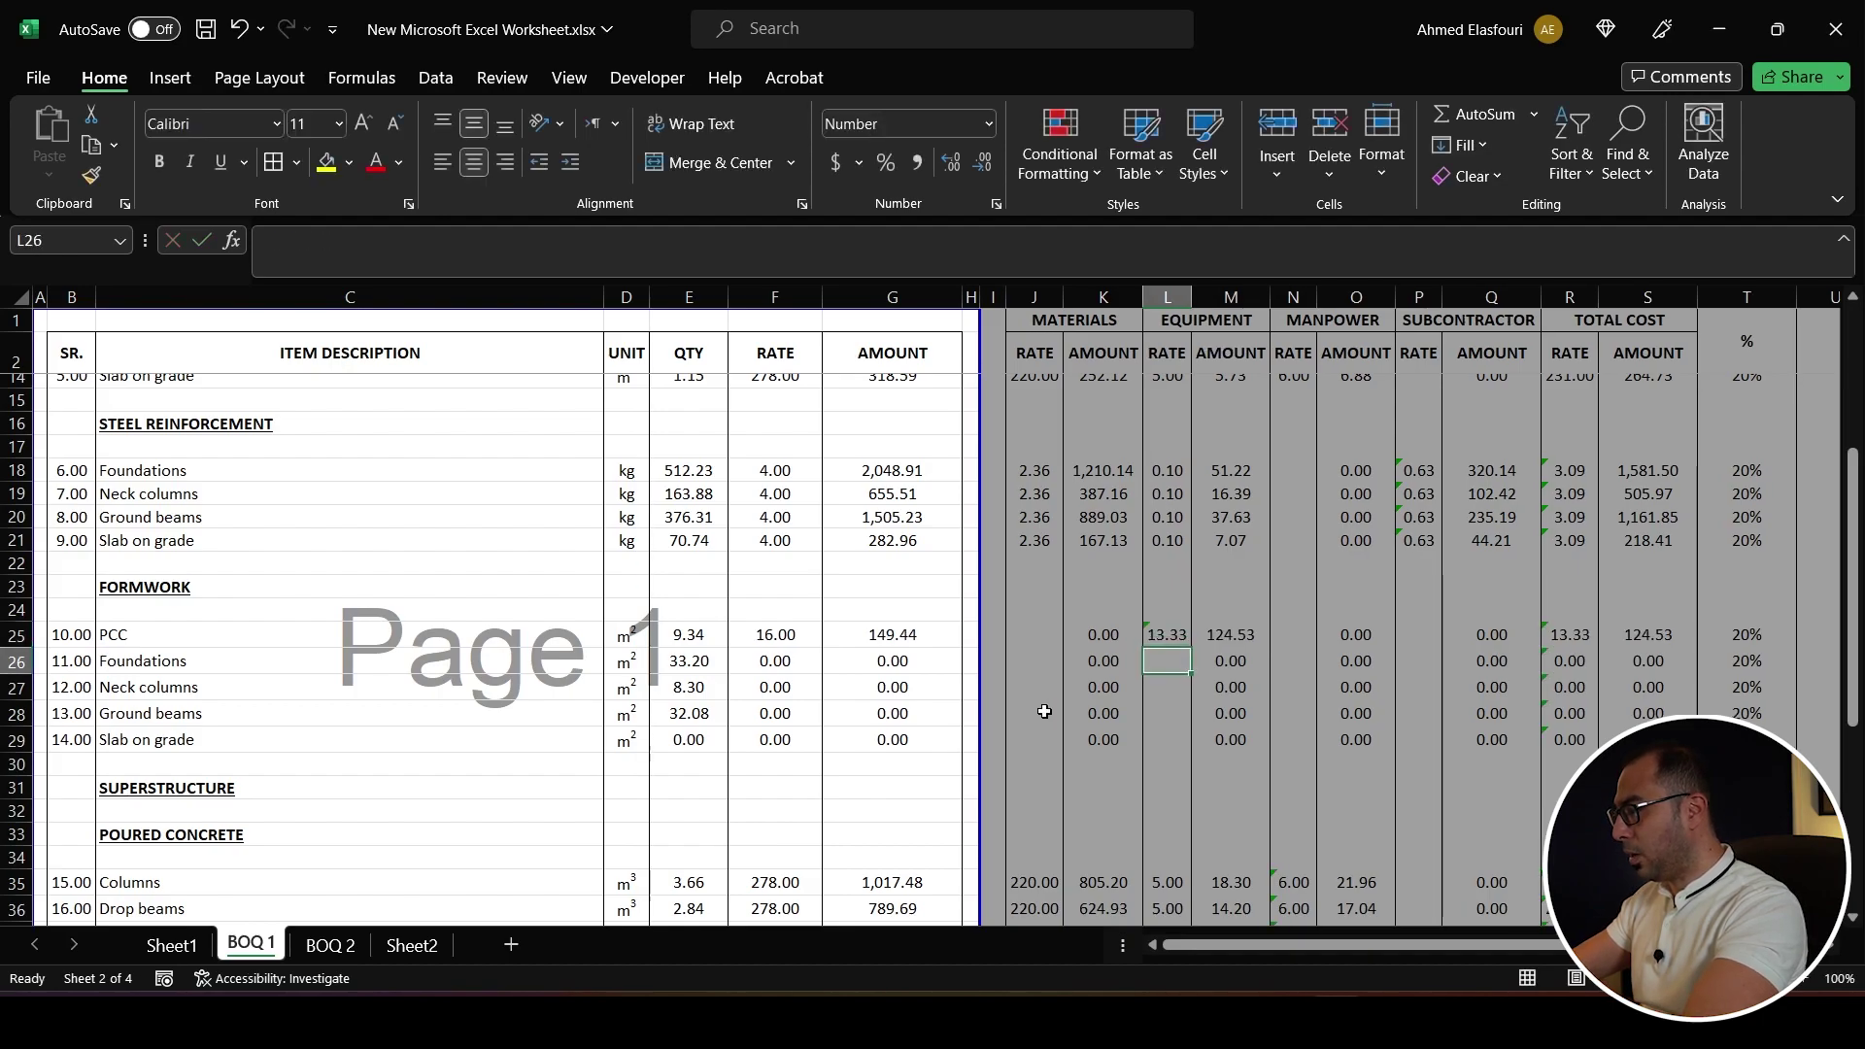
# - Multiply the PCC formwork equipment rate formula in L25 by 1.3
pyautogui.click(1168, 636)
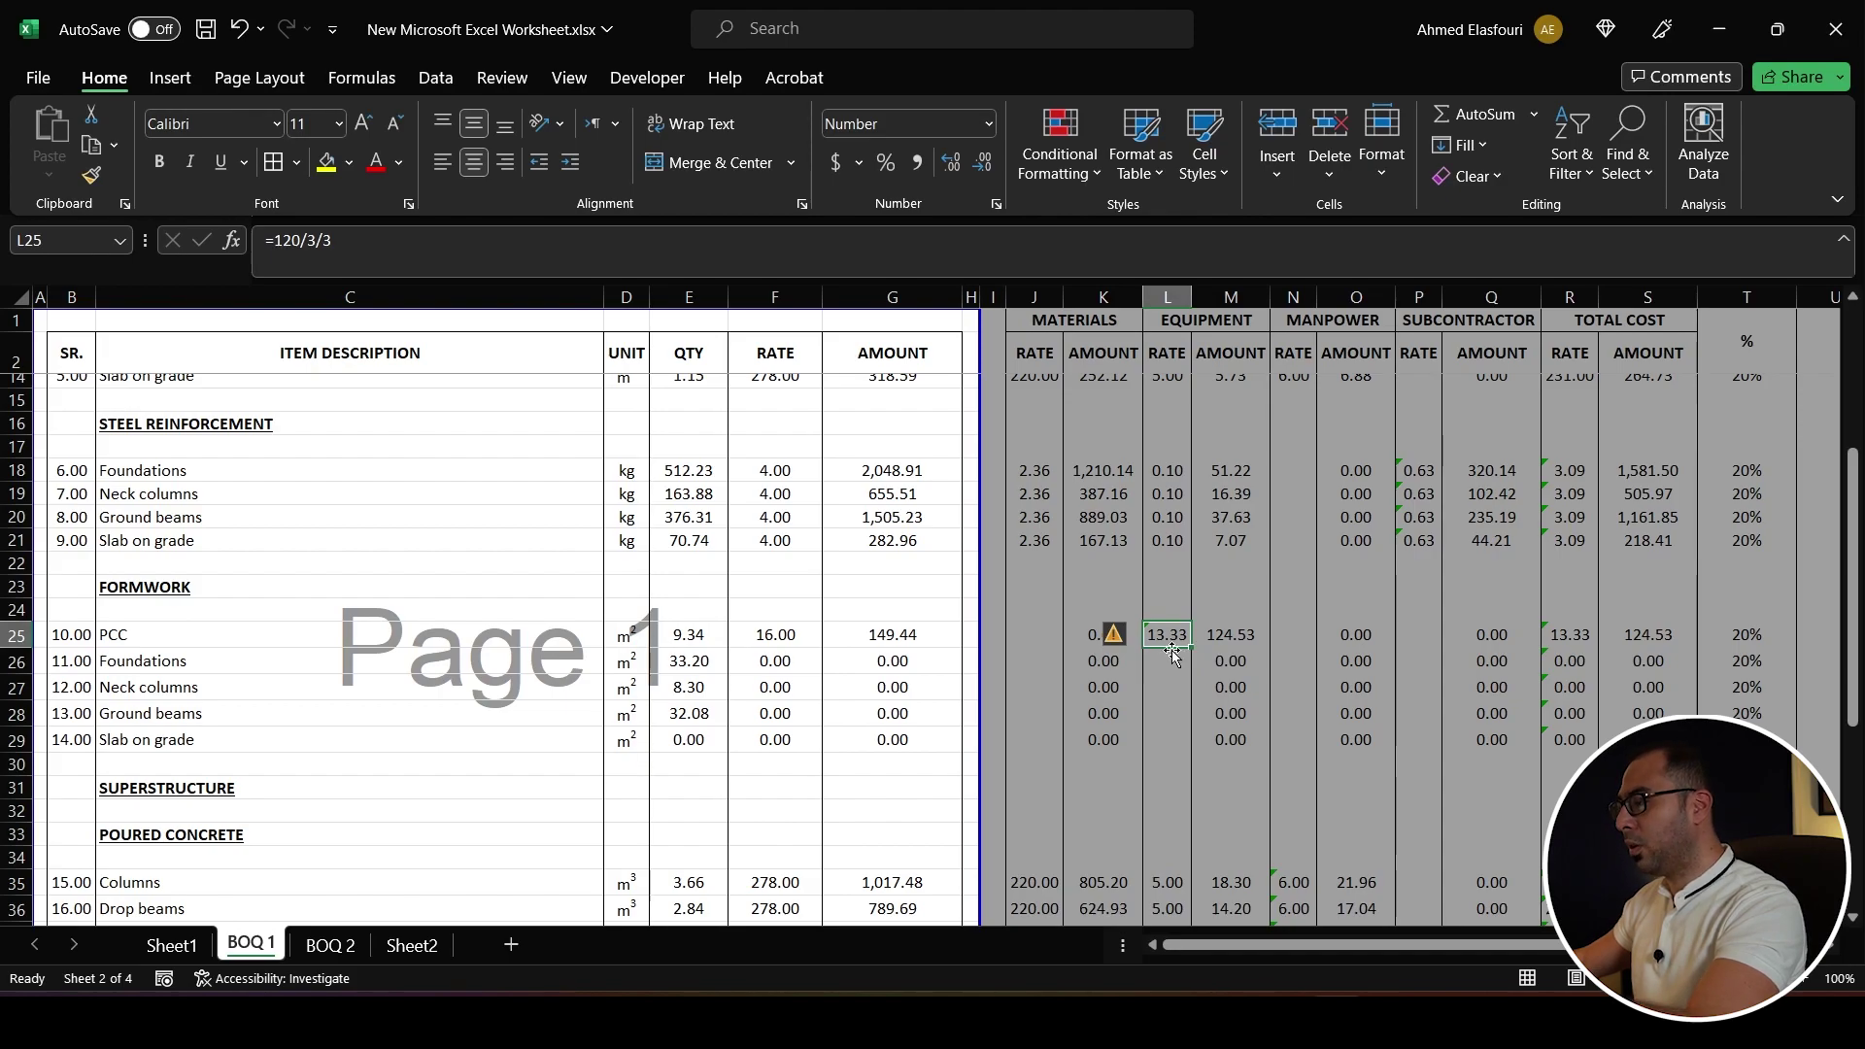
pyautogui.press('F2')
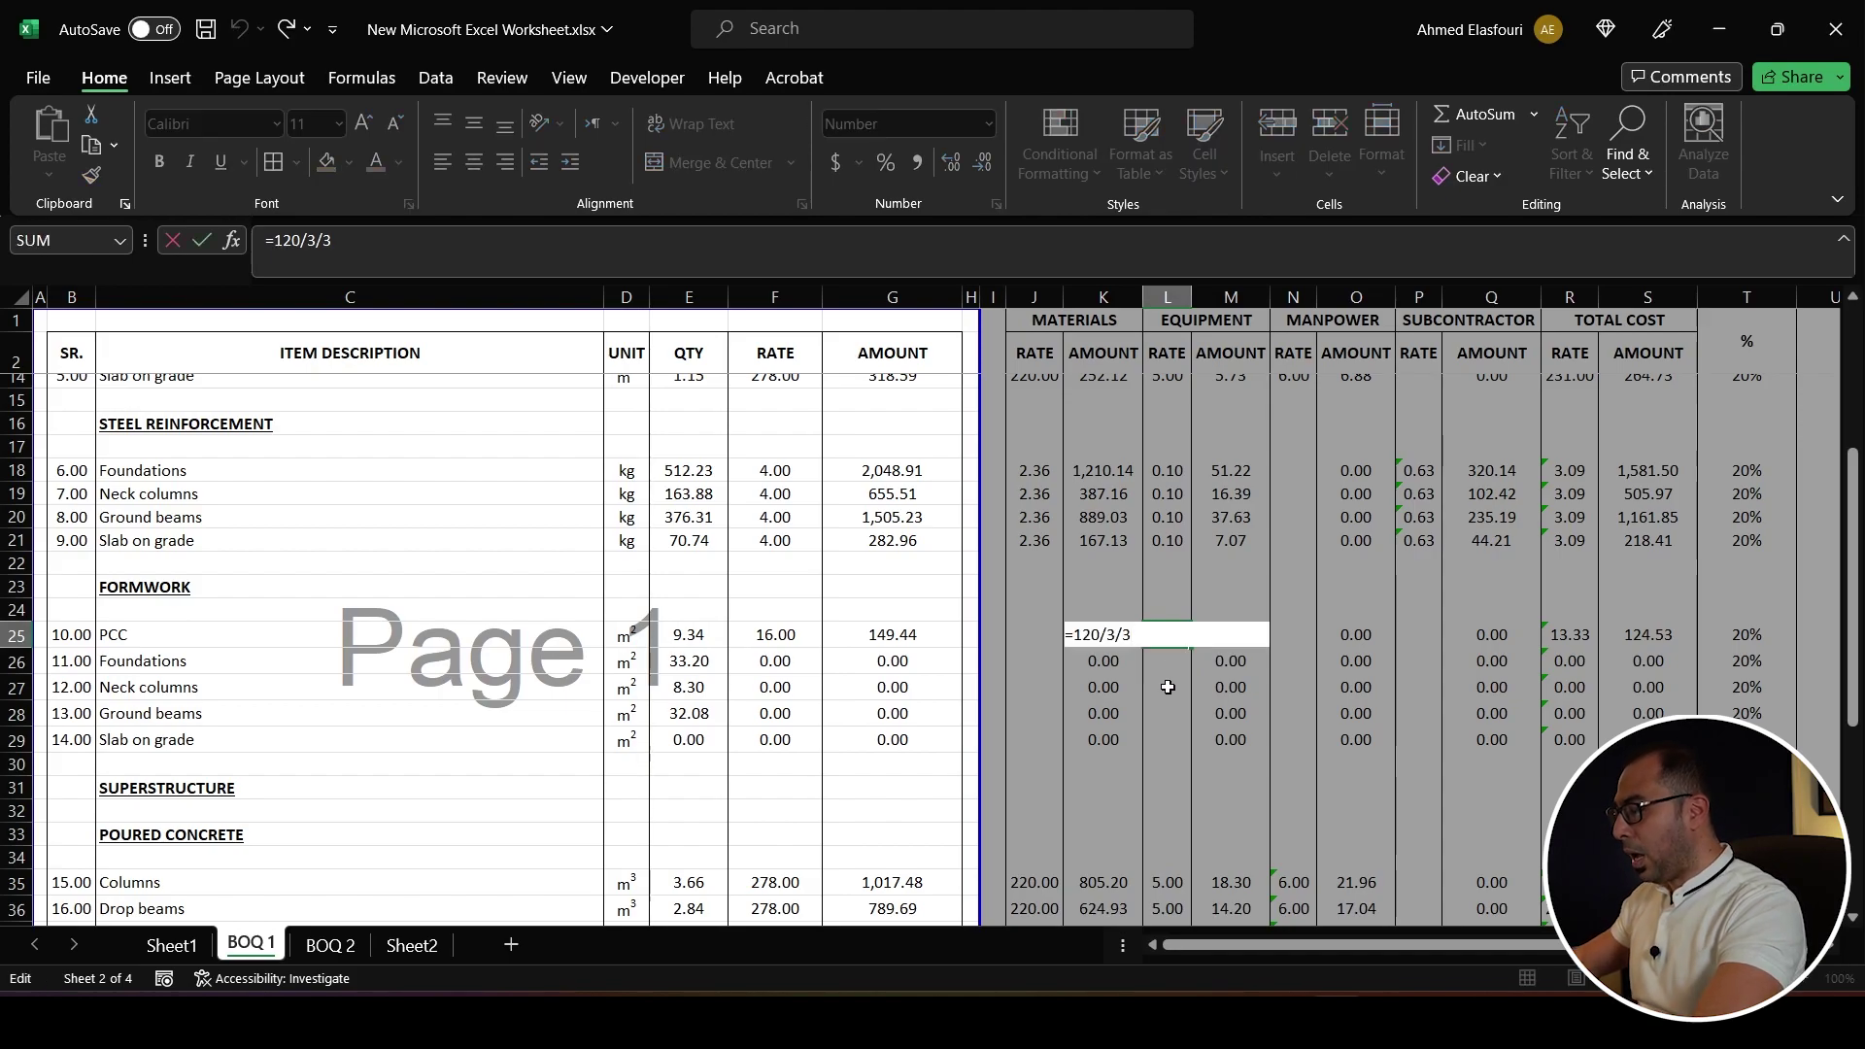
pyautogui.write('*1.3')
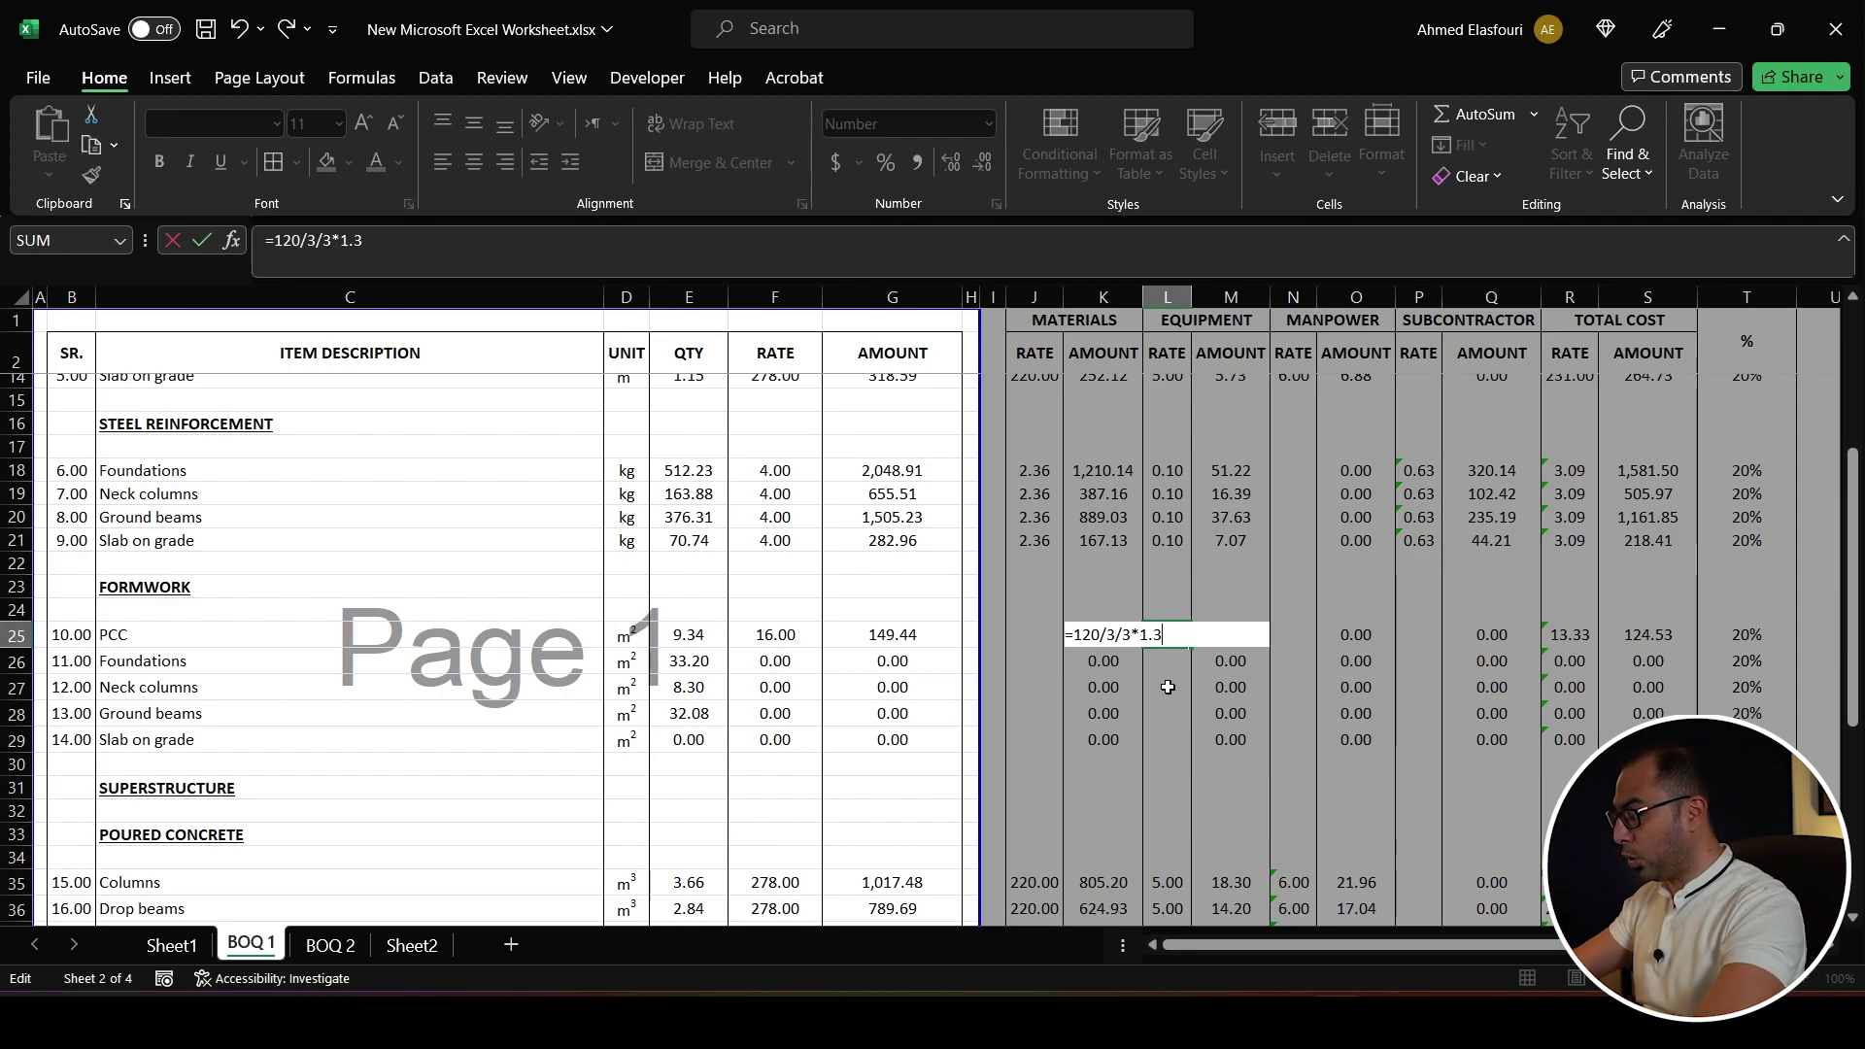
pyautogui.press('Return')
pyautogui.click(1171, 636)
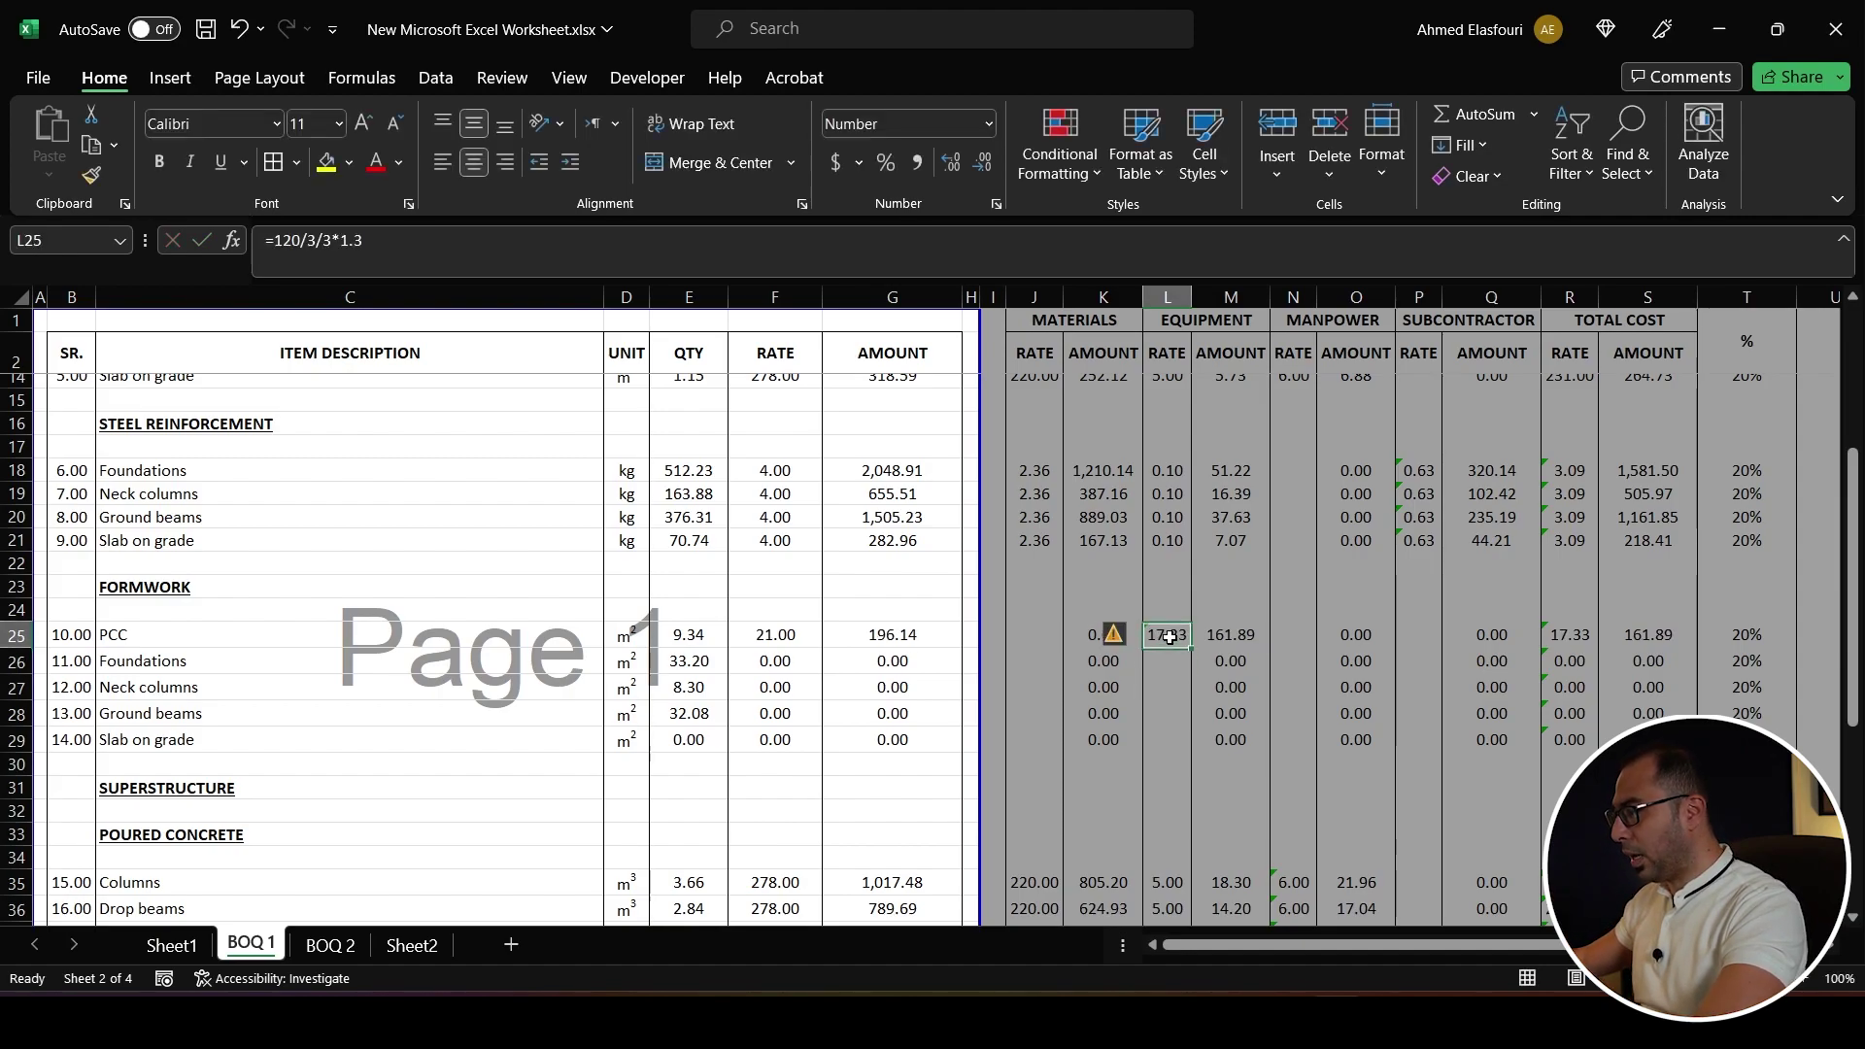
# - Save the workbook and enter the PCC formwork subcontractor rate in P25 as =250/10
pyautogui.click(1305, 635)
pyautogui.click(1413, 634)
pyautogui.hotkey('ctrl', 's')
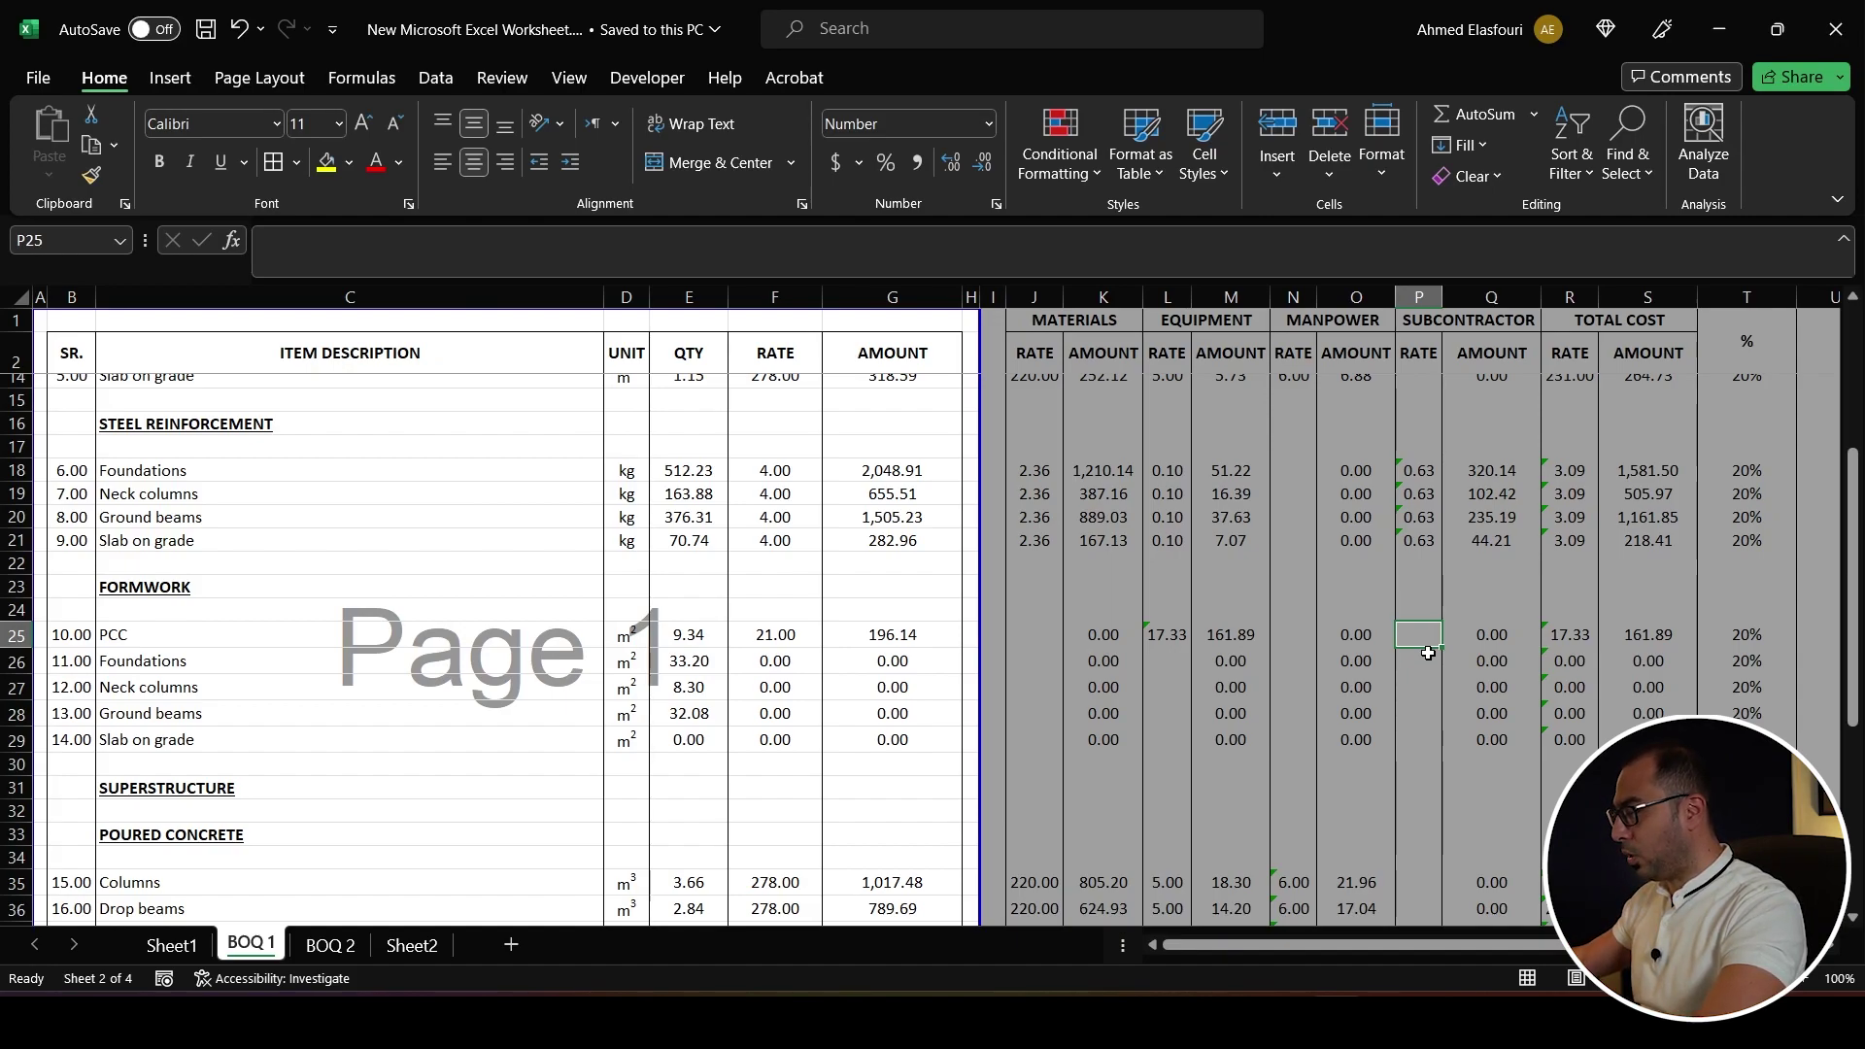
pyautogui.write('=250/')
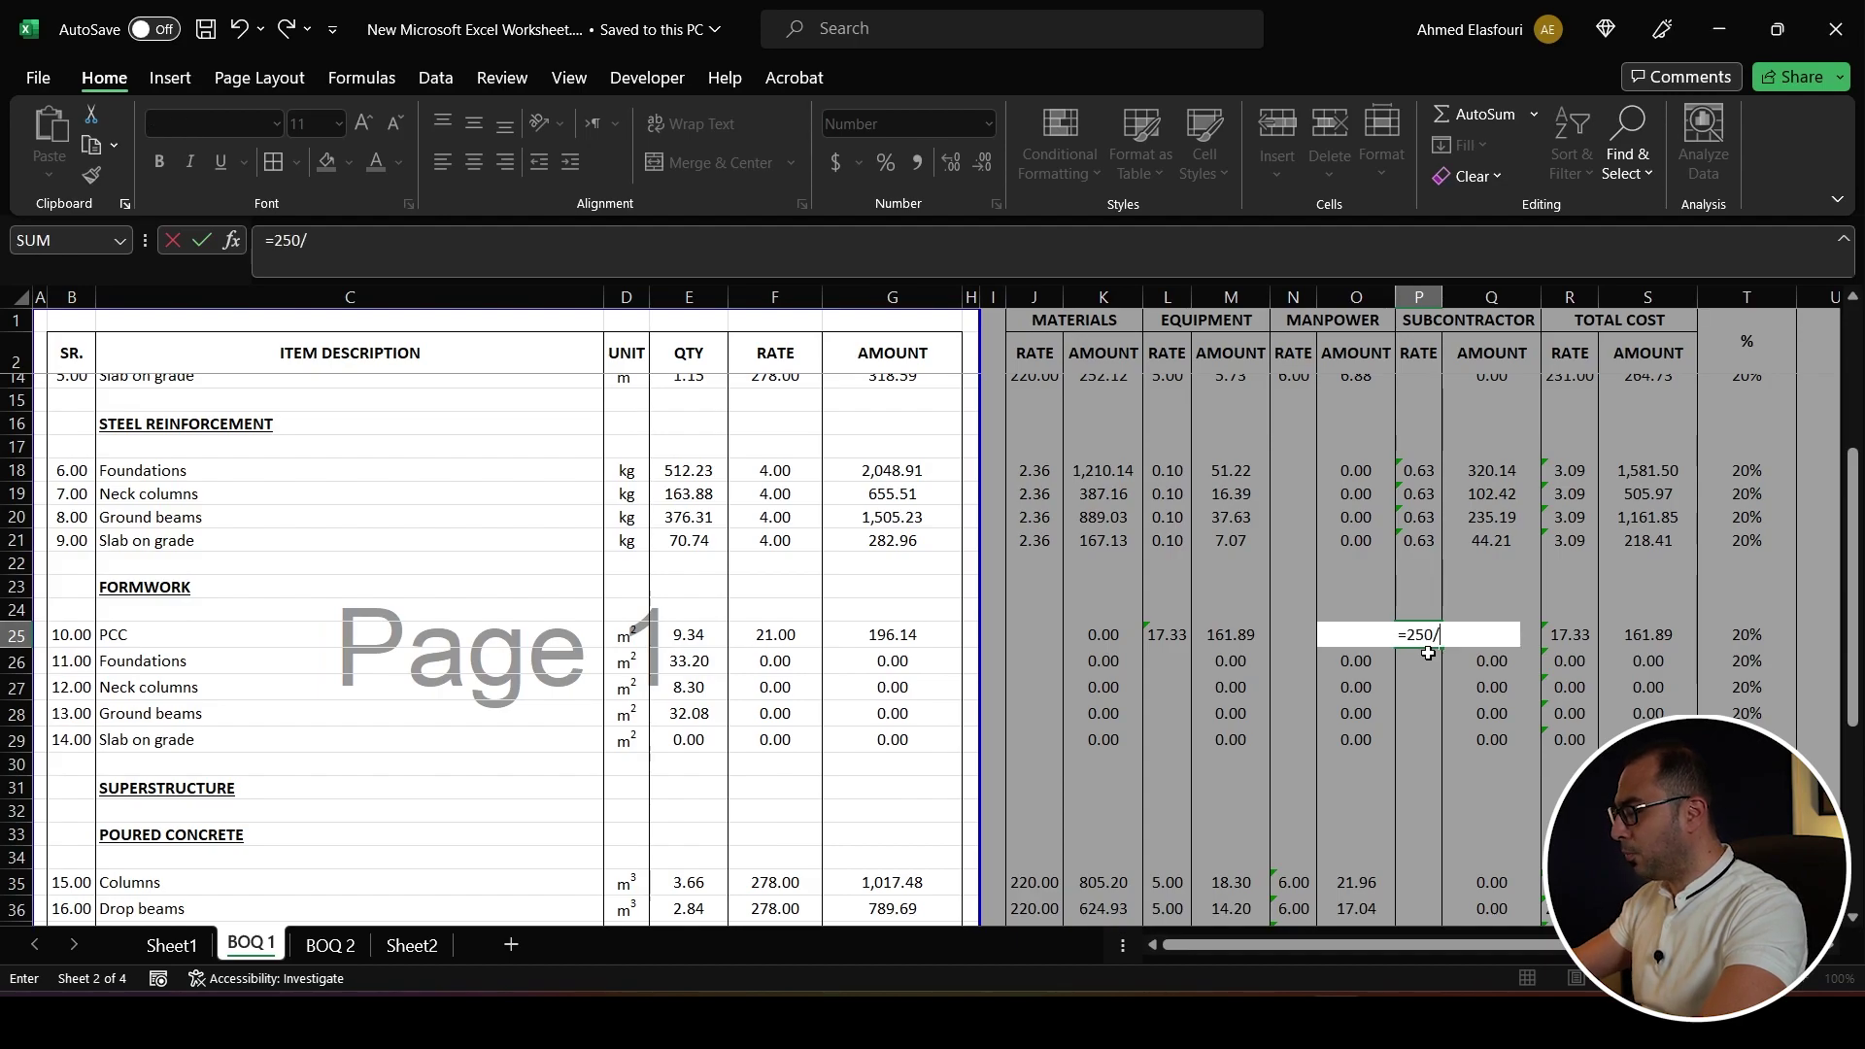
pyautogui.write('10')
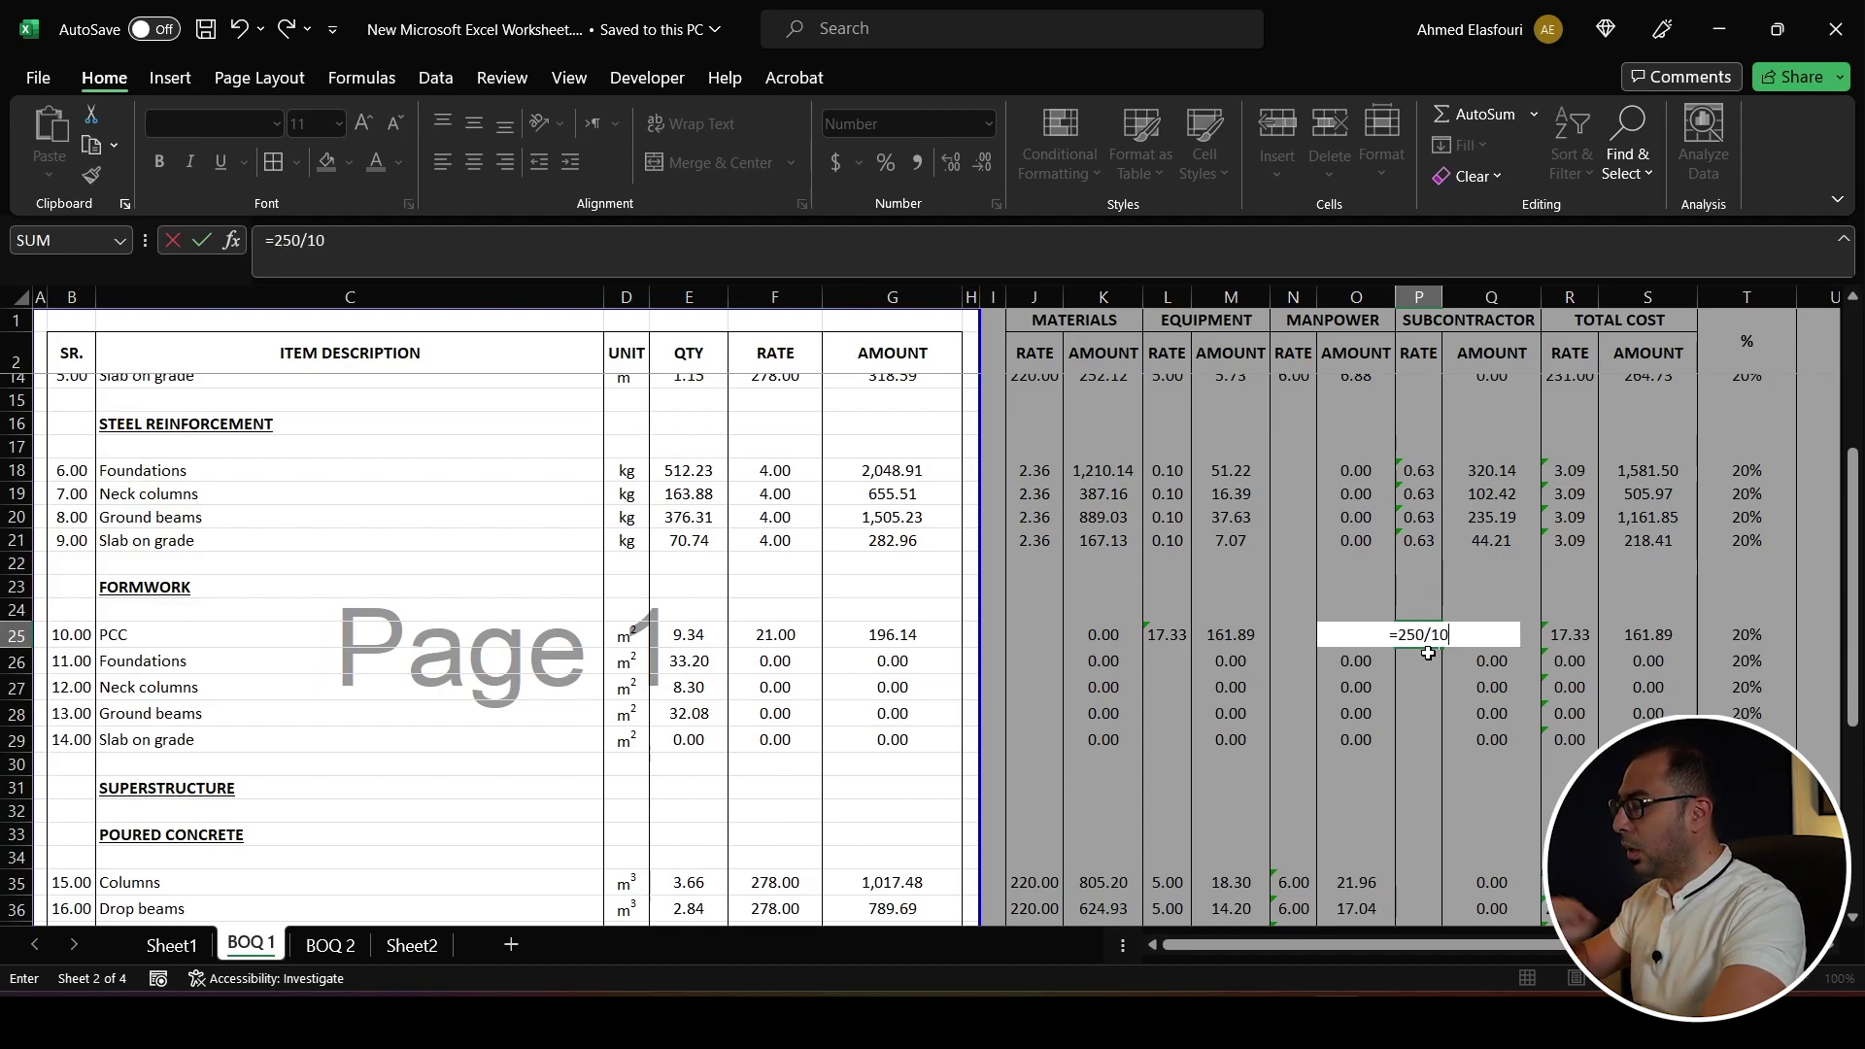
pyautogui.hotkey('ctrl', 'Return')
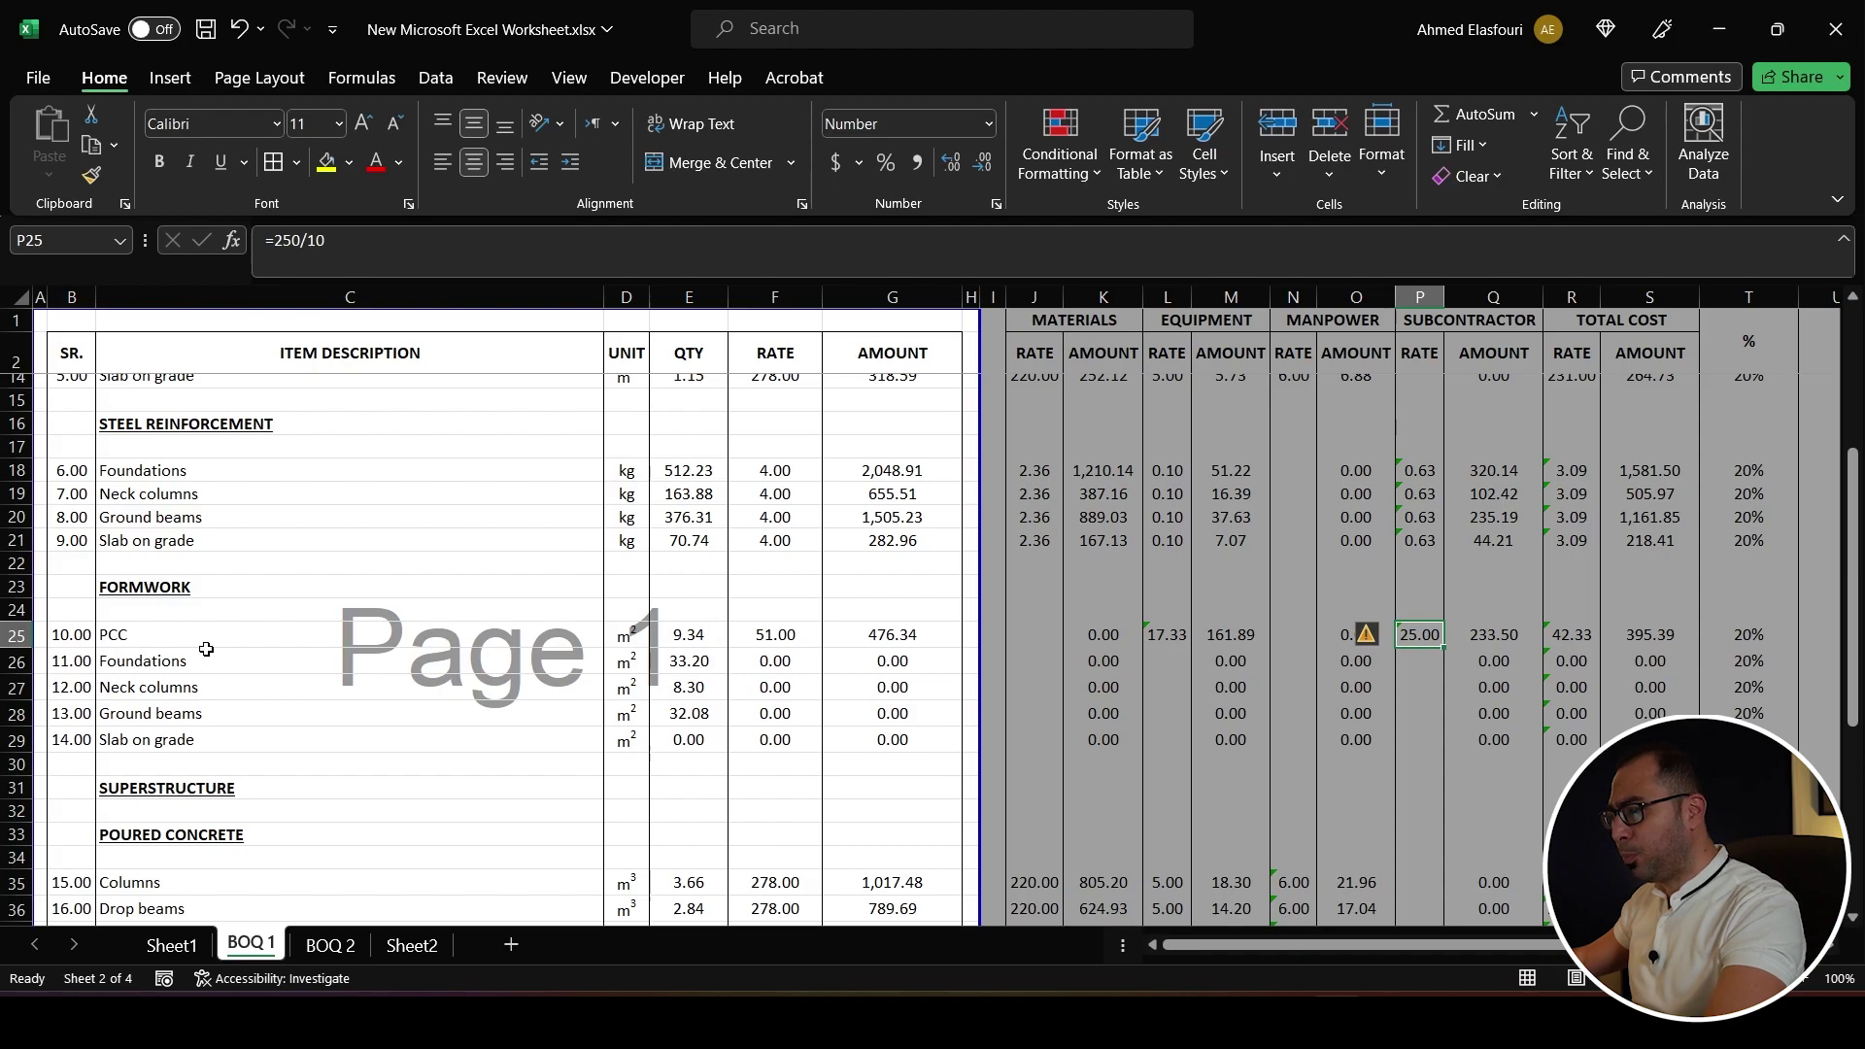
# - Copy the PCC formwork breakdown in J25:T25 down to the remaining substructure formwork items through row 29
pyautogui.moveTo(1036, 634); pyautogui.dragTo(1754, 634)
pyautogui.hotkey('ctrl', 'c')
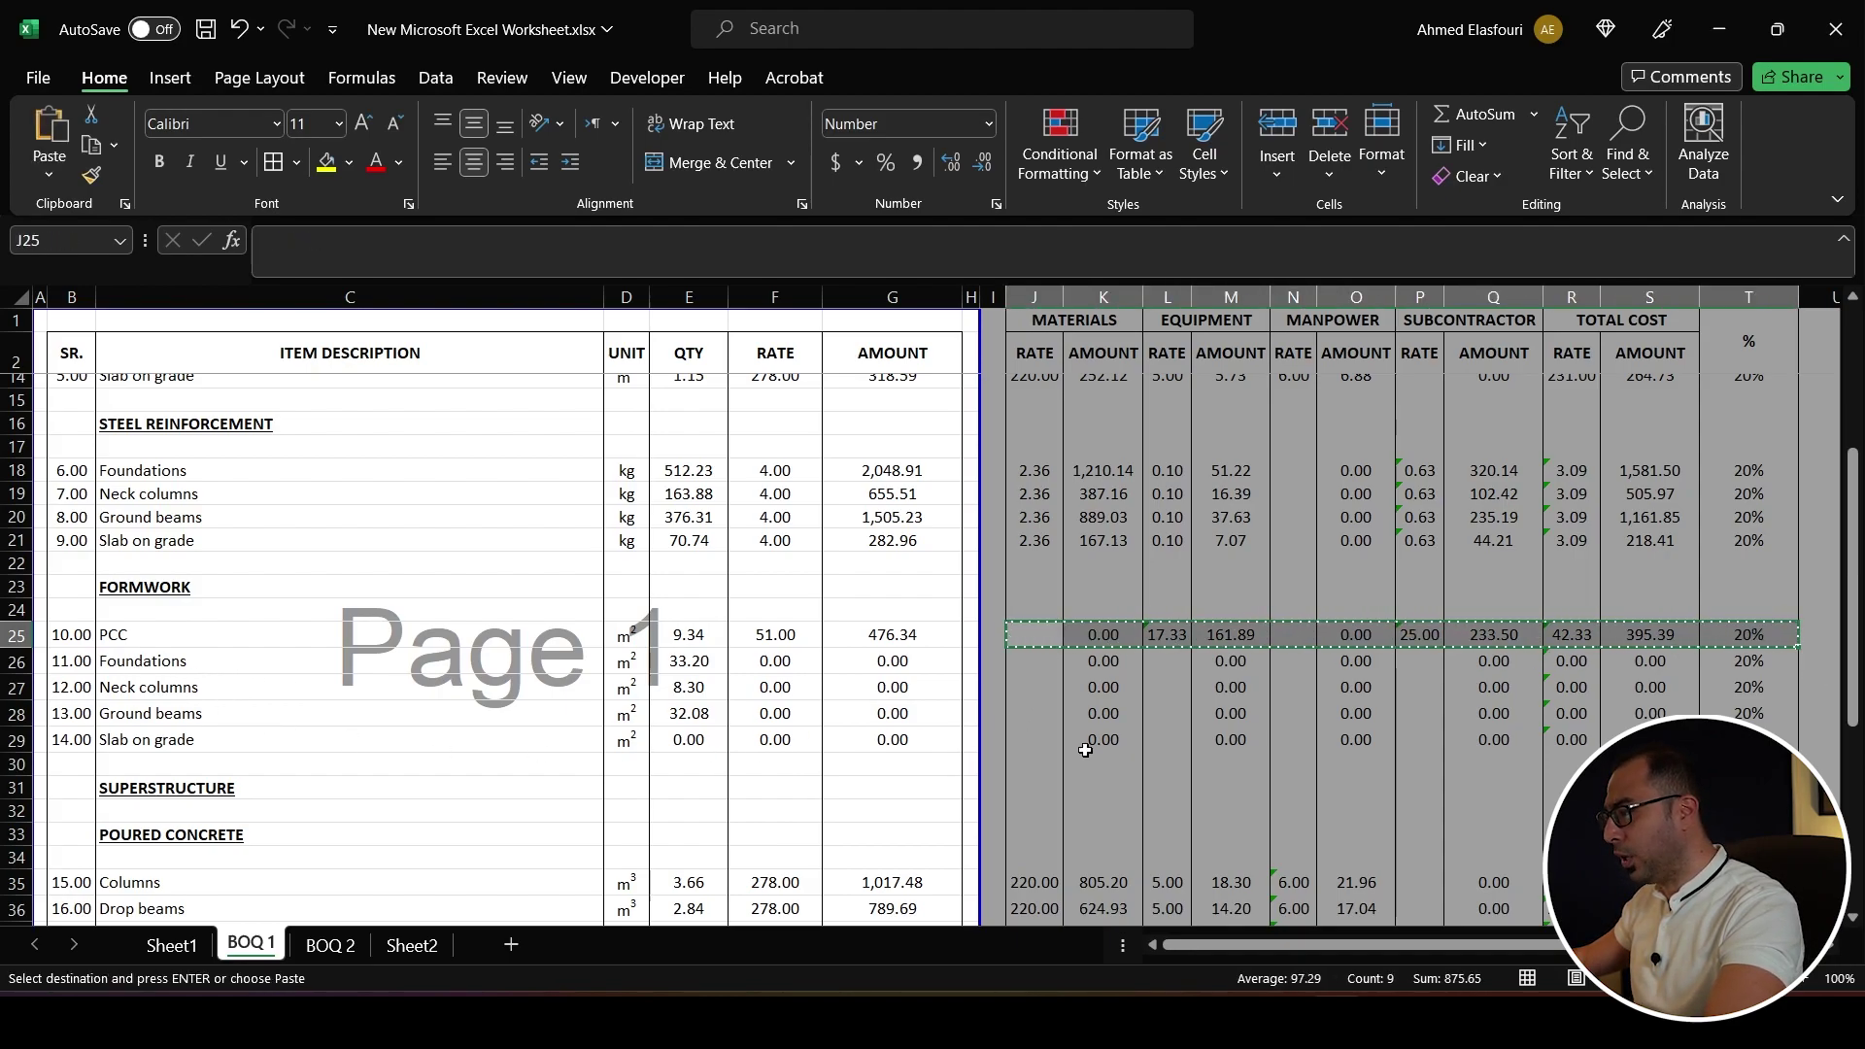
pyautogui.moveTo(1035, 634); pyautogui.dragTo(1035, 741)
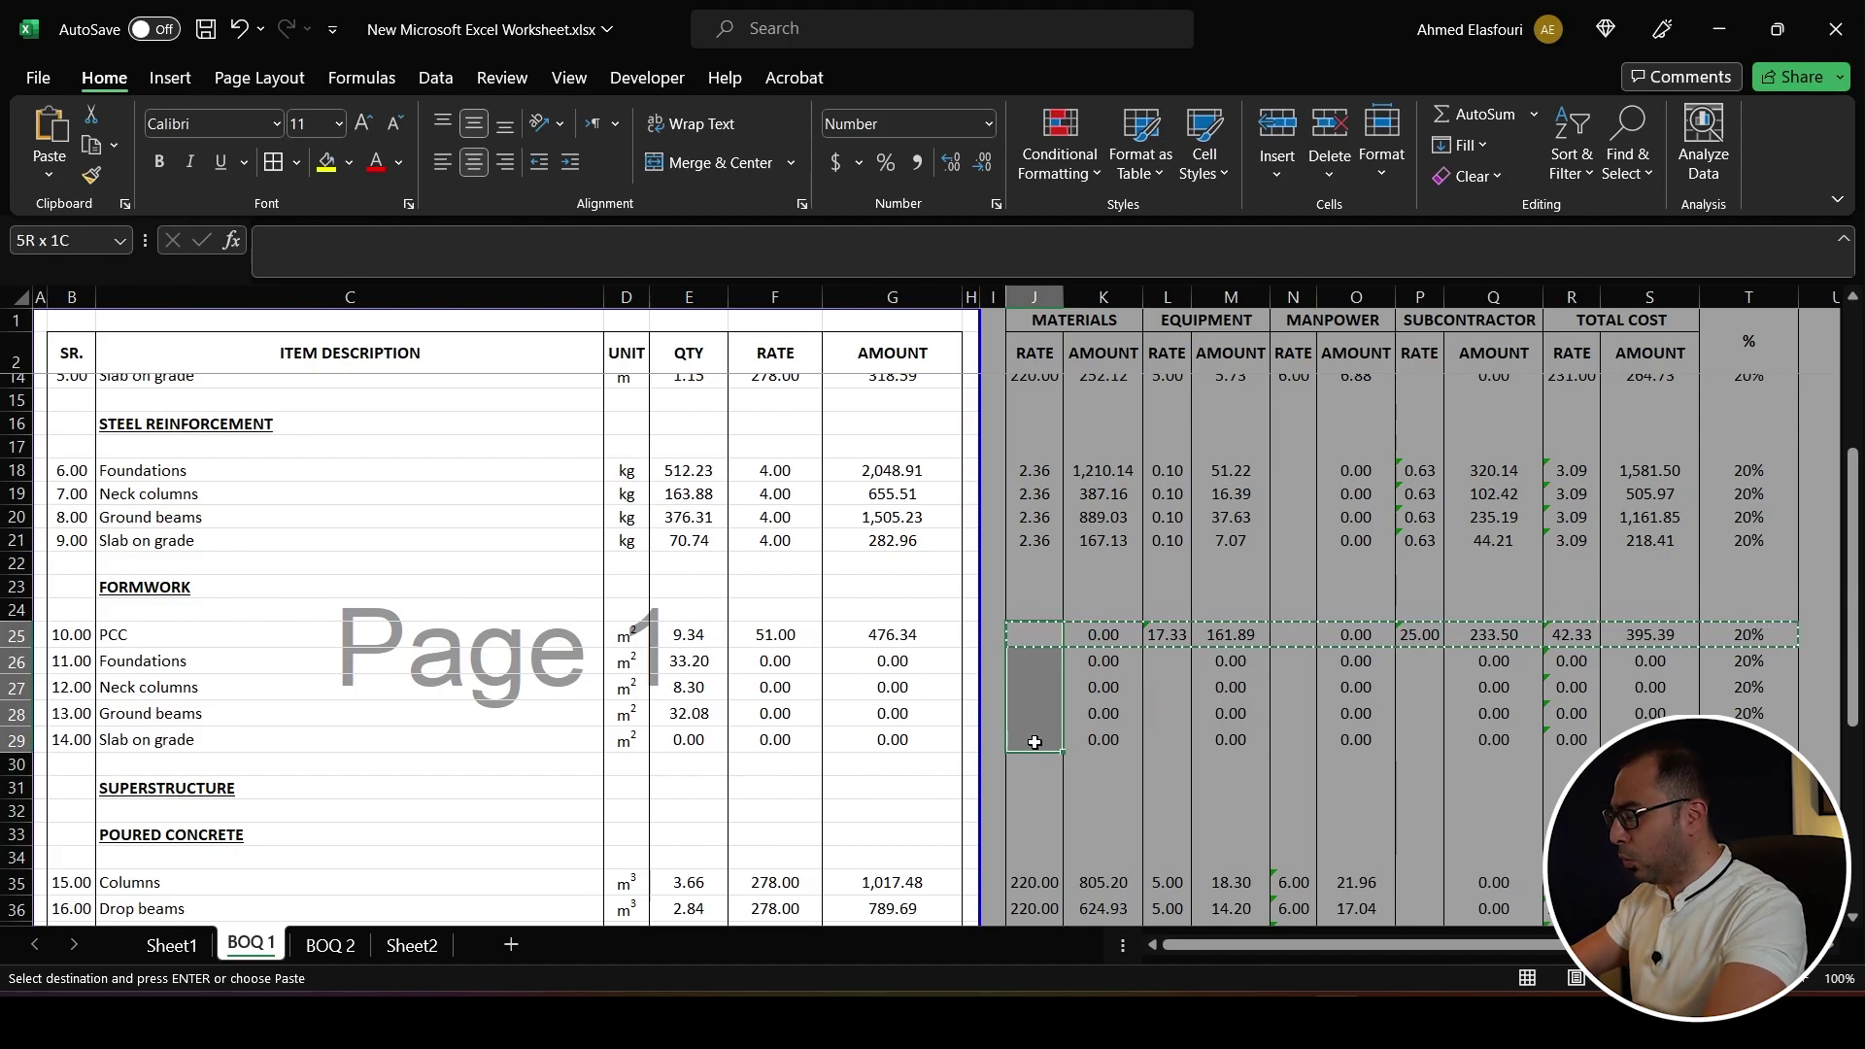
pyautogui.press('Return')
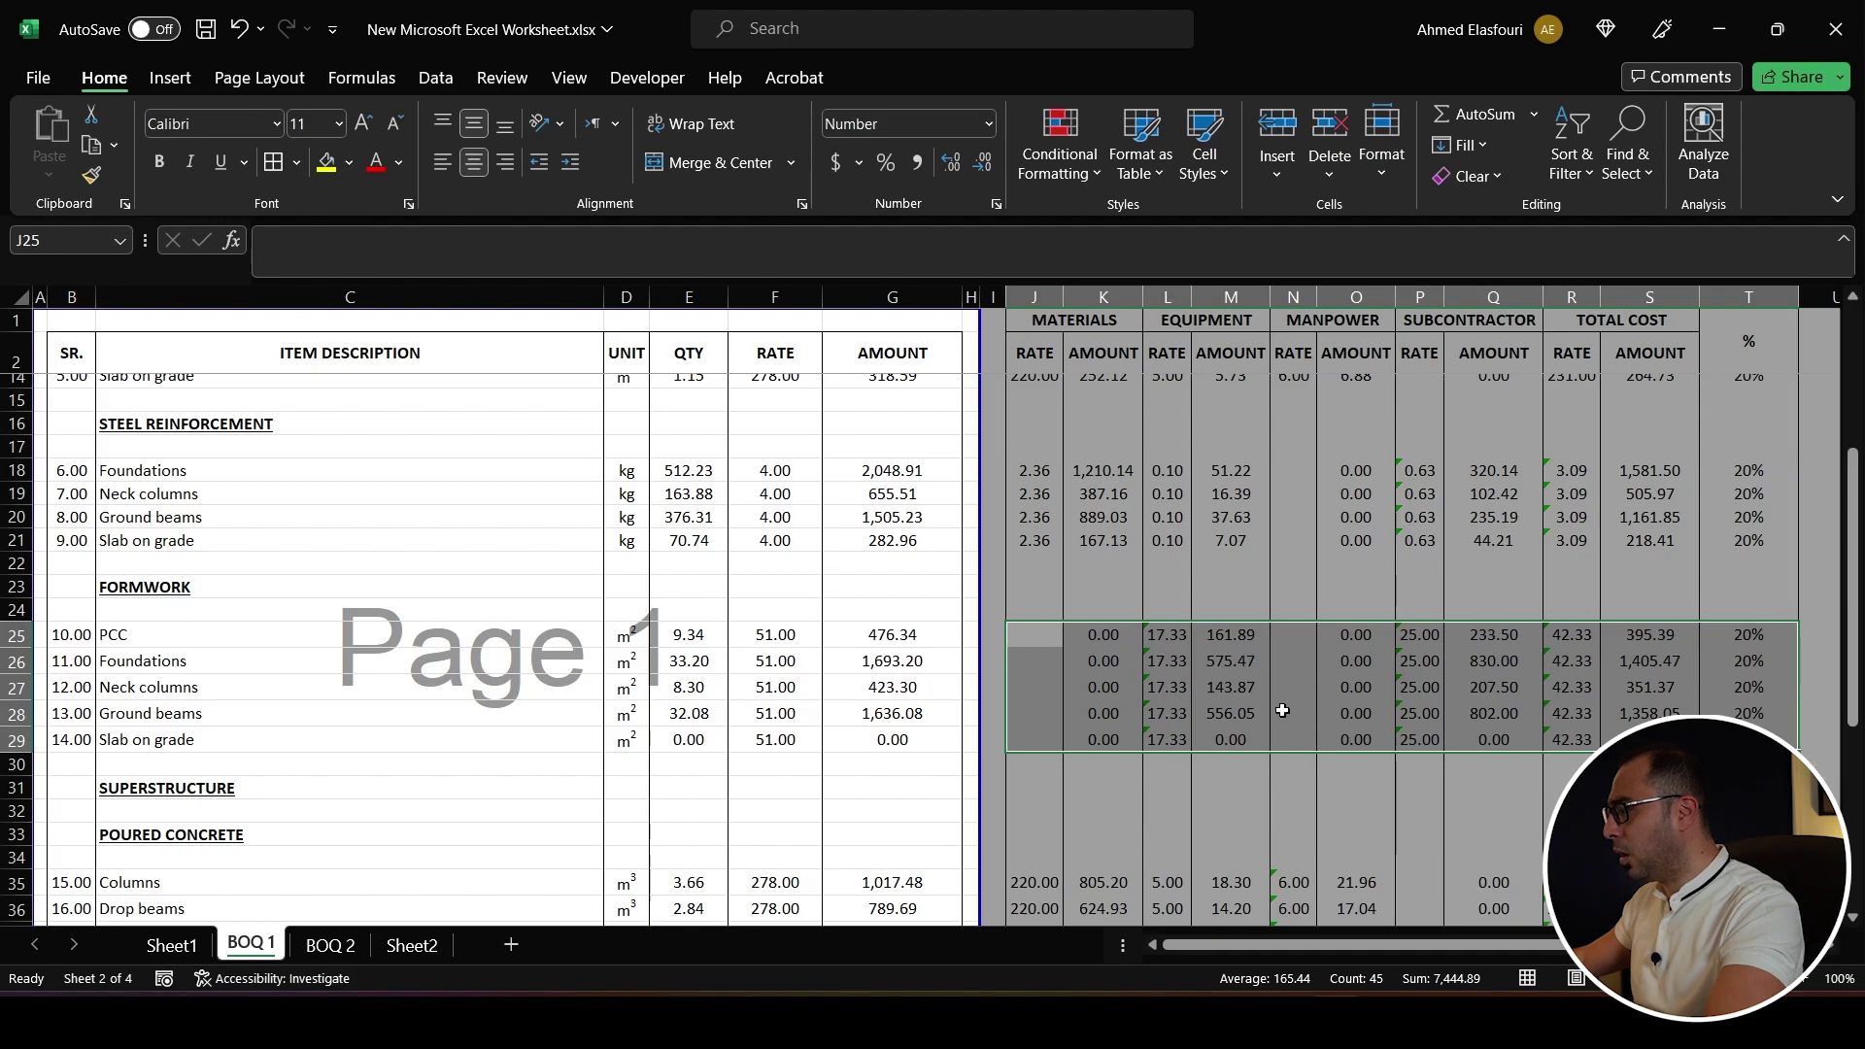
pyautogui.click(1169, 637)
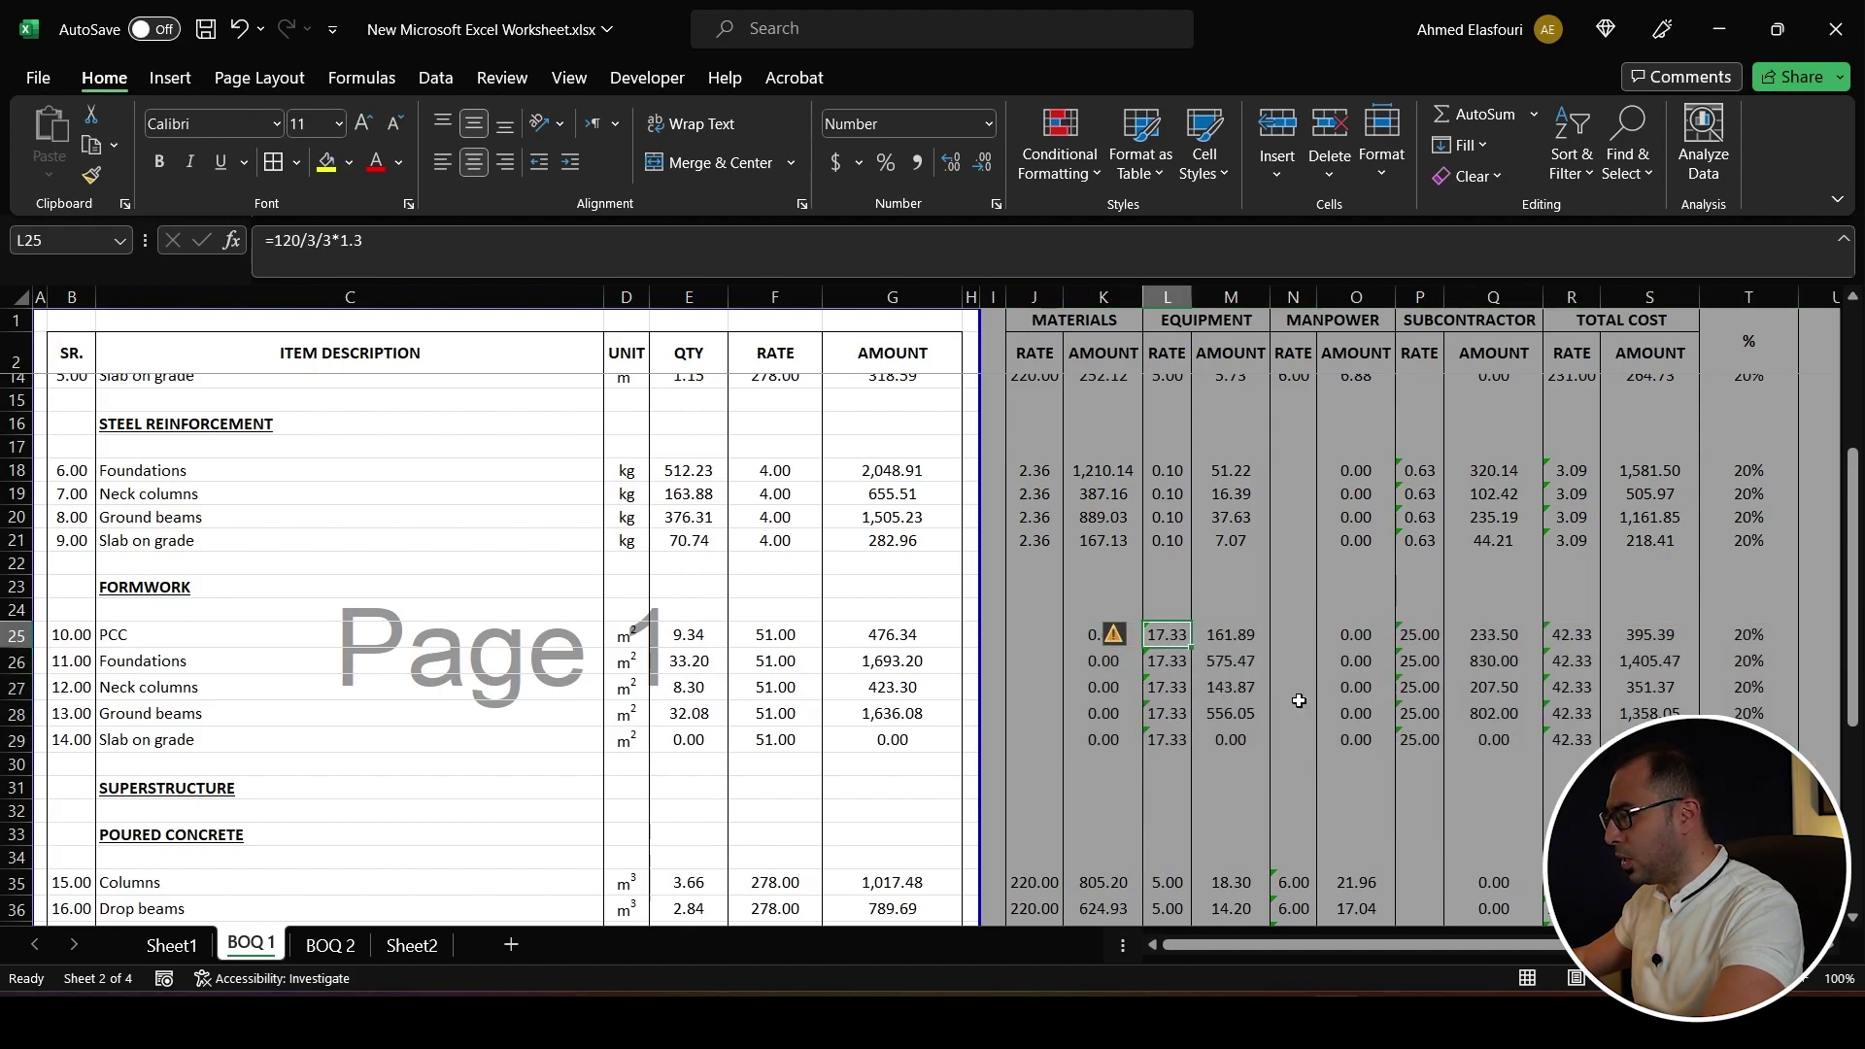
# - Copy the PCC formwork breakdown J25:T25 to the superstructure formwork items in rows 47 to 49
pyautogui.scroll(-3, 1118, 641)
pyautogui.scroll(2, 1088, 602)
pyautogui.click(1033, 562)
pyautogui.moveTo(1034, 563); pyautogui.dragTo(1744, 565)
pyautogui.hotkey('ctrl', 'c')
pyautogui.scroll(-5, 1035, 721)
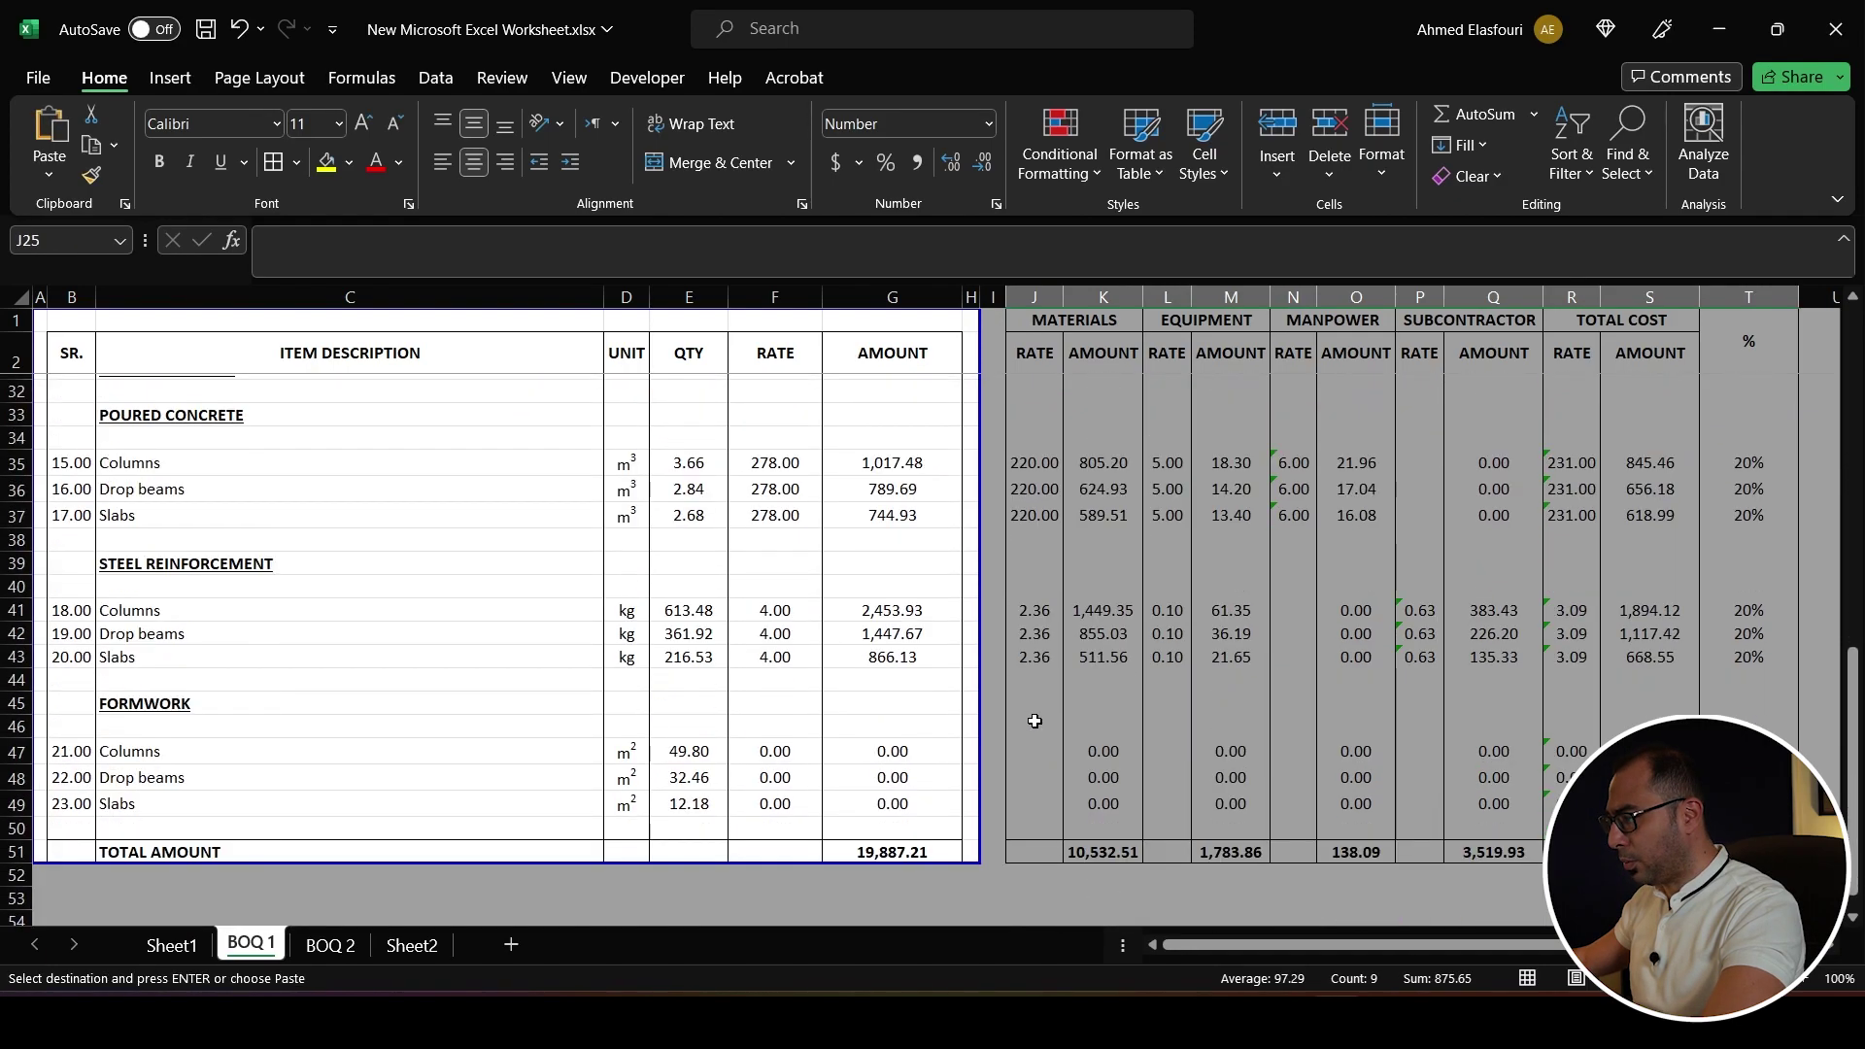
pyautogui.moveTo(1030, 752); pyautogui.dragTo(1033, 803)
pyautogui.press('Return')
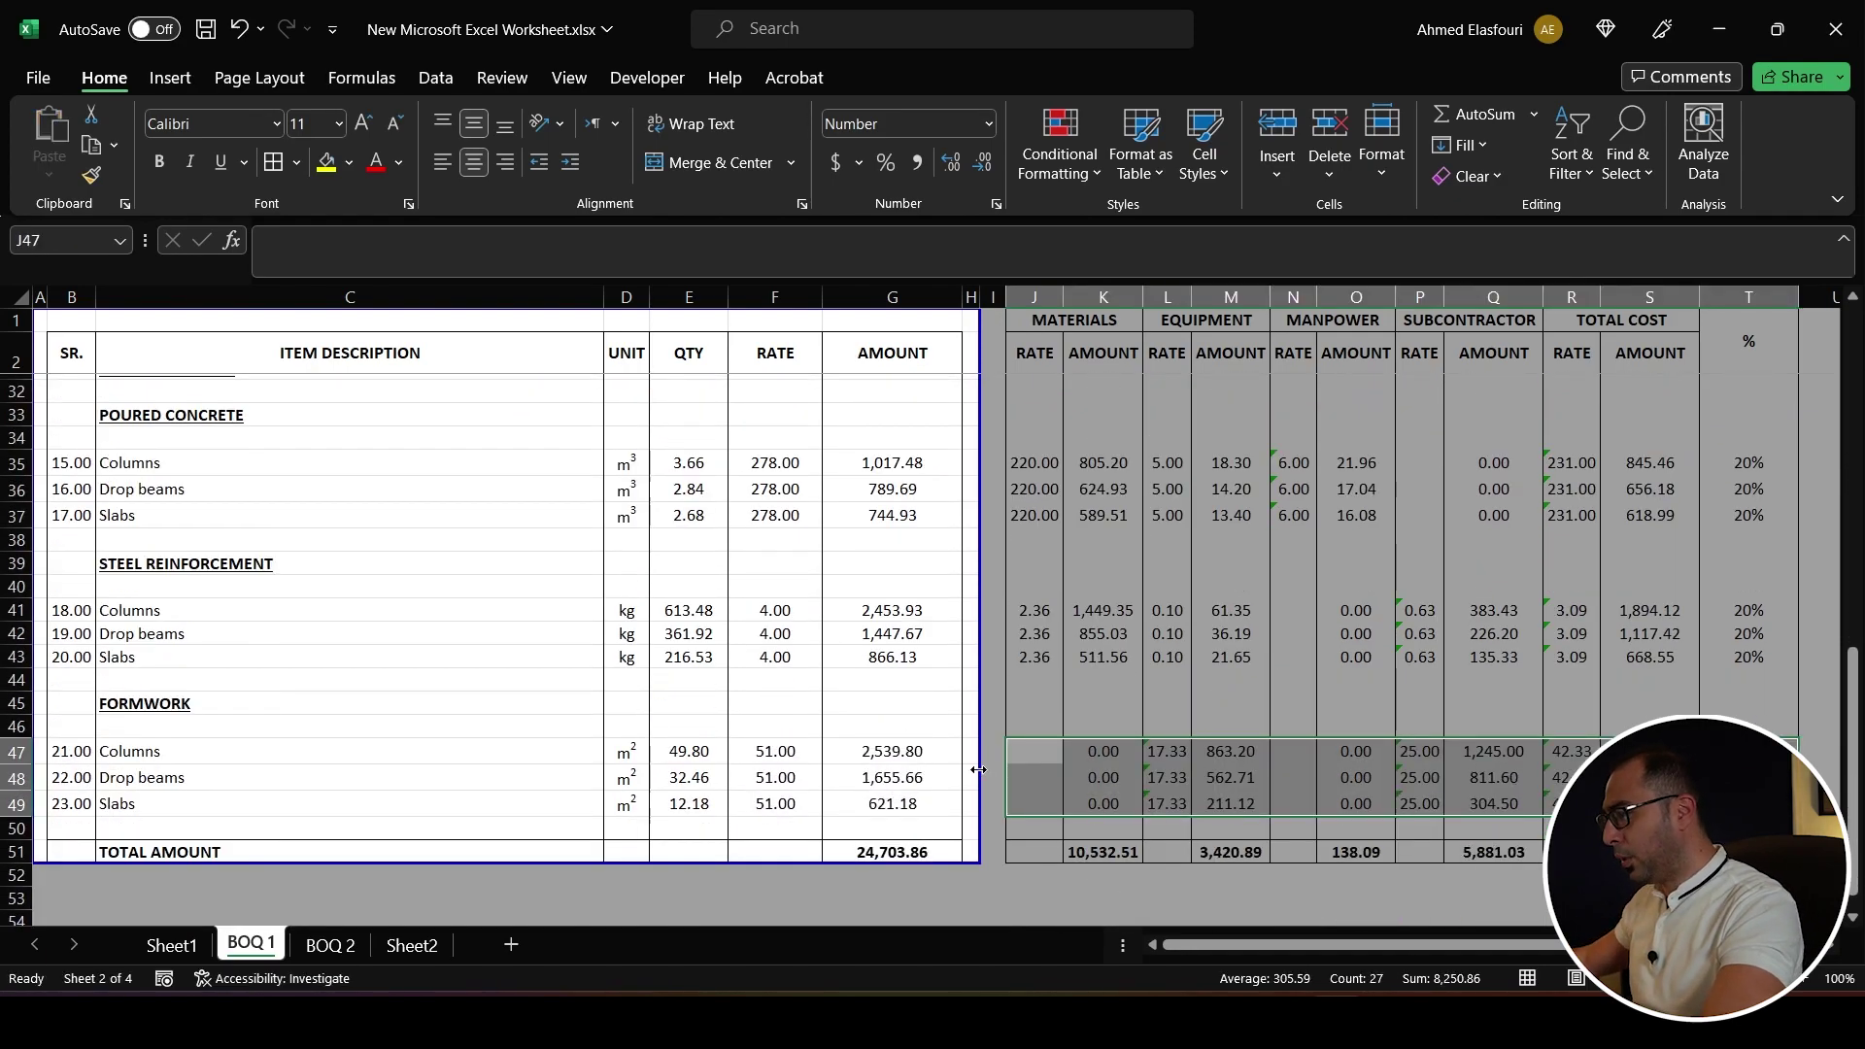
# - Add 10 to the equipment rate formula of the superstructure slabs formwork in L49
pyautogui.click(183, 803)
pyautogui.click(1170, 807)
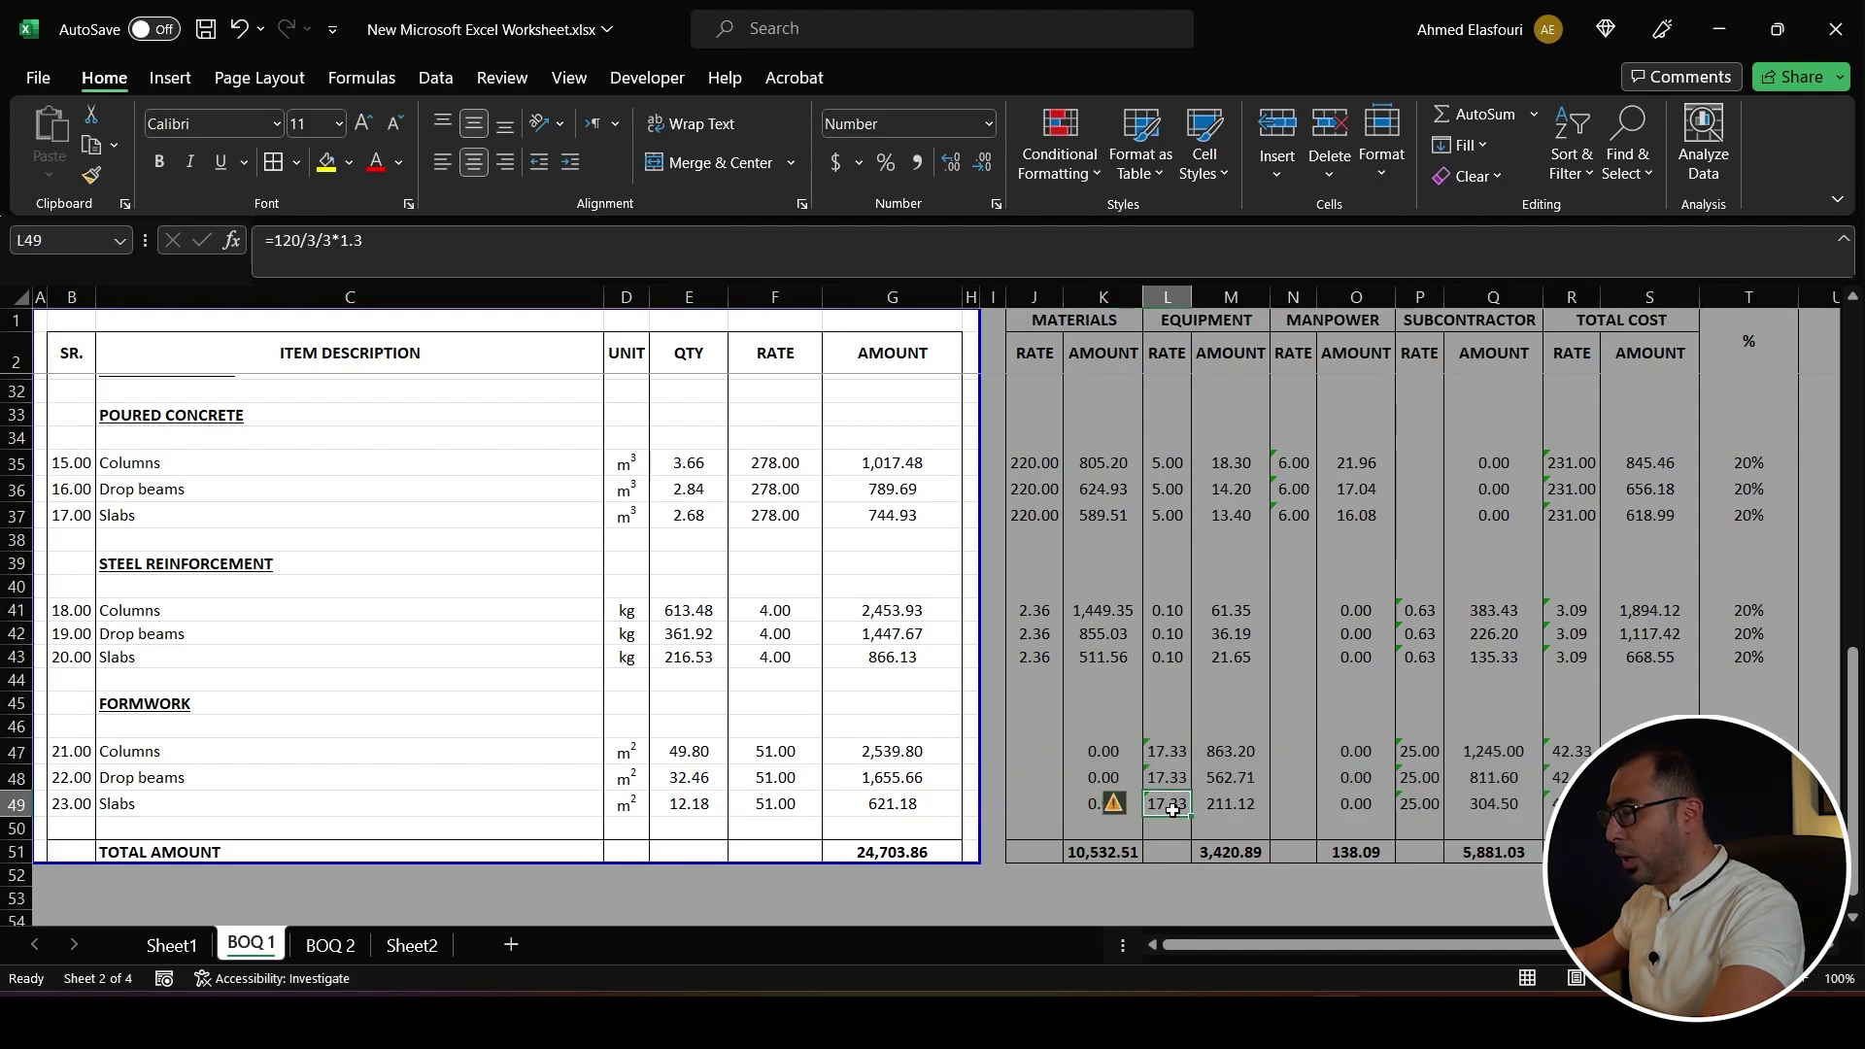
pyautogui.click(406, 241)
pyautogui.write('+10')
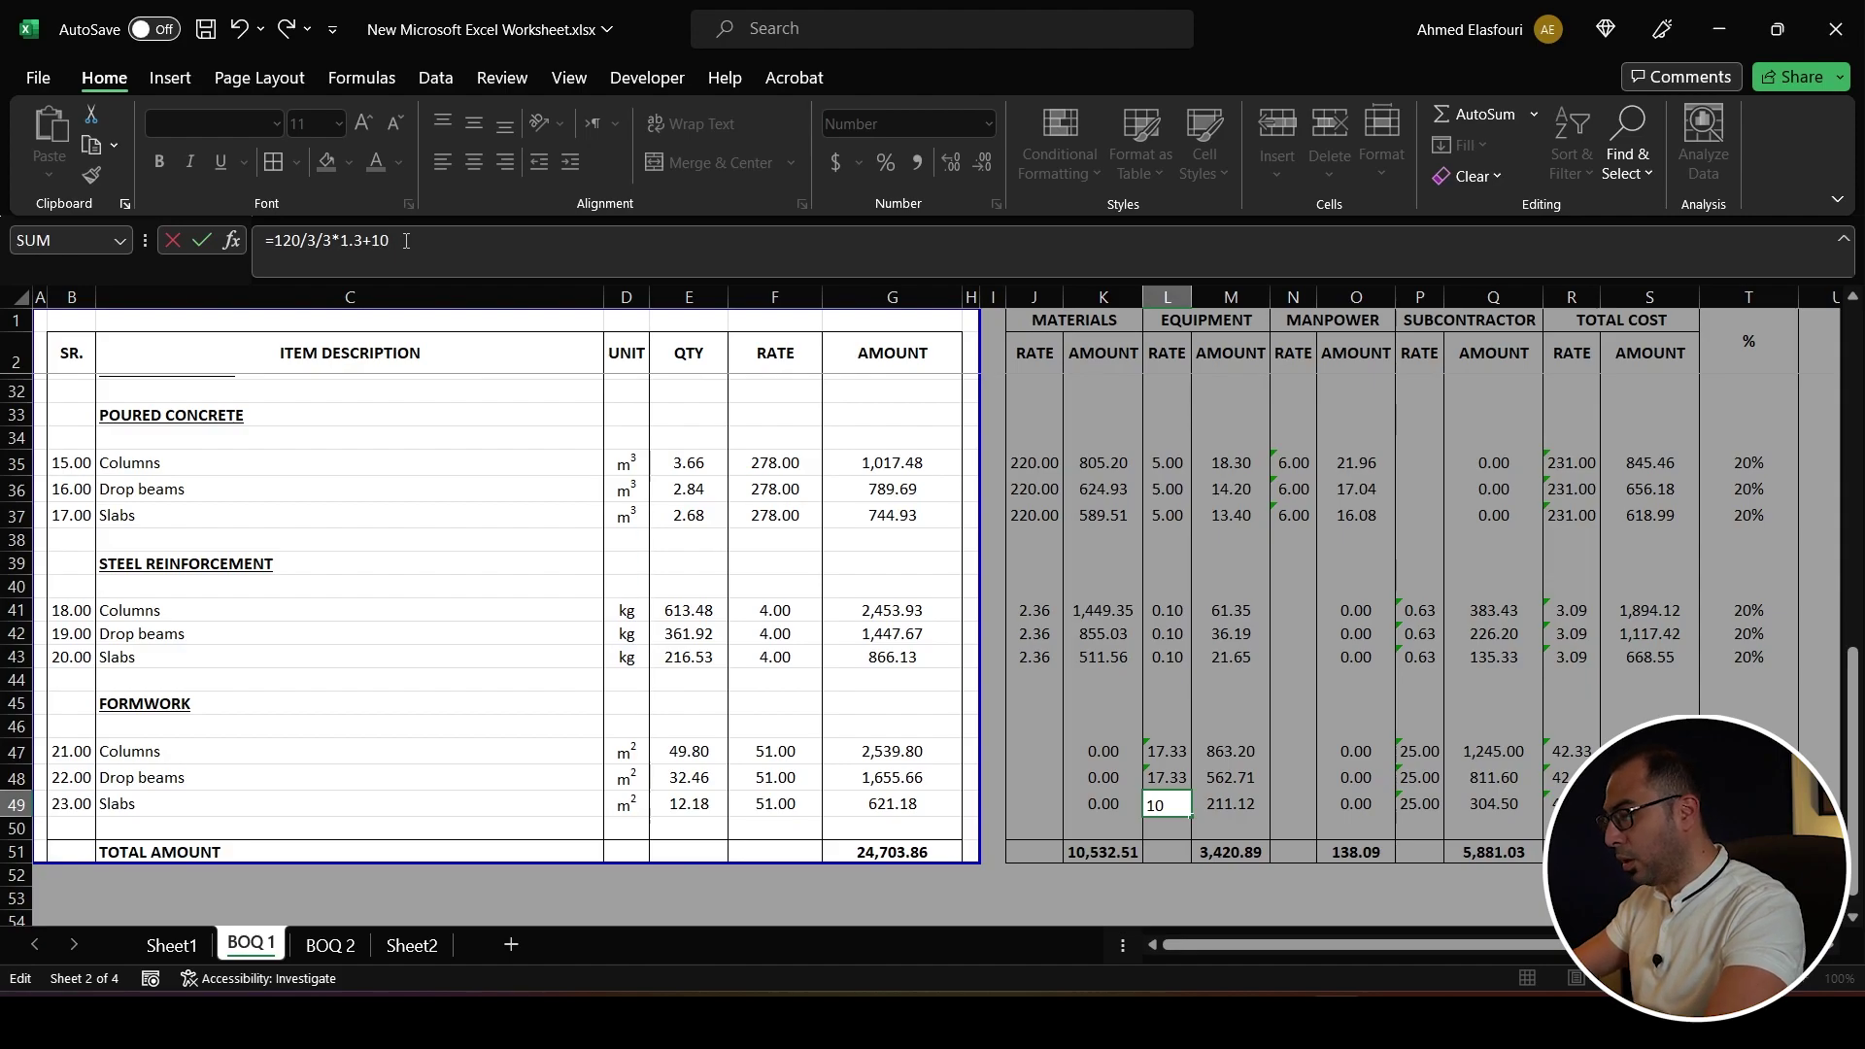
pyautogui.press('Return')
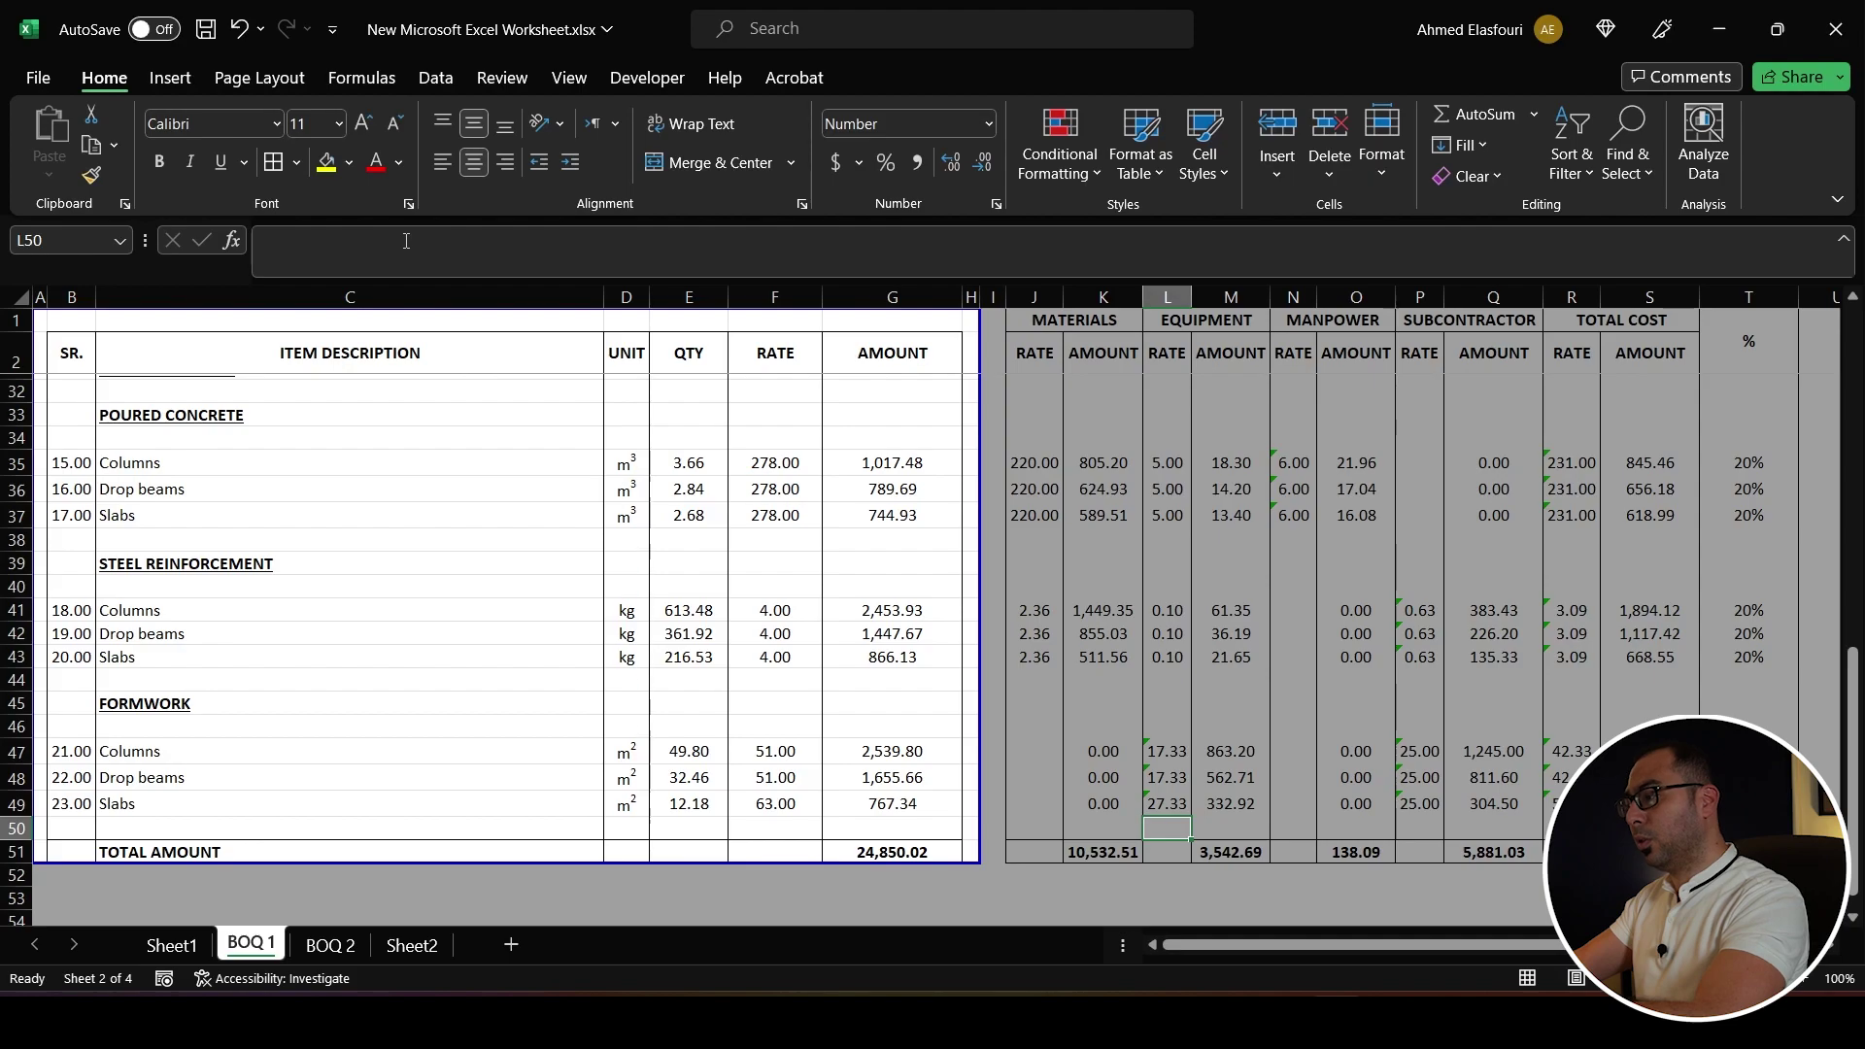
pyautogui.press('Up')
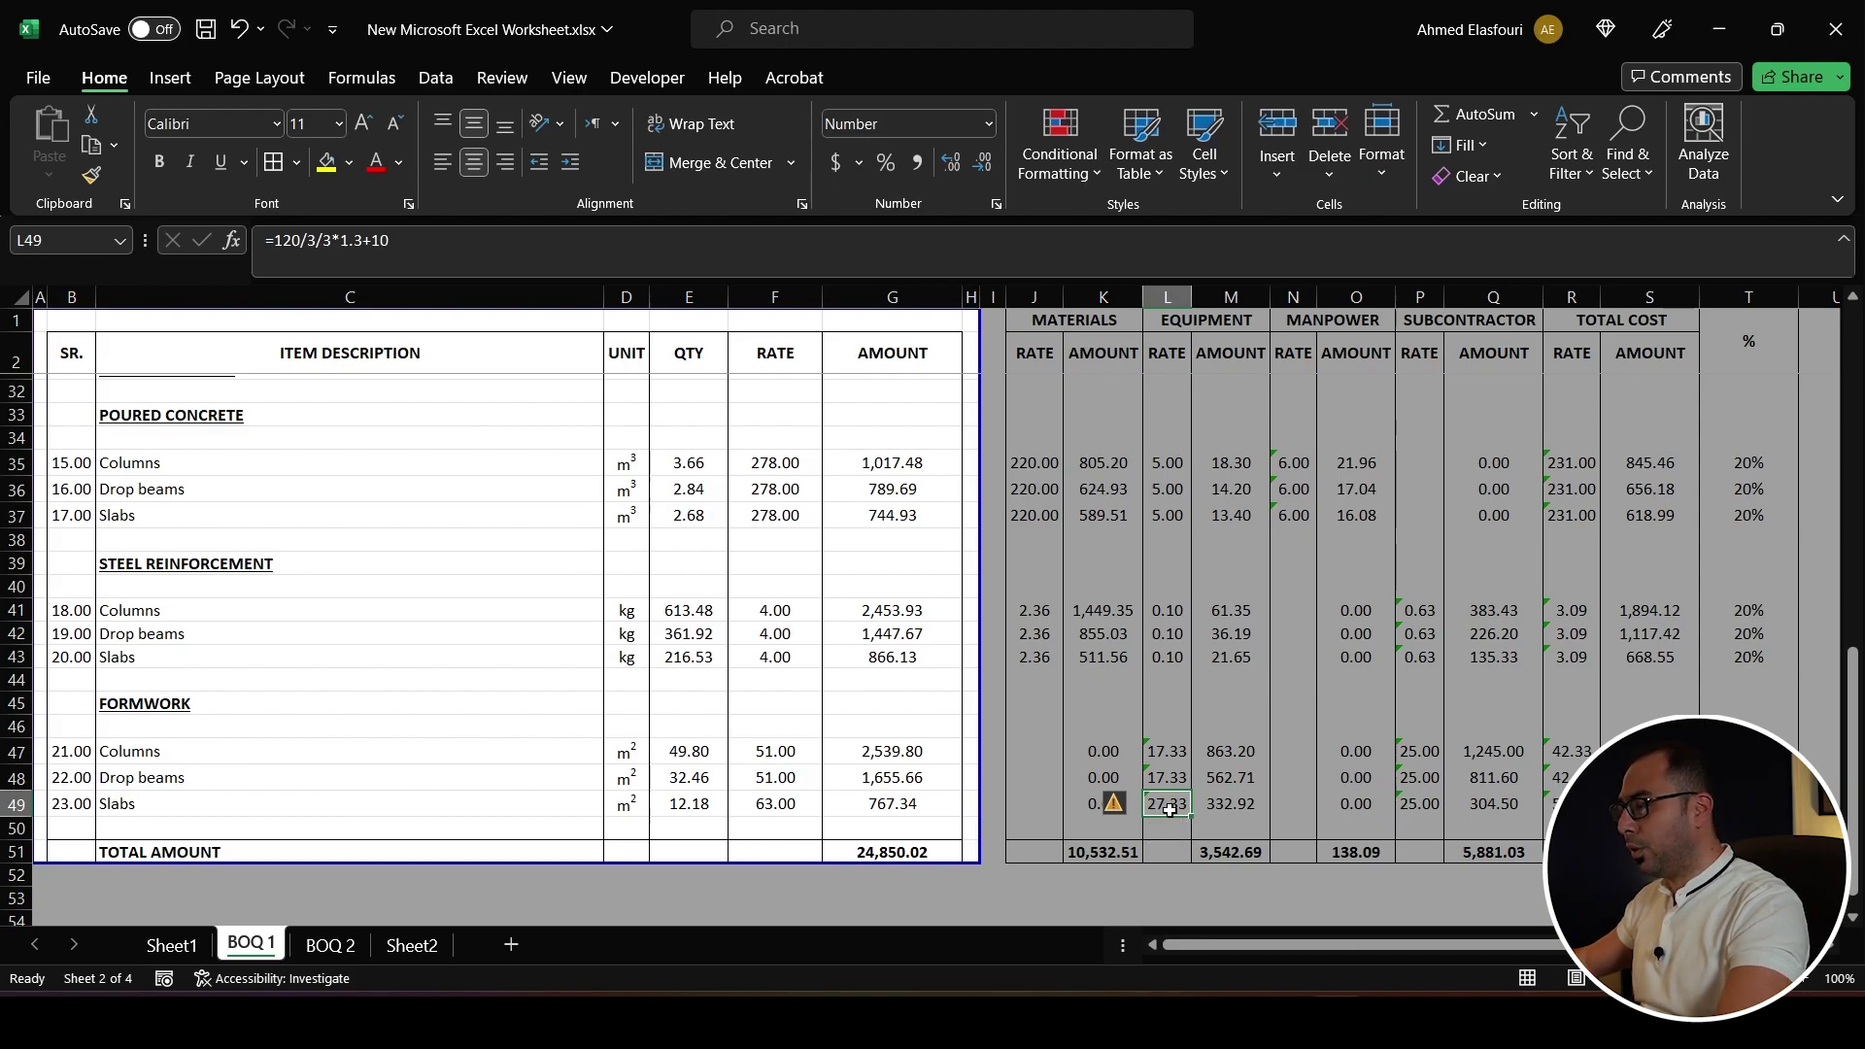
# - Review the total cost rates of the substructure concrete, steel and formwork items in column R
pyautogui.scroll(4, 1561, 668)
pyautogui.scroll(6, 1561, 669)
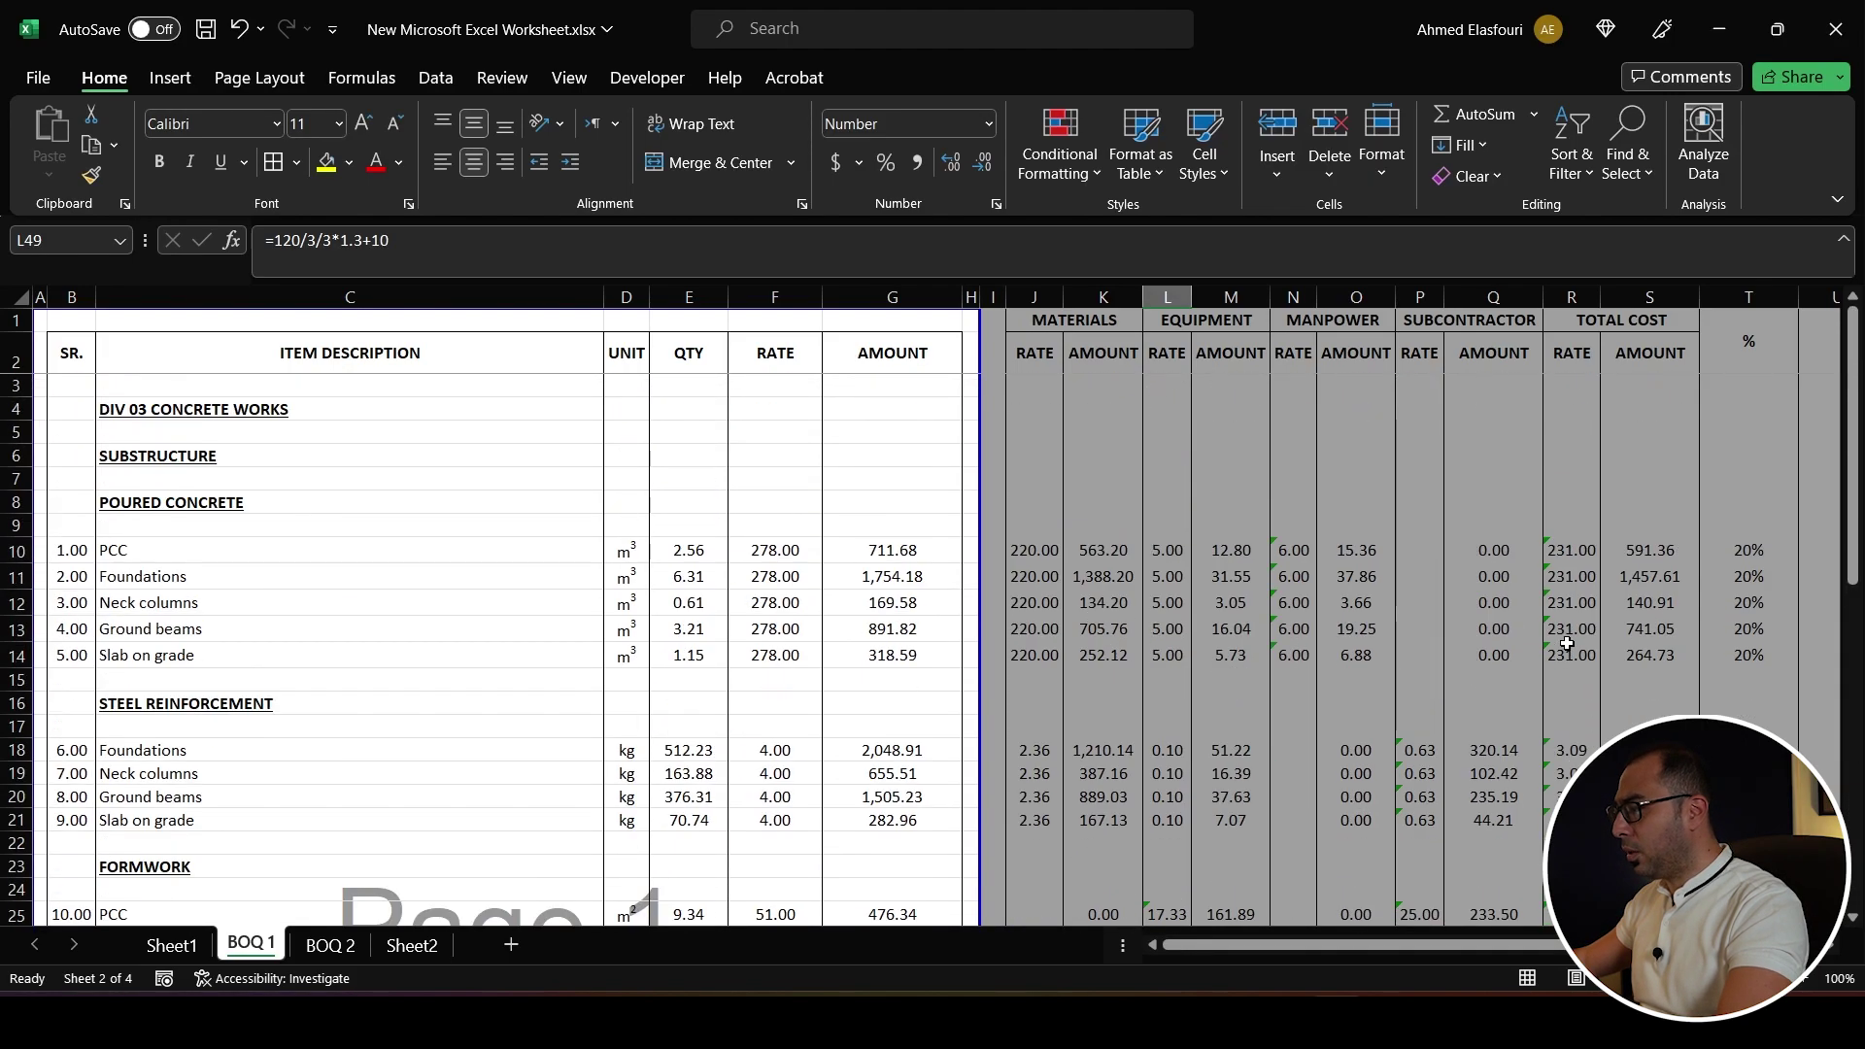
pyautogui.scroll(-3, 1566, 583)
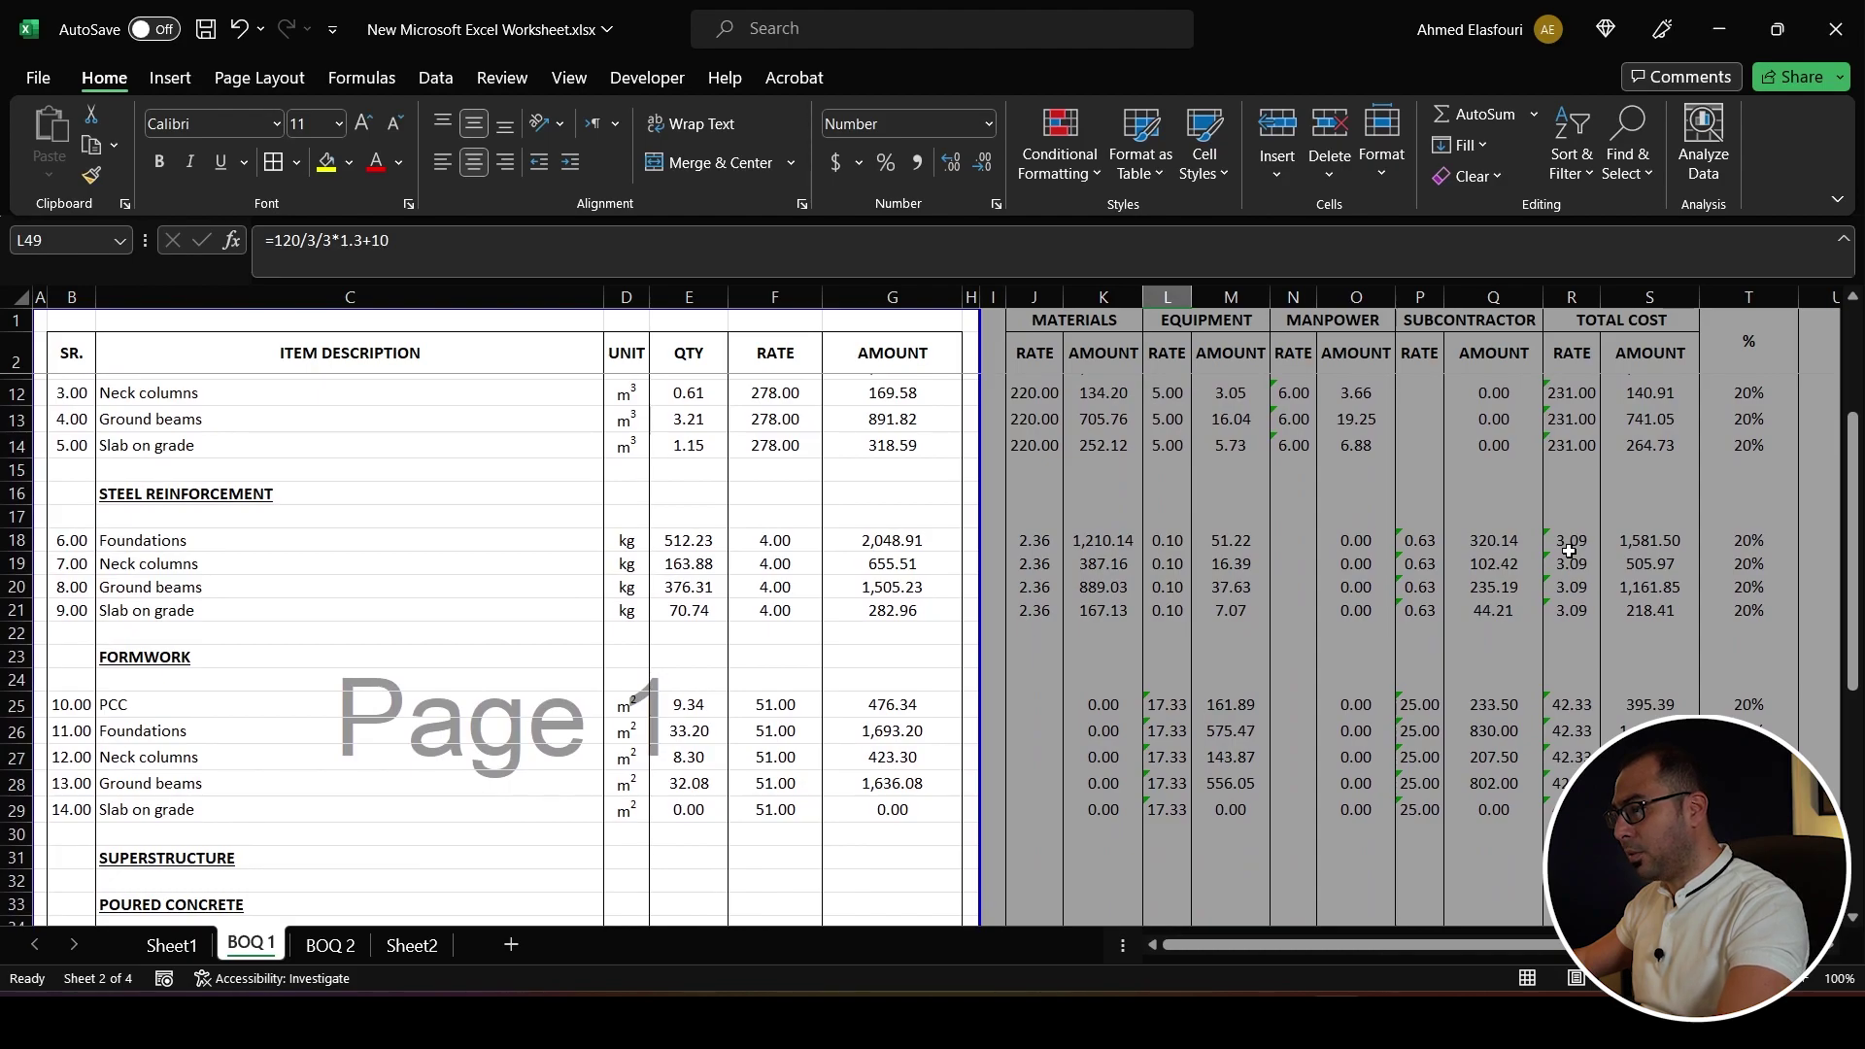
pyautogui.scroll(-2, 1569, 551)
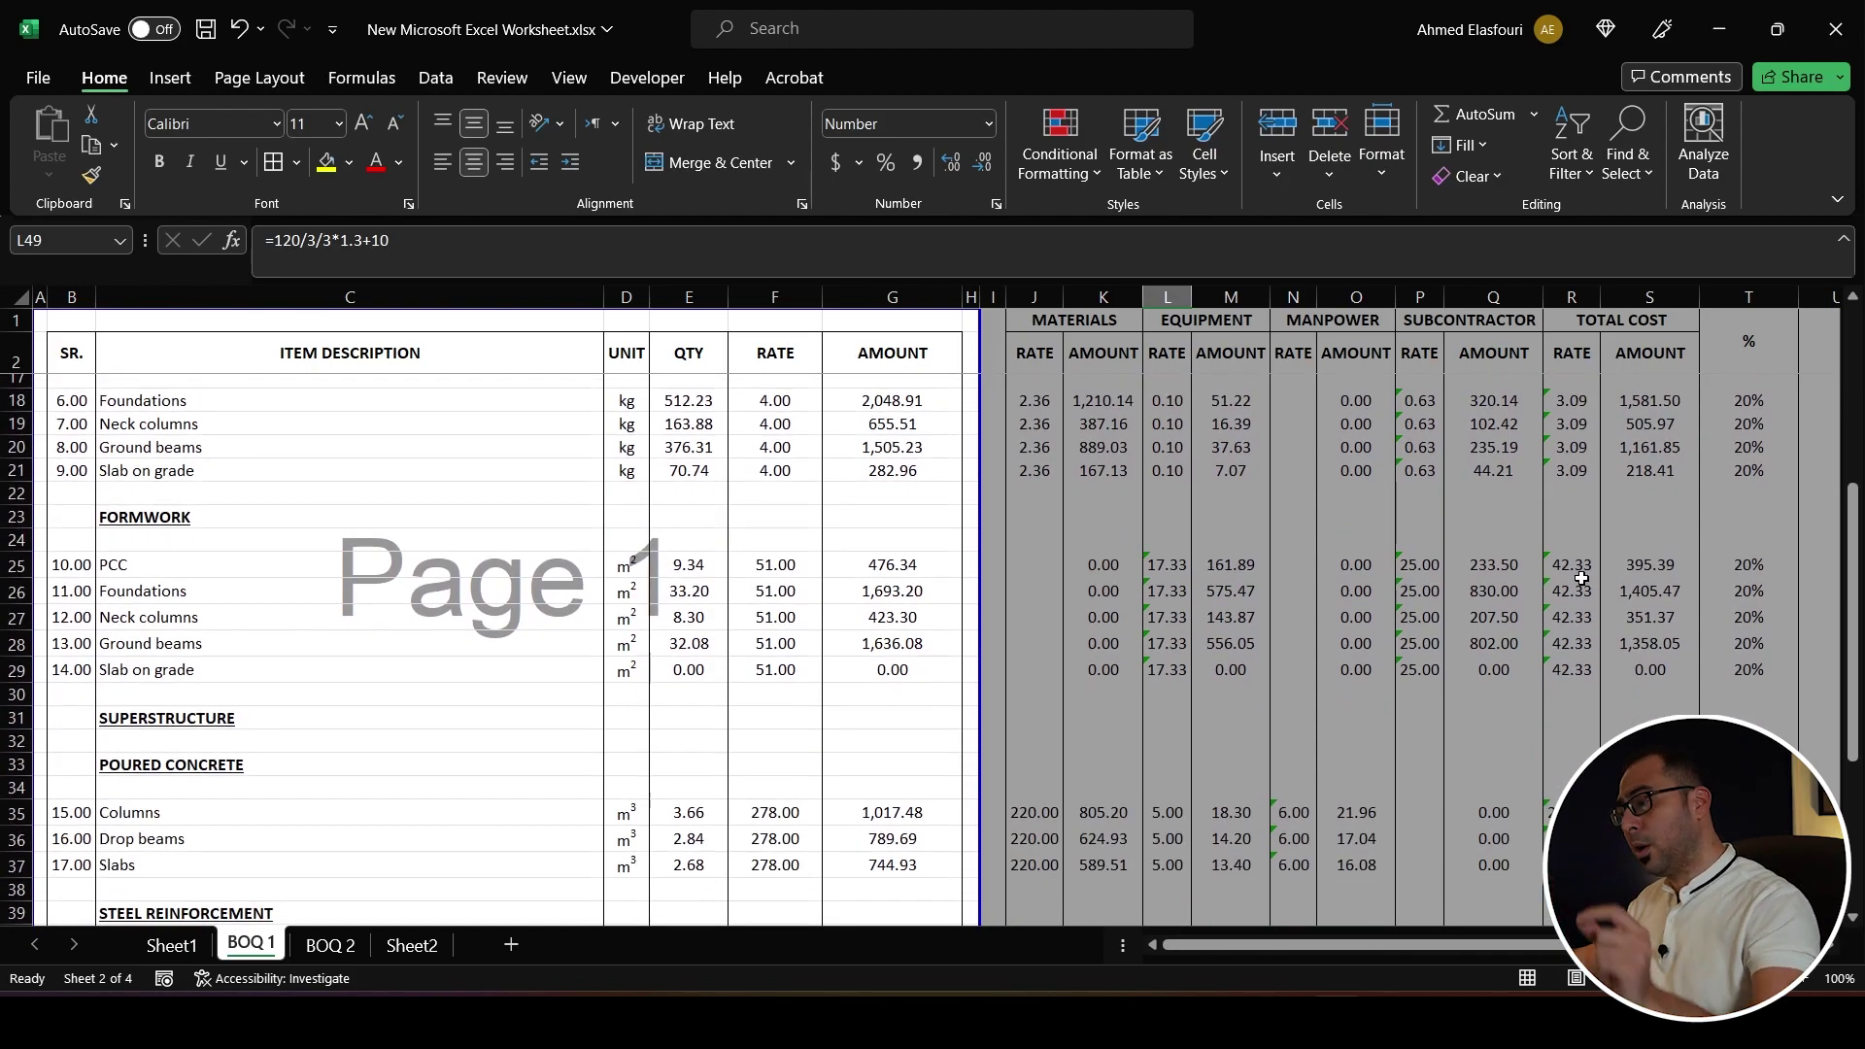